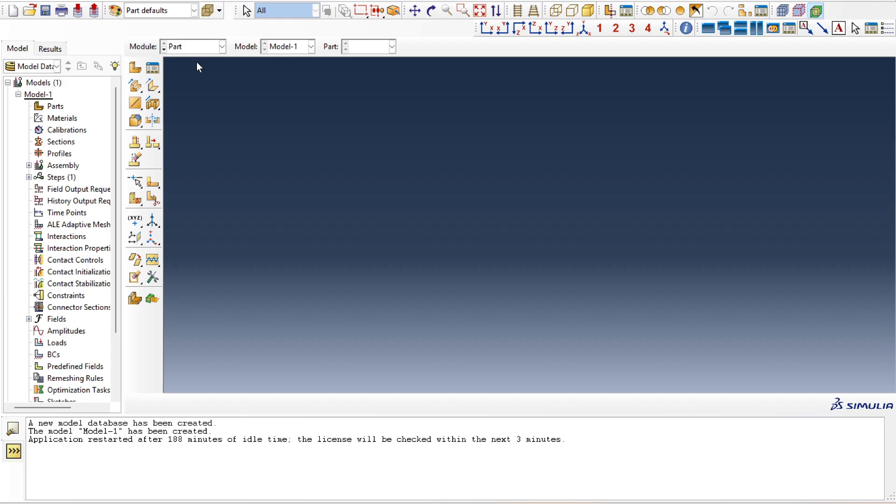
pyautogui.click(136, 68)
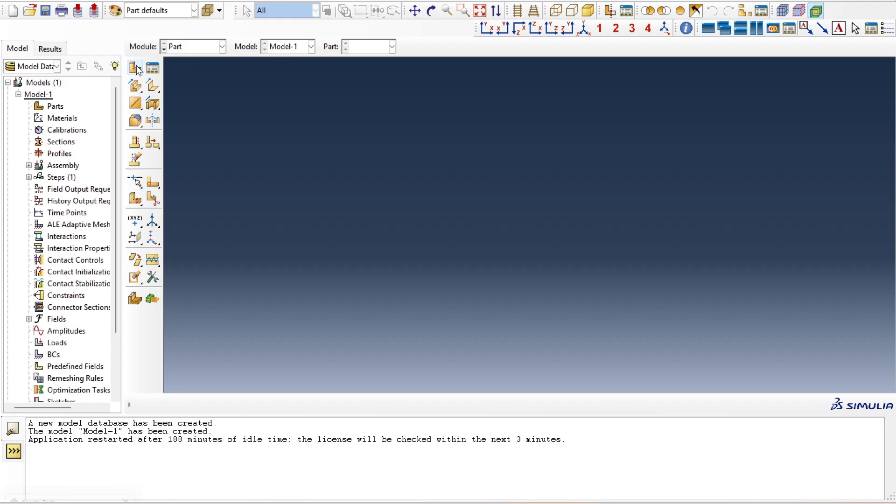
pyautogui.click(81, 495)
pyautogui.moveTo(183, 213); pyautogui.dragTo(284, 76)
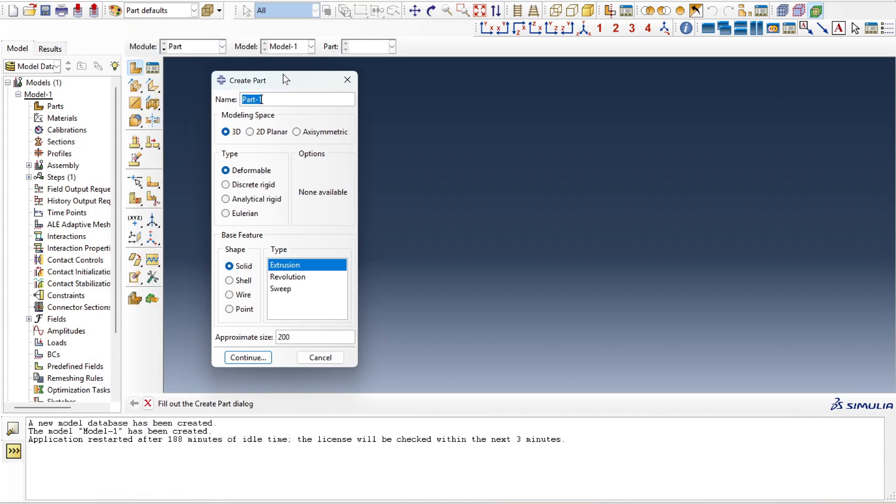
pyautogui.click(346, 82)
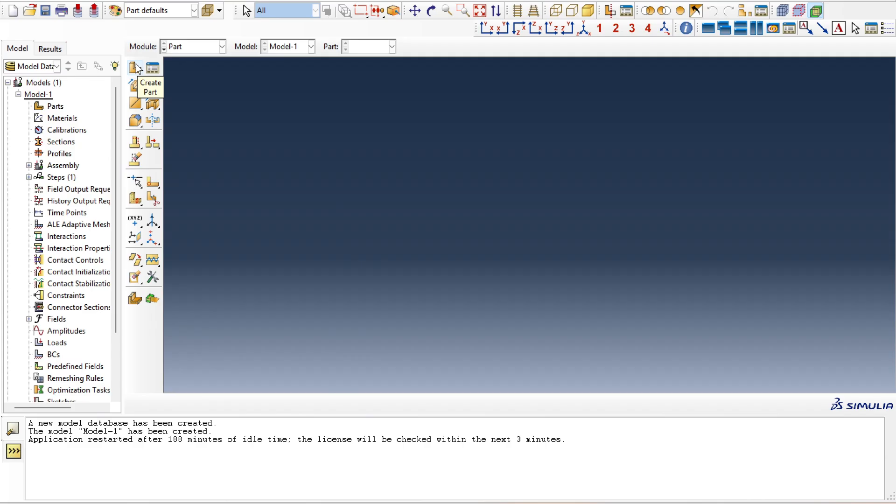
# Step: Create a 2D planar deformable part named Canti_Beam with a wire base feature and an approximate size of 200
pyautogui.click(136, 68)
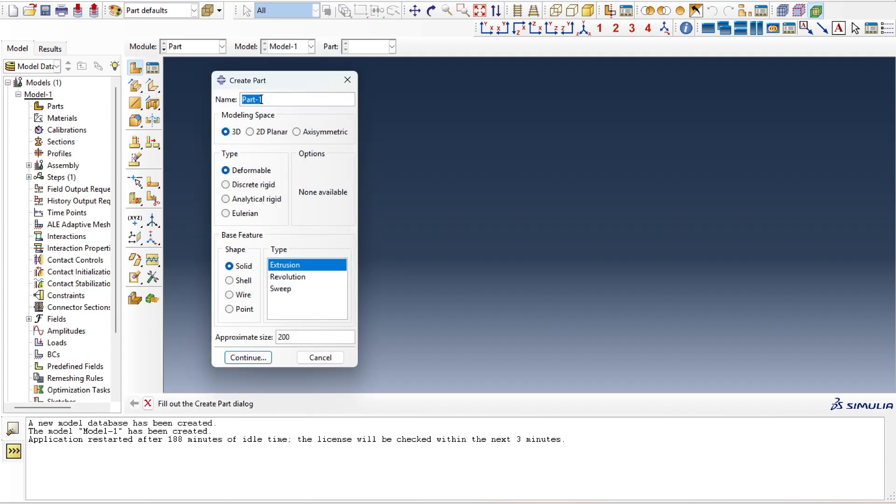
pyautogui.press('BackSpace')
pyautogui.write('Beam')
pyautogui.write('_')
pyautogui.press('BackSpace')
pyautogui.press('BackSpace')
pyautogui.press('BackSpace')
pyautogui.press('BackSpace')
pyautogui.press('BackSpace')
pyautogui.write('Canti_Beam')
pyautogui.click(250, 132)
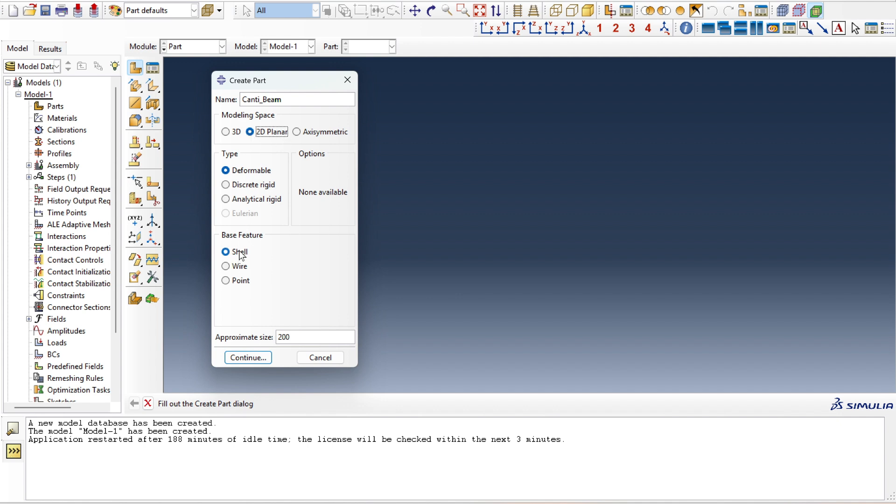
pyautogui.click(240, 269)
pyautogui.click(247, 357)
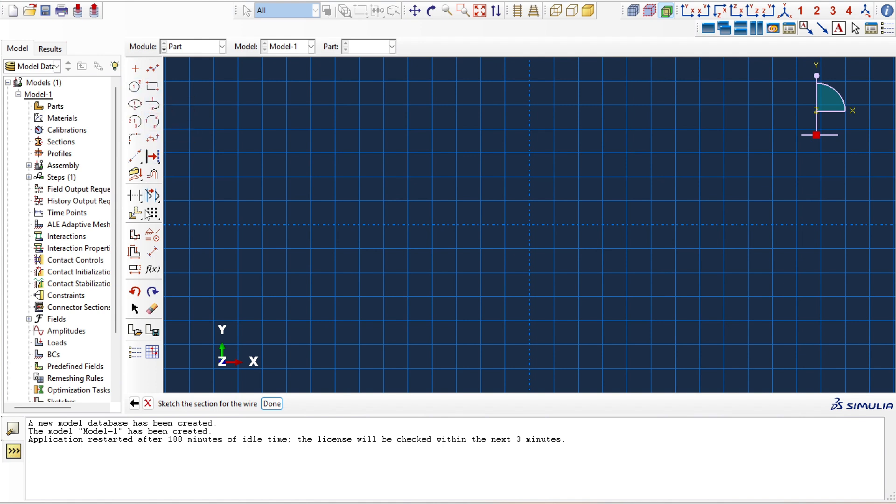
# Step: Sketch a horizontal line about 25 units long, starting at the origin and running in the positive X direction
pyautogui.click(152, 73)
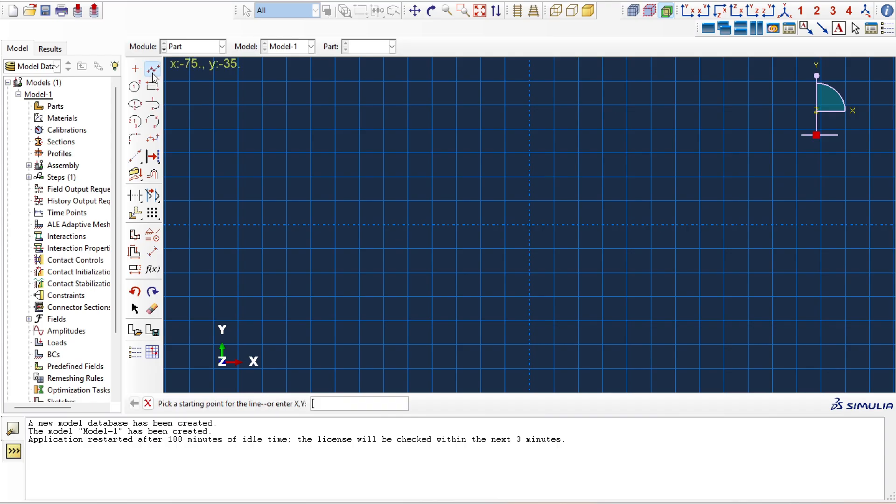
pyautogui.click(530, 224)
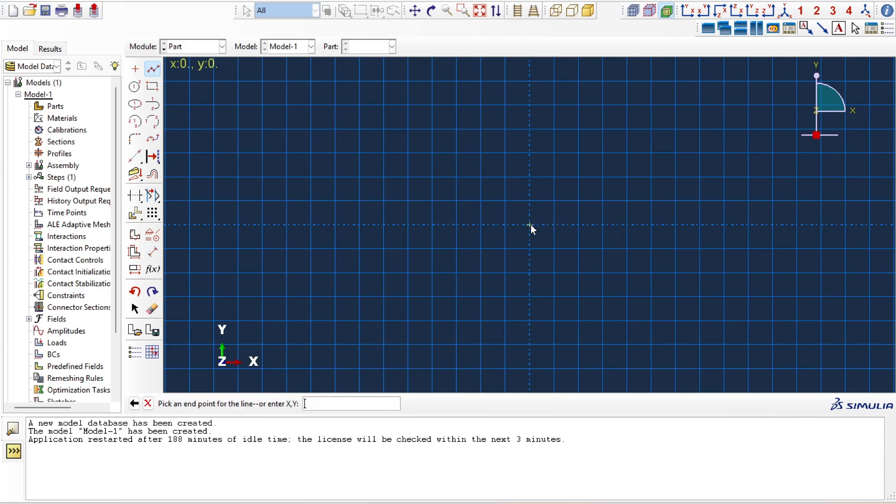
pyautogui.click(652, 225)
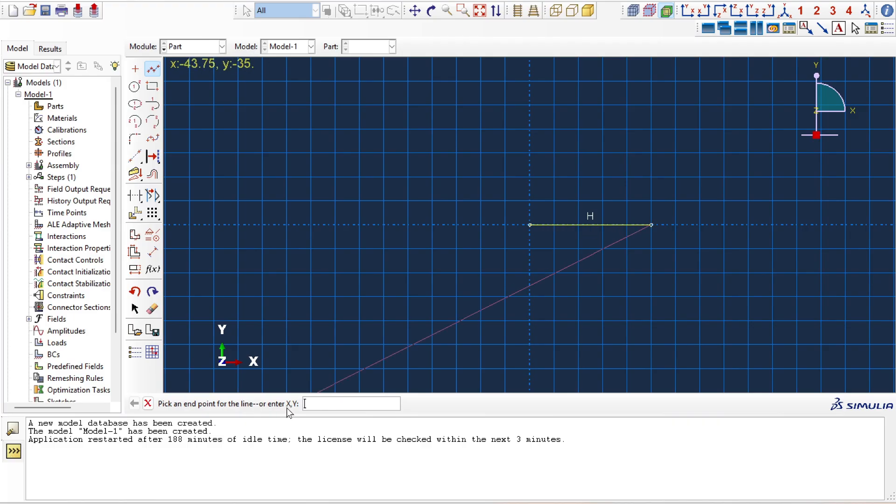
pyautogui.middleClick(628, 254)
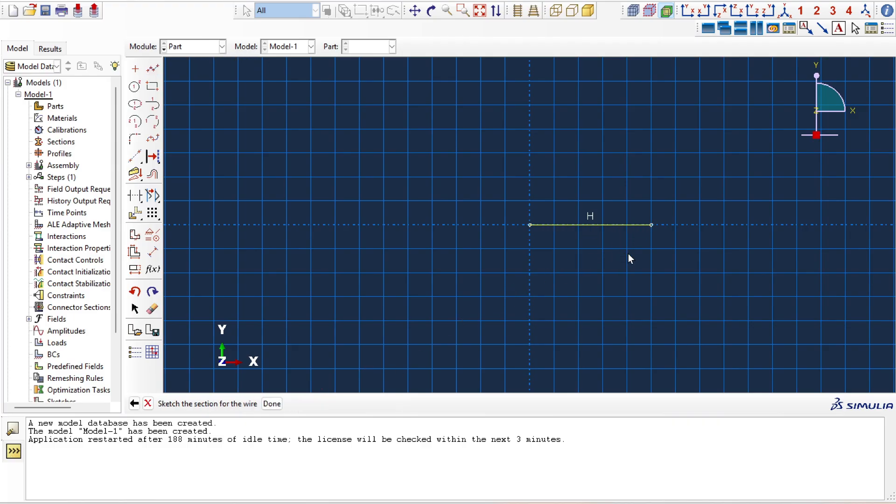
# Step: Dimension the horizontal line to a length of 10 and finish the wire sketch
pyautogui.click(152, 255)
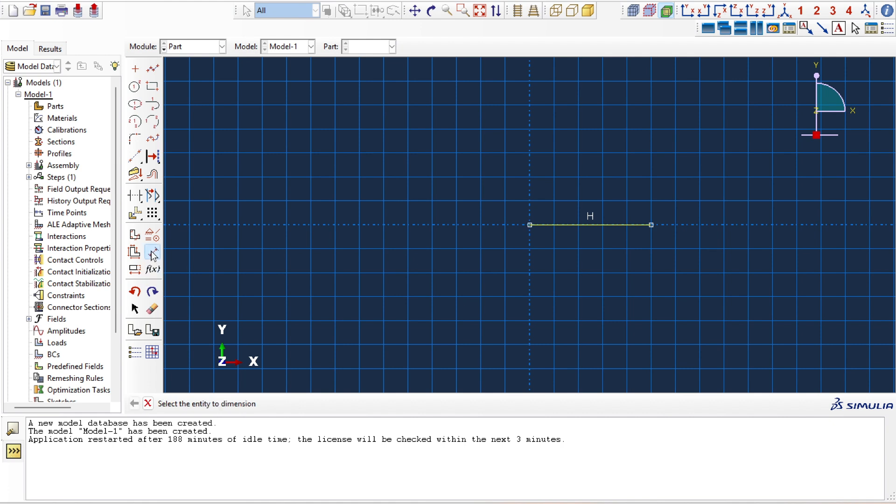
pyautogui.click(586, 227)
pyautogui.click(586, 178)
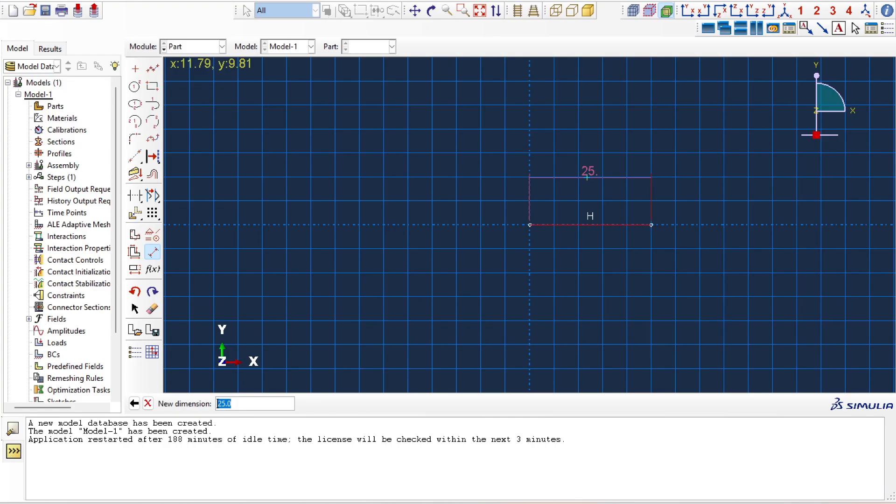
pyautogui.write('10')
pyautogui.press('Return')
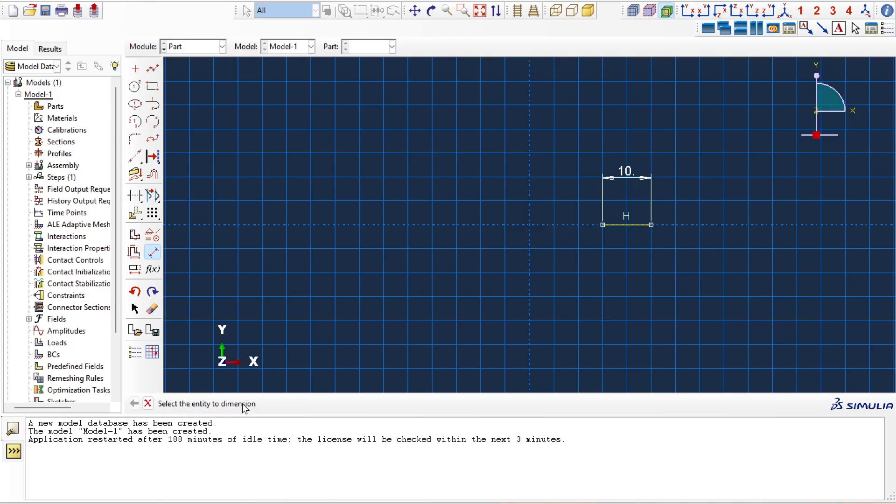
pyautogui.click(149, 403)
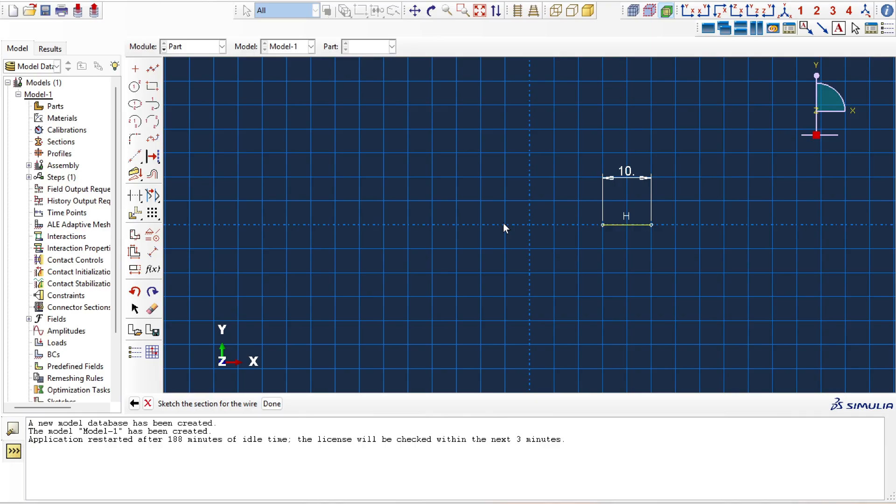
pyautogui.click(272, 403)
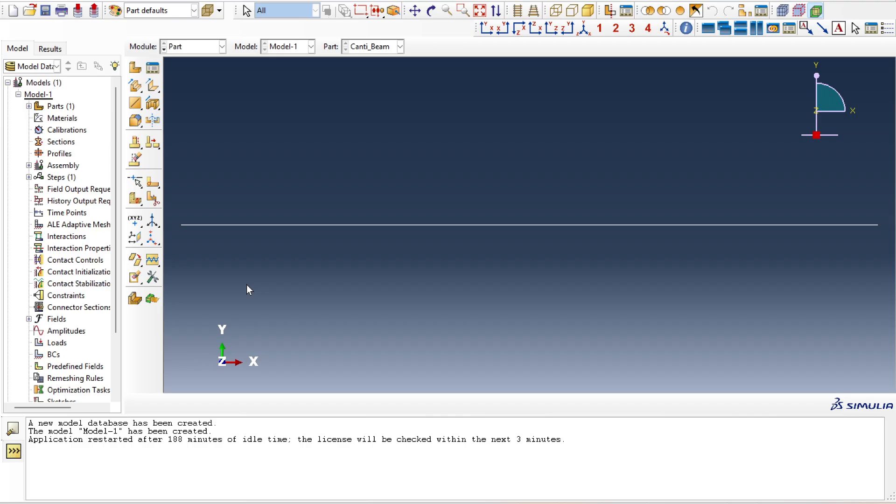
pyautogui.click(200, 50)
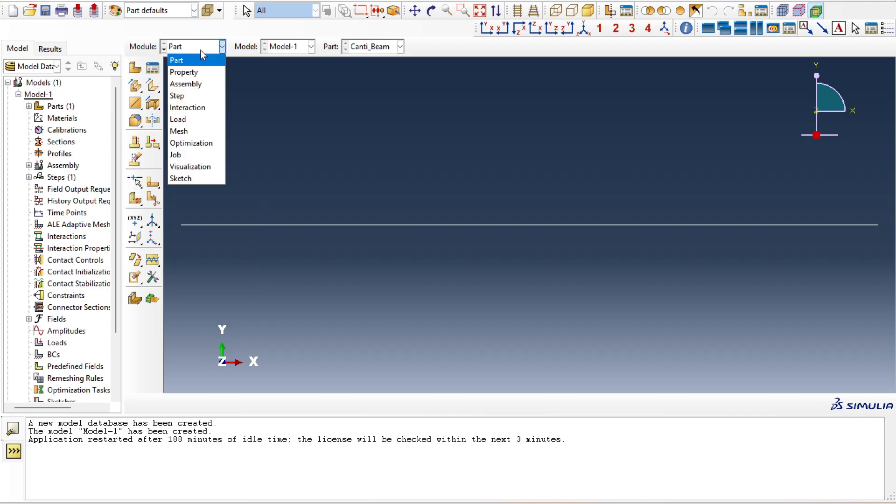
pyautogui.click(201, 50)
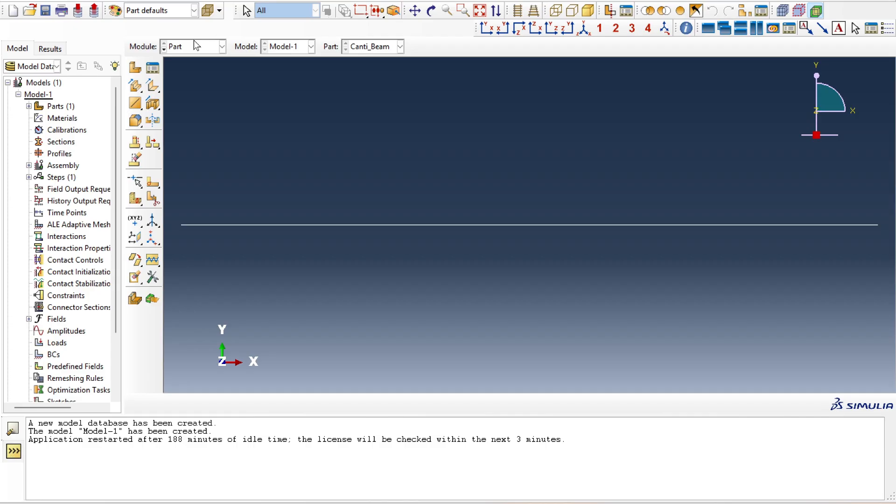
# Step: Save the model database as Model_cantiBeam in the Class_Abaqus folder
pyautogui.click(45, 11)
pyautogui.moveTo(151, 411); pyautogui.dragTo(408, 120)
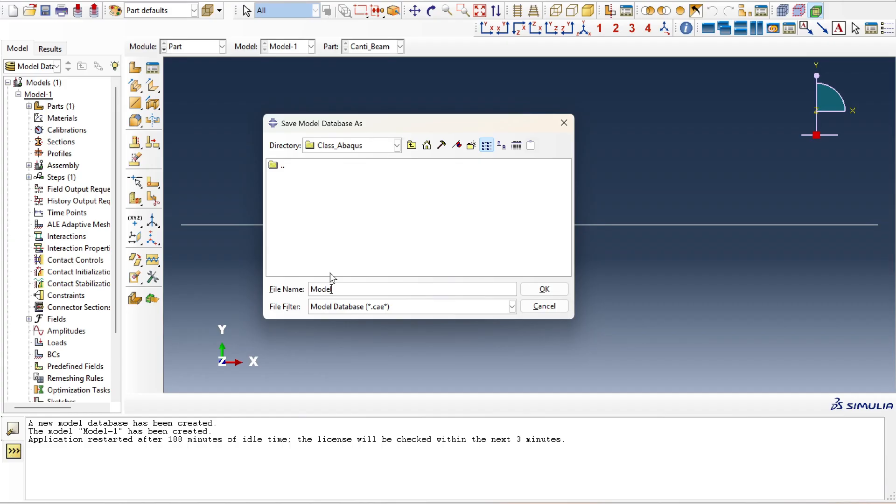
pyautogui.write('Beam')
pyautogui.click(543, 289)
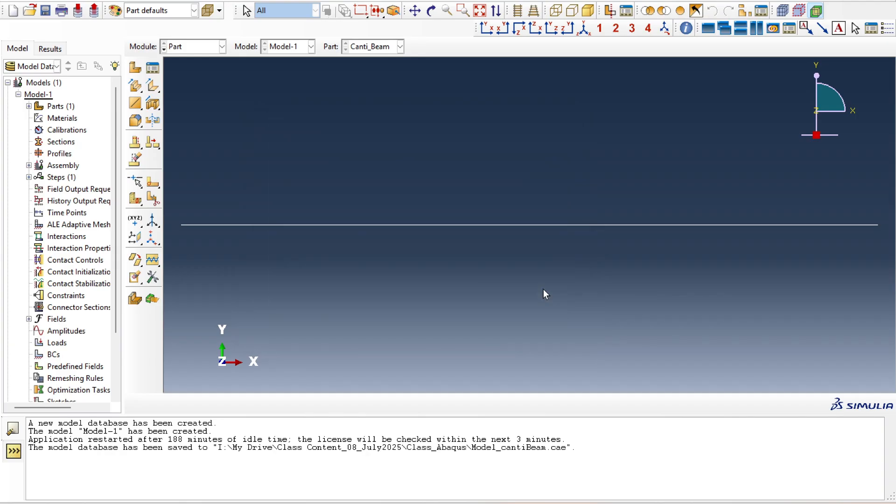
# Step: Check where the model database was saved, including the Class_Abaqus folder in File Explorer, and return to Abaqus
pyautogui.moveTo(28, 447); pyautogui.dragTo(222, 447)
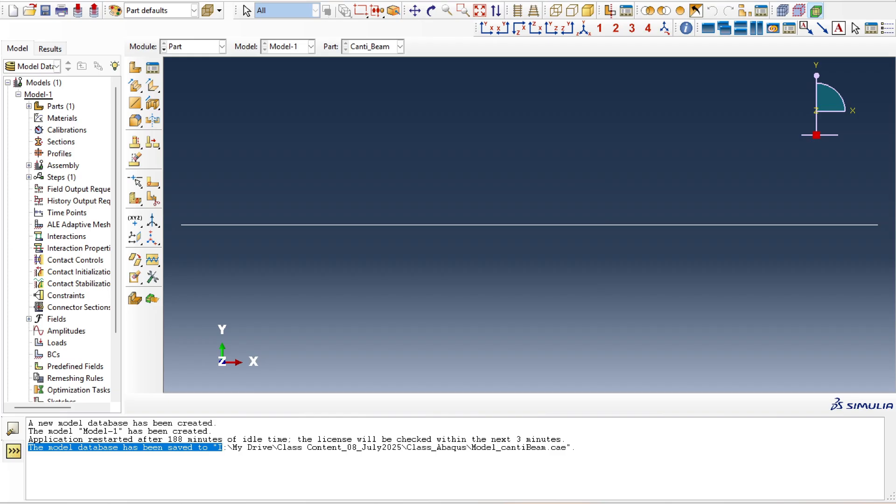
pyautogui.click(292, 447)
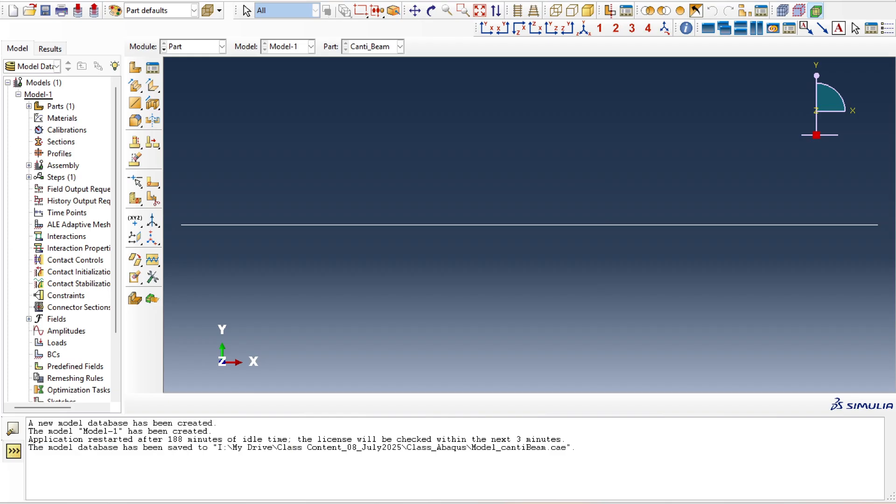
pyautogui.moveTo(566, 438)
pyautogui.mouseDown()
pyautogui.moveTo(579, 447)
pyautogui.moveTo(256, 447)
pyautogui.moveTo(576, 446)
pyautogui.mouseUp()
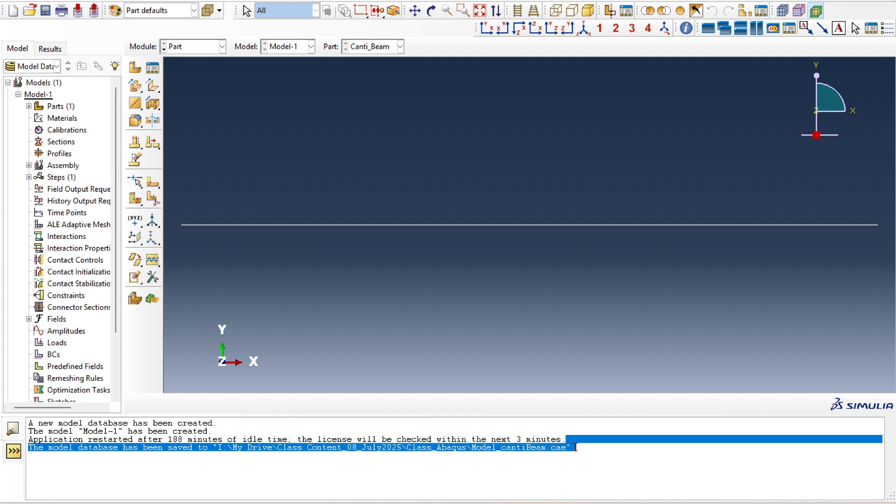
pyautogui.click(575, 447)
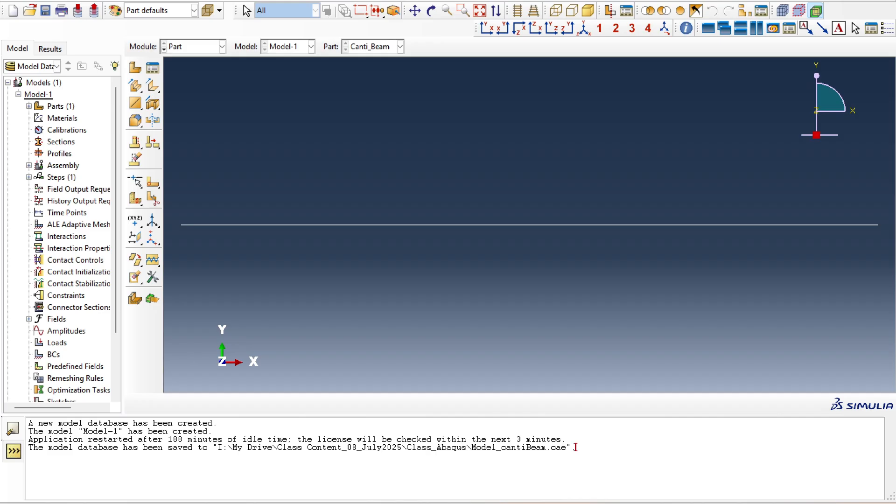
pyautogui.moveTo(448, 503)
pyautogui.click(475, 478)
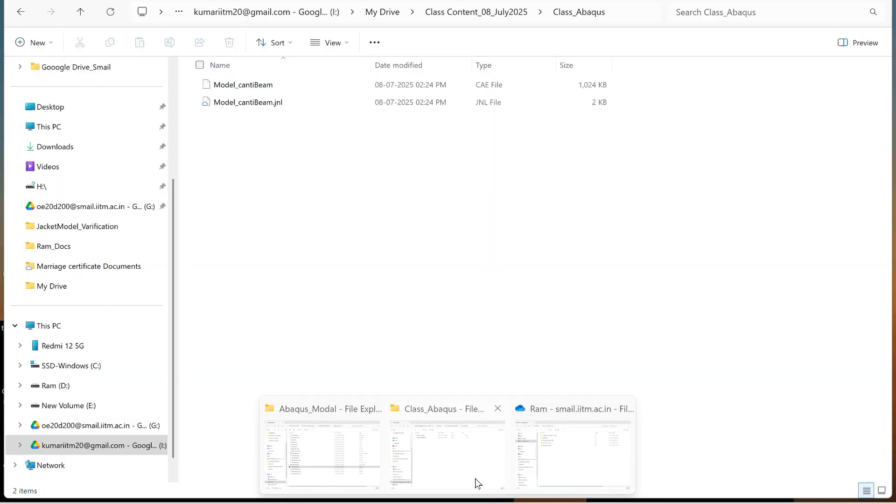
pyautogui.hotkey('alt', 'd')
pyautogui.click(503, 279)
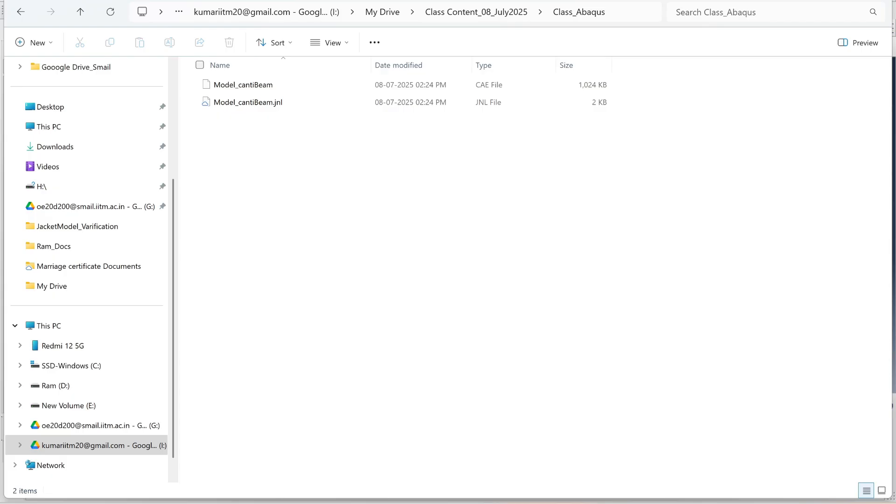
pyautogui.moveTo(584, 503)
pyautogui.click(584, 450)
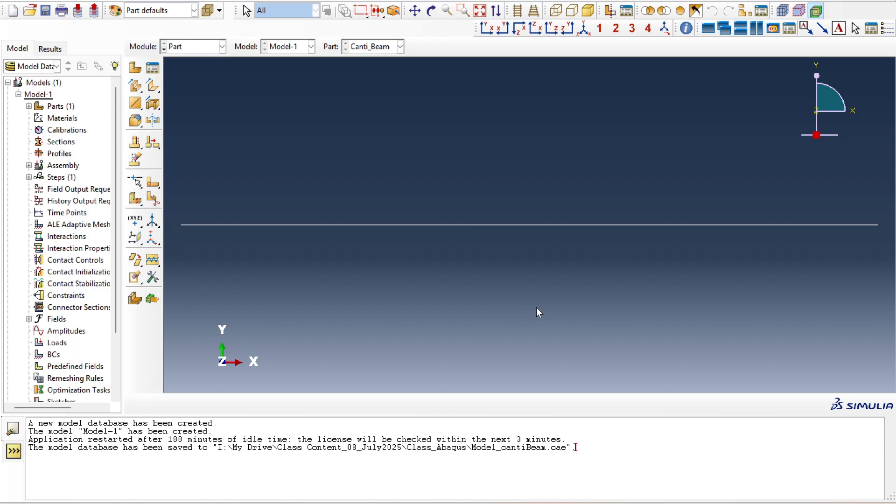
# Step: Switch to the Property module for the Canti_Beam part
pyautogui.click(184, 46)
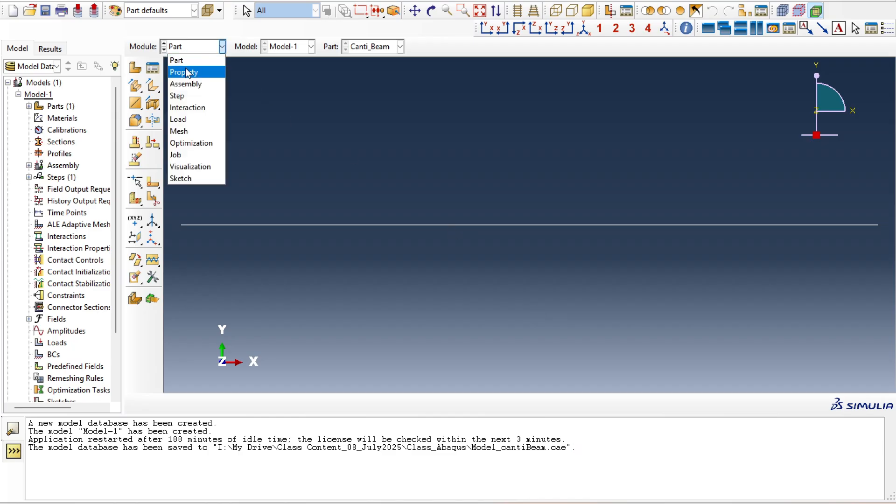
pyautogui.click(190, 56)
pyautogui.click(191, 50)
pyautogui.click(192, 69)
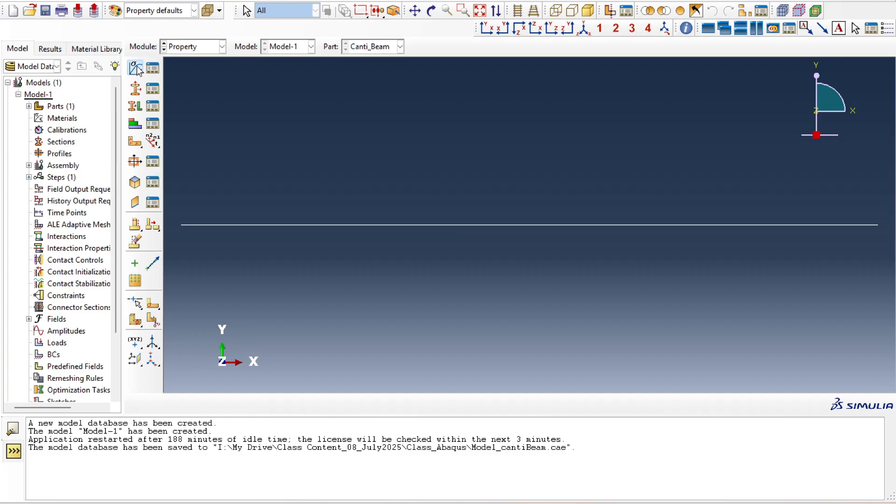
# Step: Create a material named Steel and give it a uniform mass density of 7850
pyautogui.click(135, 68)
pyautogui.write('Steel')
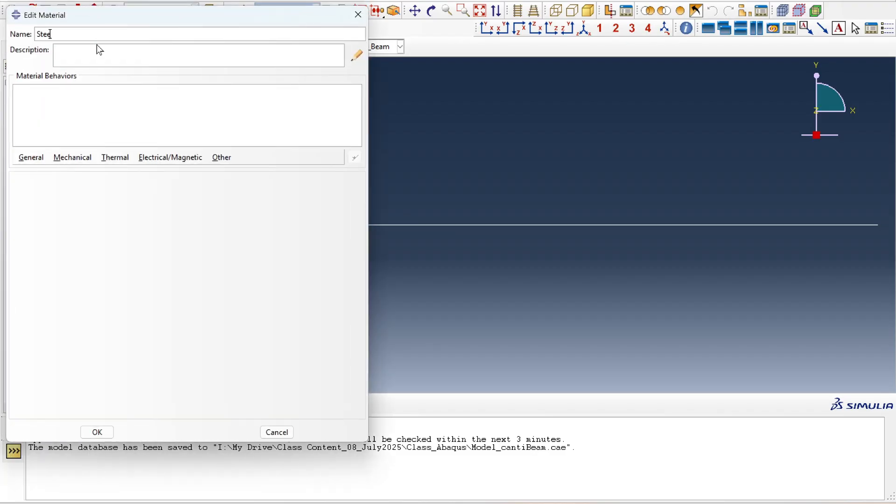
pyautogui.click(21, 161)
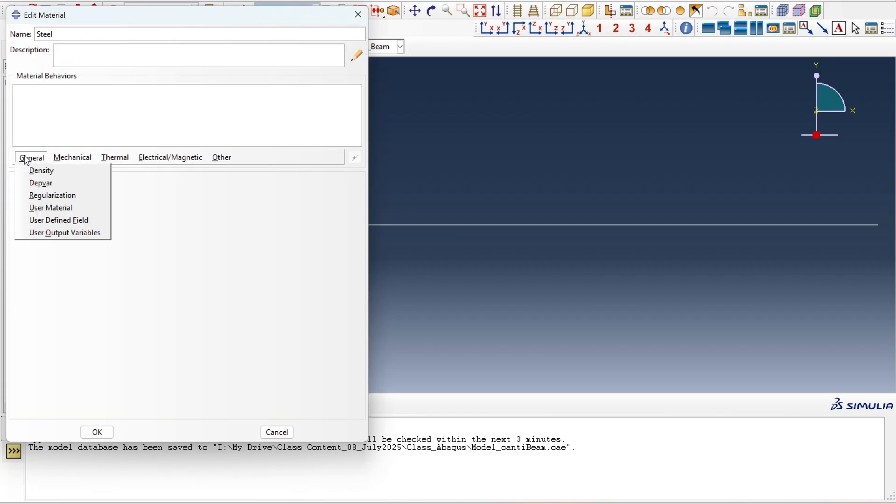
pyautogui.click(39, 177)
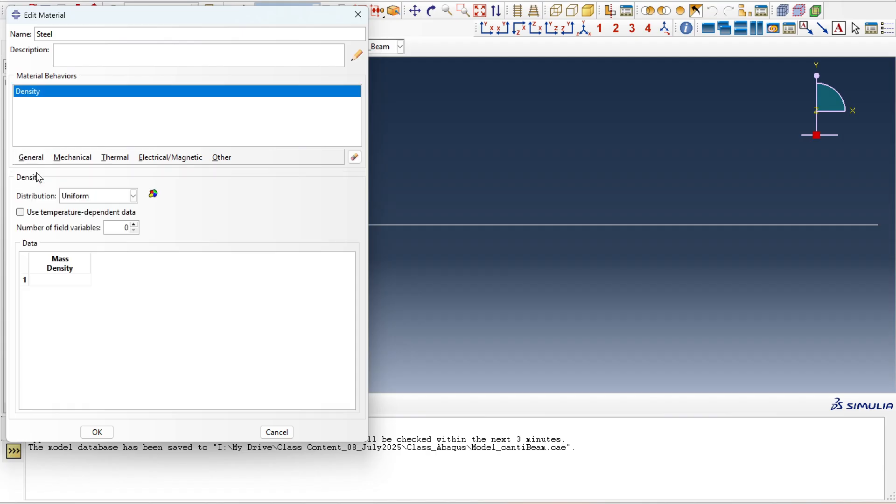
pyautogui.click(39, 278)
pyautogui.write('7850')
# Step: Add isotropic elastic behavior to the Steel material with Young's modulus 210E09 and Poisson's ratio 0.3
pyautogui.click(69, 158)
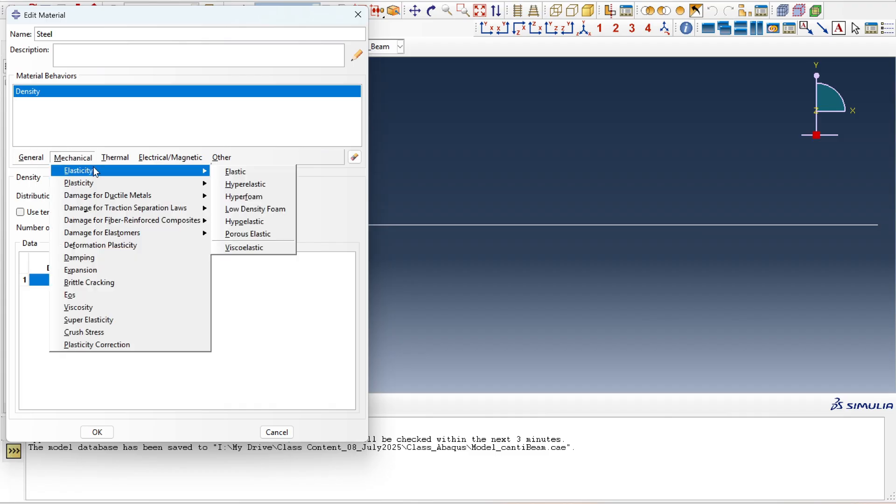
pyautogui.click(251, 173)
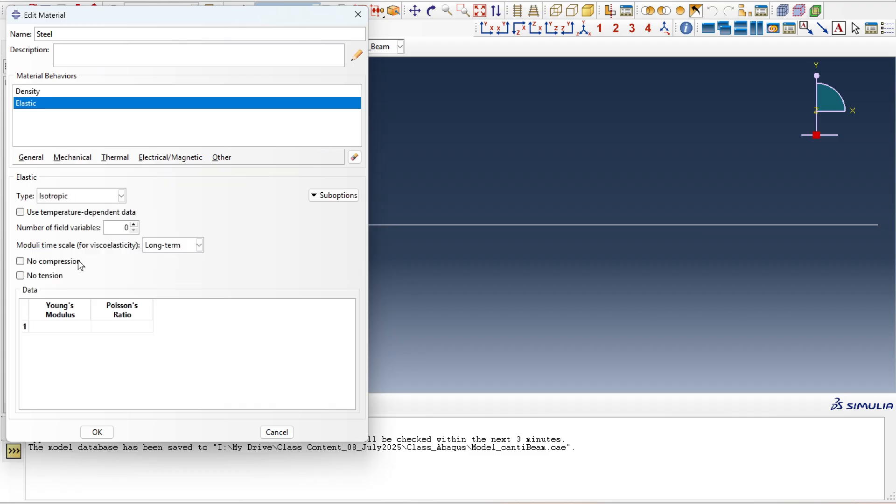
pyautogui.click(56, 326)
pyautogui.write('210E09')
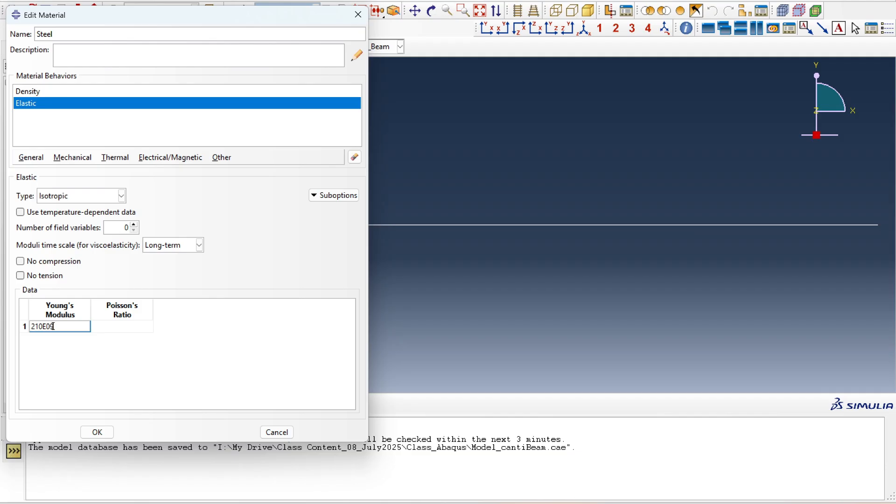
pyautogui.click(114, 328)
pyautogui.write('0.3')
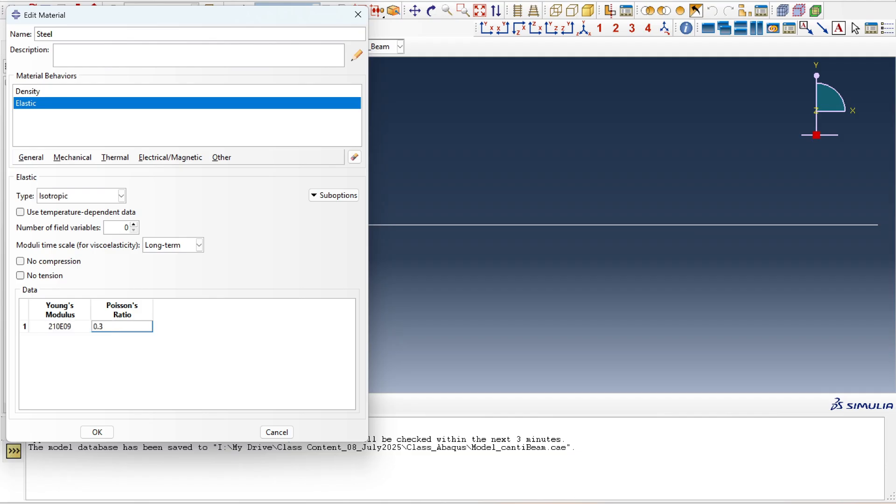
# Step: Accept the Steel material definition with its density and elastic behaviors
pyautogui.press('Return')
pyautogui.click(97, 432)
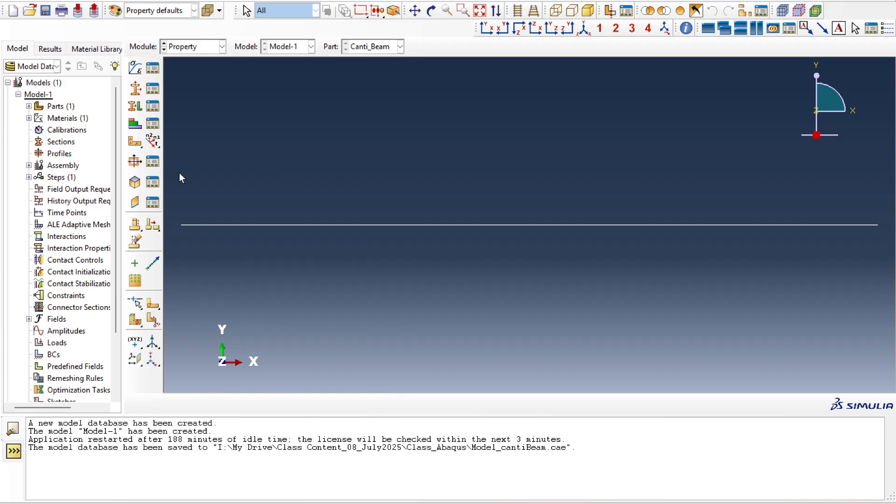
# Step: Create a pipe-shaped beam profile named Profile-beam and continue to its dimensions
pyautogui.click(134, 162)
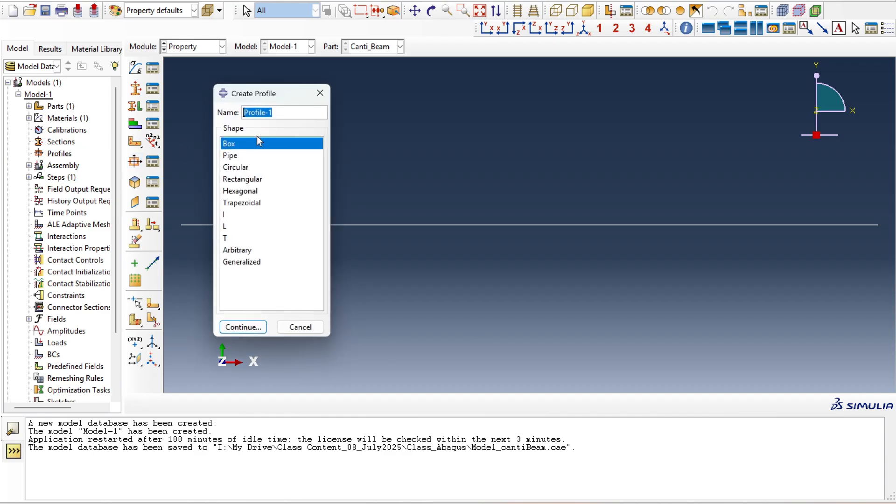
pyautogui.click(239, 155)
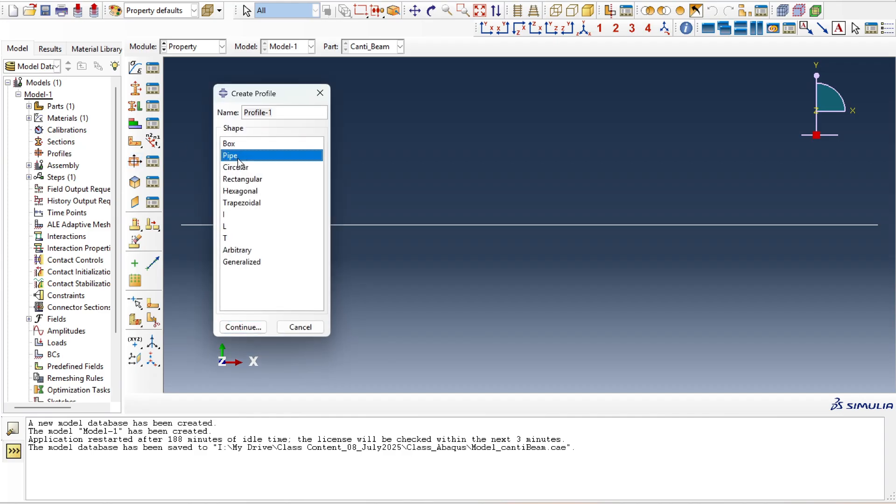
pyautogui.click(276, 112)
pyautogui.press('BackSpace')
pyautogui.write('ea')
pyautogui.press('BackSpace')
pyautogui.press('BackSpace')
pyautogui.write('beam')
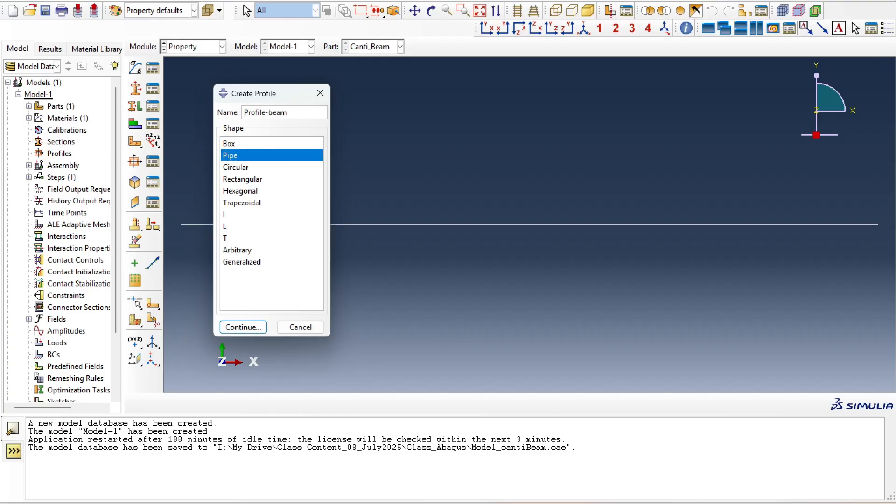
pyautogui.click(230, 157)
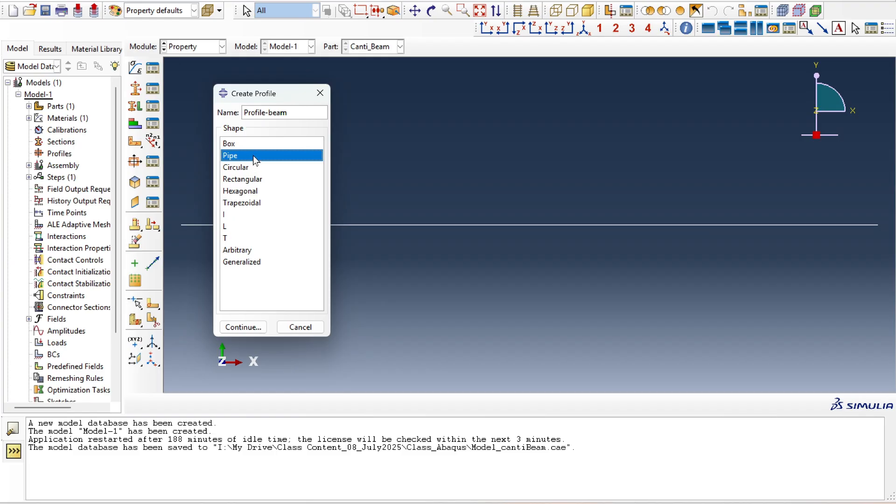
pyautogui.click(230, 326)
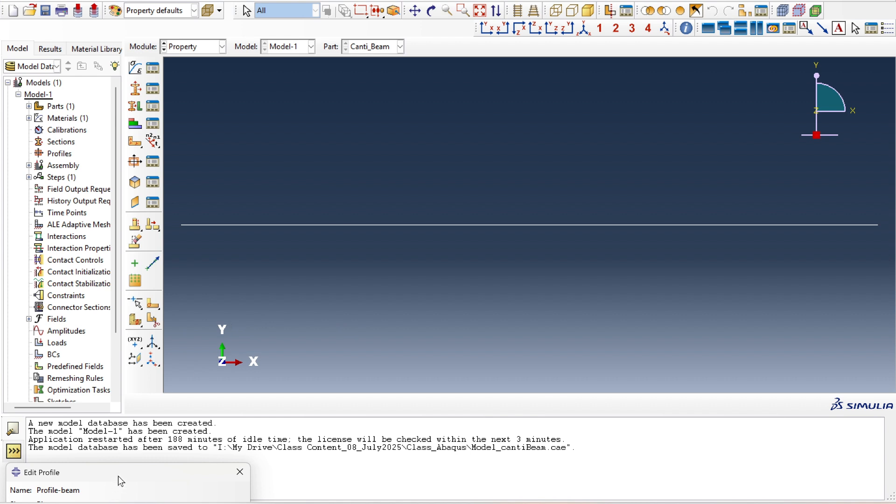
# Step: Define the thin-walled pipe profile with radius 0.025 and wall thickness 0.01
pyautogui.moveTo(118, 471); pyautogui.dragTo(441, 82)
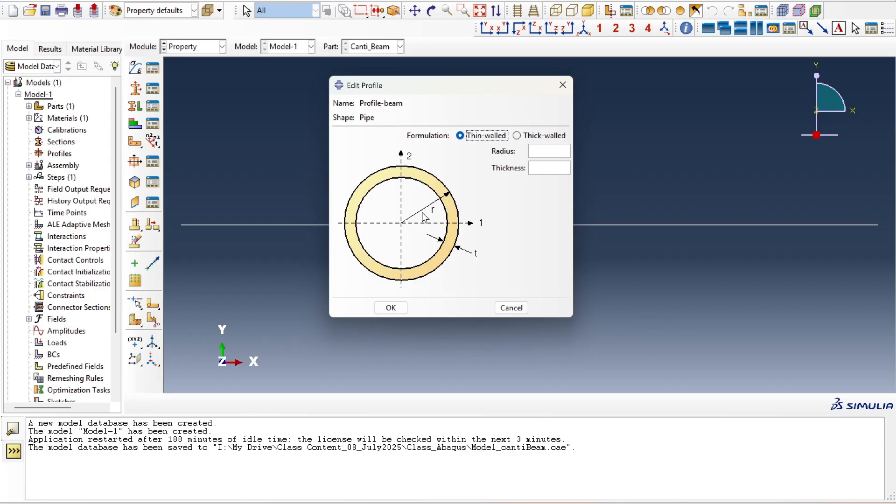
pyautogui.click(543, 152)
pyautogui.write('0.5/2')
pyautogui.press('BackSpace')
pyautogui.press('BackSpace')
pyautogui.press('BackSpace')
pyautogui.write('025')
pyautogui.press('Tab')
pyautogui.click(539, 151)
pyautogui.press('BackSpace')
pyautogui.write('0.1')
pyautogui.press('BackSpace')
pyautogui.write('01')
pyautogui.click(389, 308)
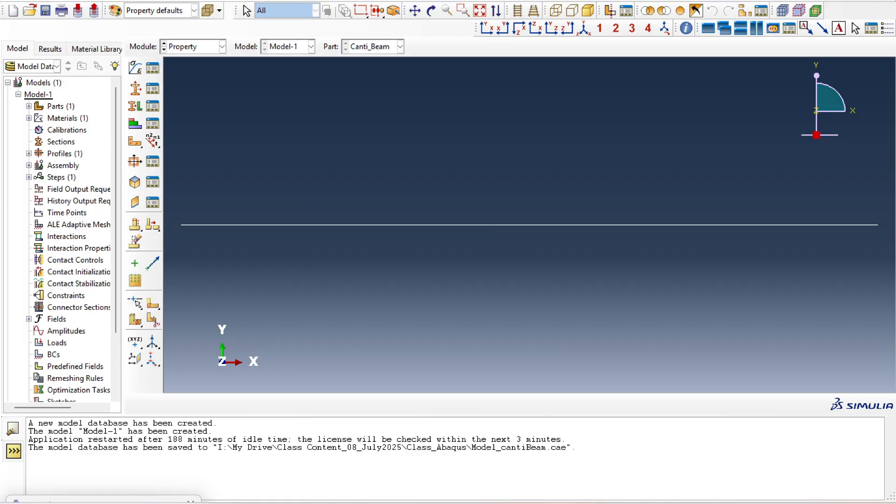
pyautogui.moveTo(98, 495); pyautogui.dragTo(133, 279)
pyautogui.moveTo(440, 32); pyautogui.dragTo(444, 29)
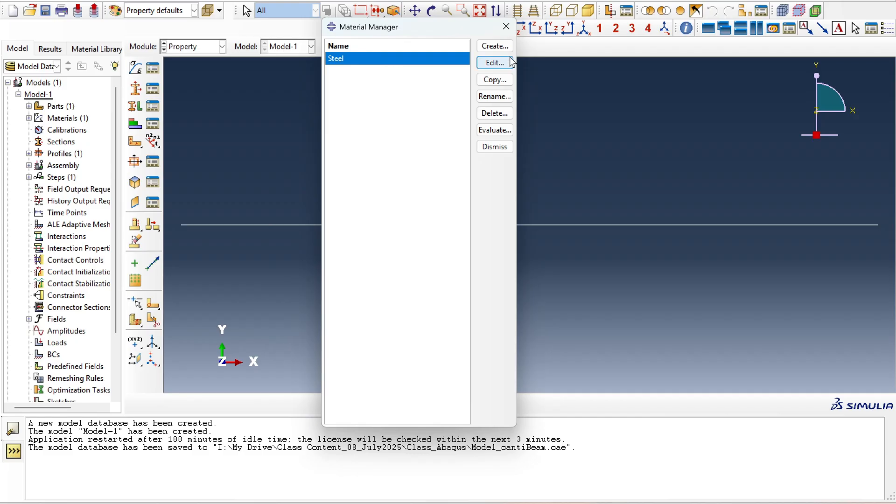
pyautogui.click(506, 28)
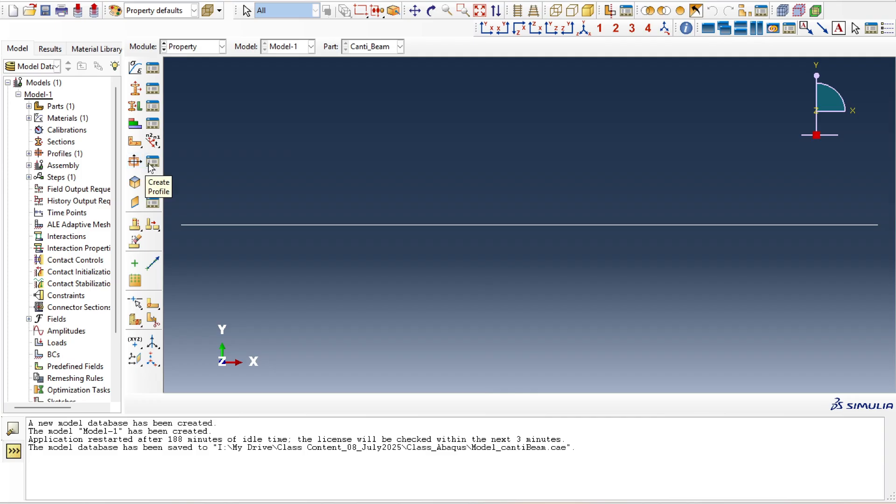
# Step: Reopen Profile-beam from the list of existing profiles to check its pipe dimensions, and close it again
pyautogui.click(153, 162)
pyautogui.doubleClick(299, 154)
pyautogui.click(391, 308)
pyautogui.click(493, 210)
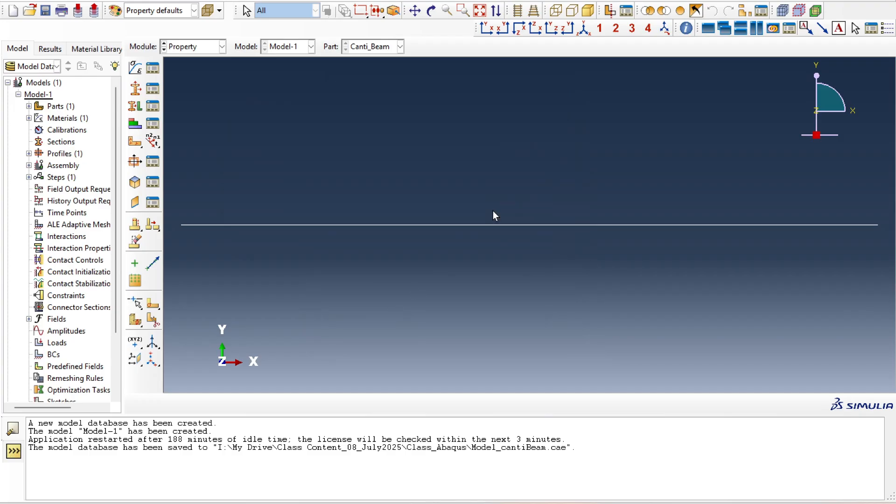
# Step: Create a section of category Beam and type Beam named Section-beam
pyautogui.click(136, 89)
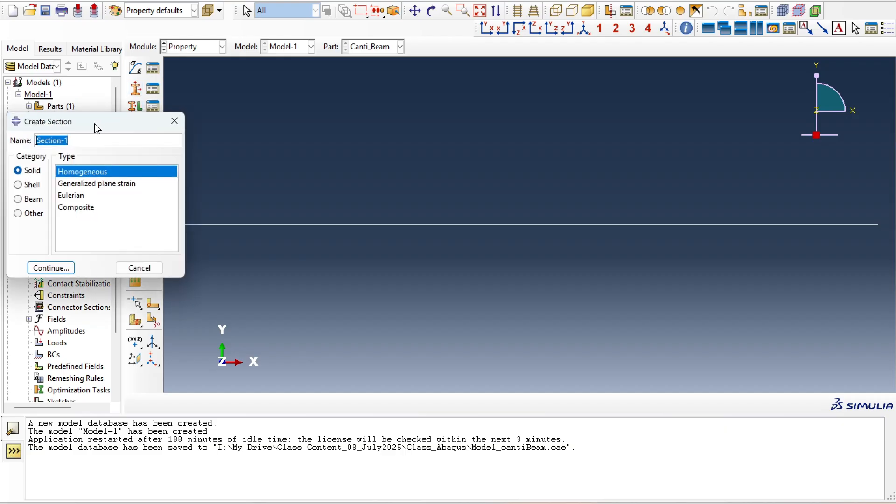
pyautogui.moveTo(94, 124); pyautogui.dragTo(336, 83)
pyautogui.click(275, 160)
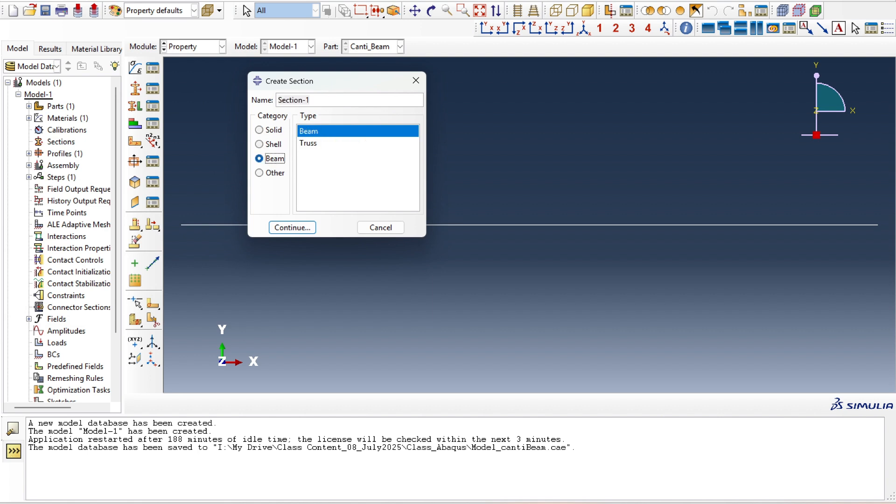
pyautogui.click(324, 100)
pyautogui.press('BackSpace')
pyautogui.write('beam')
pyautogui.click(292, 228)
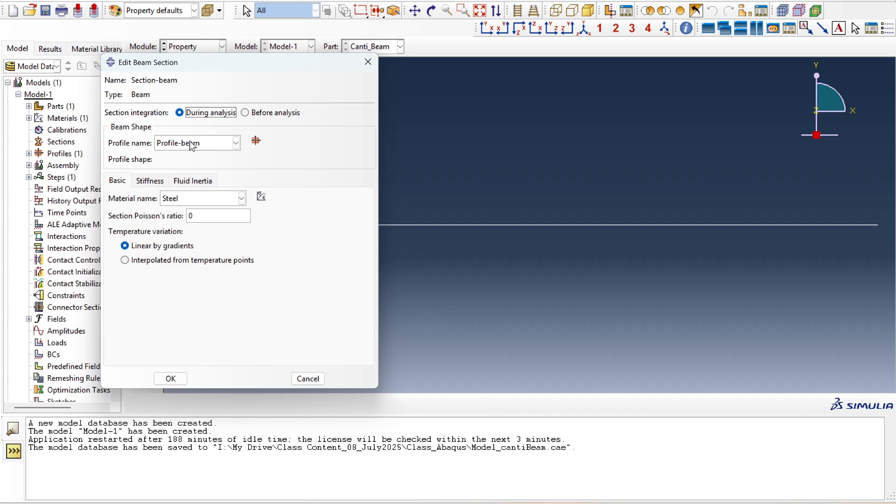
# Step: Set the section Poisson's ratio of Section-beam to 0.3, keeping Profile-beam and Steel, and accept the section
pyautogui.click(205, 215)
pyautogui.write('.3')
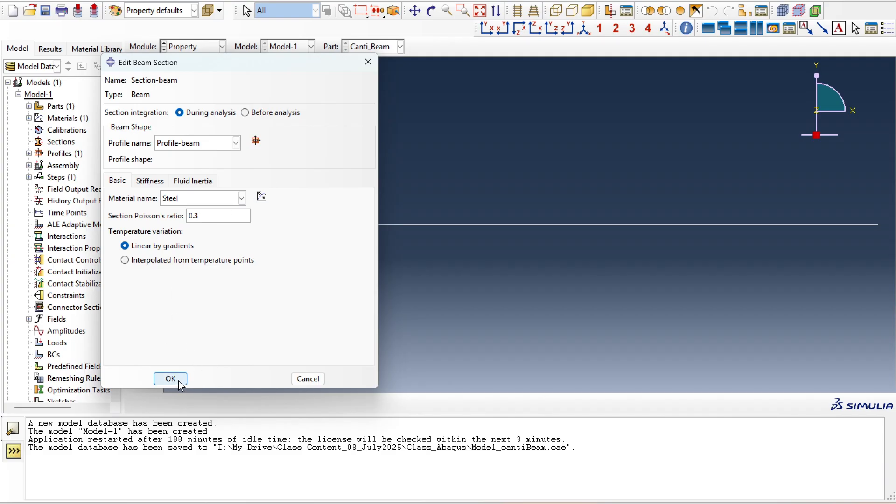
pyautogui.click(257, 142)
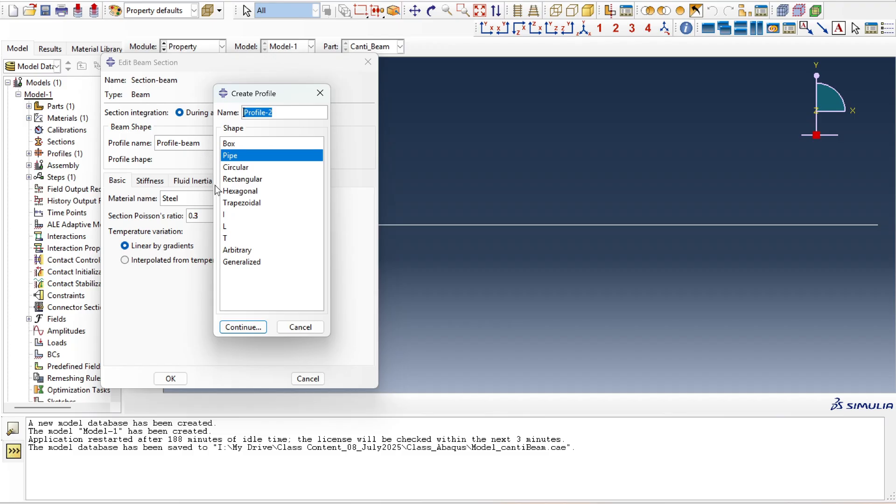
pyautogui.click(299, 326)
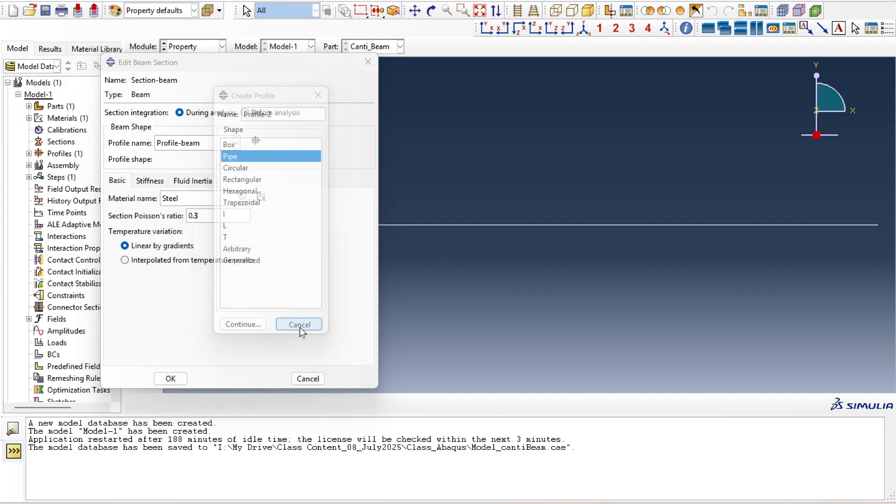
pyautogui.click(171, 378)
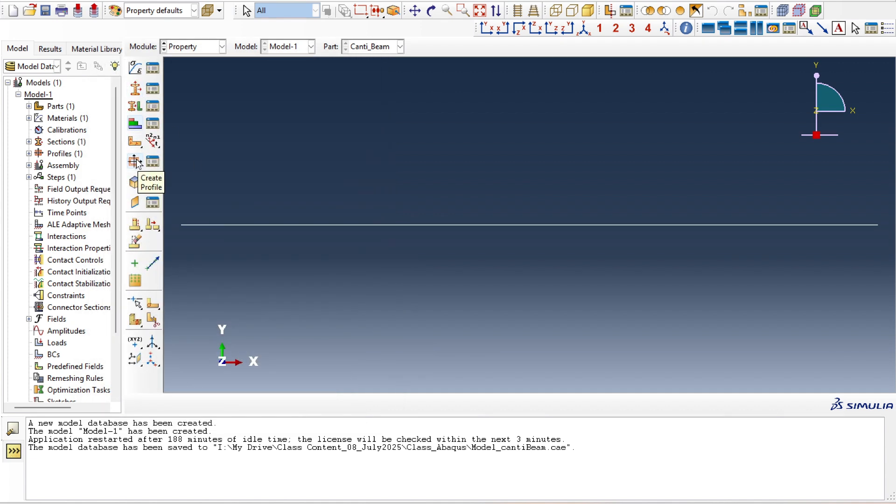
# Step: Assign Section-beam to the whole beam wire, creating Set-1 for the selected region
pyautogui.click(135, 106)
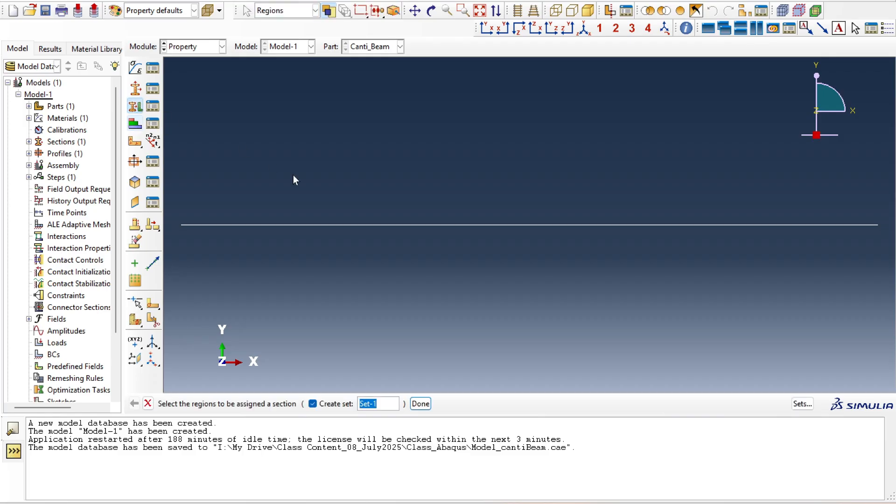
pyautogui.click(322, 403)
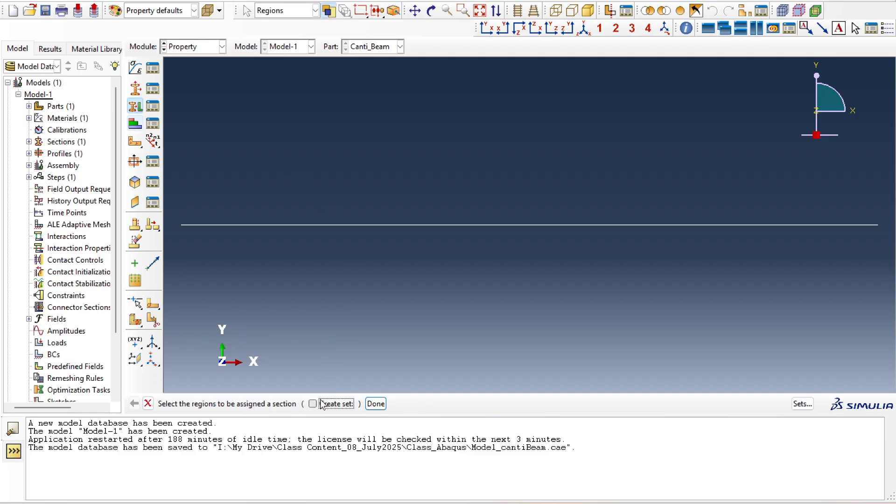
pyautogui.click(322, 403)
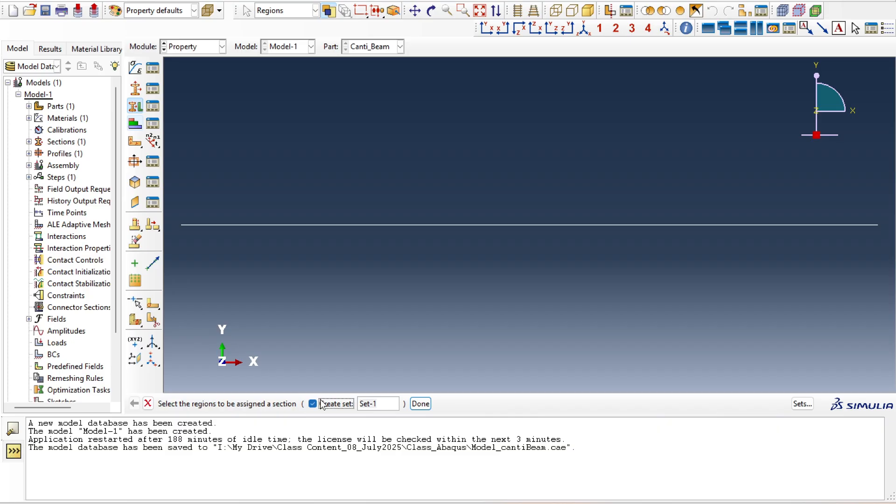
pyautogui.moveTo(258, 138); pyautogui.dragTo(785, 288)
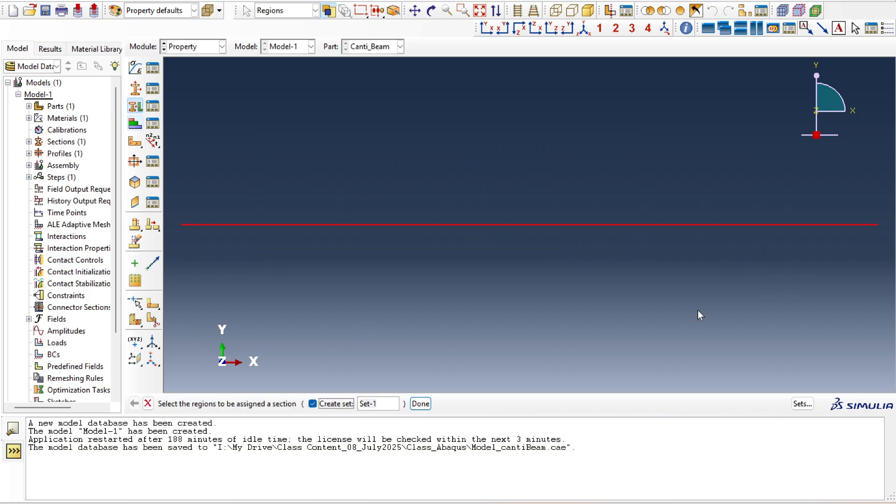
pyautogui.click(422, 404)
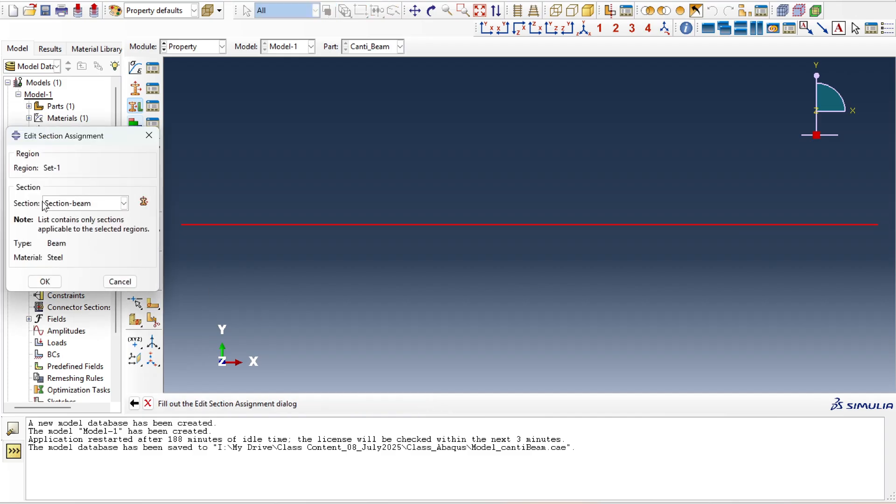
pyautogui.click(44, 281)
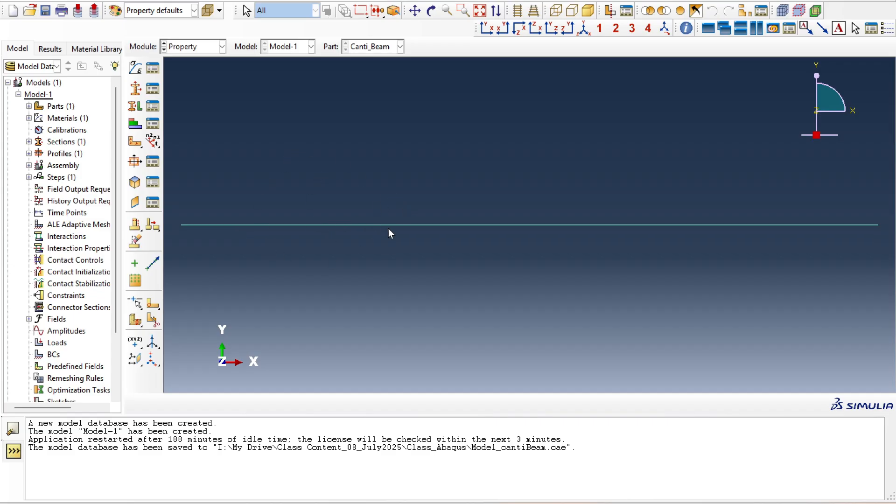
# Step: Suppress the Section-beam assignment on Set-1 to see its effect on the wire, and resume it
pyautogui.click(158, 105)
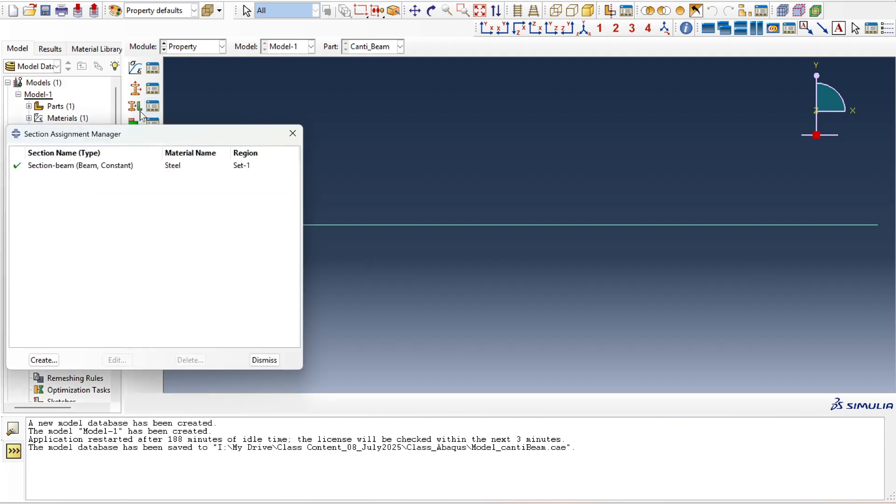
pyautogui.click(16, 166)
pyautogui.moveTo(132, 132); pyautogui.dragTo(602, 151)
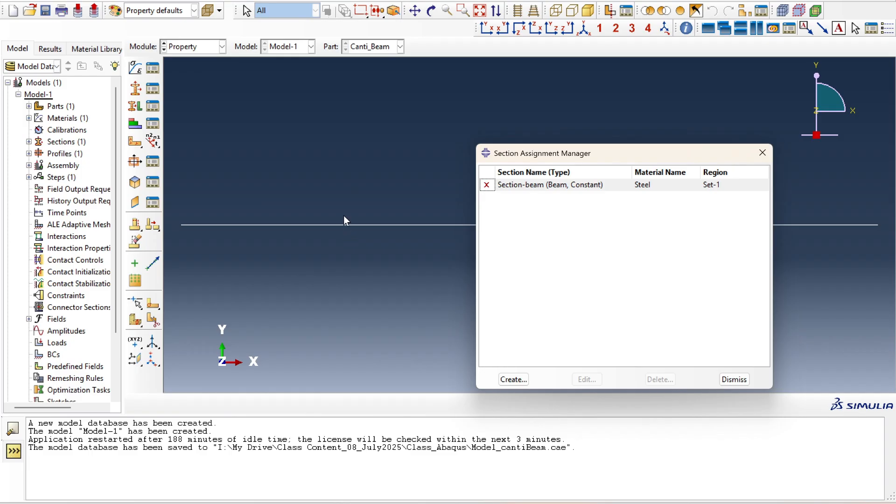
pyautogui.click(486, 184)
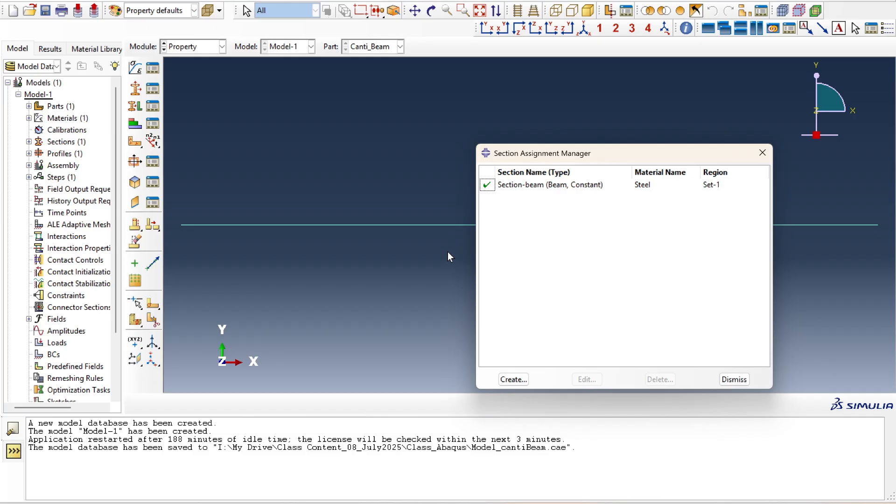
pyautogui.click(732, 380)
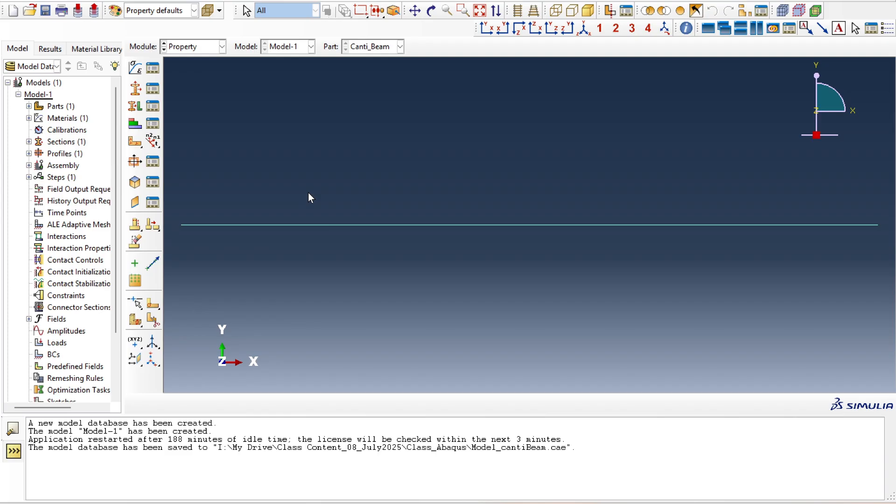
# Step: Assign a beam section orientation to the whole wire with approximate n1 direction 0.0,0.0,-1.0
pyautogui.click(153, 142)
pyautogui.moveTo(229, 111); pyautogui.dragTo(718, 304)
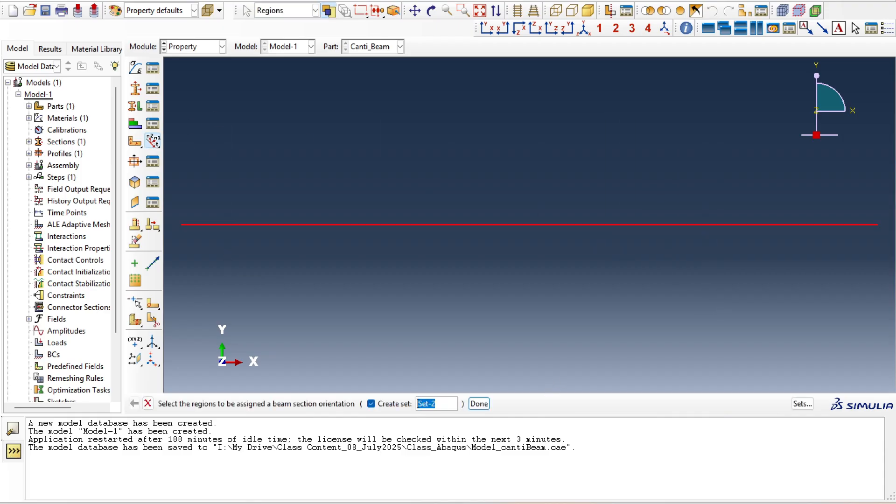
pyautogui.click(480, 403)
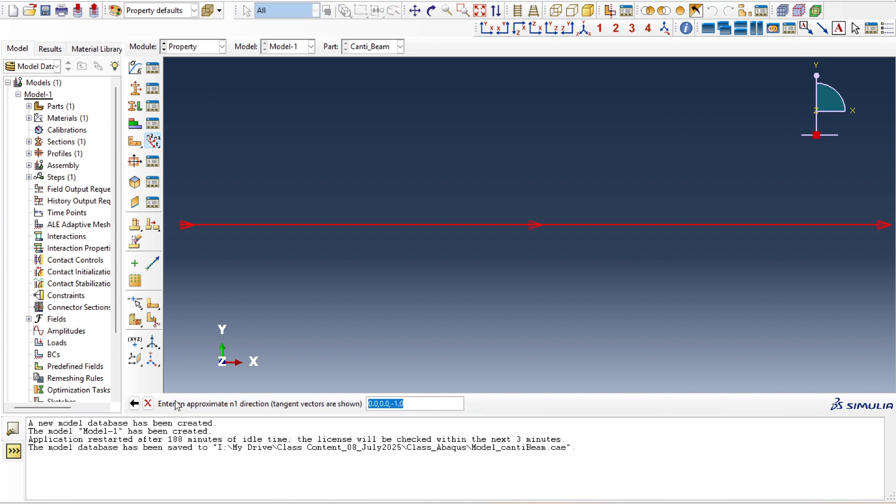
pyautogui.press('Return')
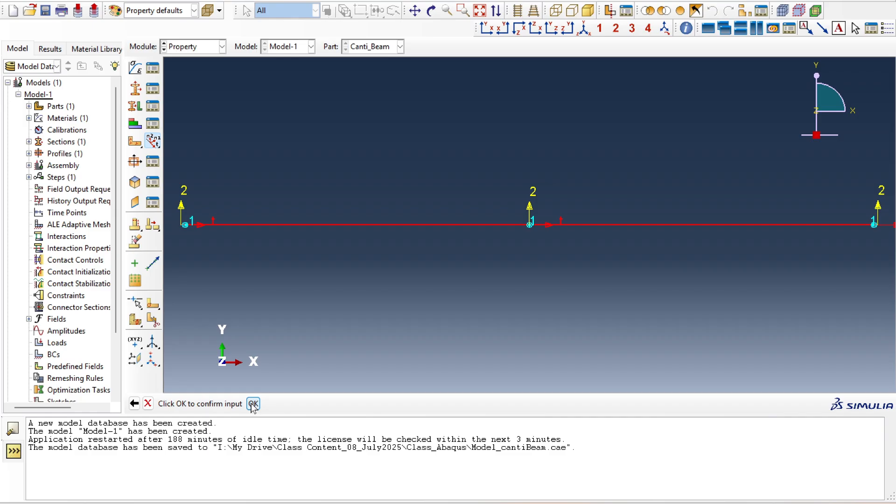
pyautogui.click(253, 404)
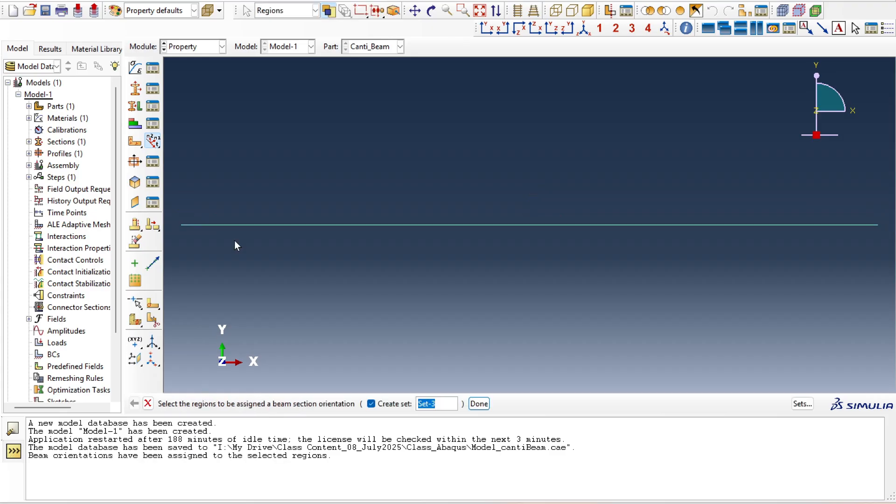
pyautogui.click(488, 403)
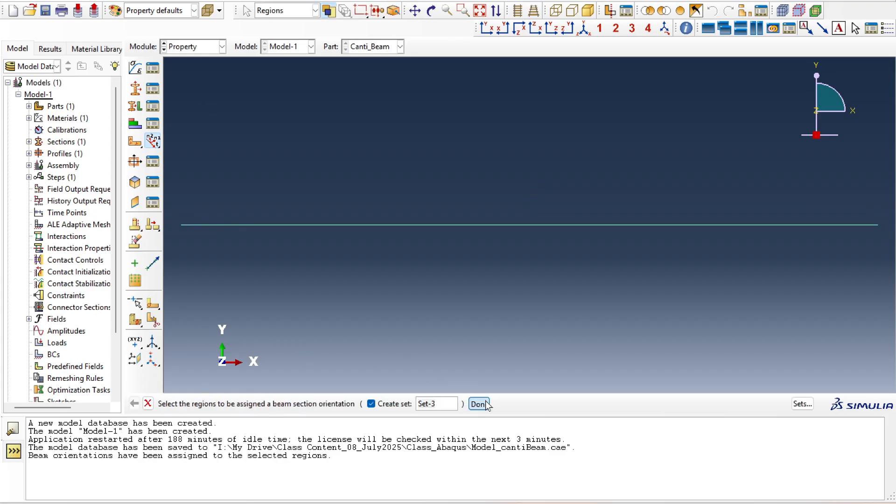
# Step: Create a 2D planar deformable wire part named Frame-2Story in the Part module, with an approximate size of 200
pyautogui.click(181, 46)
pyautogui.click(177, 61)
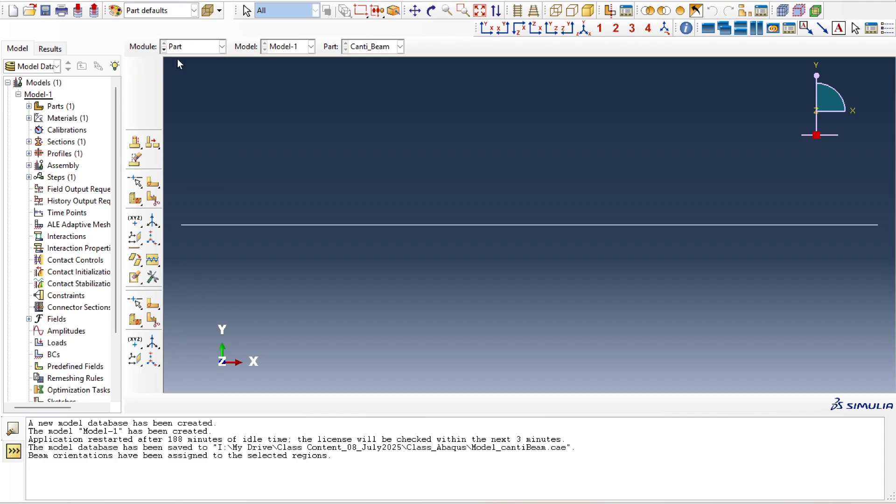
pyautogui.click(135, 69)
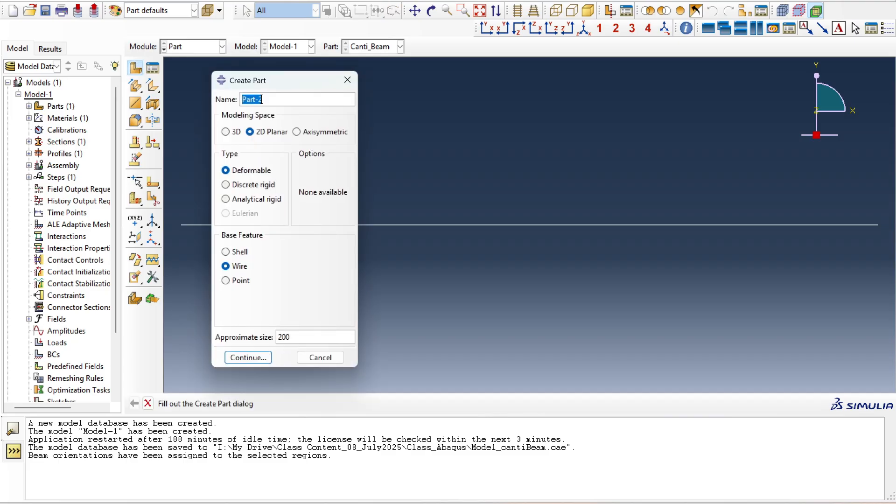
pyautogui.press('BackSpace')
pyautogui.write('Frame-2Story')
pyautogui.click(250, 357)
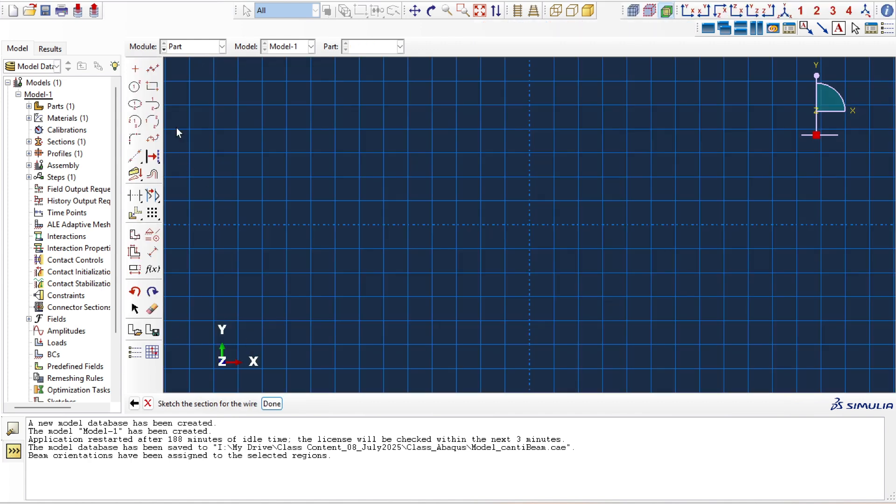
# Step: Sketch a vertical line about 23.75 long on the vertical axis, ending at the origin, as the frame's first column
pyautogui.click(153, 68)
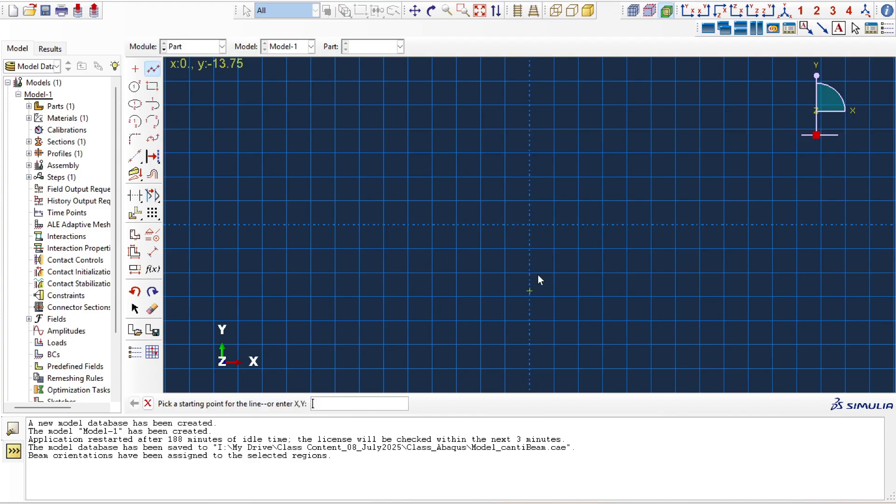
pyautogui.click(530, 112)
pyautogui.click(529, 224)
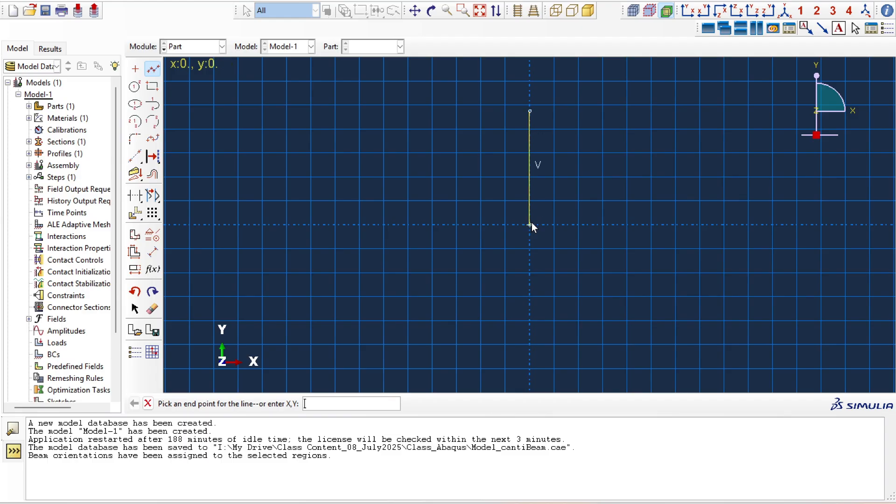
# Step: Try a diagonal line from the origin to a point level with the column's upper end, and undo it
pyautogui.click(589, 112)
pyautogui.middleClick(589, 112)
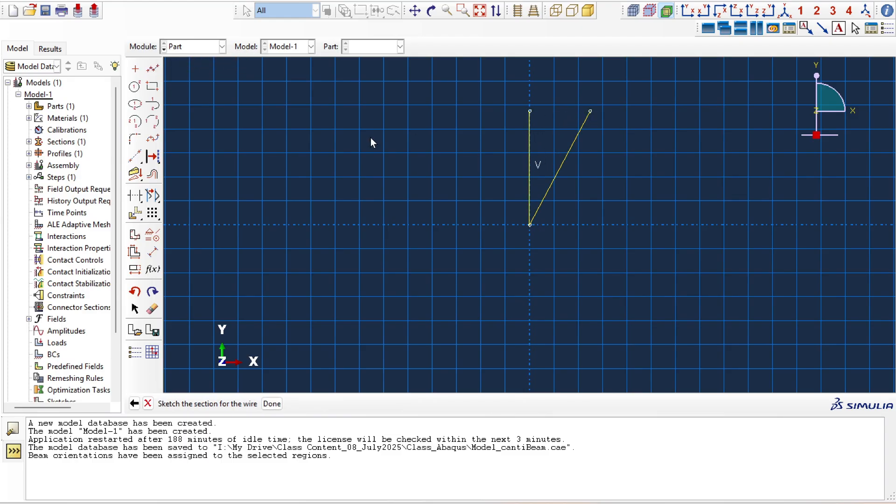
pyautogui.click(137, 289)
# Step: Sketch a horizontal roof beam about 15 long from the upper end of the column
pyautogui.click(153, 69)
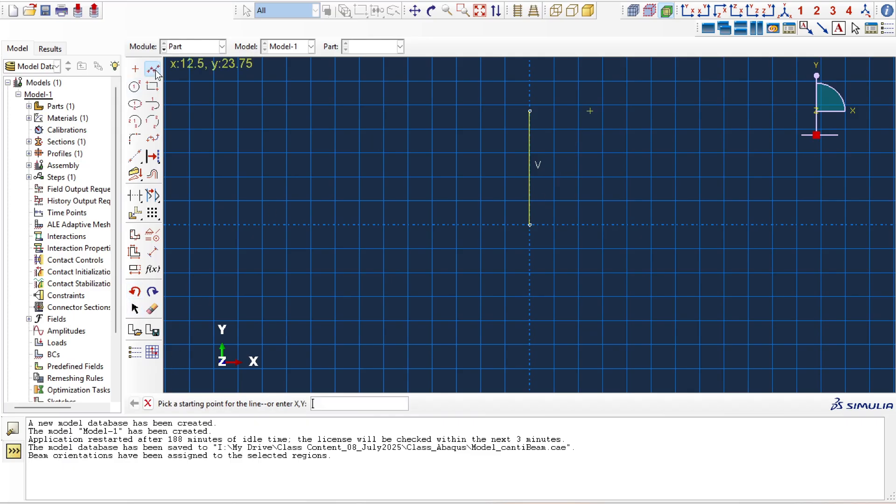
pyautogui.click(529, 111)
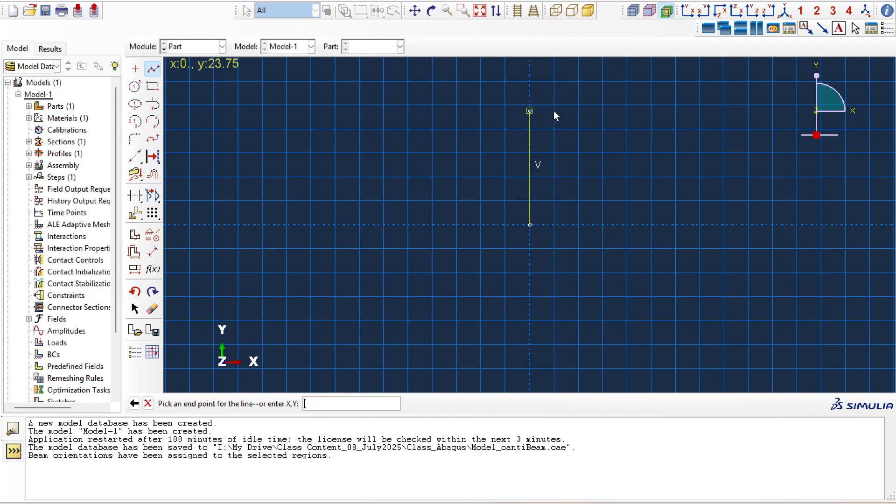
pyautogui.click(603, 111)
pyautogui.press('Escape')
# Step: Try a short vertical line down from the free end of the roof beam, and undo it
pyautogui.click(159, 68)
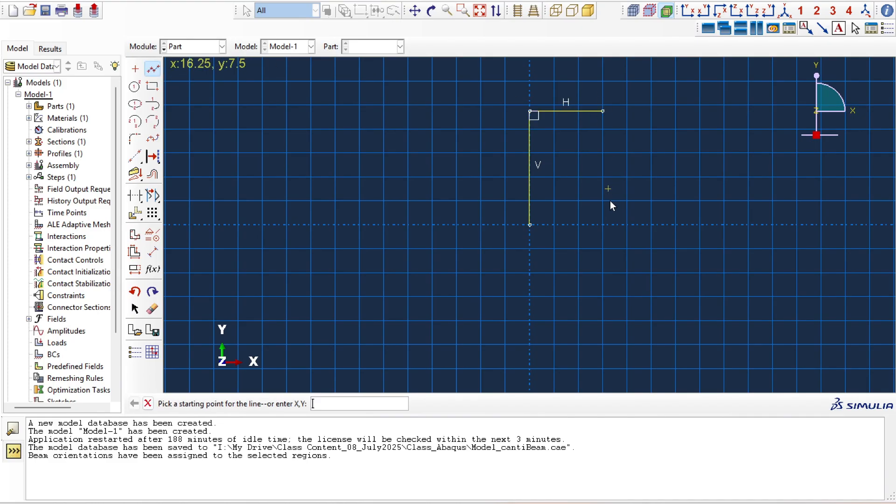
pyautogui.click(602, 112)
pyautogui.click(603, 132)
pyautogui.press('Escape')
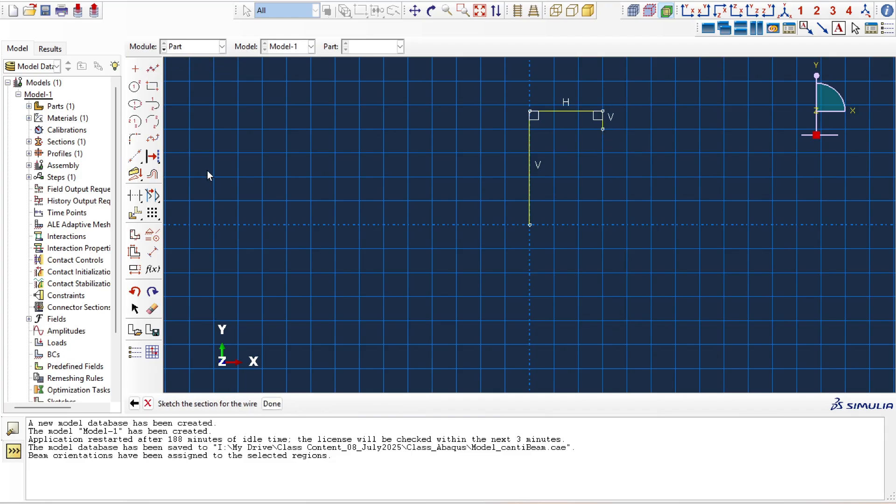
pyautogui.click(136, 296)
# Step: Sketch the second column vertically from the free end of the roof beam down to the horizontal axis
pyautogui.click(153, 69)
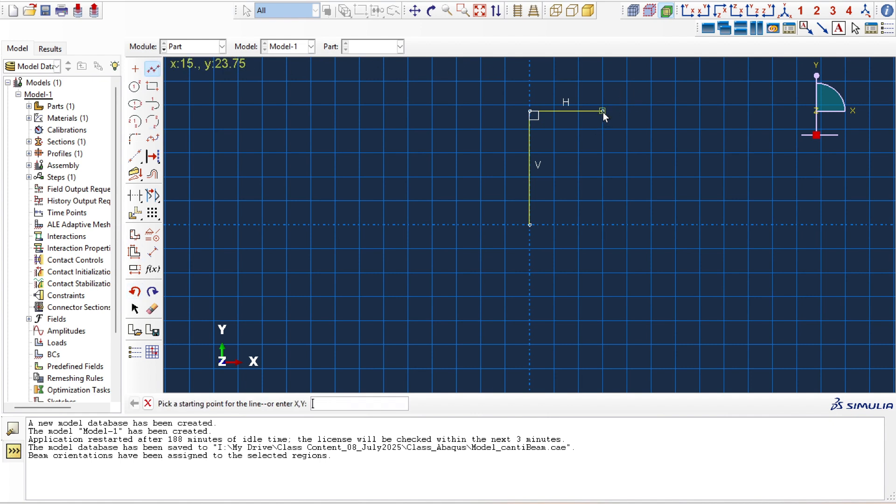
pyautogui.click(603, 110)
pyautogui.click(603, 224)
pyautogui.middleClick(603, 224)
# Step: Sketch a horizontal mid-height beam connecting the midpoints of the two columns
pyautogui.click(152, 69)
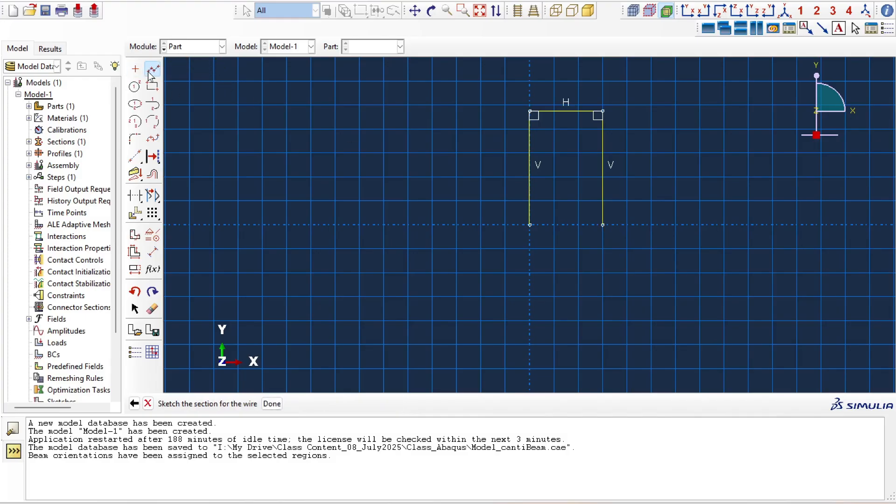
pyautogui.click(529, 175)
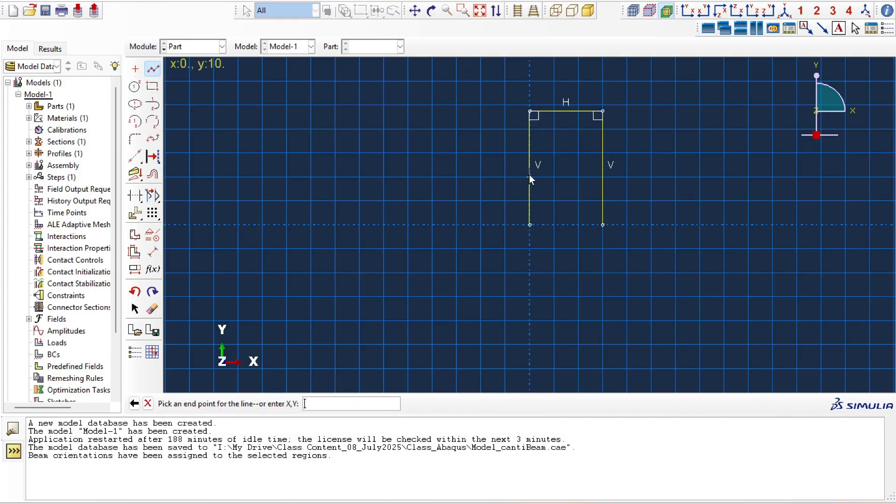
pyautogui.click(606, 169)
pyautogui.middleClick(606, 170)
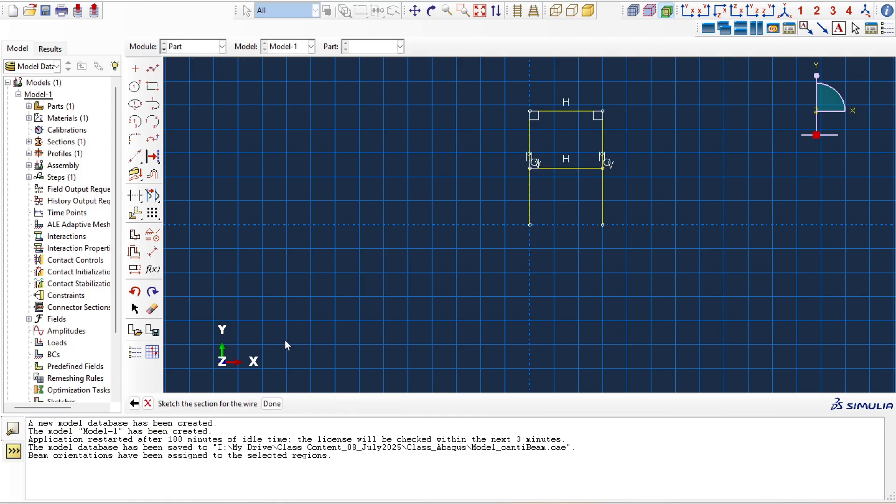
# Step: Dimension the full height of the left column and set it to 15
pyautogui.click(153, 252)
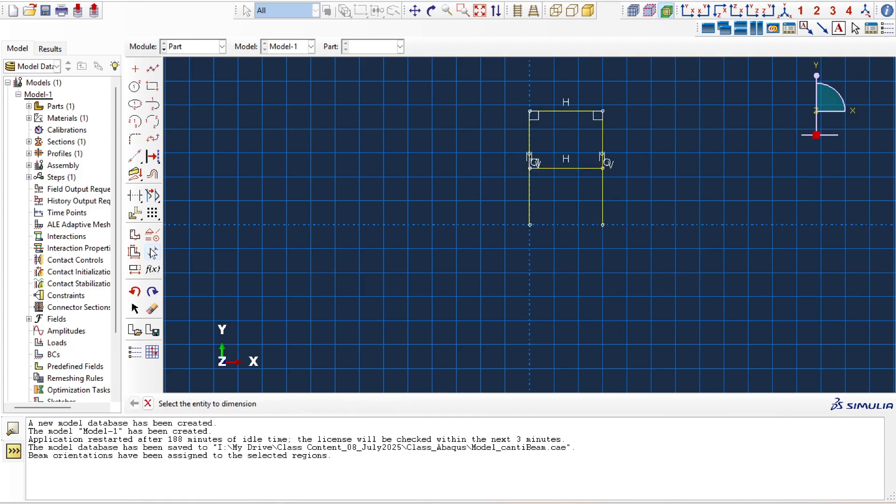
pyautogui.click(530, 197)
pyautogui.click(486, 199)
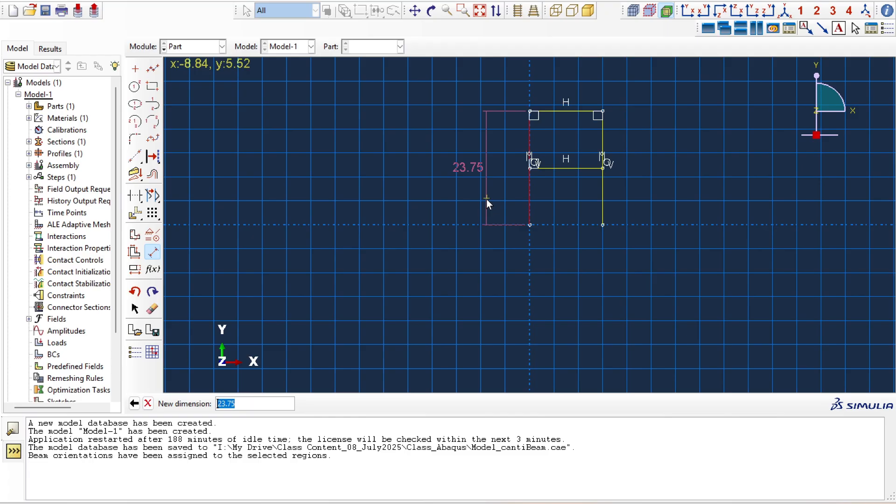
pyautogui.write('15')
pyautogui.press('Return')
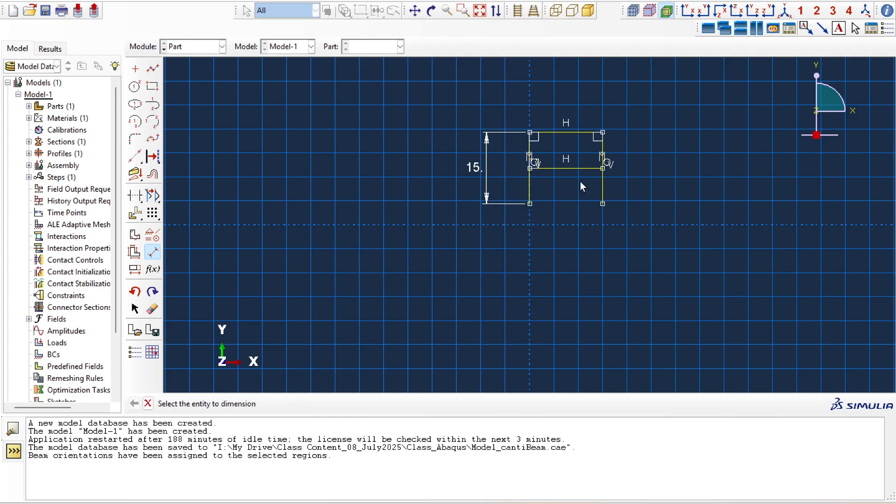
# Step: Dimension the mid-height beam, set its length to 5, and finish the wire sketch
pyautogui.click(579, 225)
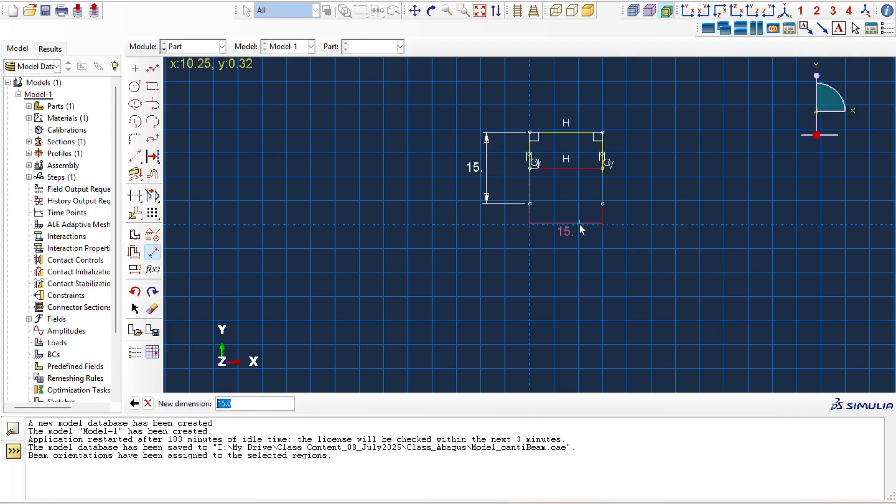
pyautogui.write('5')
pyautogui.press('Return')
pyautogui.press('Escape')
pyautogui.click(272, 404)
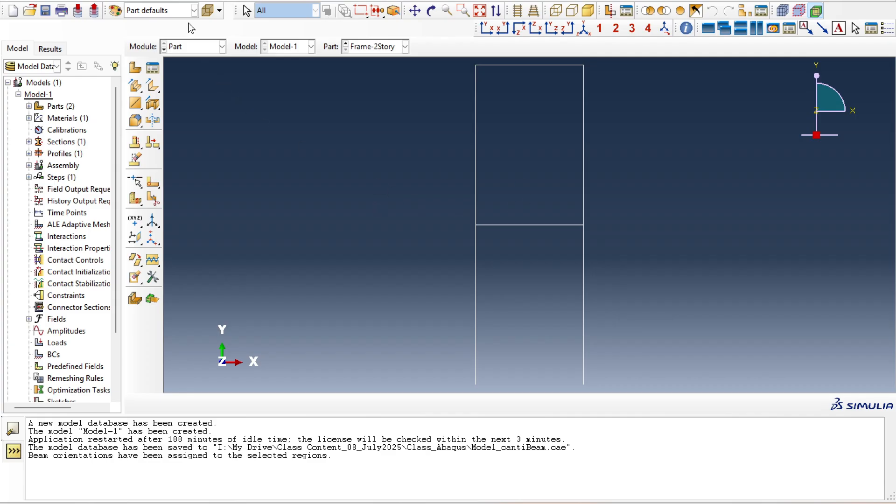
# Step: Switch to the Property module and examine the radius and thickness of Profile-beam without changing them
pyautogui.click(185, 46)
pyautogui.click(183, 73)
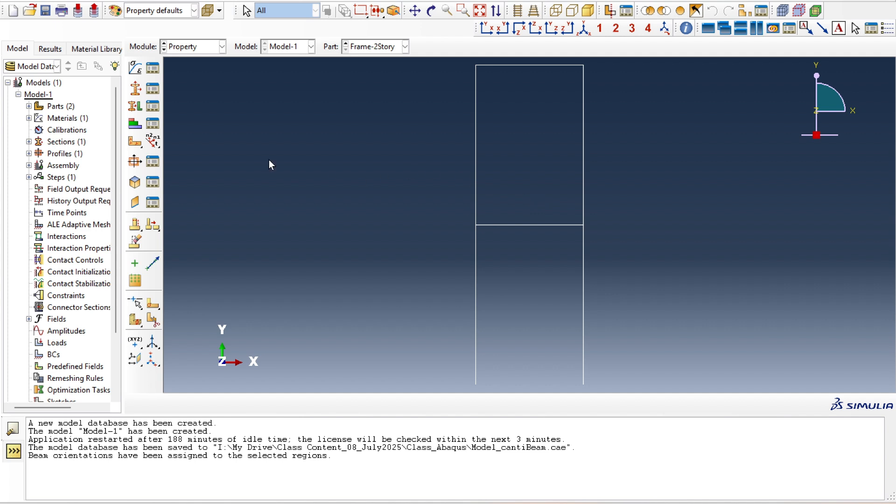
pyautogui.click(153, 162)
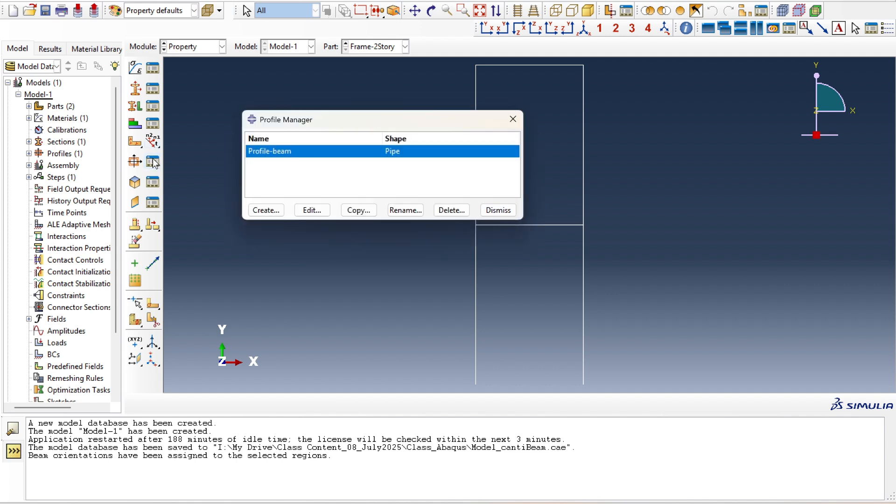
pyautogui.doubleClick(296, 152)
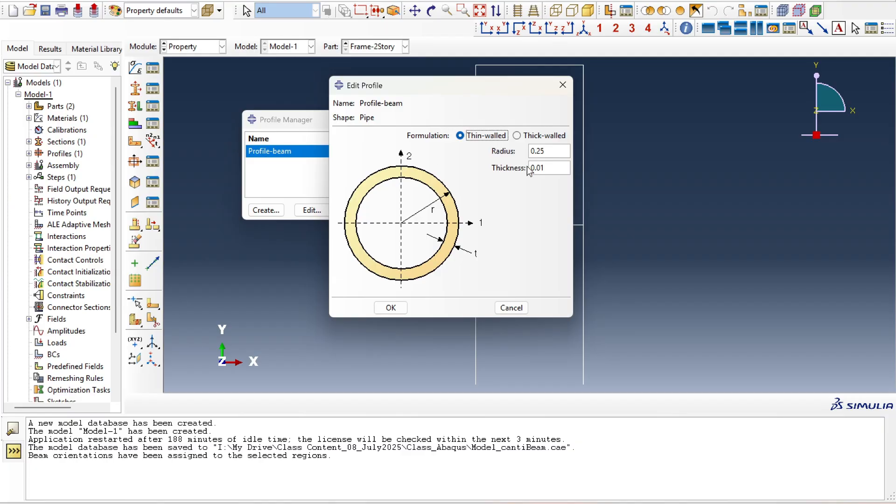
pyautogui.click(520, 310)
pyautogui.click(498, 210)
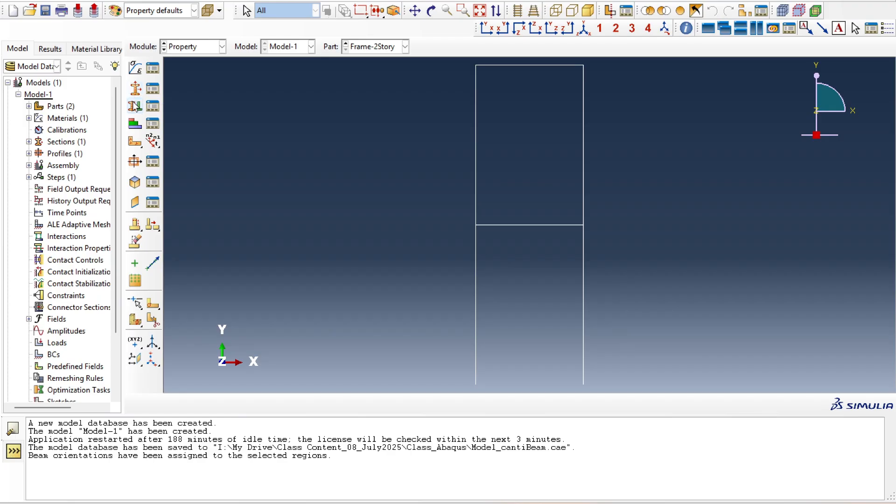
# Step: Assign Section-beam to the upper-storey segment of the left column, using the region set Set-1
pyautogui.click(135, 106)
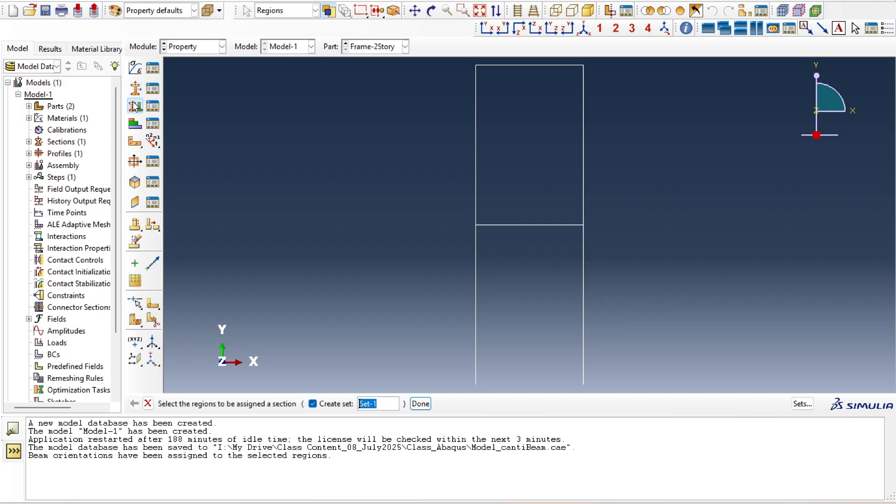
pyautogui.click(475, 194)
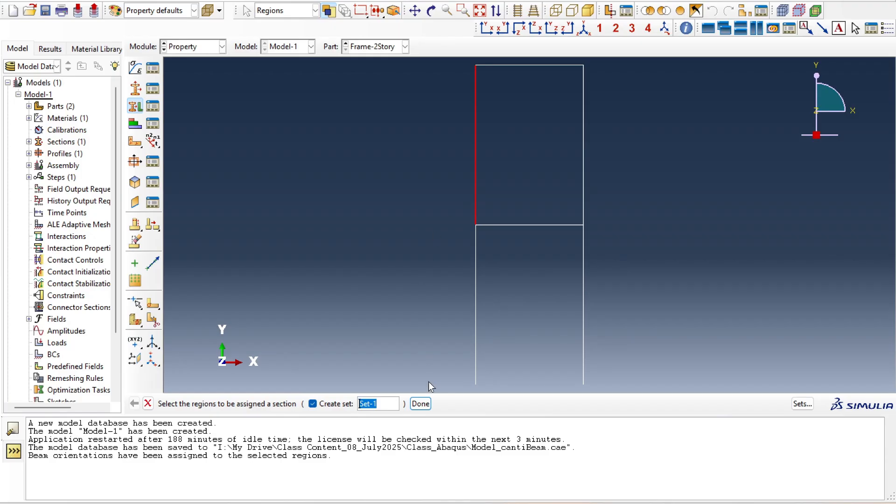
pyautogui.click(420, 405)
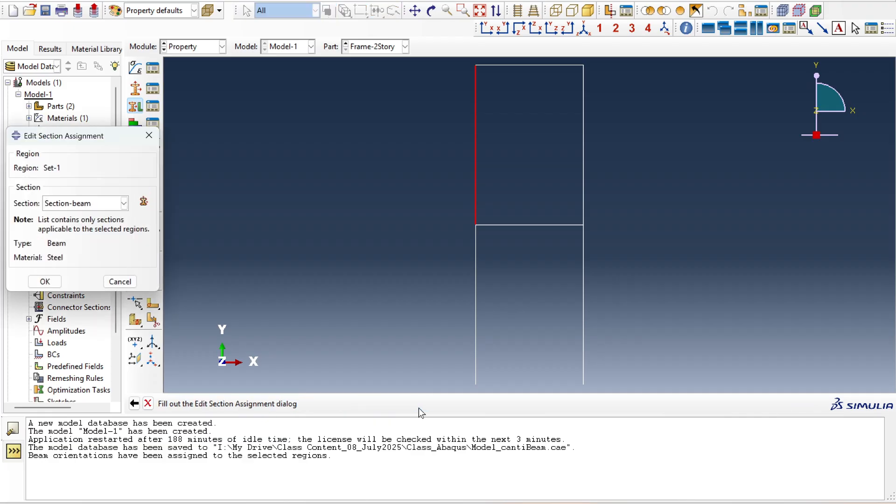
pyautogui.click(44, 281)
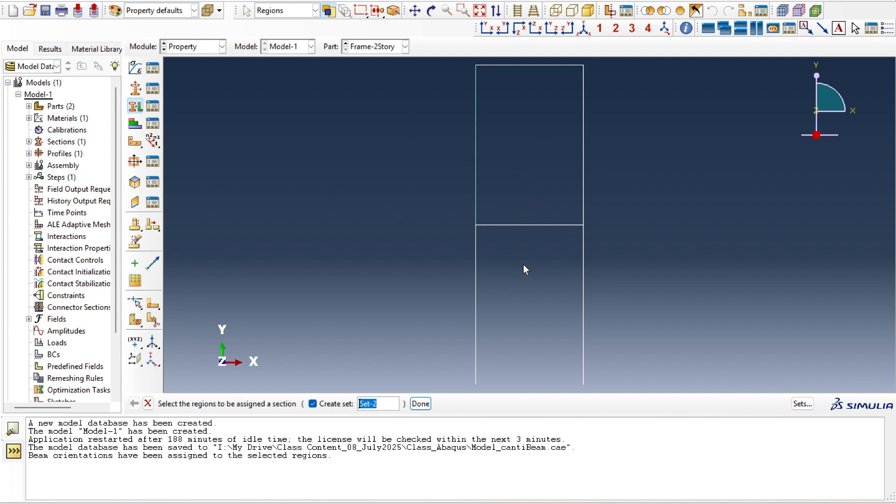
# Step: Start a thin-walled pipe profile named Profile-2 and enter a radius of 0.5
pyautogui.click(135, 161)
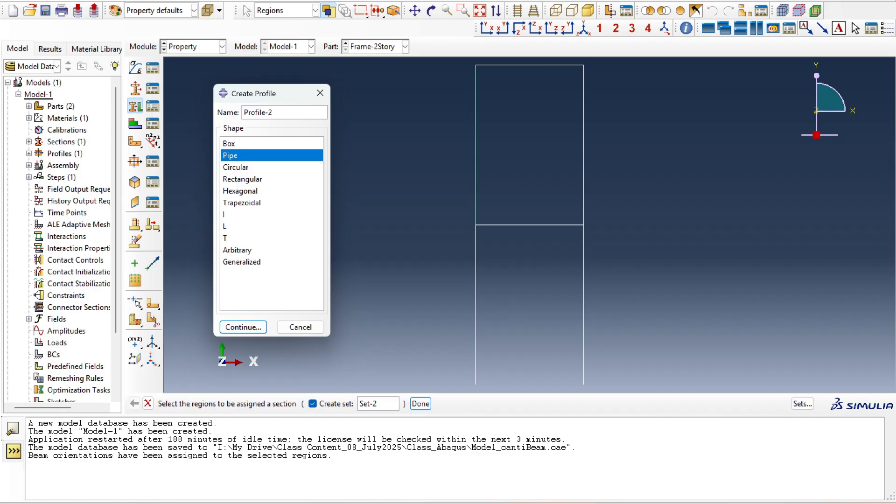
pyautogui.click(234, 328)
pyautogui.click(536, 150)
pyautogui.write('0.5')
pyautogui.click(530, 168)
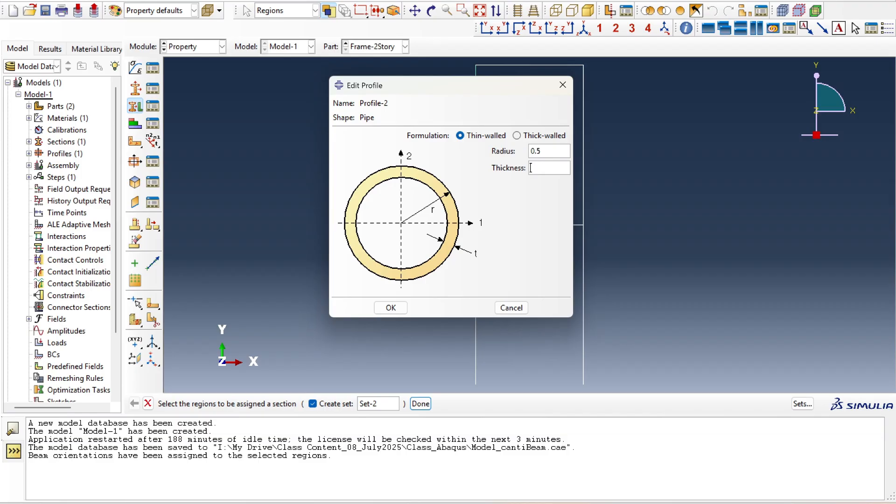
# Step: Insert a zero into the Profile-2 radius, set the thickness to 0.01, accept the profile and end the section assignment
pyautogui.click(535, 151)
pyautogui.write('0')
pyautogui.click(530, 168)
pyautogui.write('0.01')
pyautogui.click(388, 307)
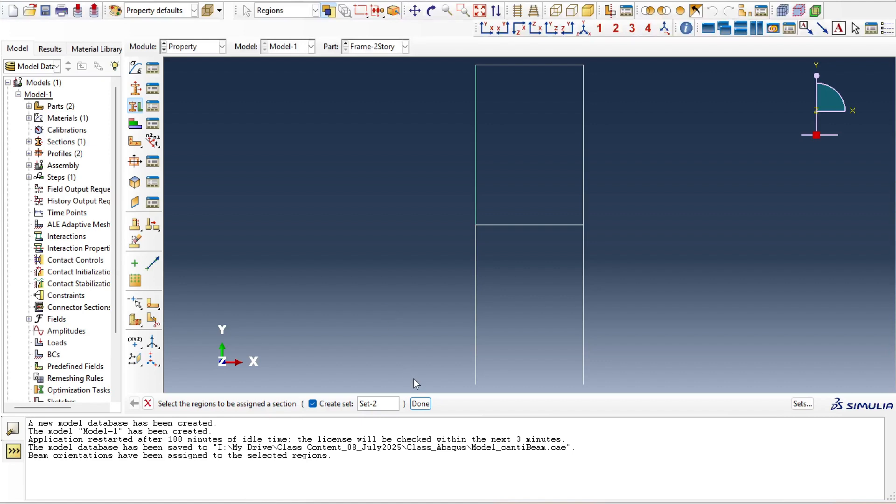
pyautogui.click(419, 404)
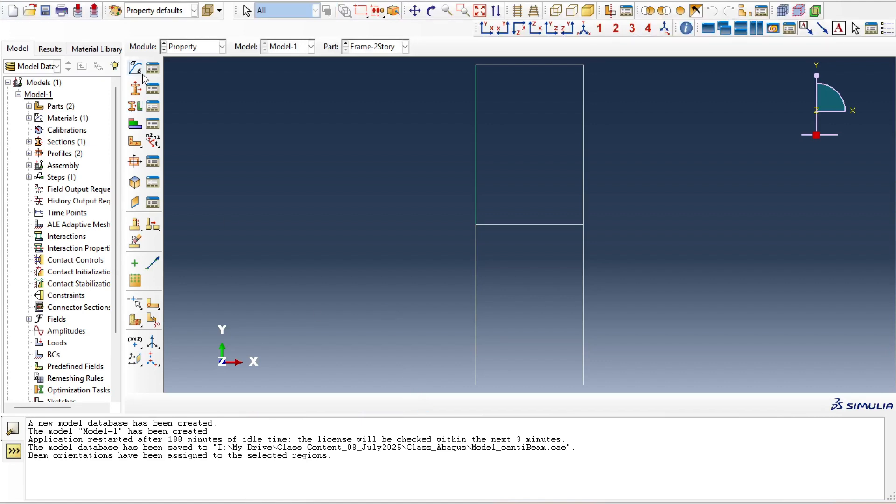
# Step: Create the beam section Section-2 using Profile-2 and the Steel material, with a section Poisson's ratio of 0.3
pyautogui.click(137, 90)
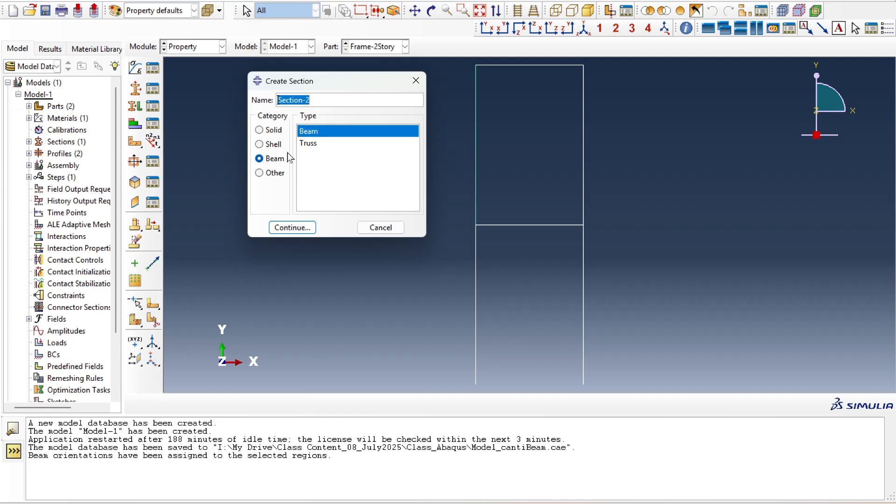
pyautogui.click(290, 228)
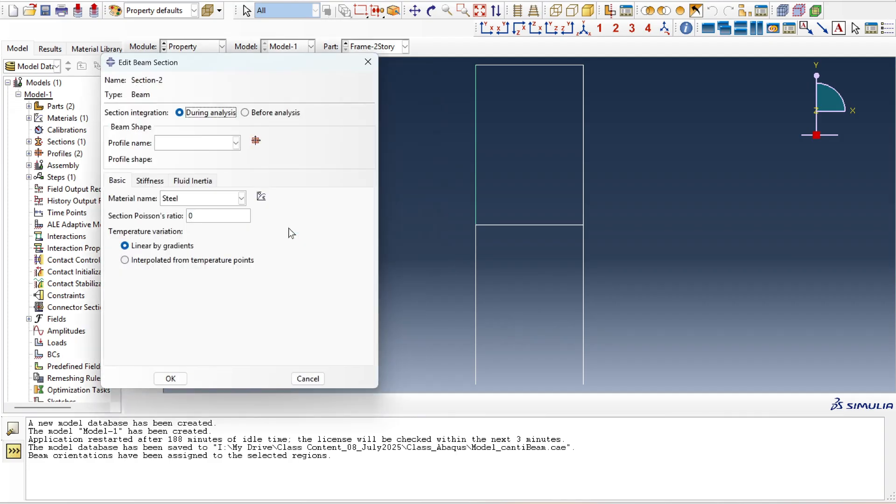
pyautogui.click(183, 141)
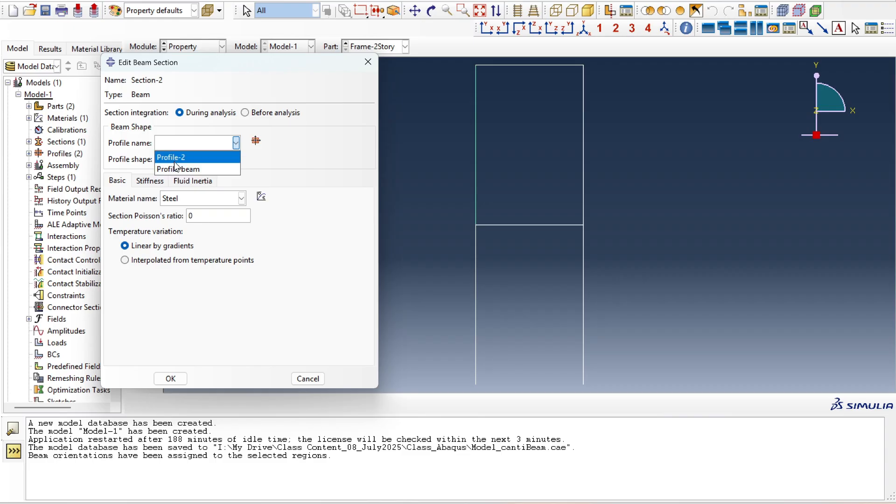
pyautogui.click(175, 159)
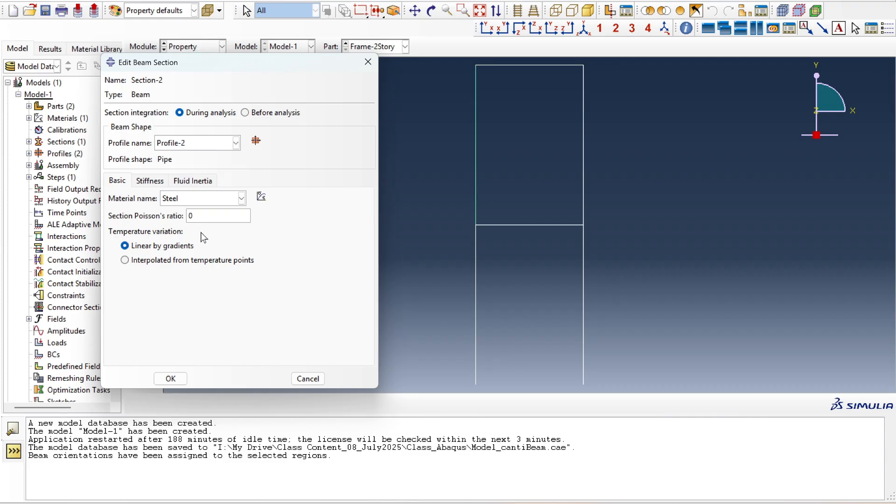
pyautogui.click(191, 215)
pyautogui.write('.3')
pyautogui.click(171, 378)
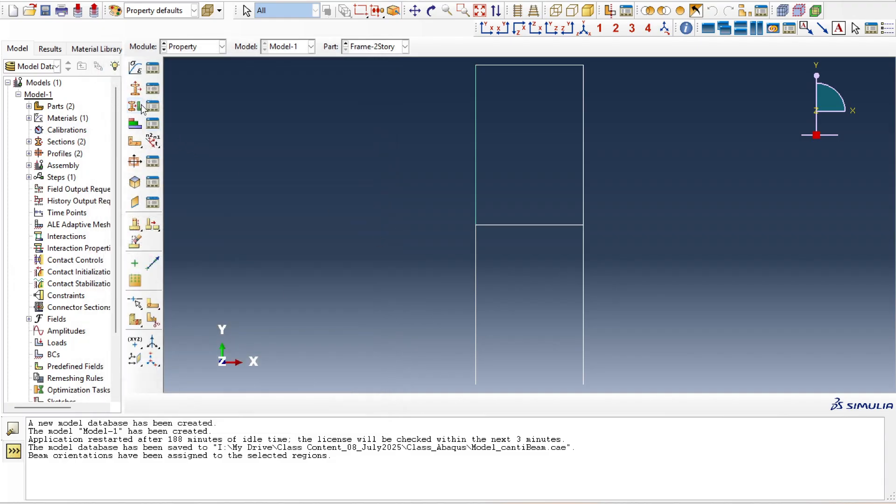
# Step: Assign Section-2 to the frame's mid-height horizontal beam without creating a set, and color-code the members by Sections
pyautogui.click(140, 104)
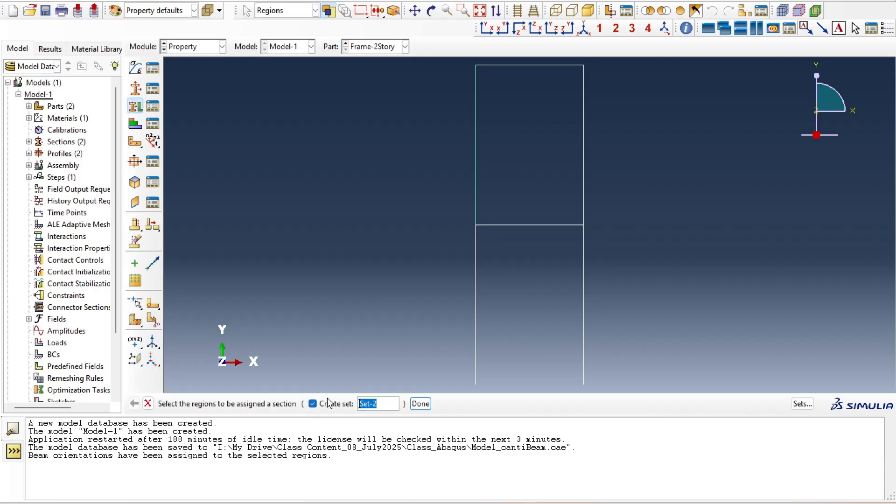
pyautogui.click(312, 404)
pyautogui.click(528, 225)
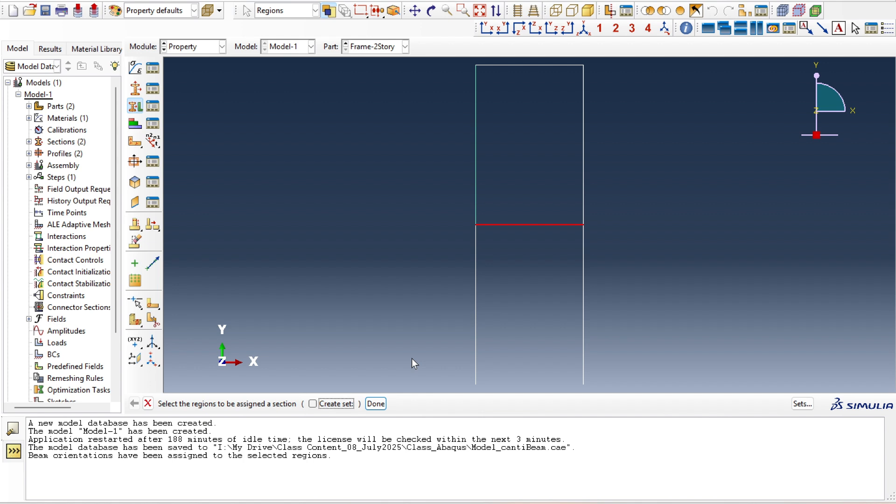
pyautogui.click(378, 404)
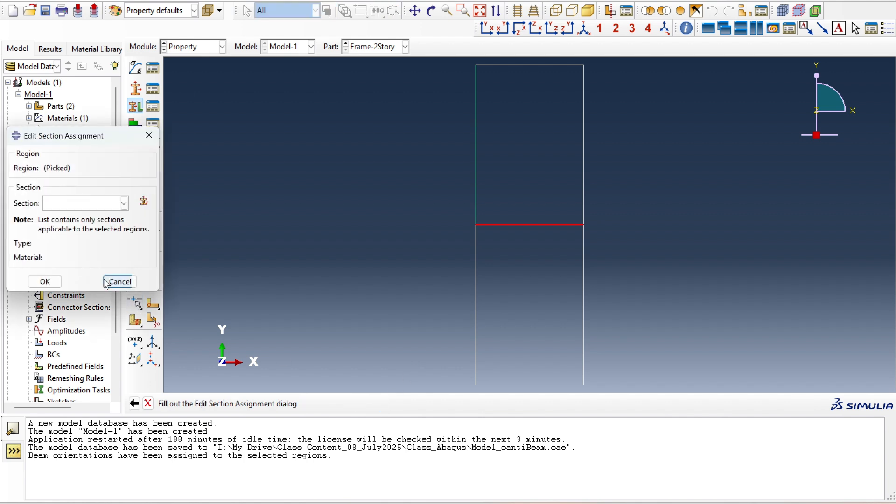
pyautogui.click(102, 203)
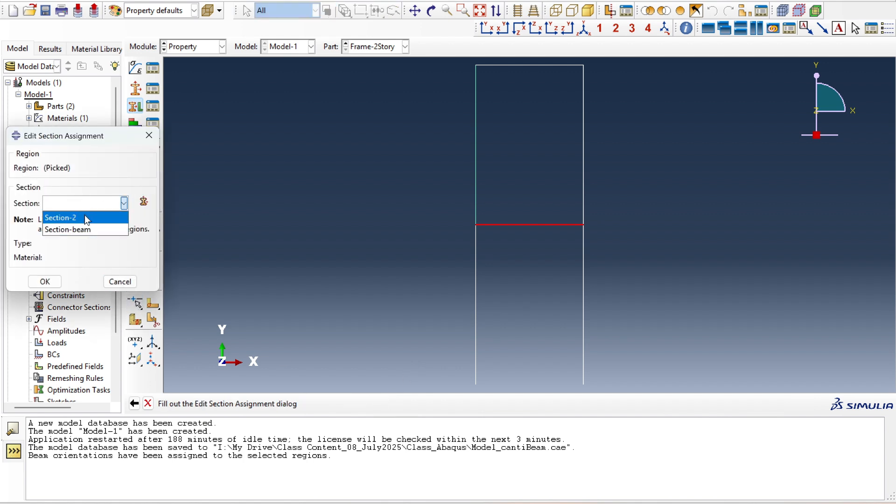
pyautogui.click(86, 218)
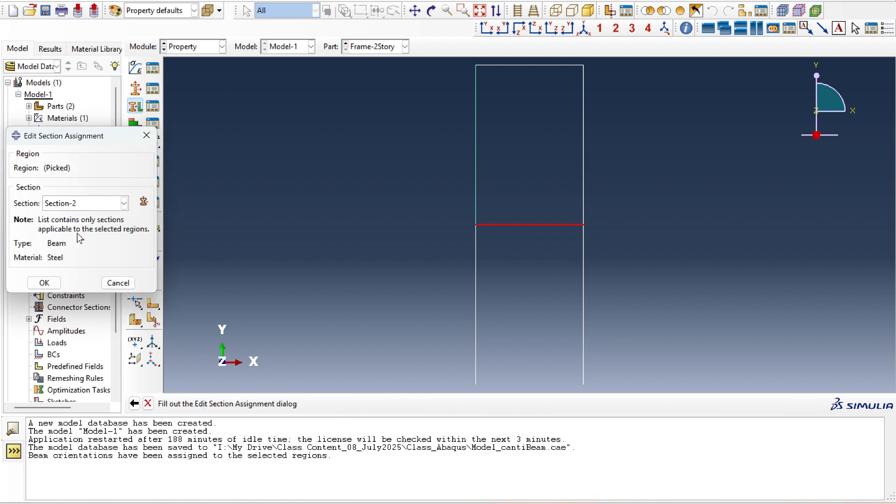
pyautogui.click(45, 281)
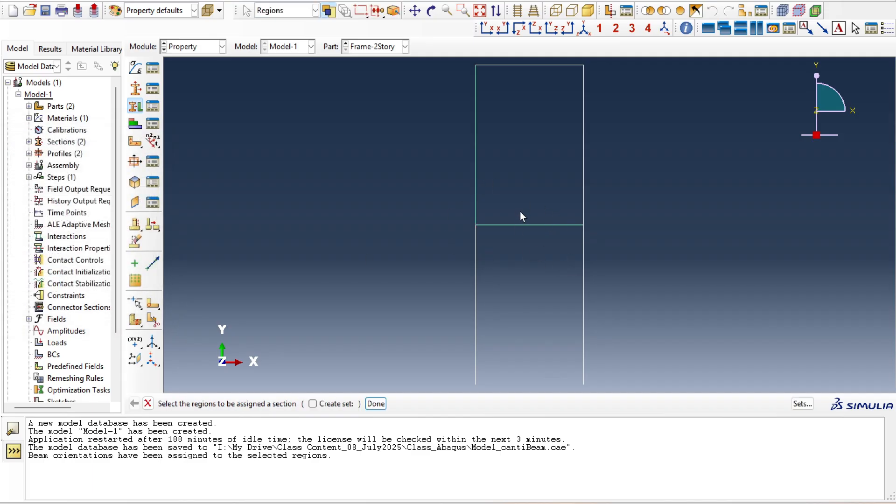
pyautogui.click(376, 404)
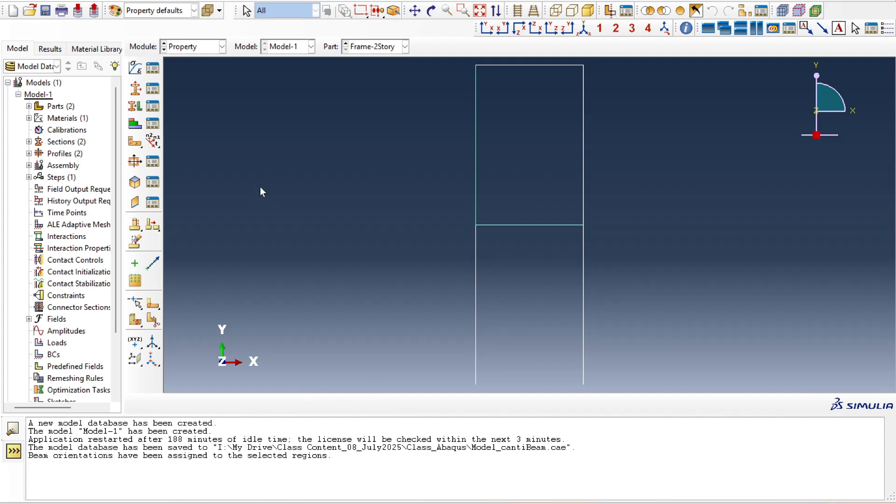
pyautogui.click(171, 14)
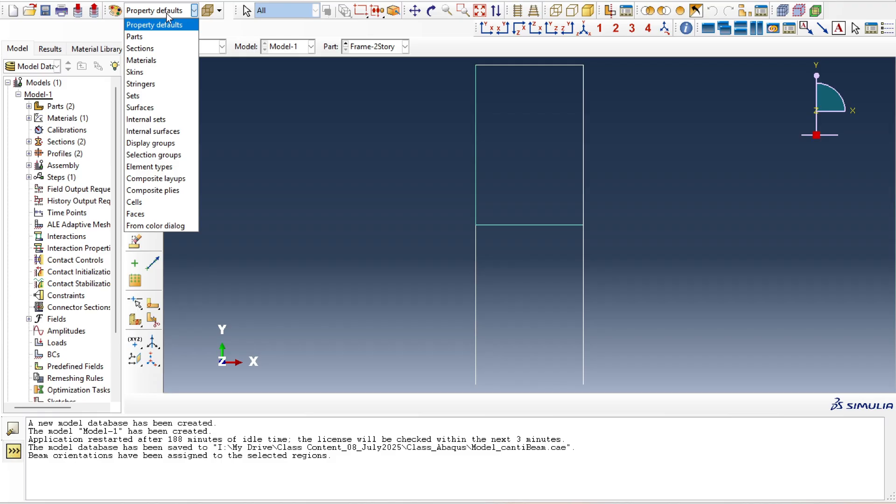
pyautogui.click(144, 49)
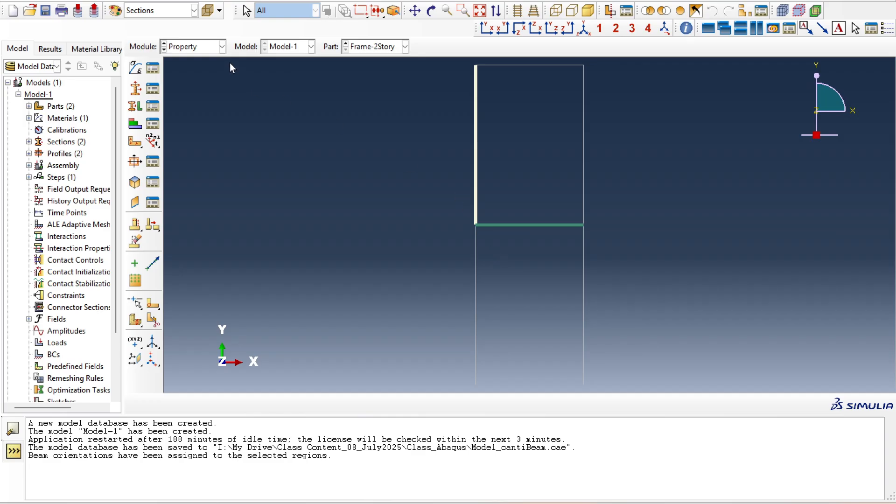
# Step: Delete the Frame-2Story part in the Part module
pyautogui.click(214, 48)
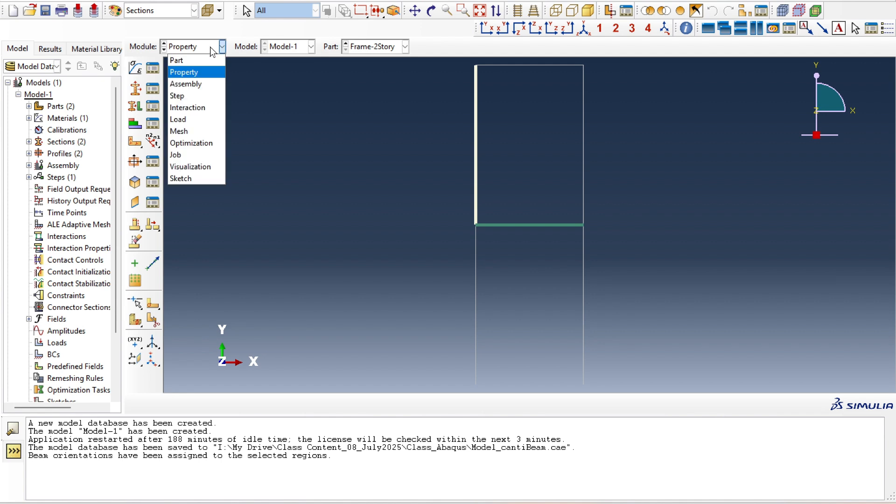
pyautogui.click(189, 62)
pyautogui.click(153, 69)
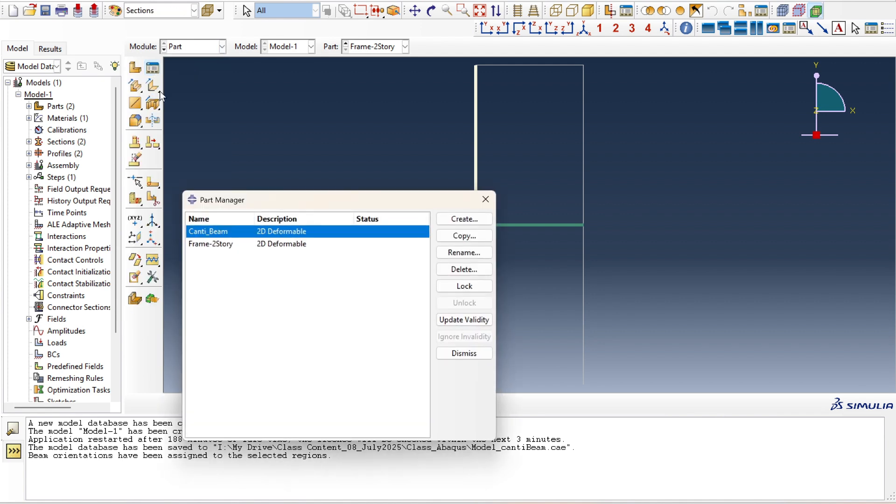
pyautogui.click(279, 243)
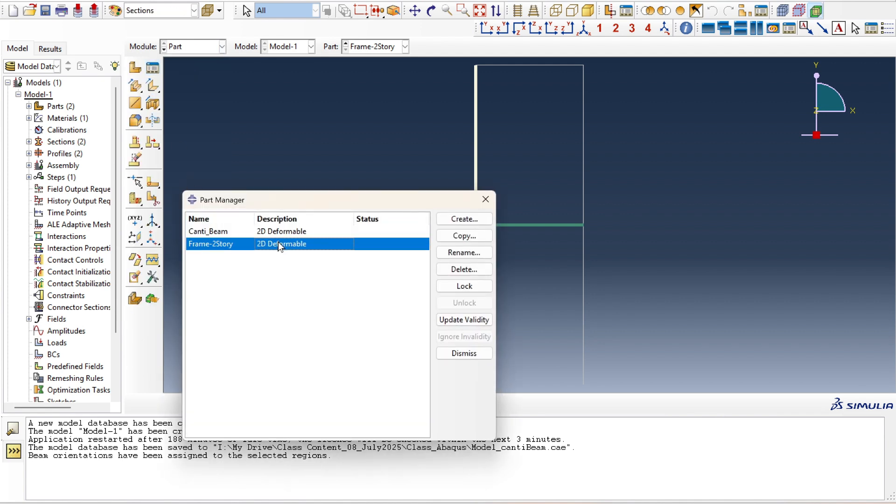
pyautogui.click(463, 269)
pyautogui.click(416, 259)
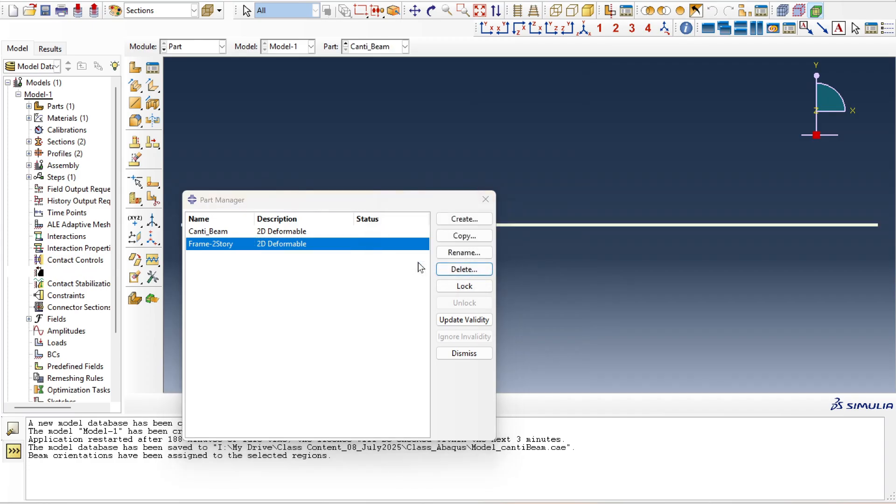
pyautogui.click(457, 353)
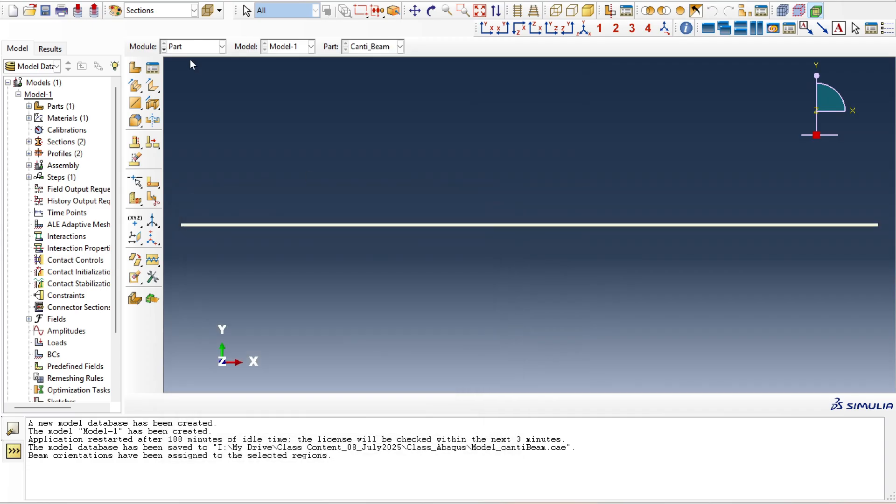
# Step: Delete Section-2 in the Property module and check the section assignments of Canti_Beam
pyautogui.click(190, 49)
pyautogui.click(193, 72)
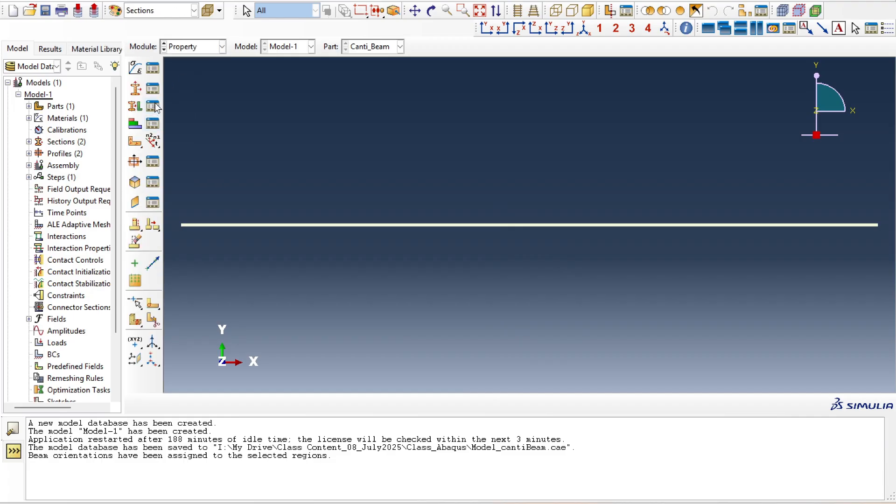
pyautogui.click(154, 90)
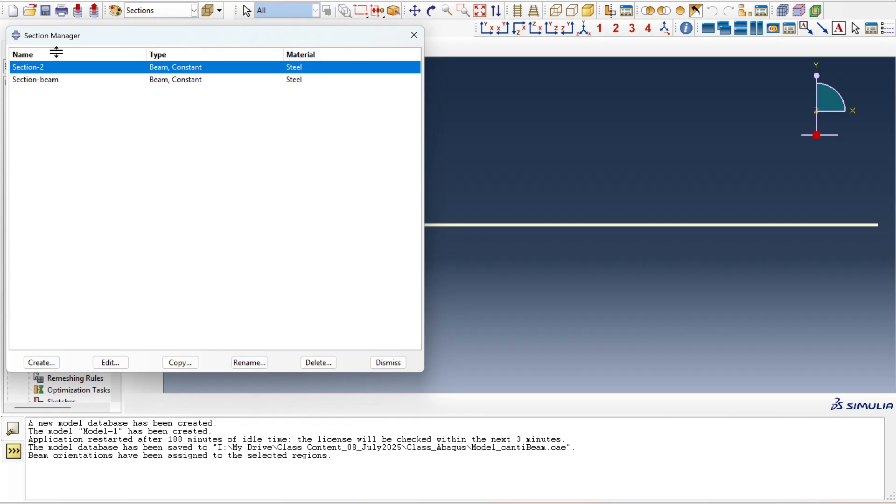
pyautogui.click(334, 363)
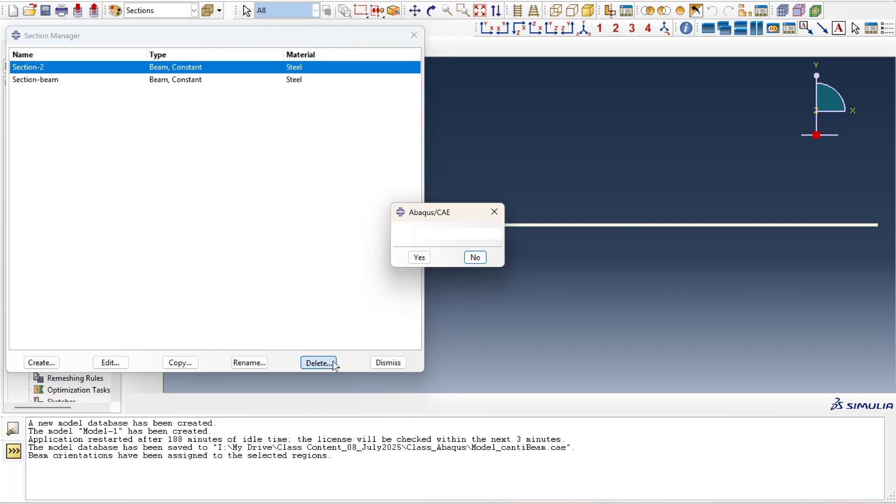
pyautogui.click(421, 256)
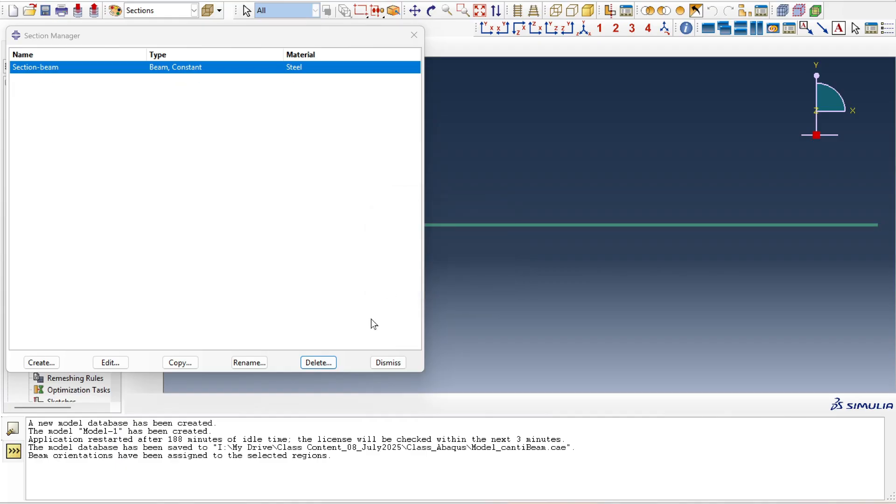
pyautogui.click(379, 367)
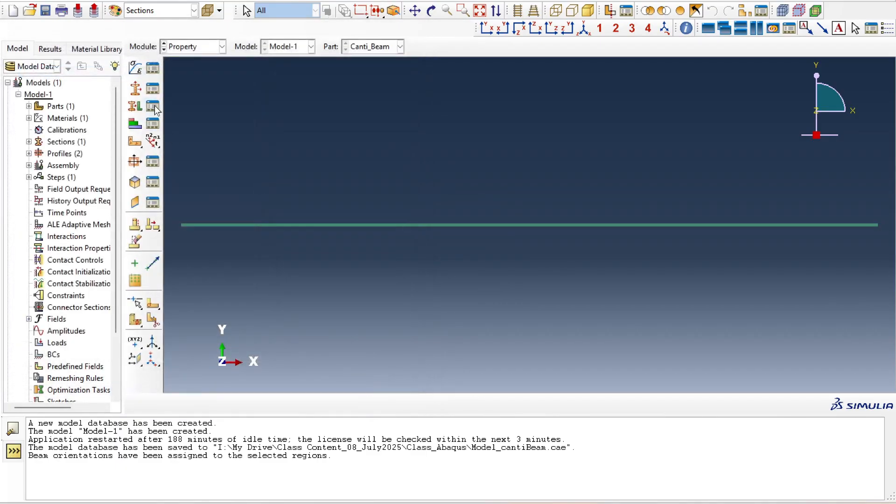
pyautogui.click(154, 106)
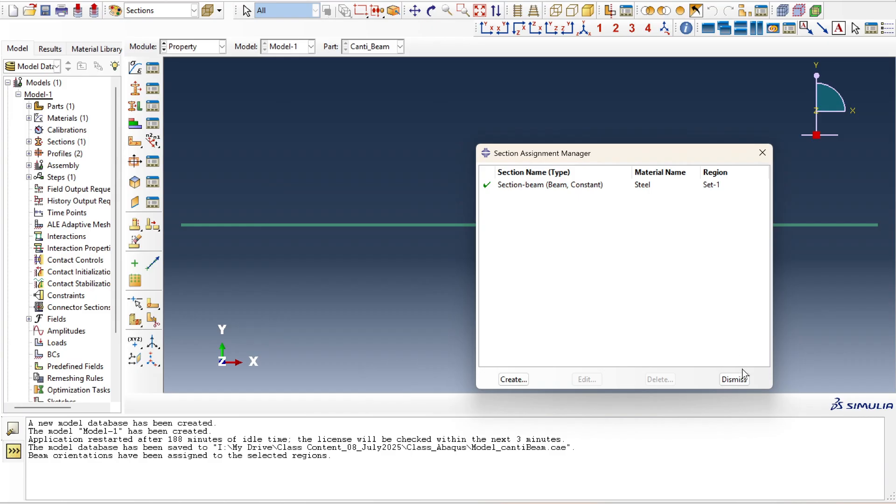
pyautogui.click(734, 379)
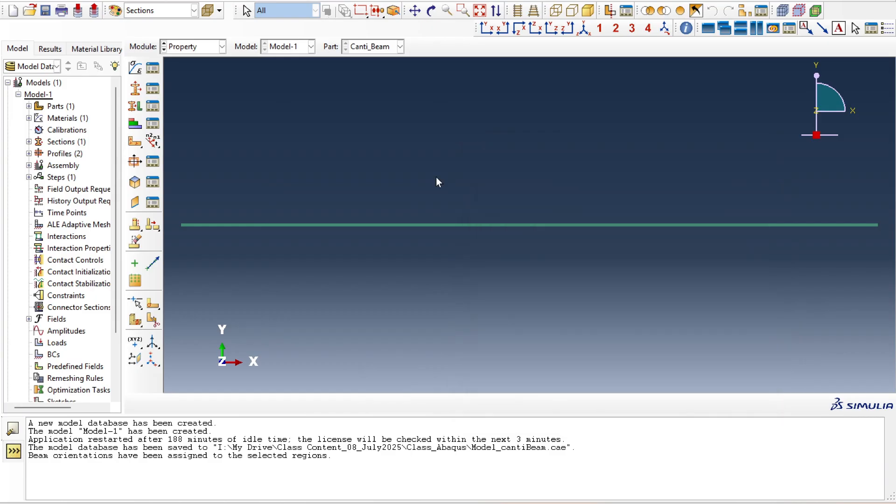
# Step: Delete the pipe profile Profile-2 and close the profile list
pyautogui.click(158, 163)
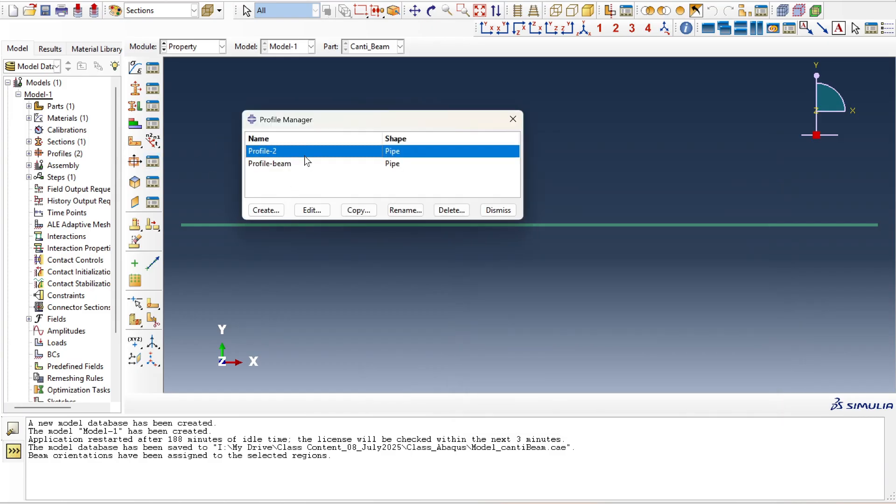
pyautogui.click(452, 210)
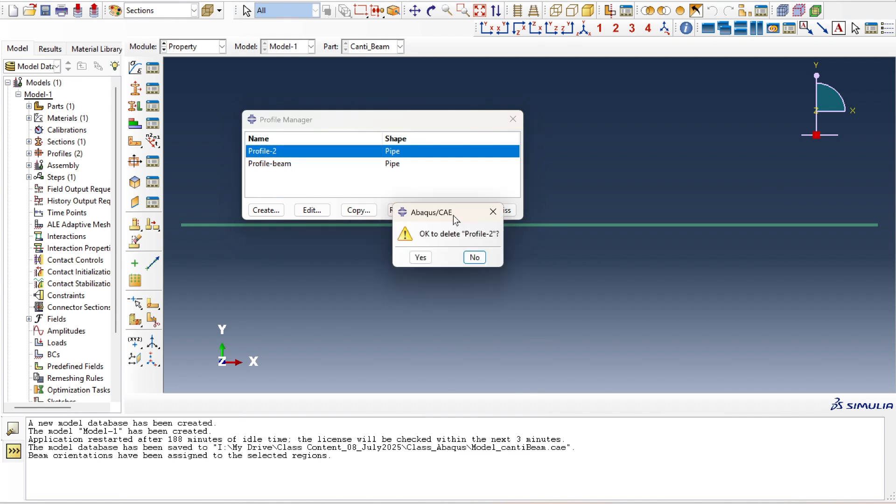
pyautogui.click(421, 256)
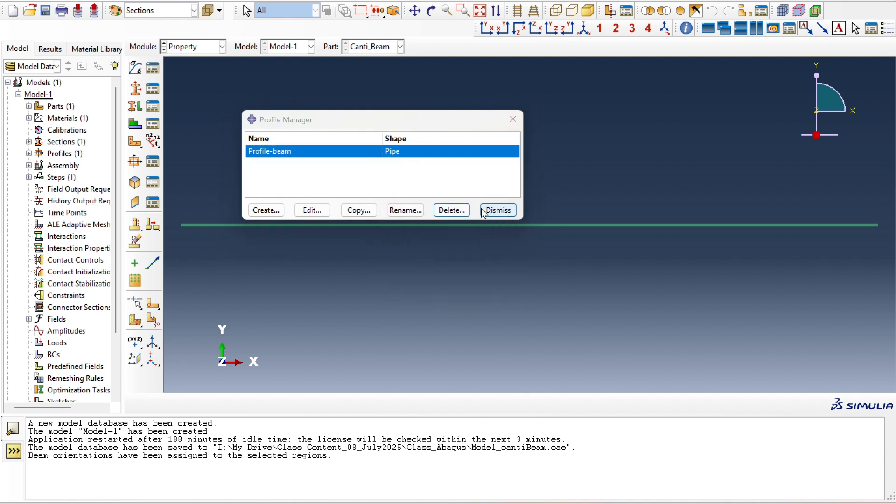
pyautogui.click(496, 210)
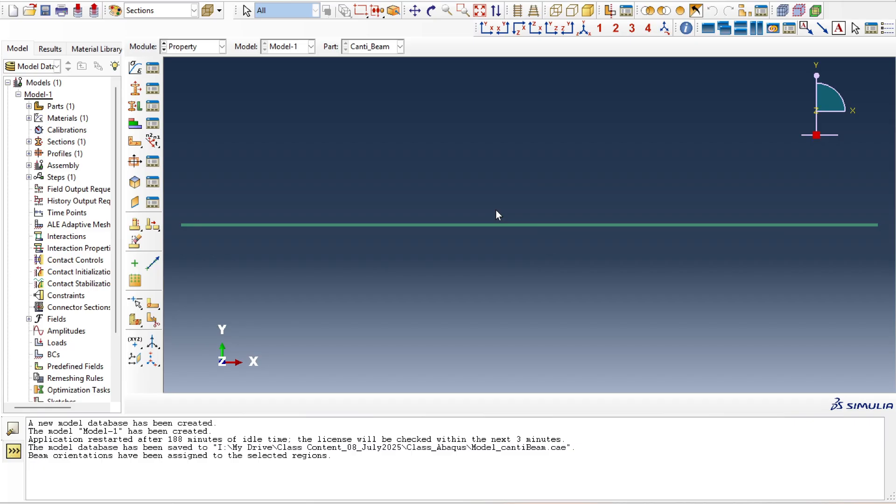
# Step: Switch to the Assembly module and create an independent (mesh on instance) instance of Canti_Beam
pyautogui.click(174, 48)
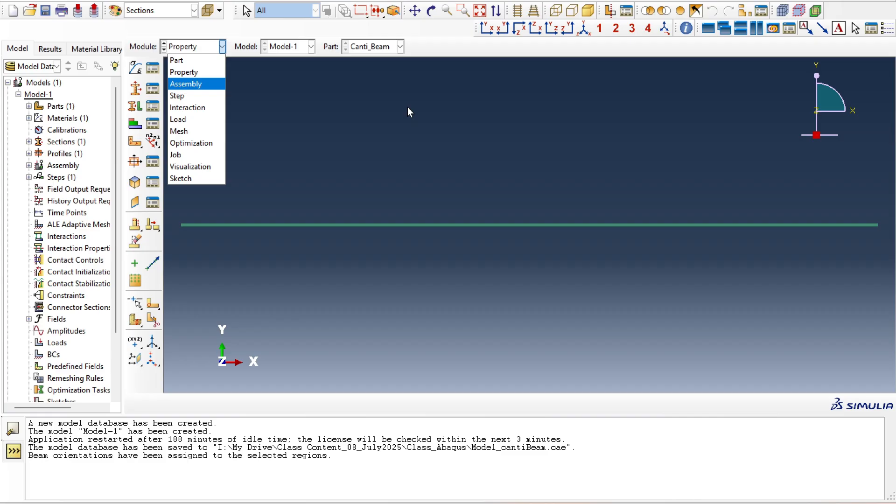
pyautogui.click(204, 84)
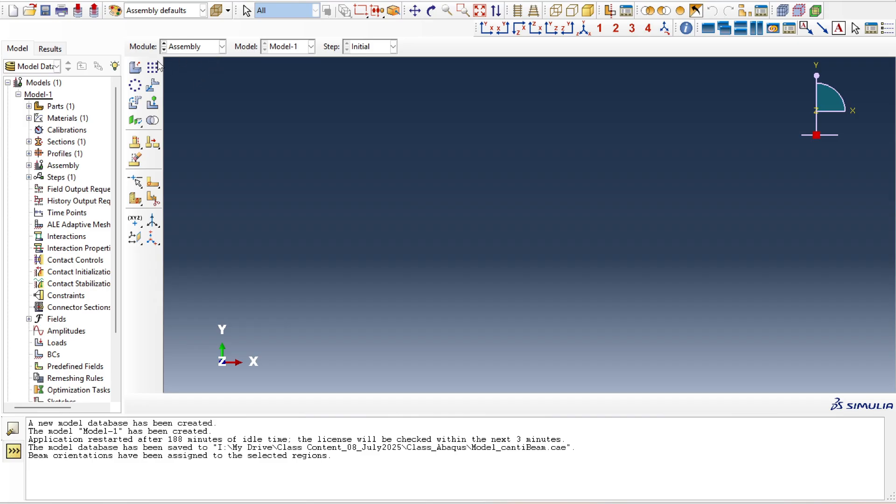
pyautogui.click(135, 68)
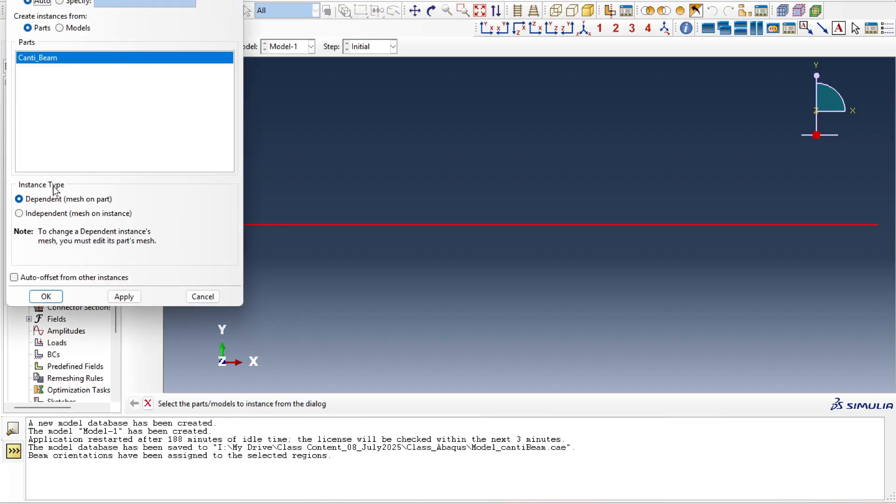
pyautogui.click(52, 214)
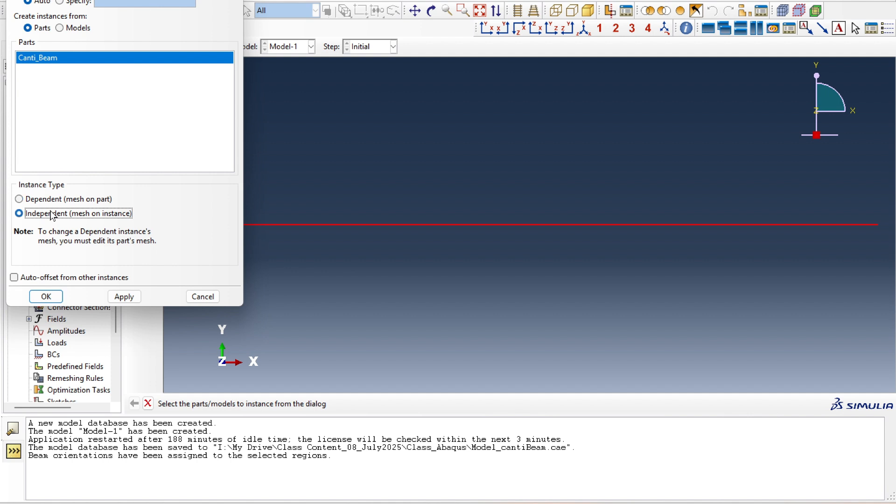
pyautogui.click(46, 296)
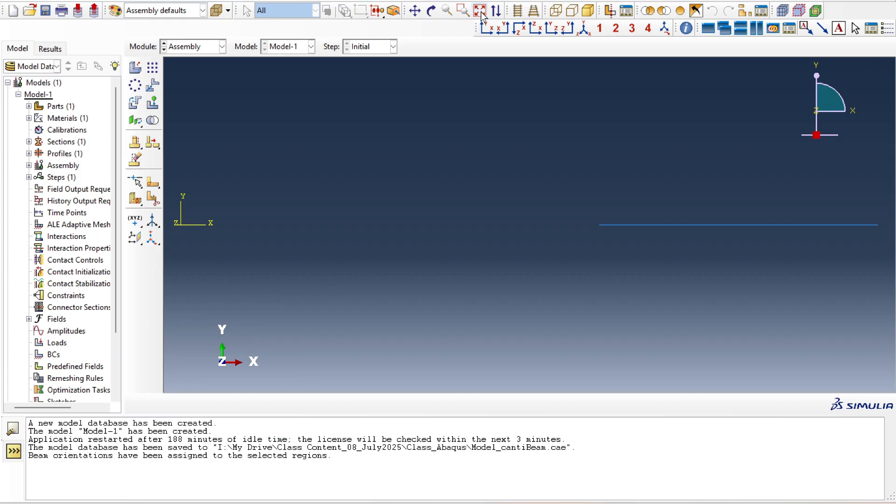
# Step: Examine the beam instance in the isometric and side views, and return to the XY front view
pyautogui.click(415, 11)
pyautogui.moveTo(710, 226); pyautogui.dragTo(473, 229)
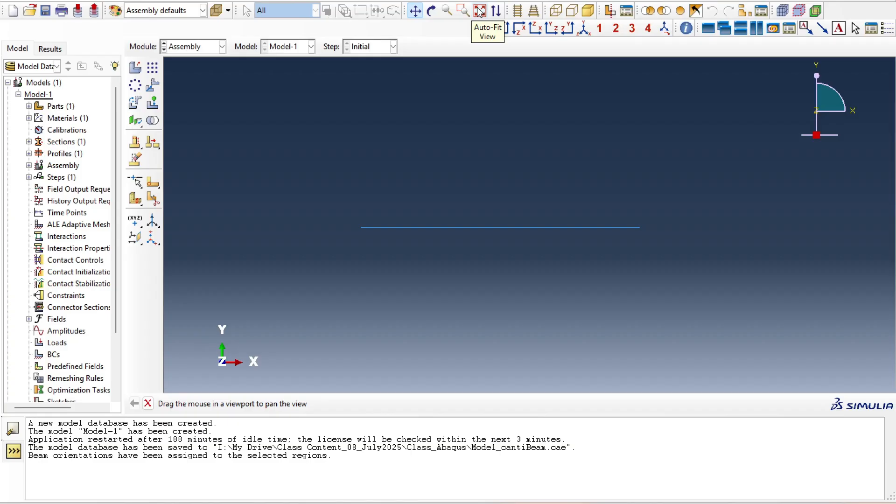
pyautogui.click(584, 30)
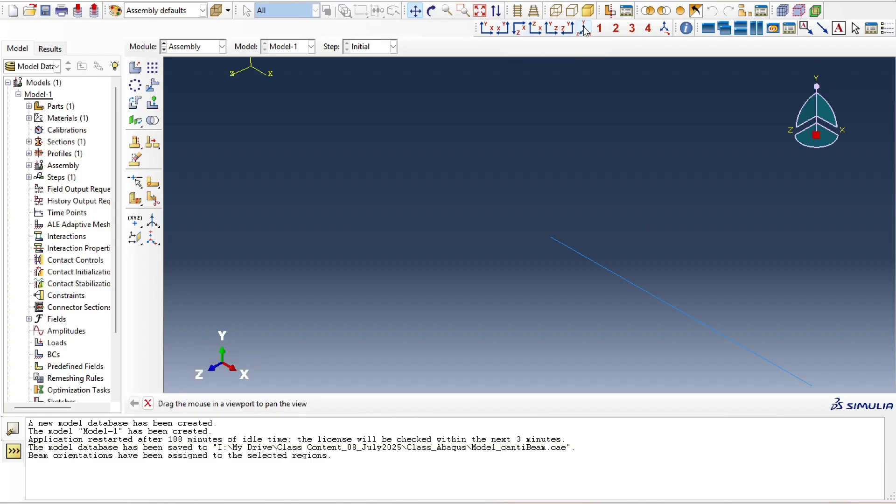
pyautogui.click(568, 29)
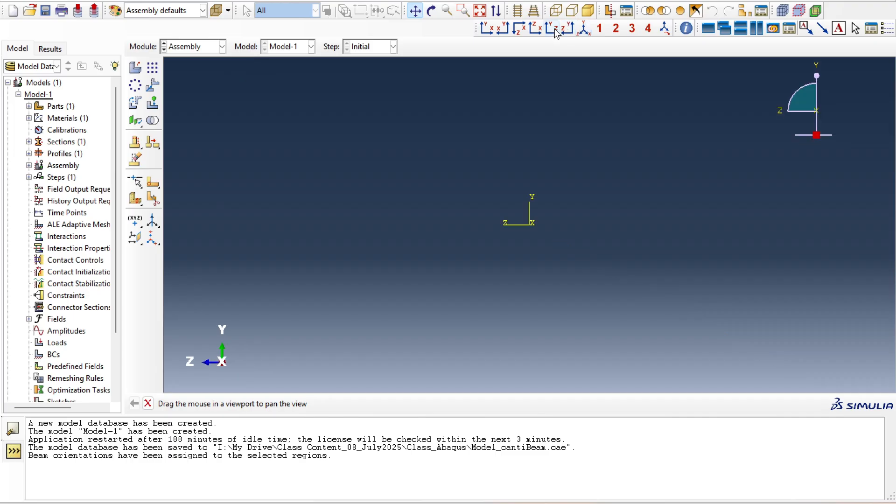
pyautogui.click(486, 29)
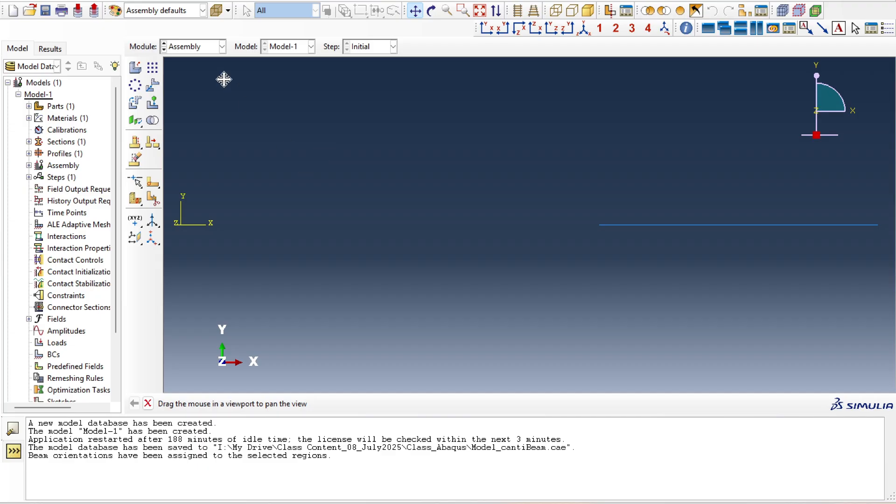
pyautogui.click(192, 51)
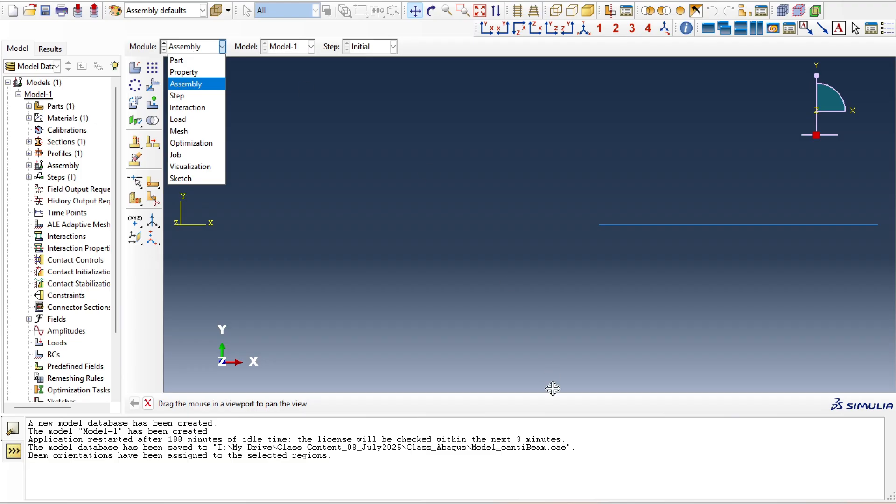
pyautogui.moveTo(466, 501)
pyautogui.click(475, 485)
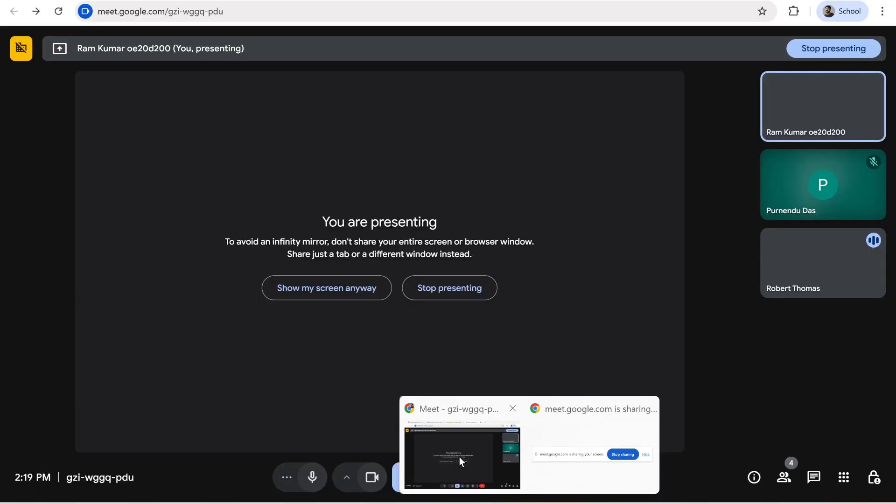
pyautogui.click(311, 478)
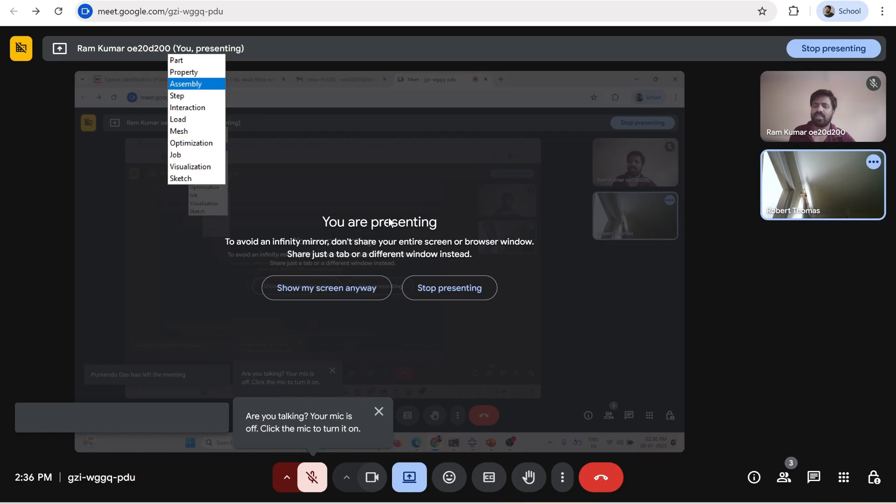
pyautogui.click(308, 479)
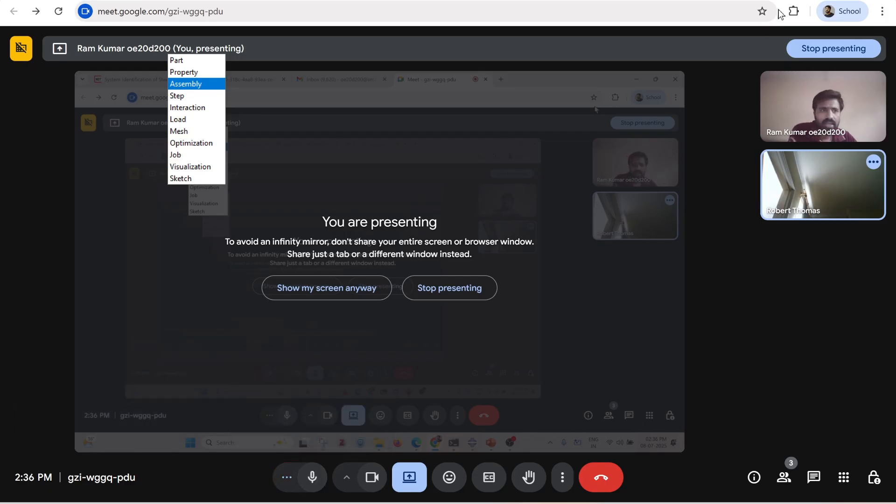
pyautogui.click(824, 0)
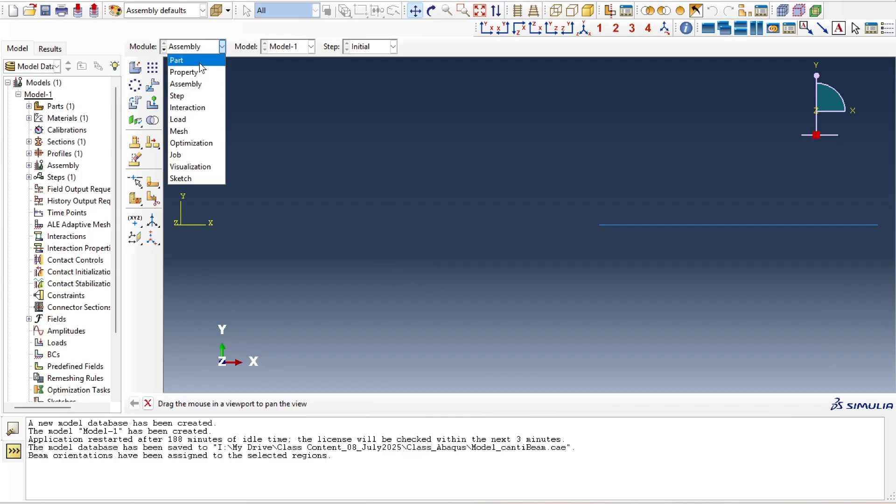
pyautogui.click(274, 132)
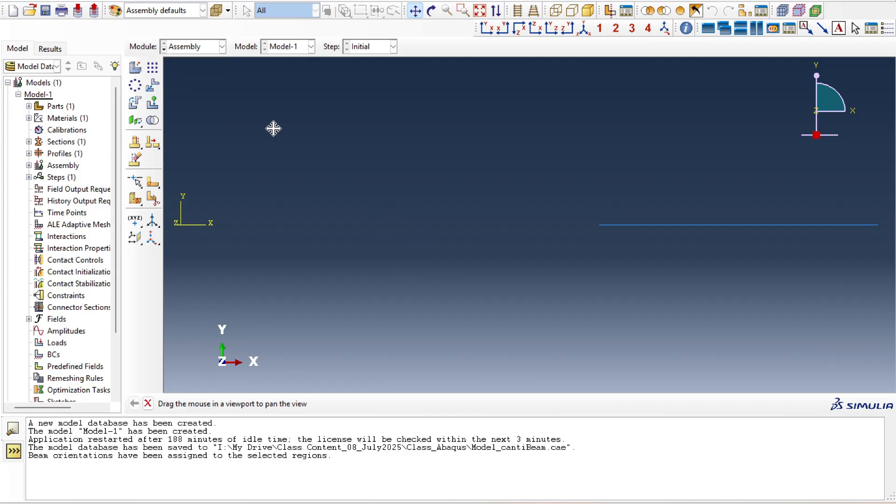
# Step: Switch to the Step module and start a new analysis step named Natural_Freq after Initial
pyautogui.click(197, 49)
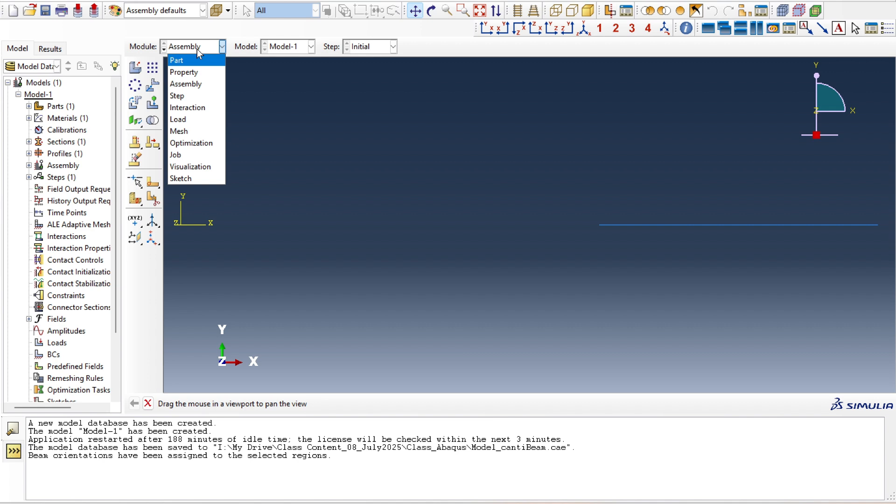
pyautogui.click(187, 96)
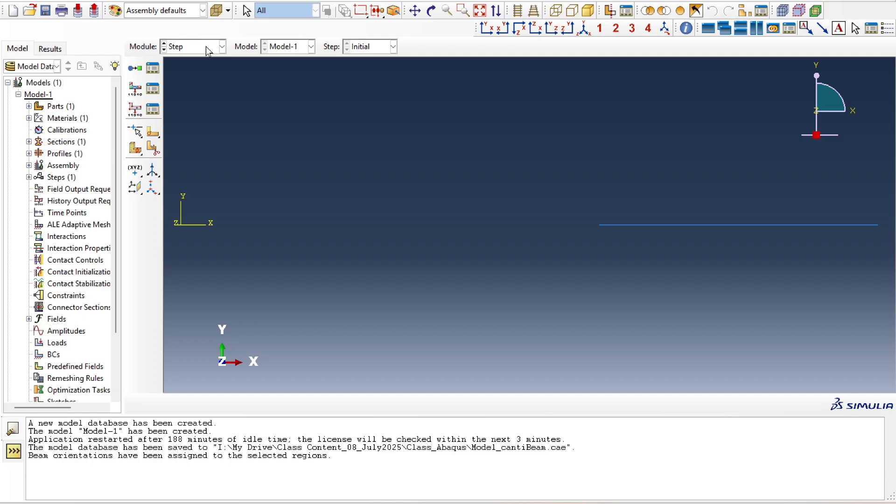
pyautogui.click(134, 70)
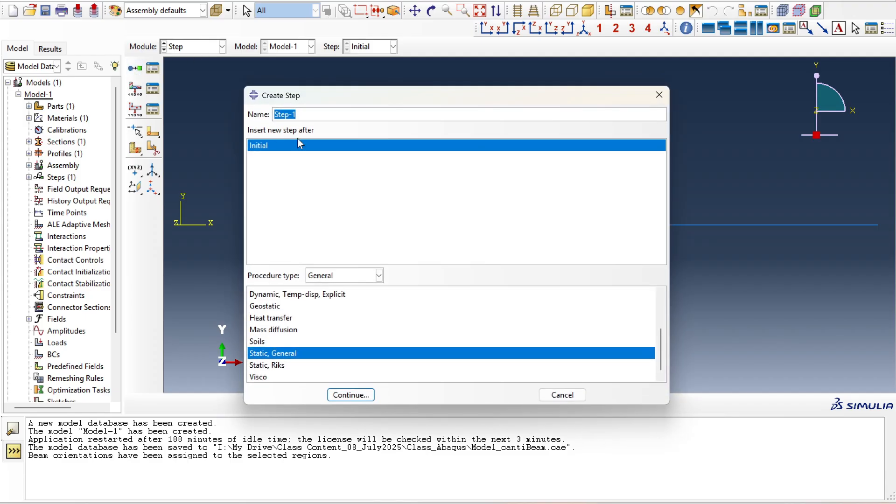
pyautogui.click(294, 115)
pyautogui.press('BackSpace')
pyautogui.press('BackSpace')
pyautogui.press('BackSpace')
pyautogui.press('BackSpace')
pyautogui.press('BackSpace')
pyautogui.press('BackSpace')
pyautogui.write('Tap')
pyautogui.press('BackSpace')
pyautogui.press('BackSpace')
pyautogui.press('BackSpace')
pyautogui.write('Natural_Freq')
# Step: Set the new step's procedure type to Linear perturbation with Frequency and continue to its settings
pyautogui.click(317, 276)
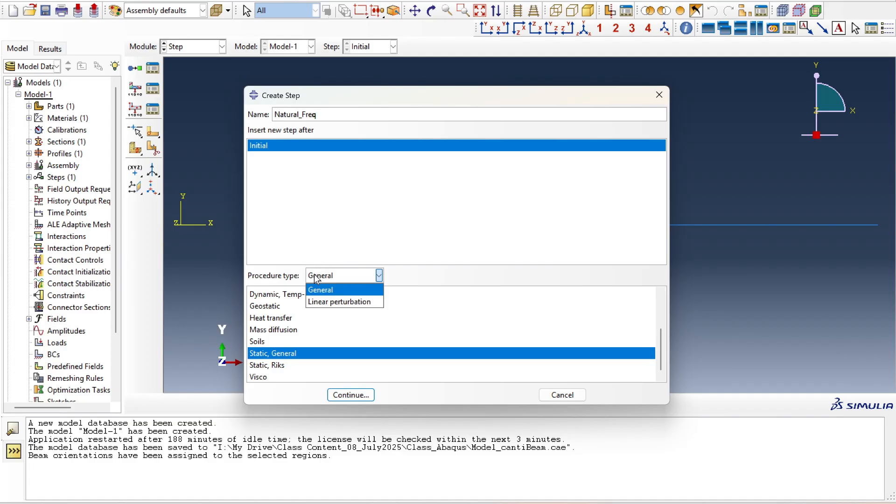
pyautogui.click(321, 301)
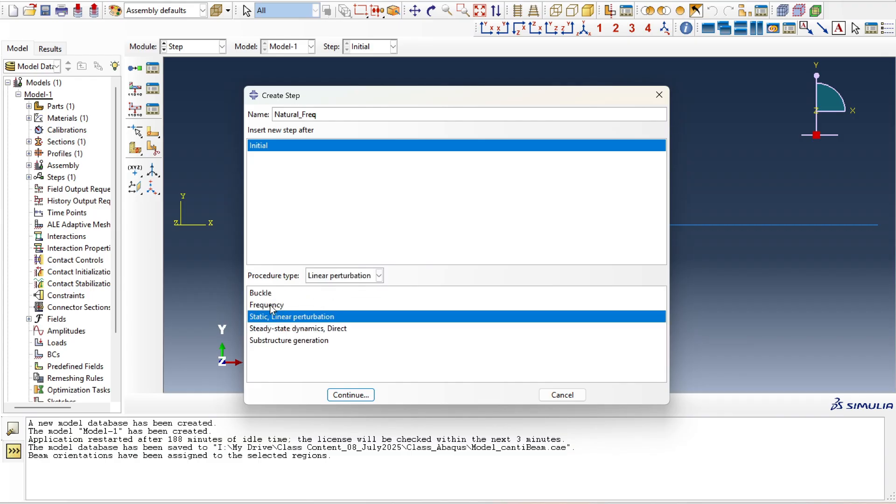
pyautogui.click(268, 306)
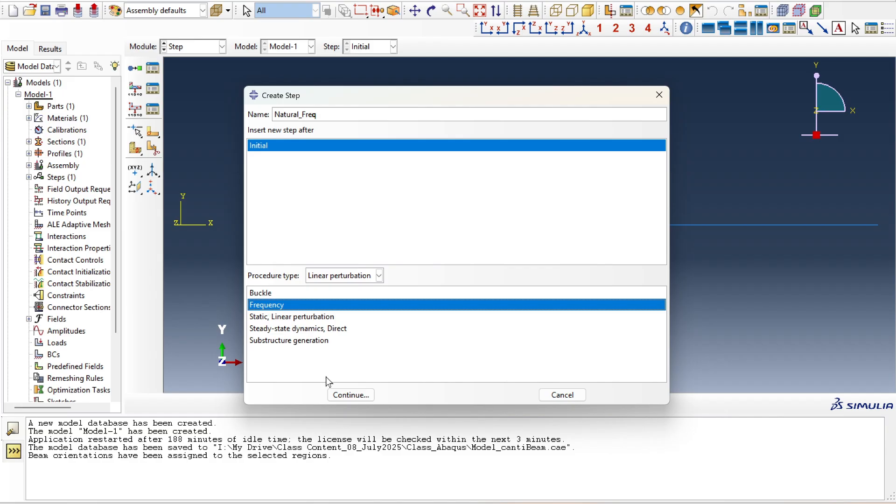
pyautogui.click(351, 395)
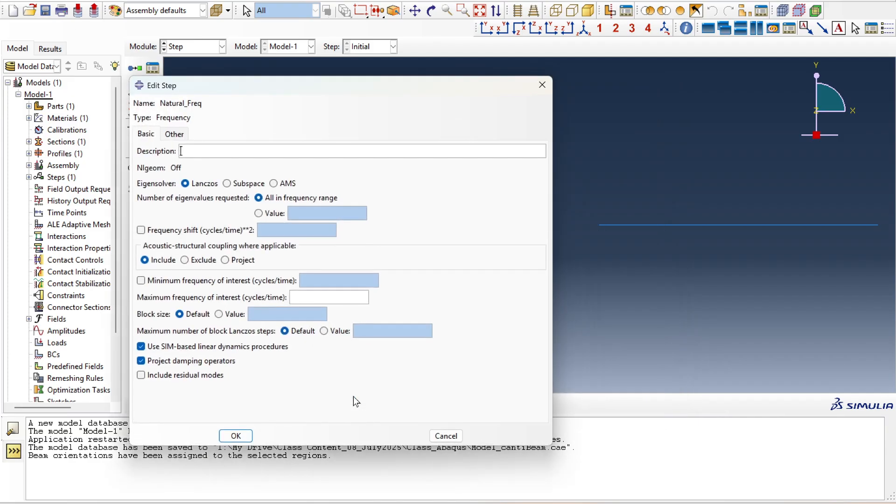
# Step: Set the number of eigenvalues requested to 5 and create the frequency step
pyautogui.moveTo(287, 84); pyautogui.dragTo(417, 65)
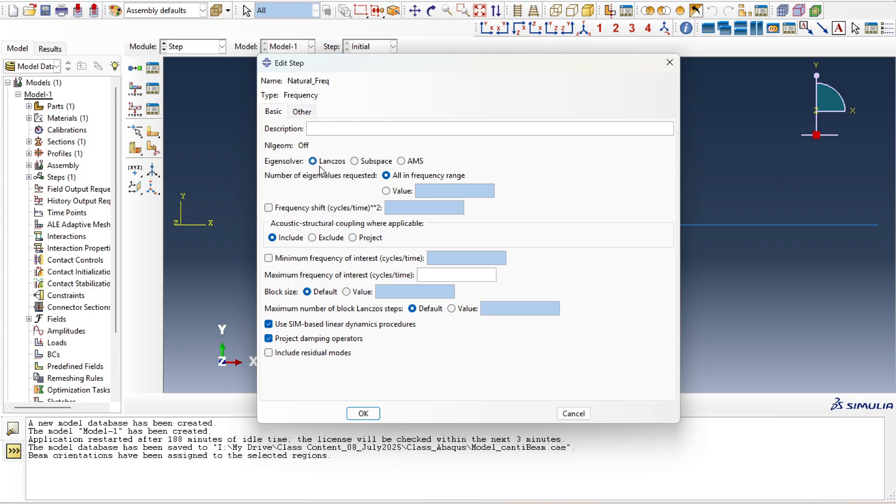
pyautogui.click(397, 194)
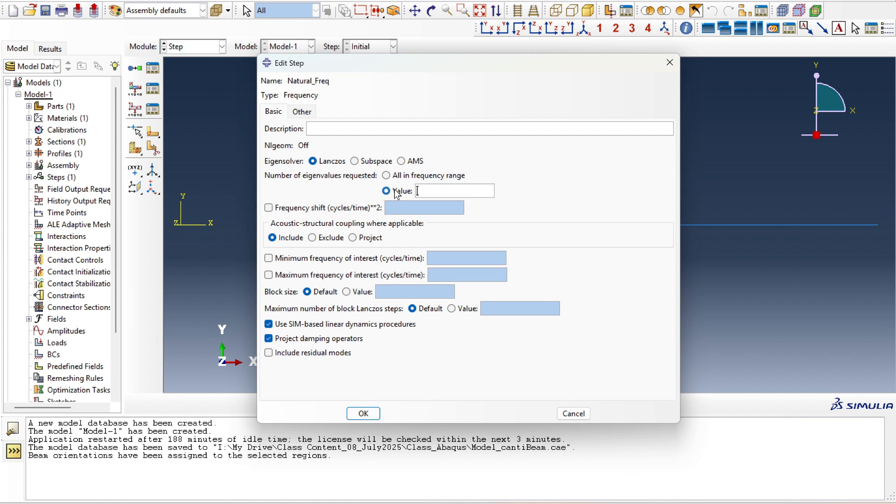
pyautogui.write('5')
pyautogui.press('BackSpace')
pyautogui.click(395, 176)
pyautogui.click(397, 193)
pyautogui.write('5')
pyautogui.click(362, 413)
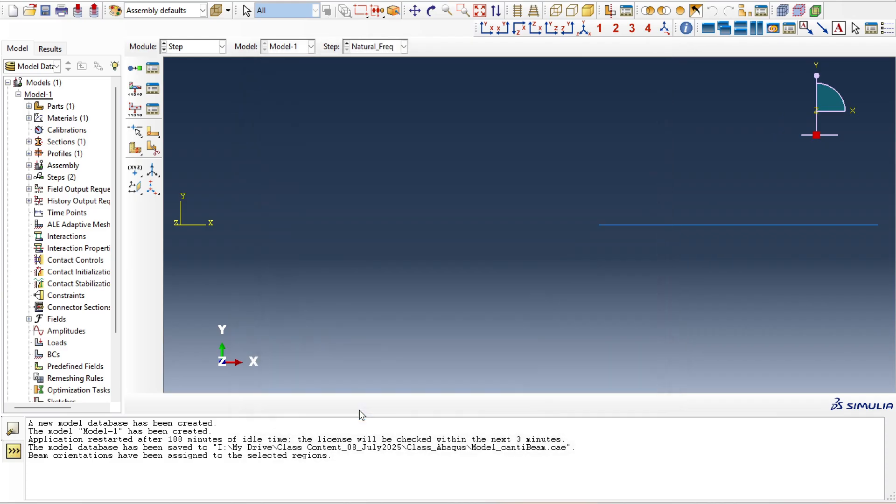
# Step: Reopen Natural_Freq from the Step Manager to check its frequency settings, and close the manager
pyautogui.click(195, 47)
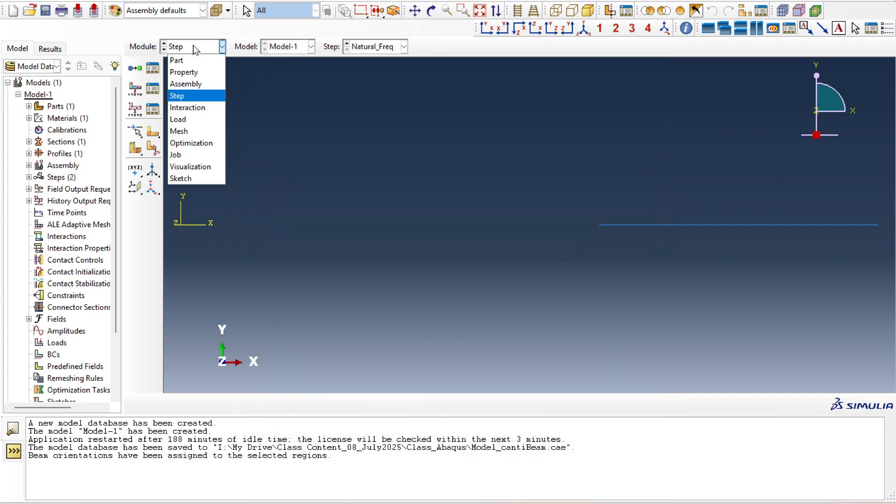
pyautogui.click(338, 152)
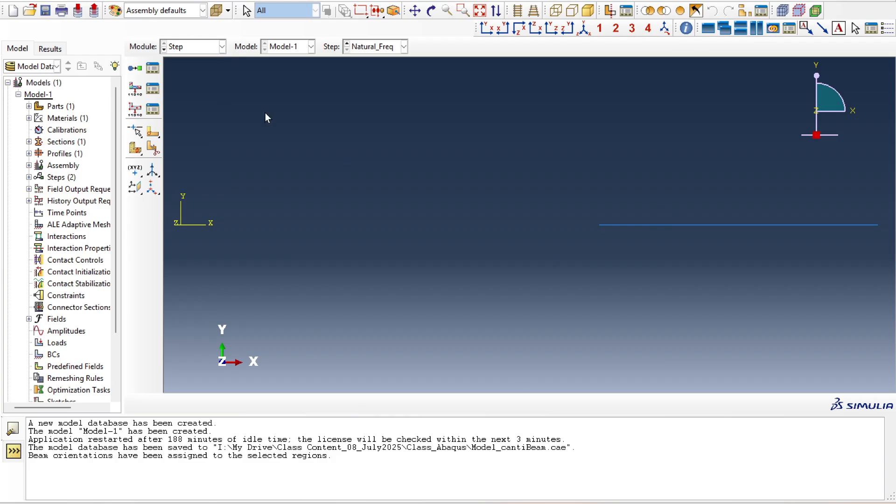
pyautogui.click(153, 70)
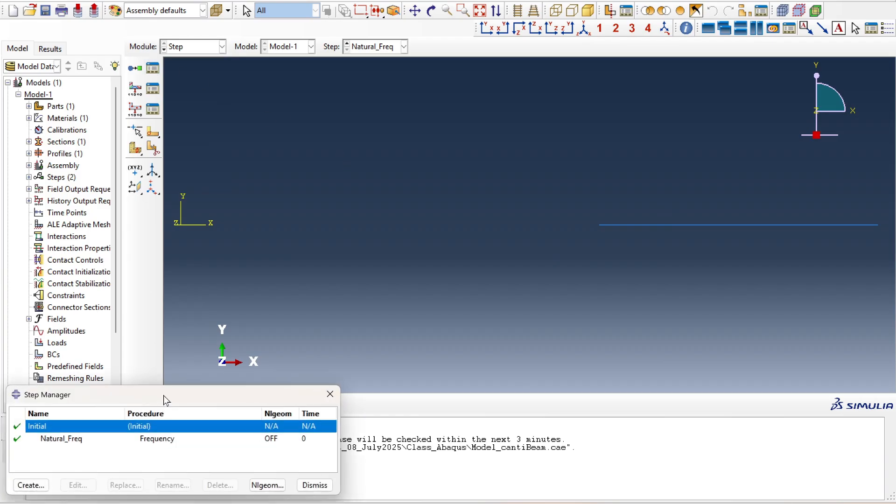
pyautogui.moveTo(163, 396); pyautogui.dragTo(431, 139)
pyautogui.doubleClick(329, 181)
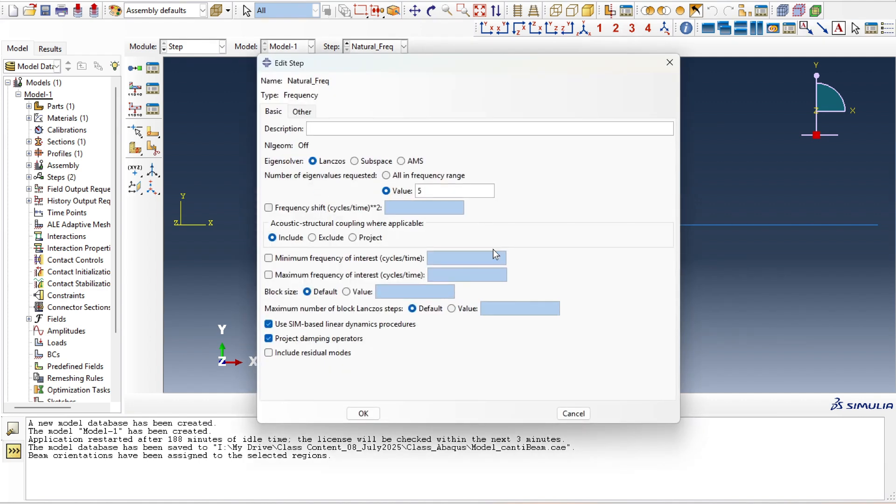
pyautogui.click(364, 413)
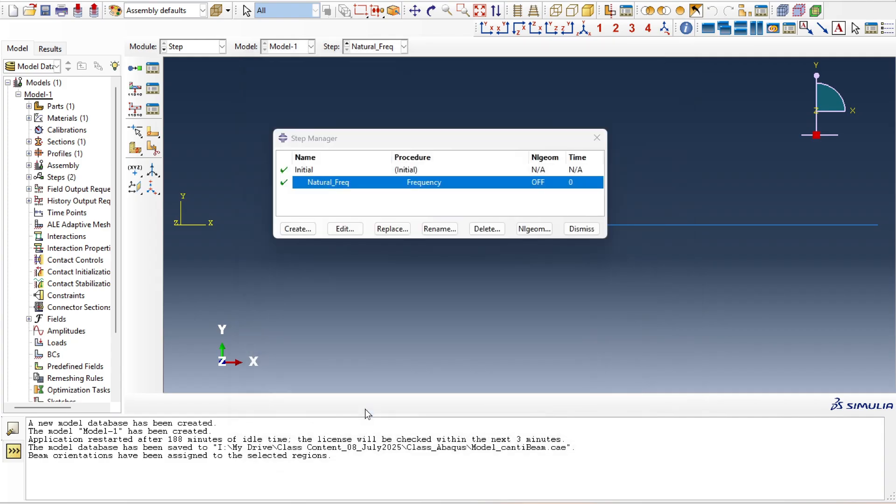
pyautogui.click(581, 229)
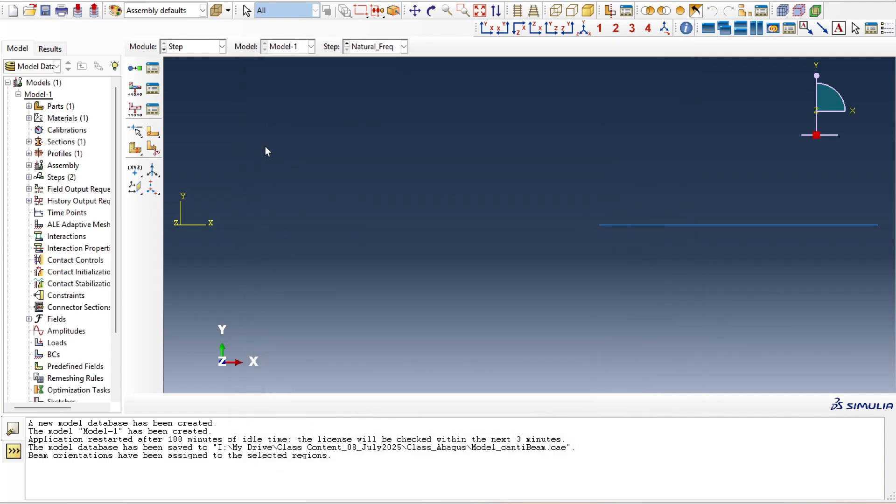
# Step: Switch to the Load module and start a mechanical Symmetry/Antisymmetry/Encastre boundary condition in the Initial step
pyautogui.click(193, 46)
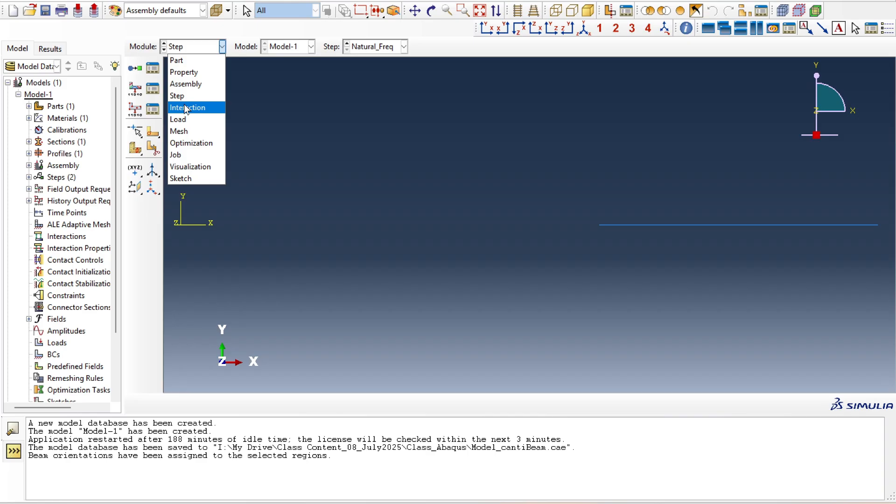
pyautogui.click(185, 120)
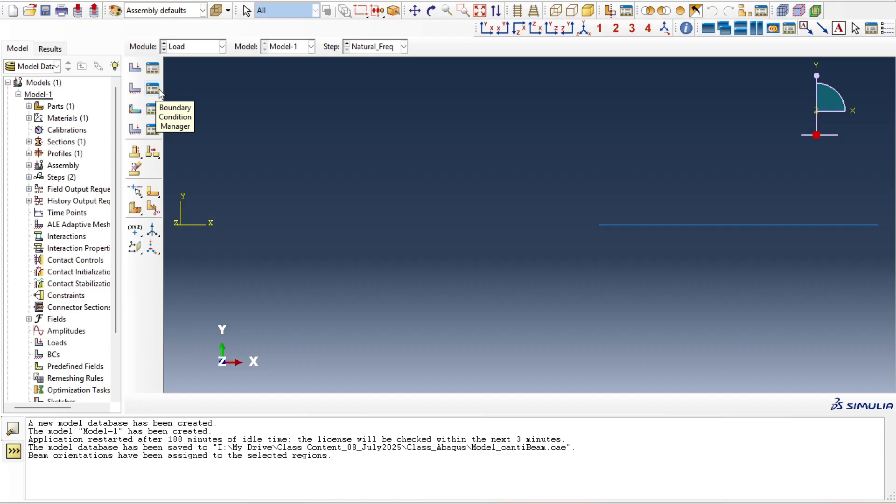
pyautogui.click(136, 90)
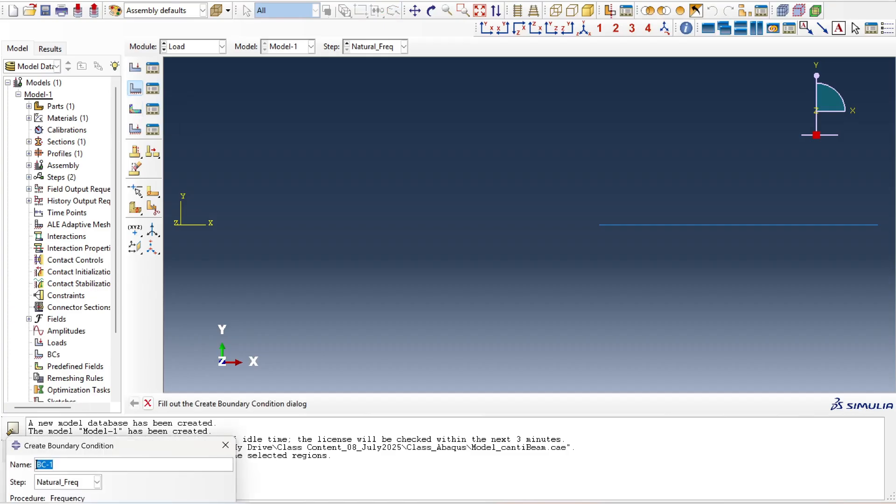
pyautogui.moveTo(116, 443); pyautogui.dragTo(321, 89)
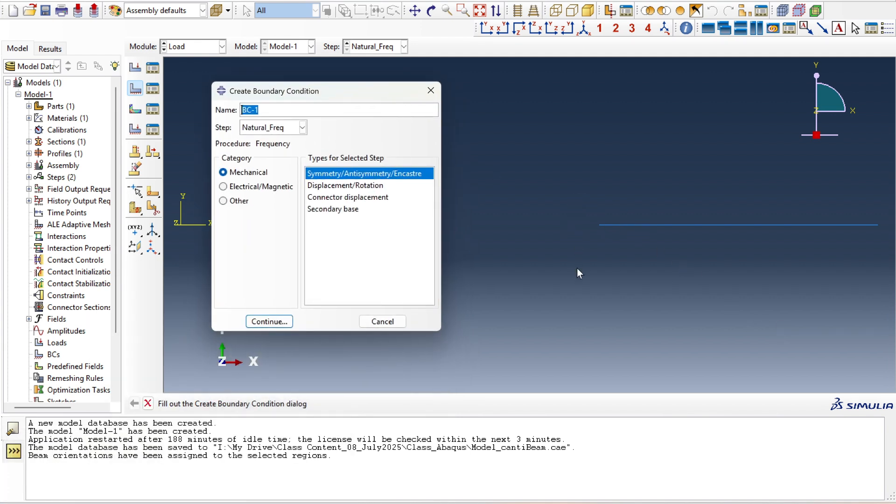
pyautogui.click(278, 128)
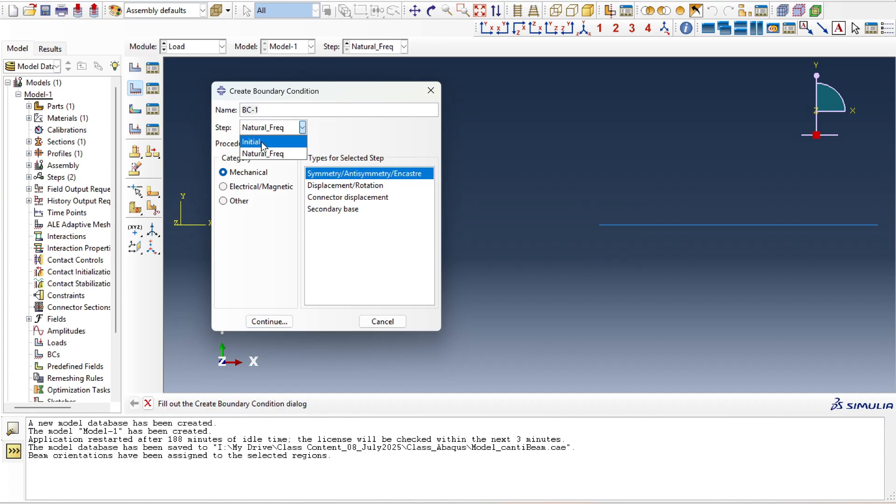
pyautogui.click(261, 142)
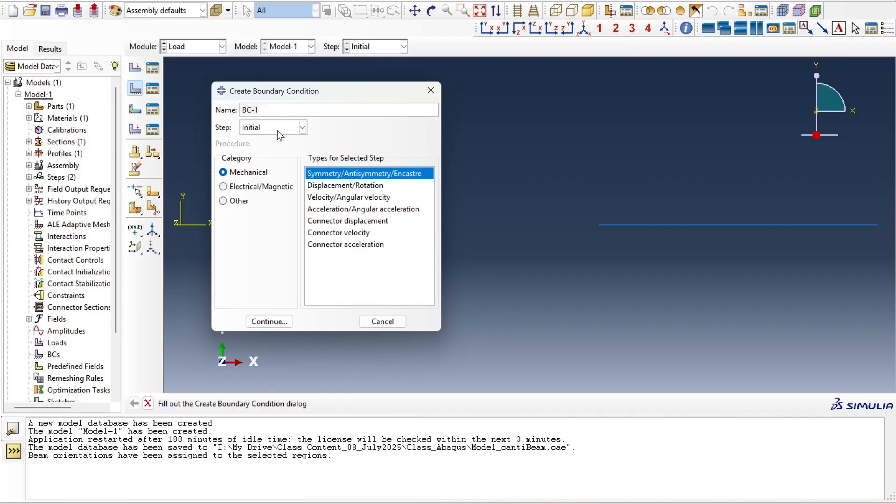
# Step: Name the boundary condition BC-1_fixedEnd and assign the beam's end point nearer the origin as its region
pyautogui.click(260, 109)
pyautogui.press('BackSpace')
pyautogui.write('1_fi')
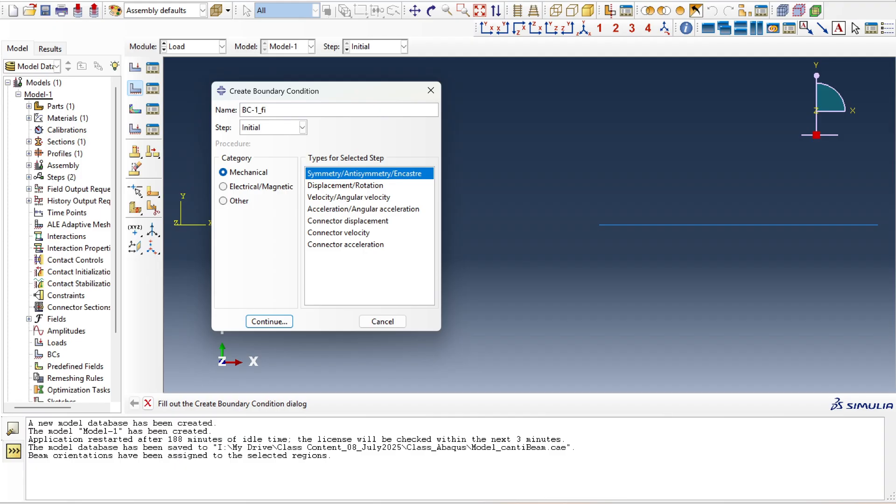
pyautogui.write('xedEnd')
pyautogui.click(253, 321)
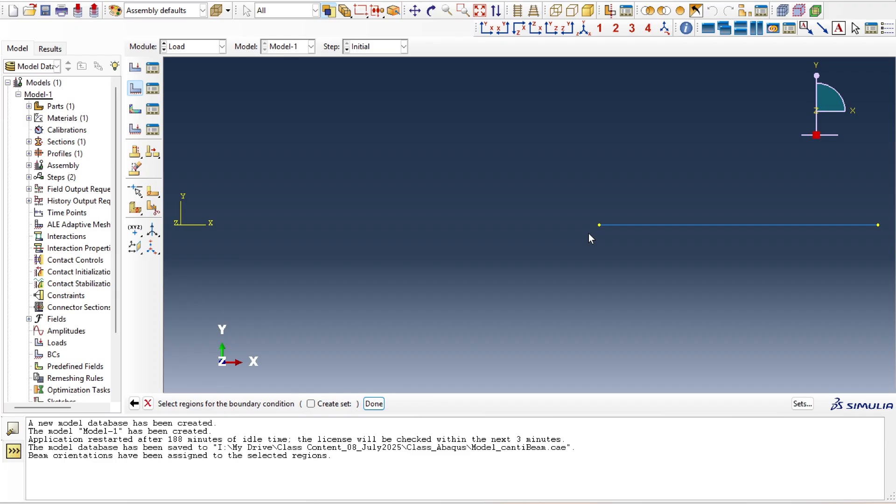
pyautogui.click(599, 225)
pyautogui.click(377, 403)
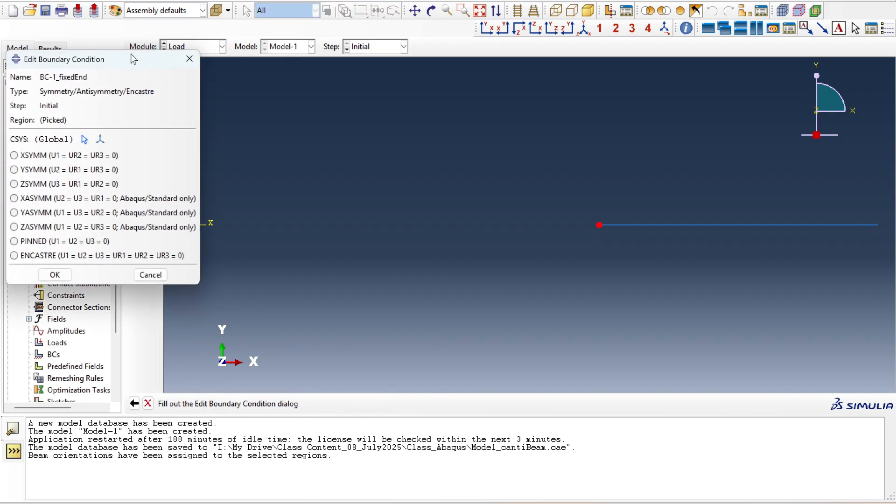
# Step: Set BC-1_fixedEnd to ENCASTRE (U1 = U2 = U3 = UR1 = UR2 = UR3 = 0) and create the boundary condition
pyautogui.moveTo(124, 55); pyautogui.dragTo(380, 76)
pyautogui.click(306, 272)
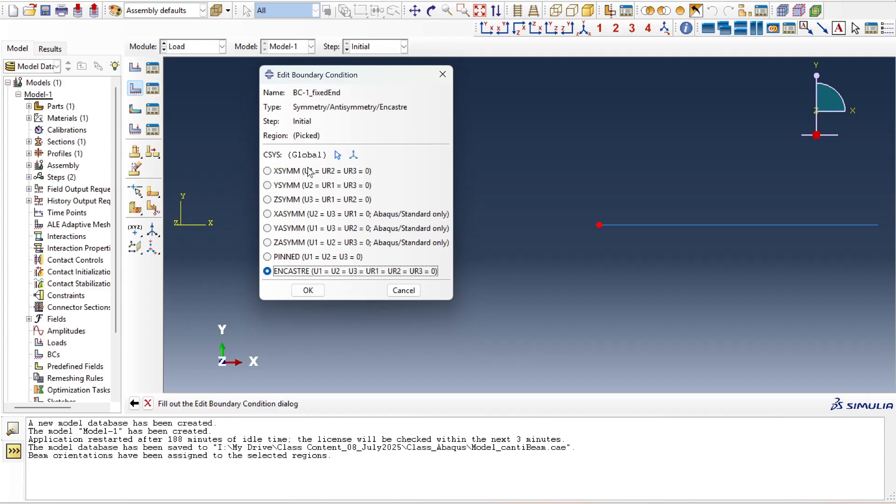
pyautogui.click(308, 290)
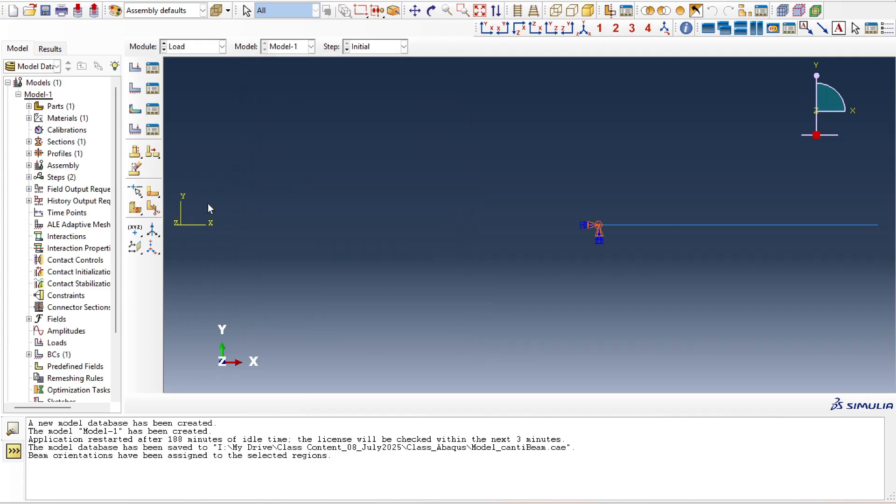
# Step: Save the model database and highlight the saved file's path in the message area
pyautogui.click(45, 11)
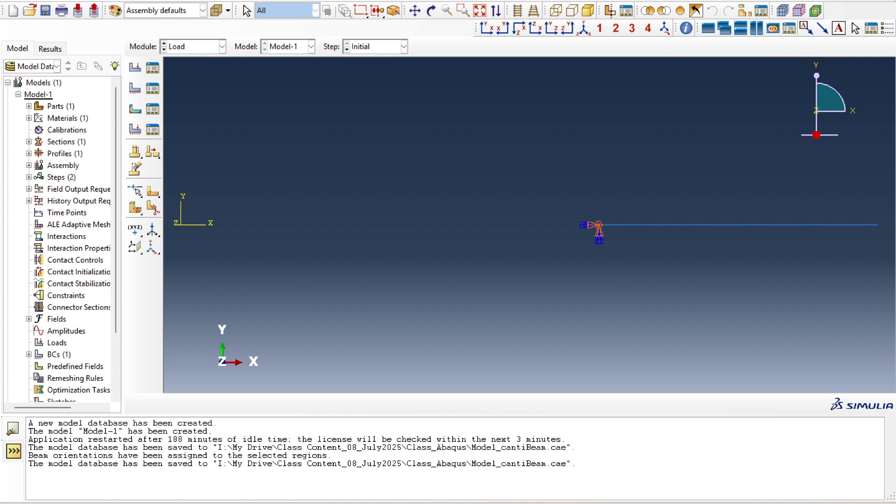
pyautogui.click(45, 10)
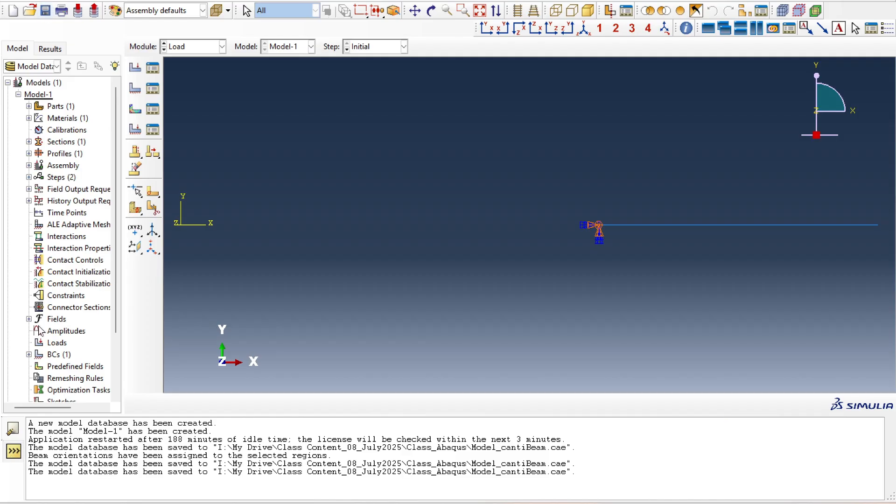
pyautogui.moveTo(28, 471); pyautogui.dragTo(571, 471)
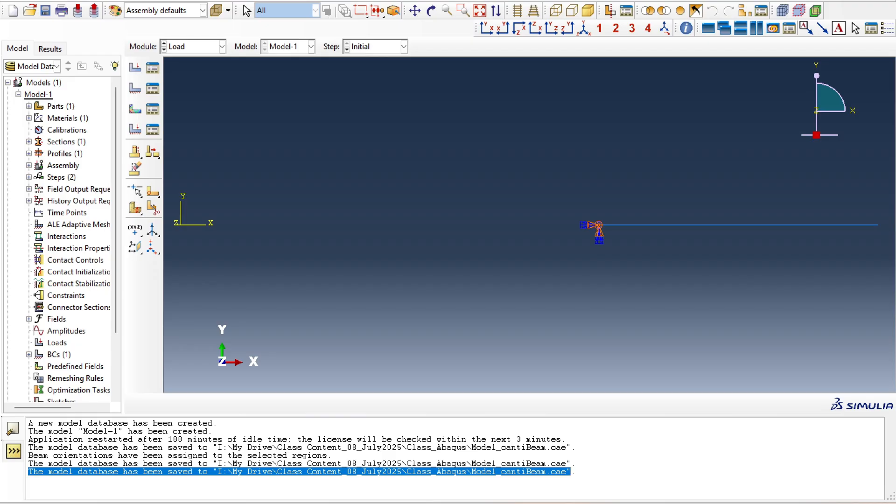
pyautogui.click(237, 472)
pyautogui.moveTo(232, 472); pyautogui.dragTo(575, 471)
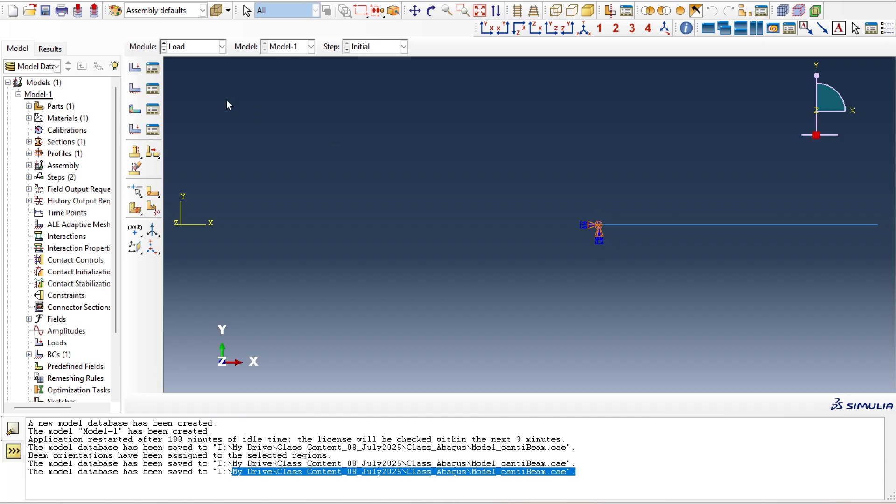
# Step: Reopen BC-1_fixedEnd from the Boundary Condition Manager to check its type, region and constraint setting
pyautogui.click(153, 89)
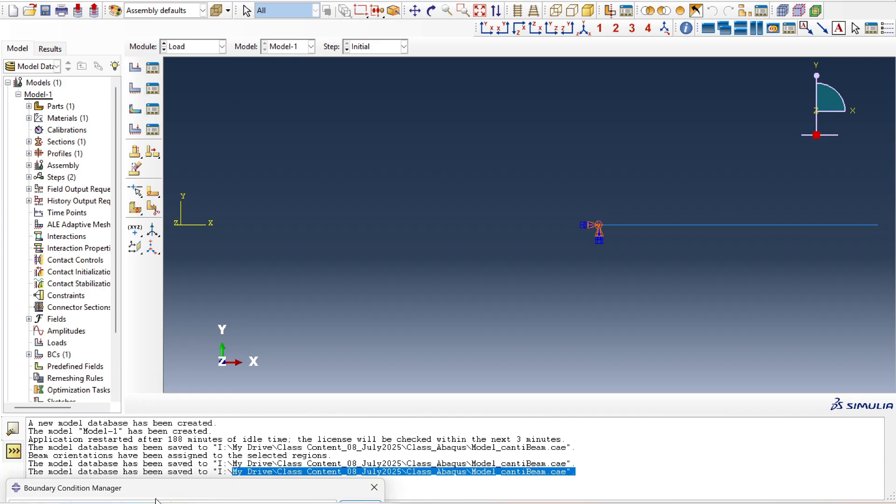
pyautogui.moveTo(164, 495); pyautogui.dragTo(199, 68)
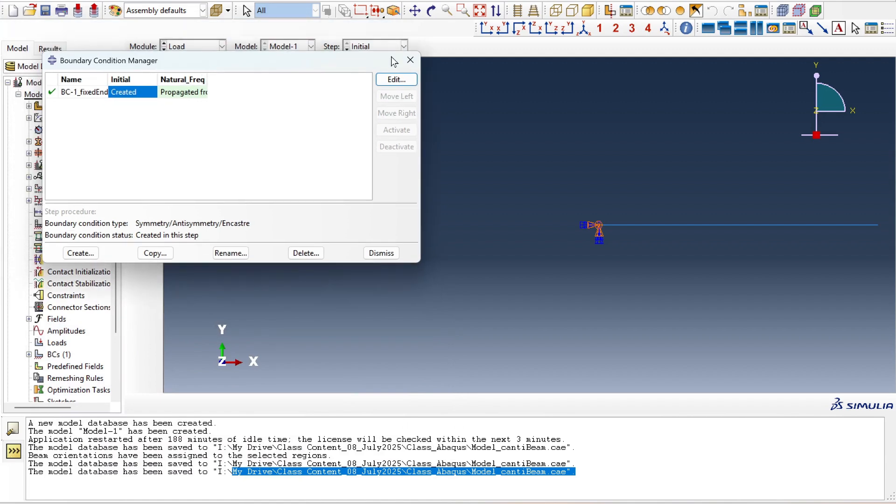
pyautogui.click(411, 60)
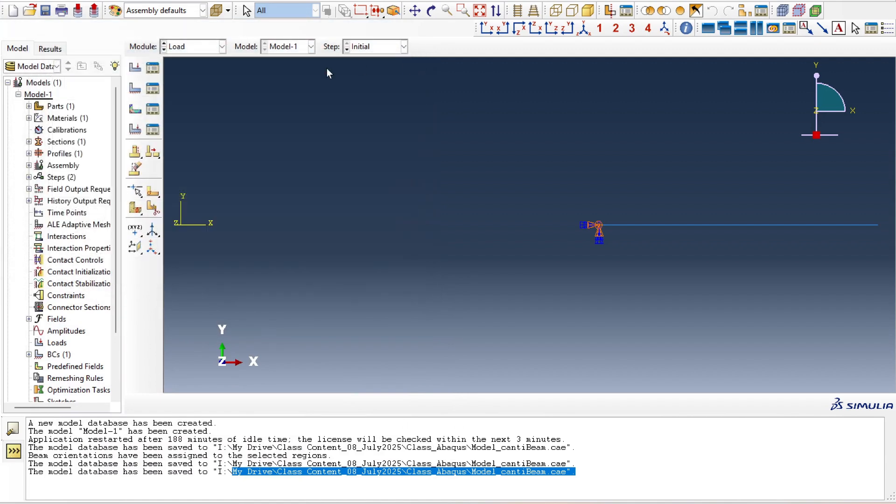
pyautogui.click(153, 89)
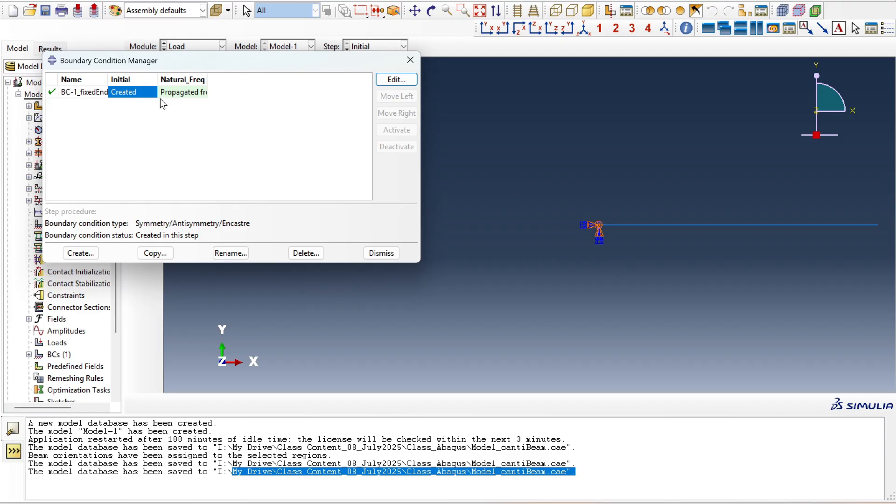
pyautogui.doubleClick(141, 93)
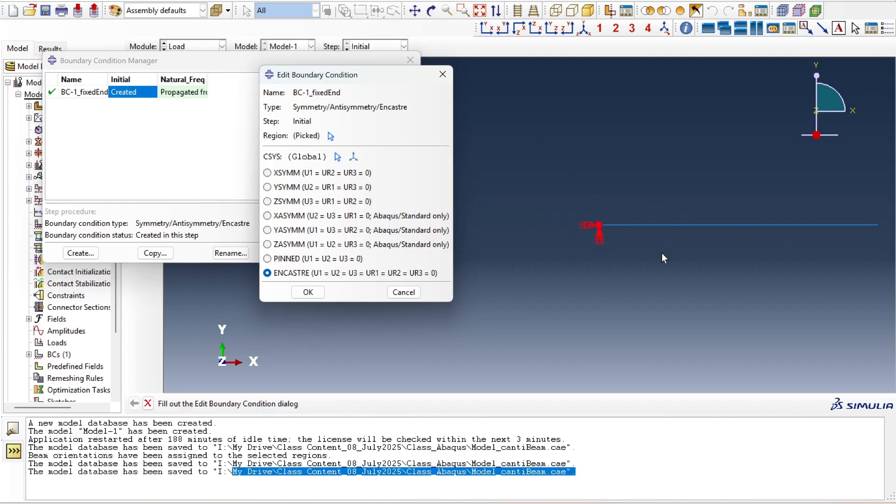
pyautogui.click(307, 292)
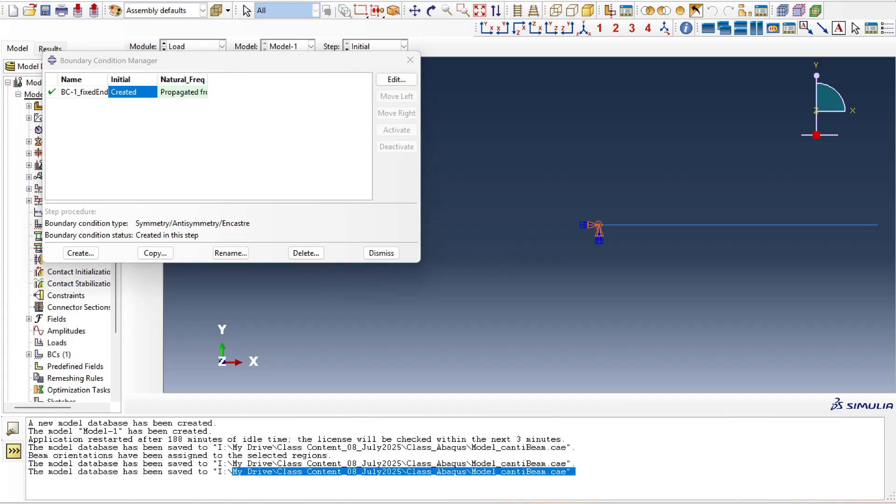
# Step: Switch to PowerPoint to review the cantilever problem slide, return to Abaqus and close the Boundary Condition Manager
pyautogui.click(611, 502)
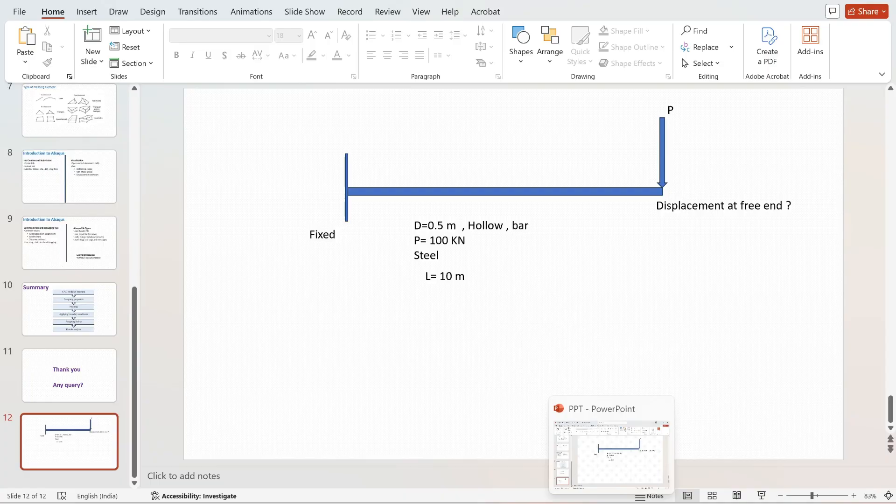
pyautogui.click(611, 503)
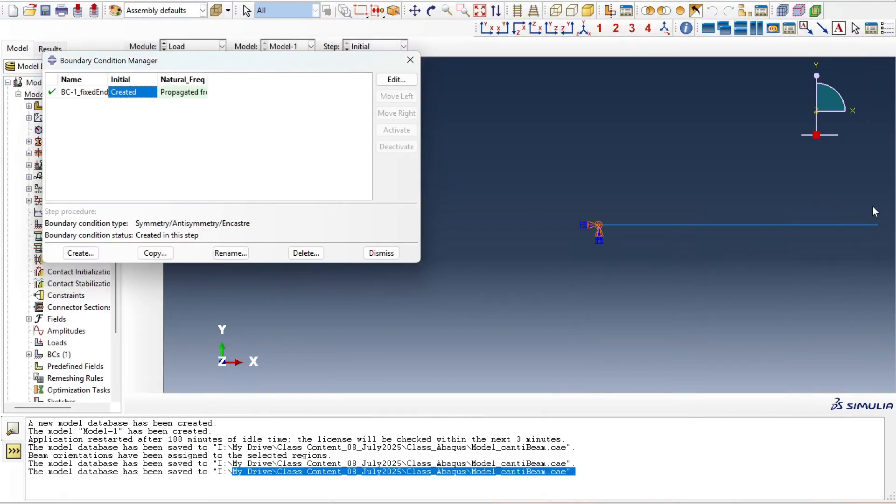
pyautogui.click(376, 255)
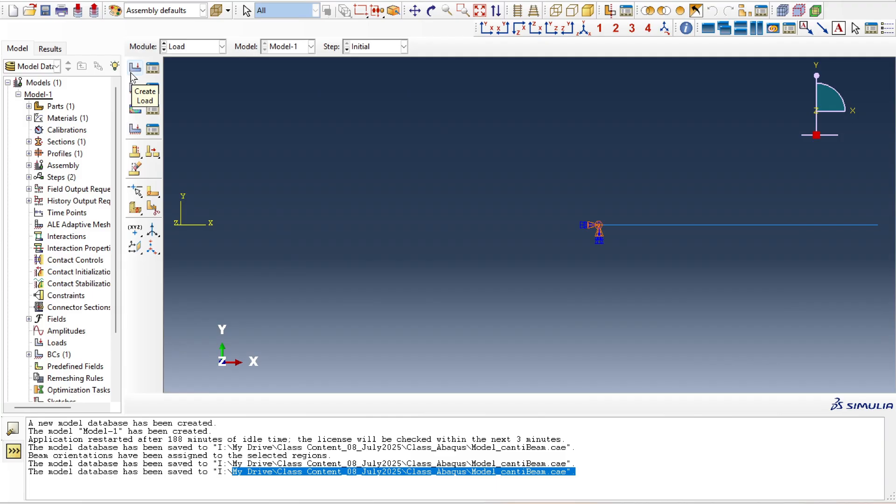
pyautogui.click(133, 71)
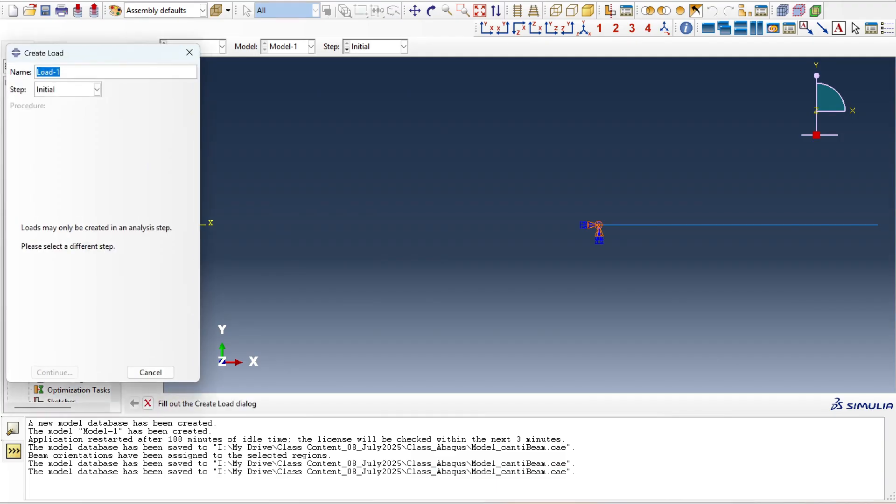
pyautogui.click(72, 87)
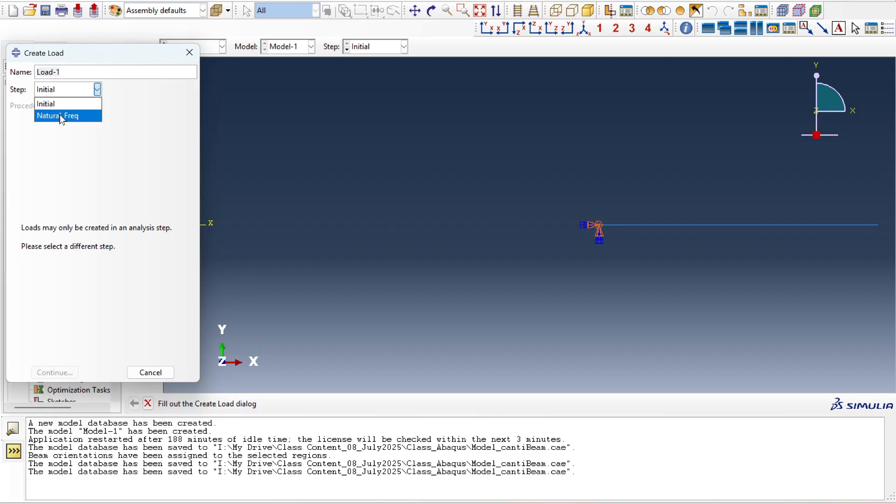
pyautogui.click(64, 105)
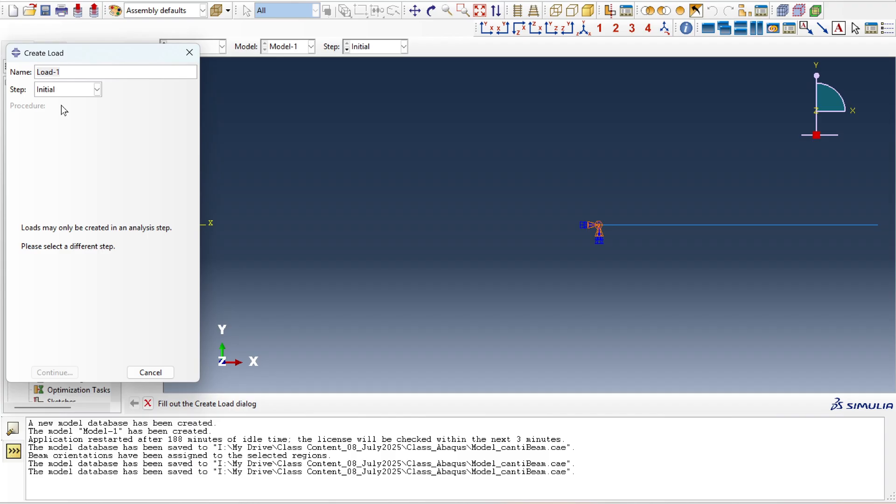
pyautogui.click(150, 372)
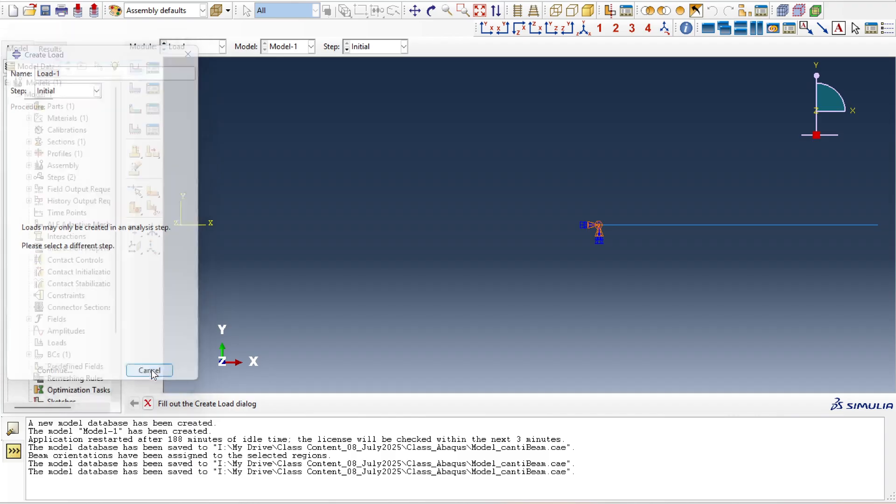
# Step: Switch to the Mesh module and start defining global seeds for the beam instance in the assembly
pyautogui.click(177, 49)
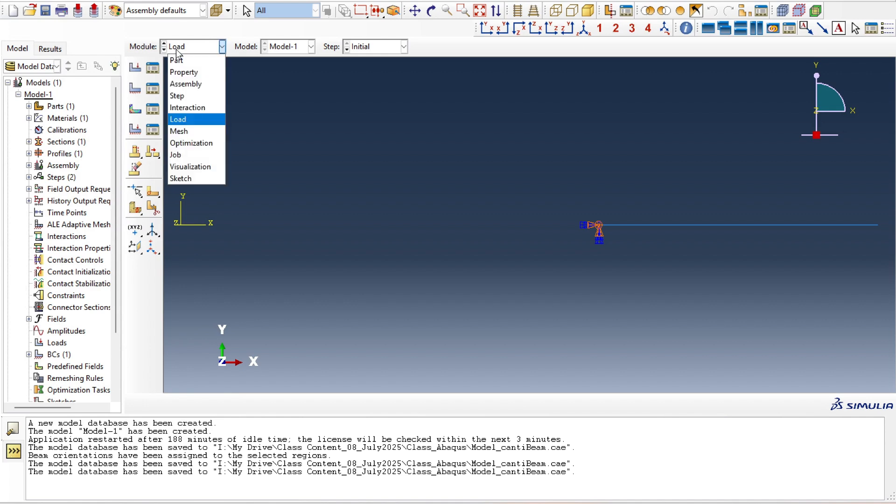
pyautogui.click(188, 131)
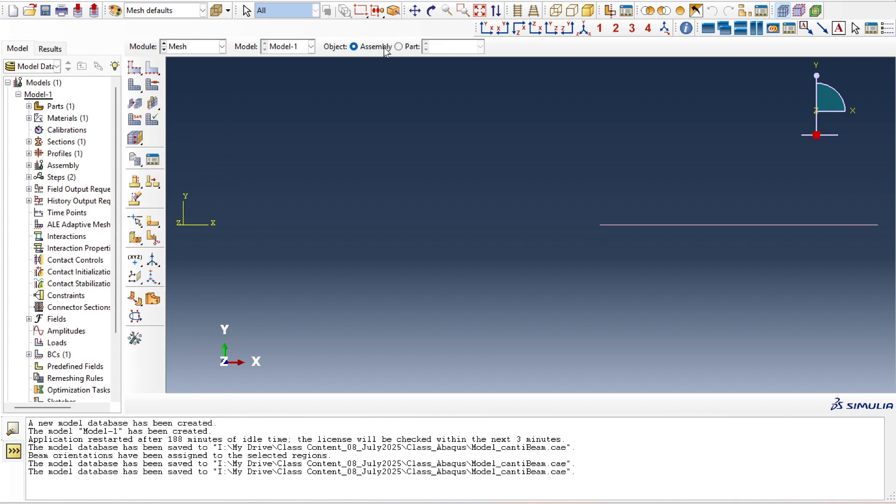
pyautogui.click(134, 70)
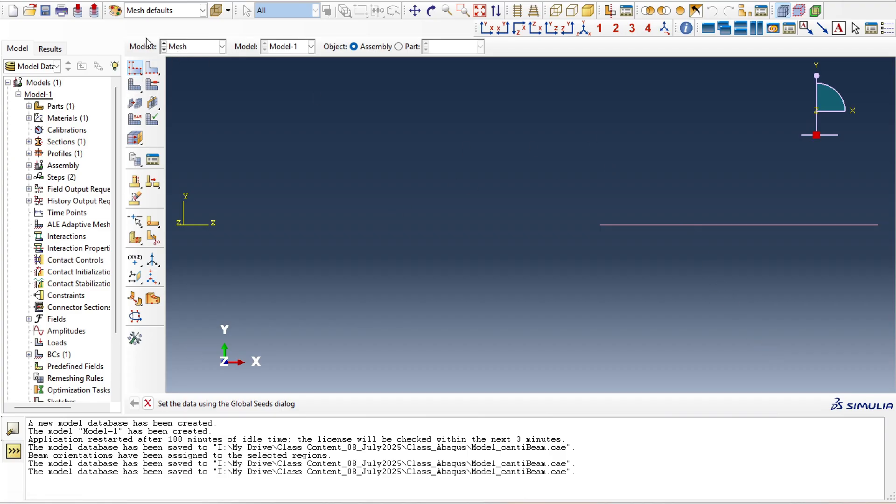
pyautogui.click(151, 69)
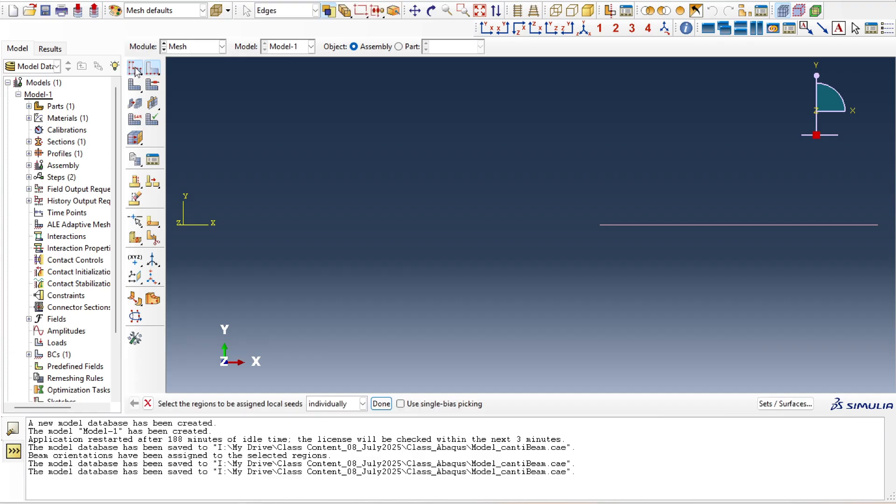
pyautogui.click(136, 69)
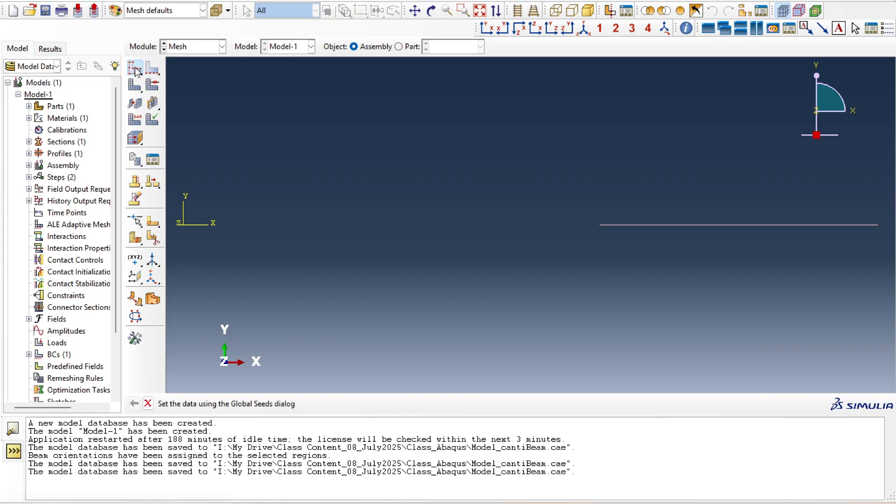
# Step: Try to assign global seeds to the Canti_Beam part, and return to the assembly as the mesh object
pyautogui.click(398, 47)
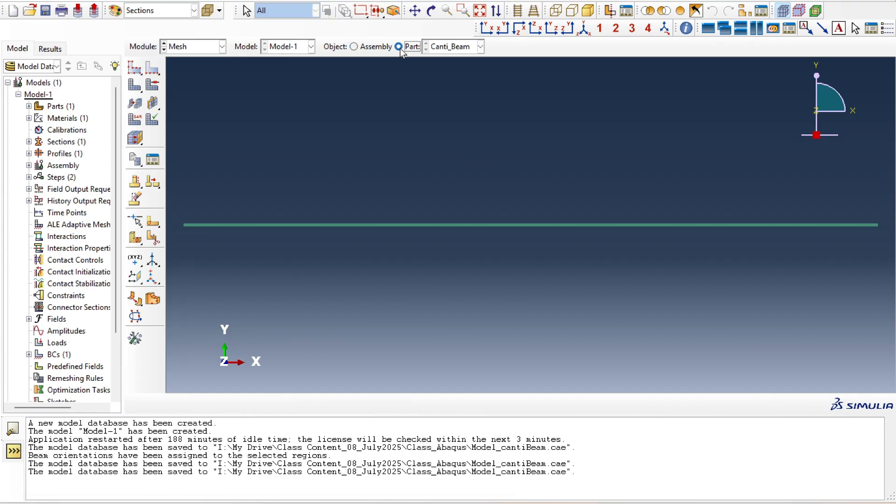
pyautogui.click(133, 69)
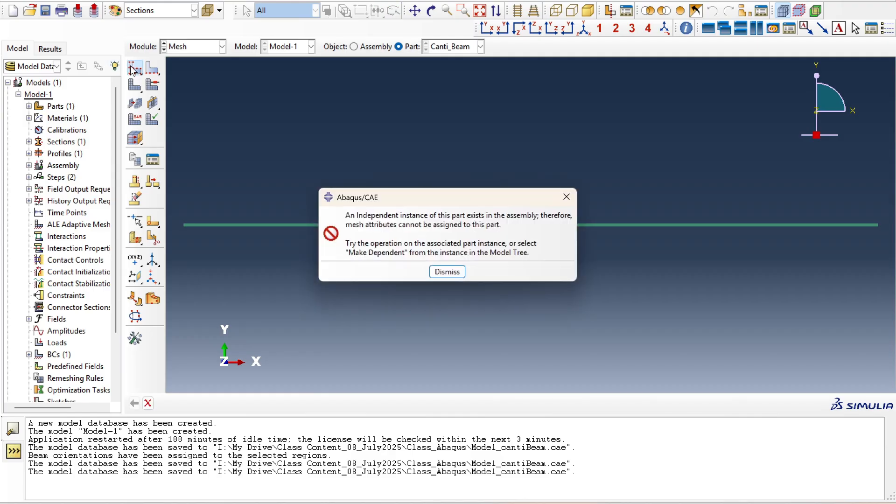
pyautogui.click(446, 272)
pyautogui.click(354, 47)
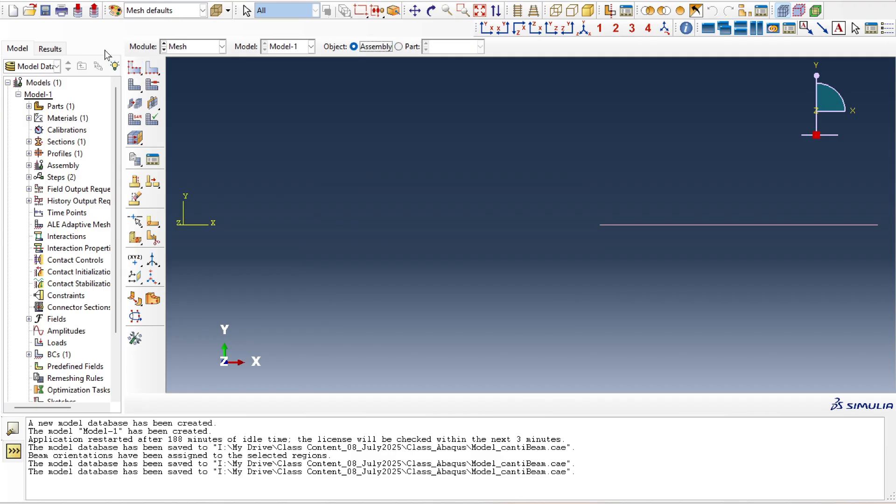
# Step: Retry seeding the beam instance in the assembly, minimizing the FortiClient VPN window
pyautogui.click(139, 70)
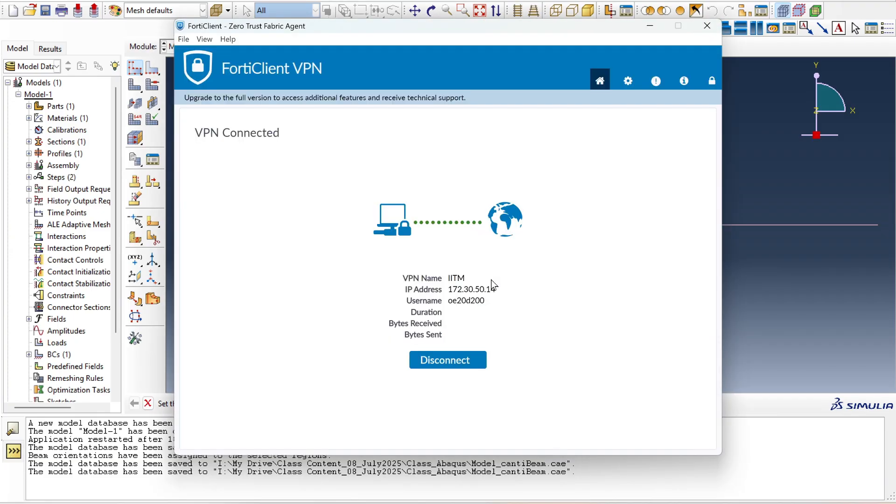
pyautogui.click(648, 26)
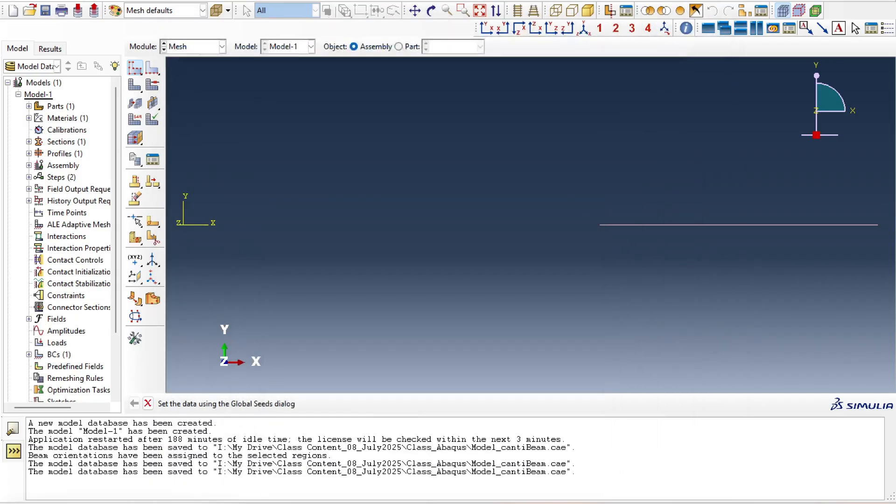
pyautogui.click(134, 69)
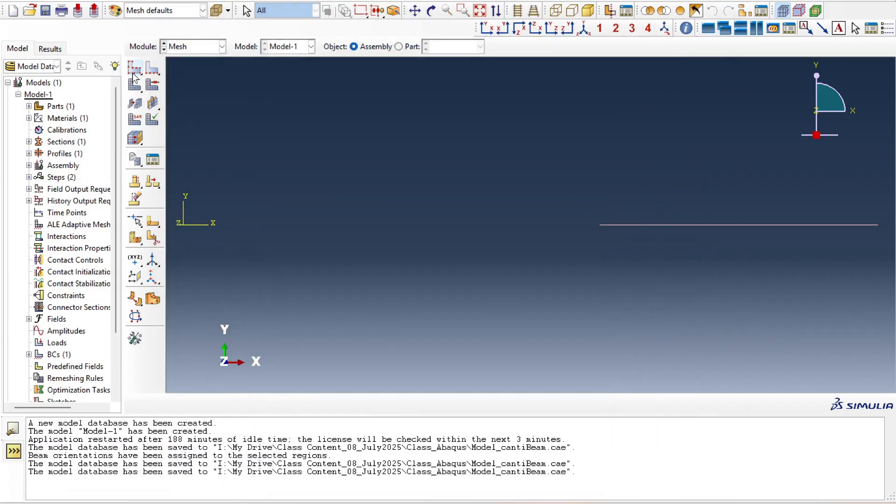
pyautogui.click(151, 71)
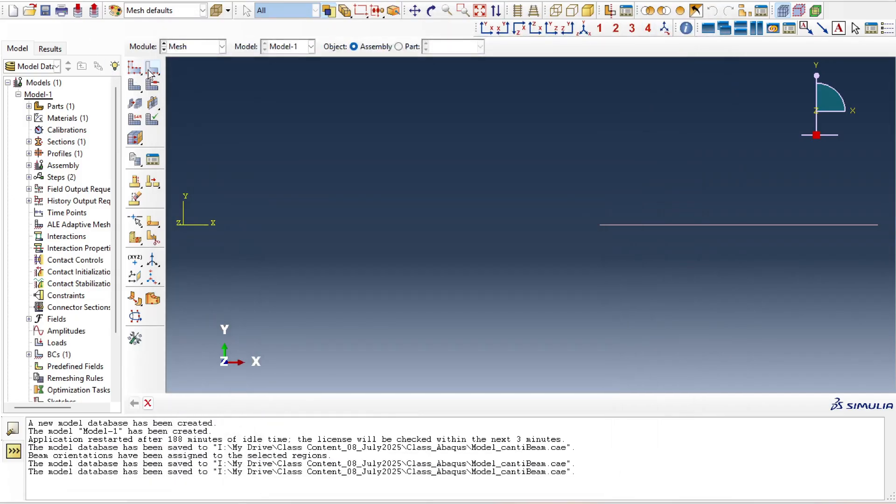
pyautogui.click(133, 67)
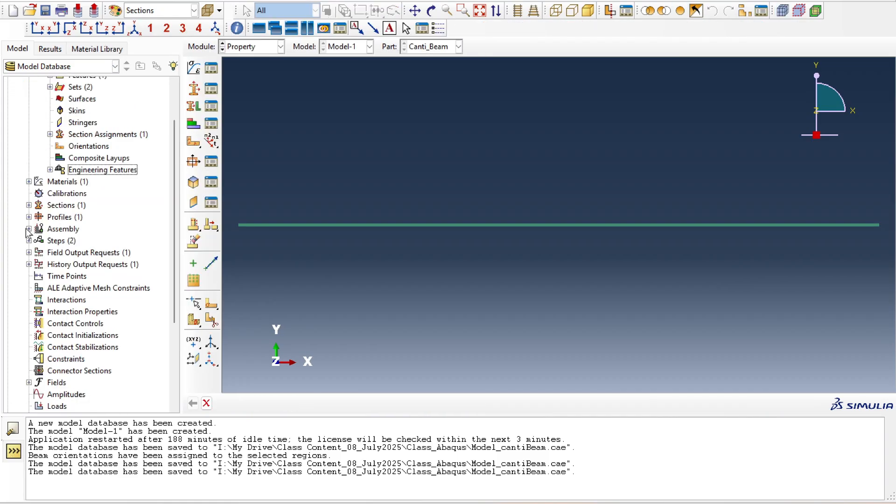
# Step: Expand the assembly's instances in the model tree to show Canti_Beam-1, and save the model database
pyautogui.click(29, 228)
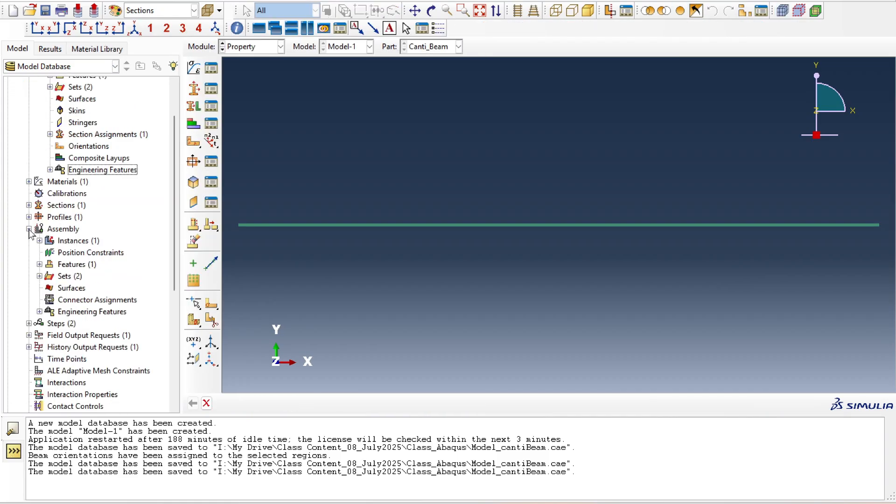
pyautogui.click(40, 240)
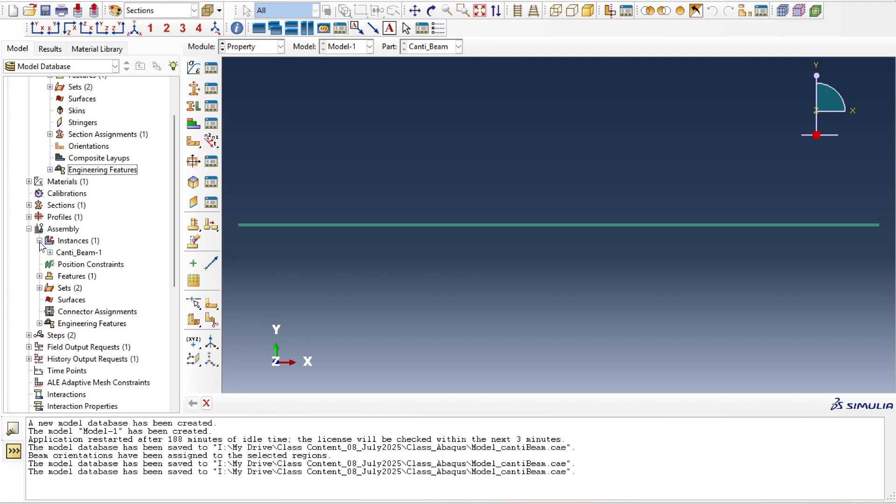
pyautogui.click(255, 49)
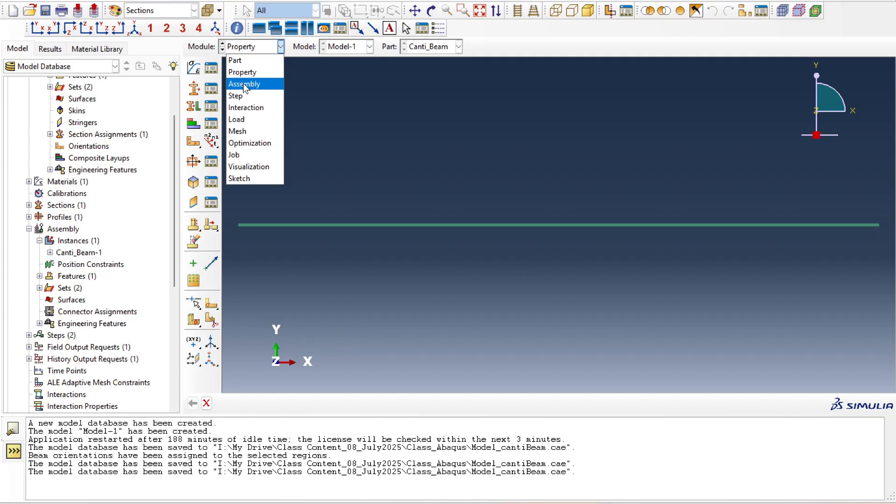
pyautogui.click(426, 156)
pyautogui.click(45, 12)
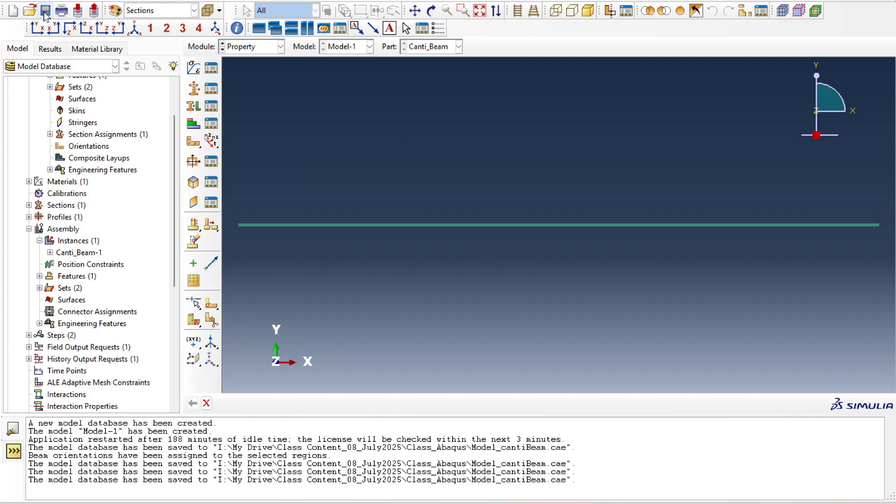
# Step: Switch to the Mesh module and try to assign global seeds to the Canti_Beam part
pyautogui.click(262, 49)
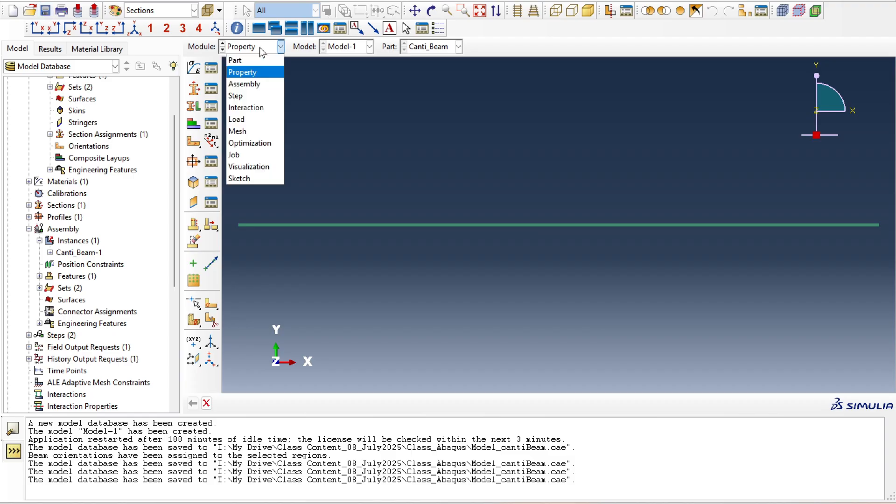
pyautogui.click(248, 131)
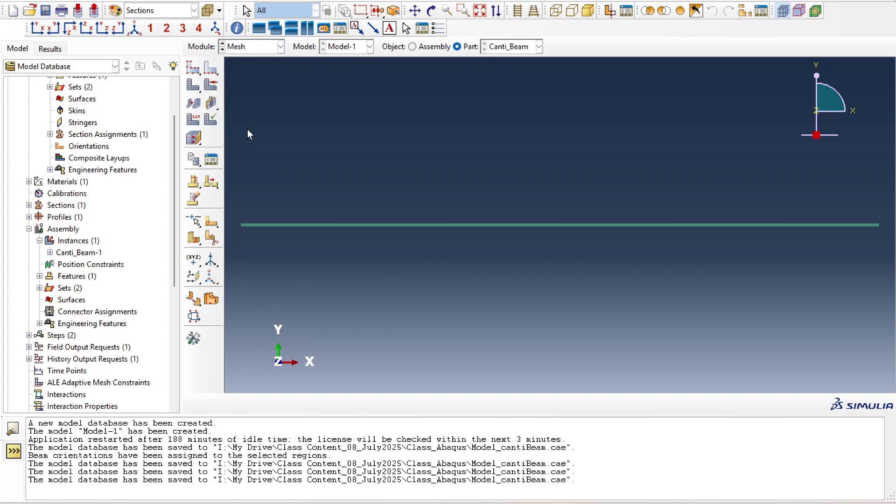
pyautogui.click(193, 68)
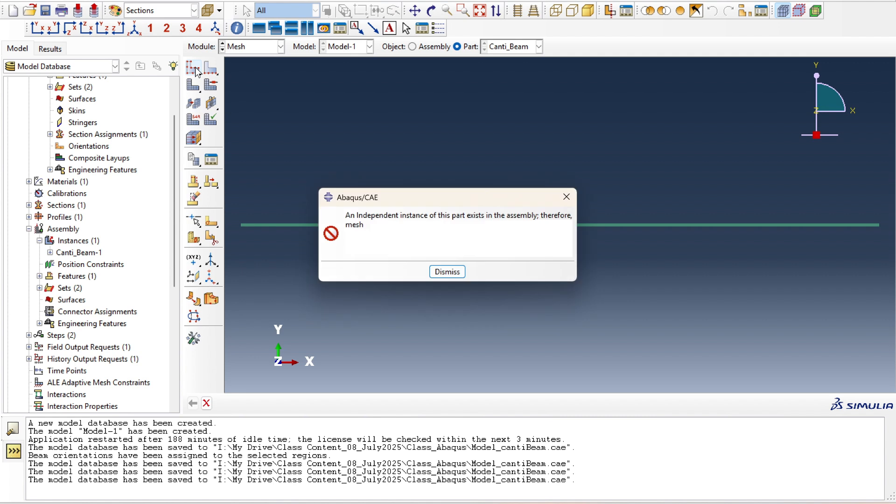
pyautogui.click(447, 272)
# Step: Make the assembly the mesh object and assign global seeds to the beam instance
pyautogui.click(426, 49)
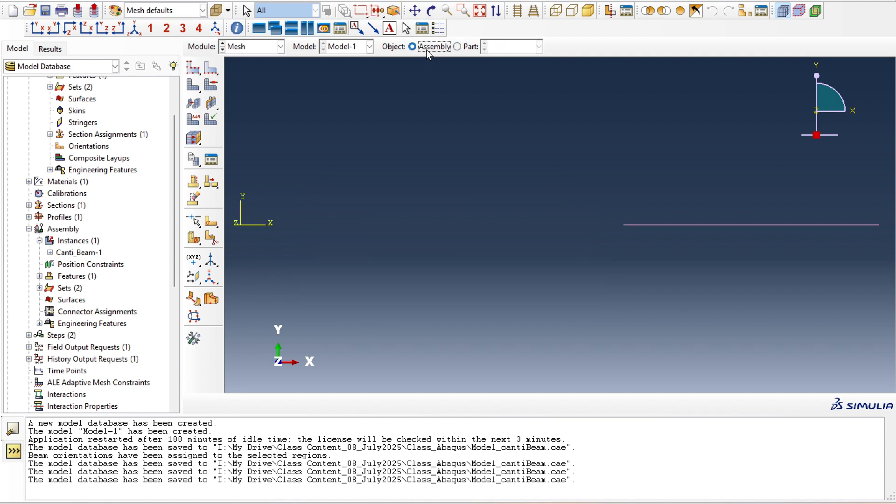
pyautogui.click(194, 68)
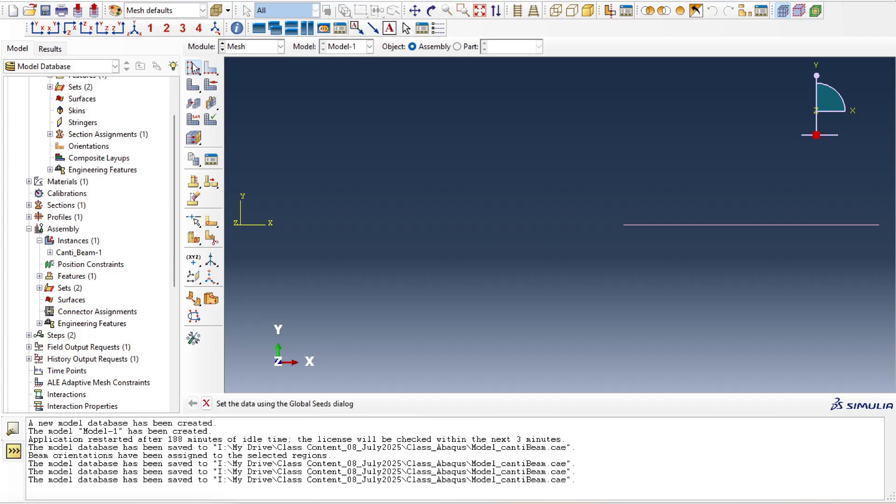
pyautogui.click(306, 391)
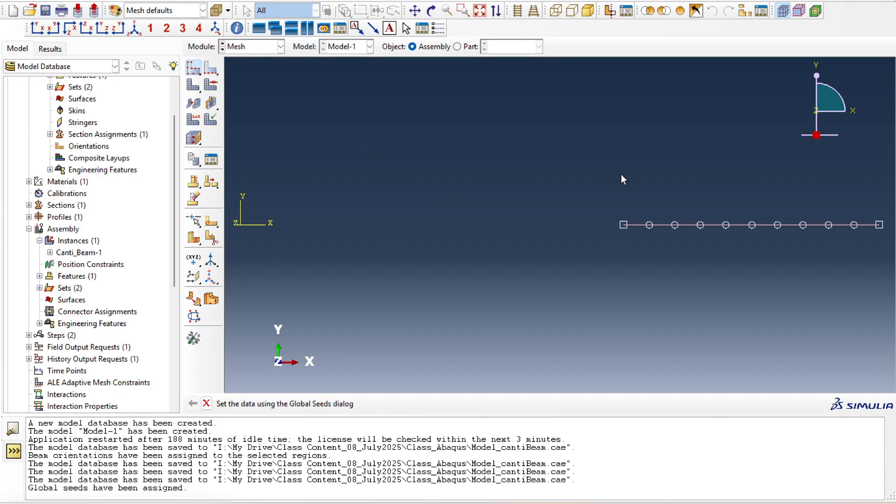
pyautogui.click(206, 403)
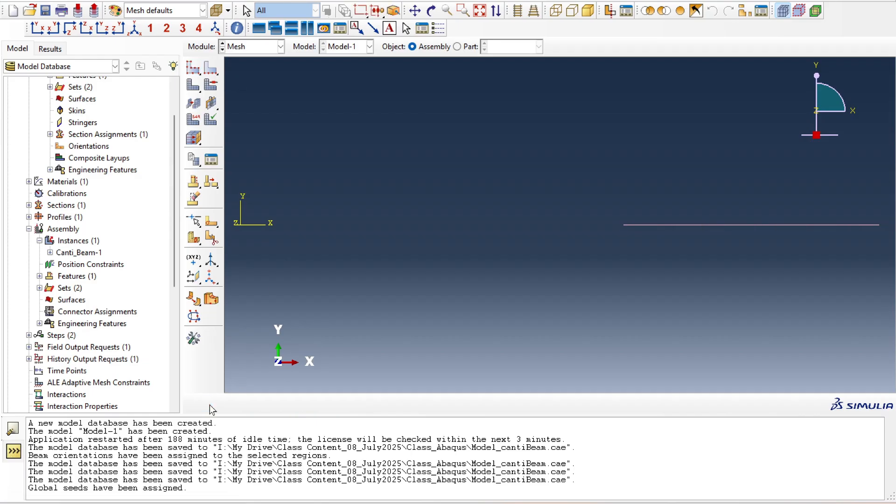
# Step: Recheck the global seeds on the beam instance and mesh the part instance
pyautogui.click(193, 68)
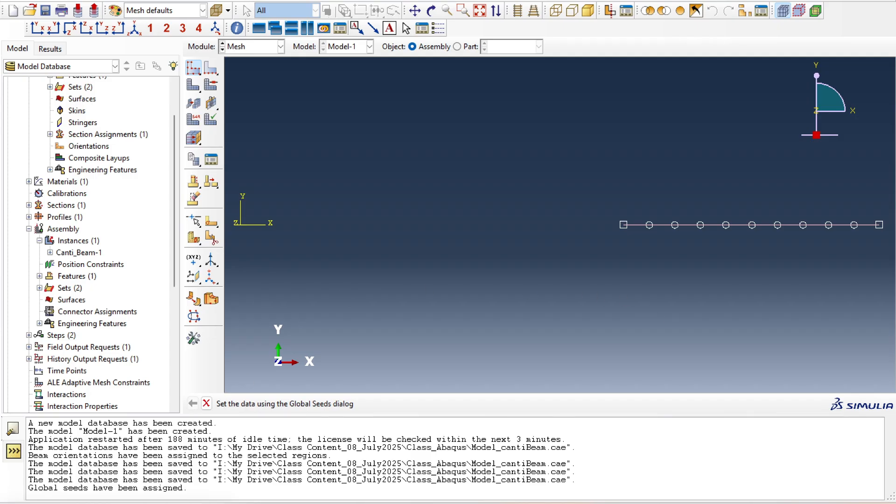
pyautogui.click(193, 87)
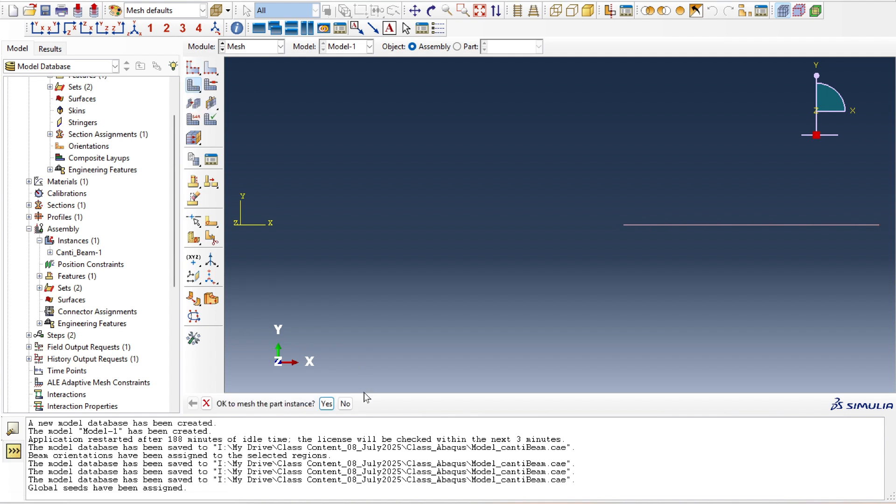
pyautogui.click(326, 404)
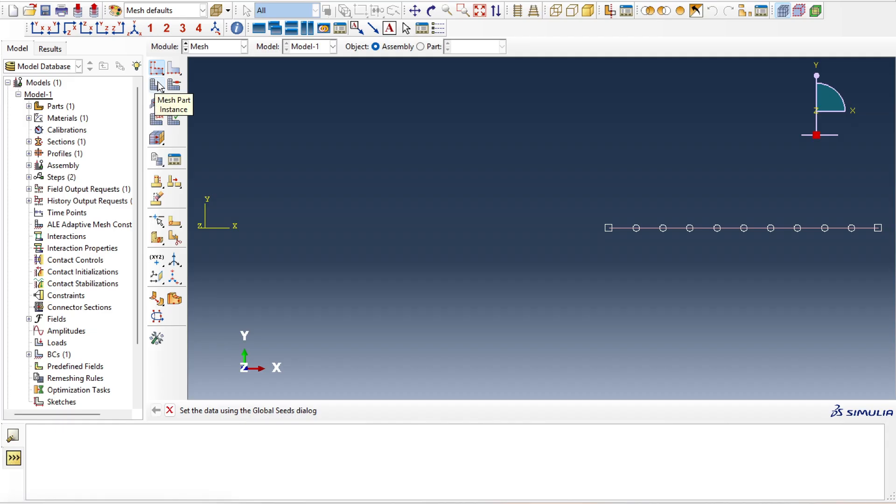
# Step: Delete the global seeds from the beam instance, and start then cancel local edge seeding
pyautogui.moveTo(162, 75); pyautogui.dragTo(189, 72)
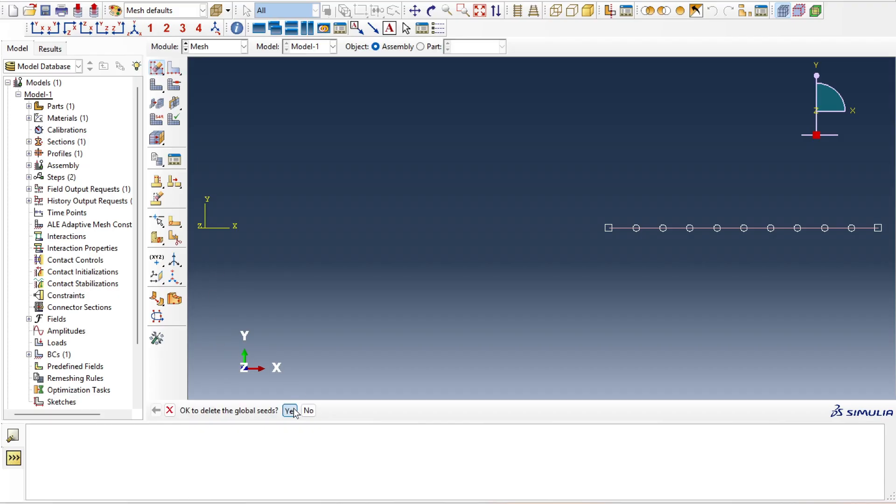
pyautogui.click(291, 410)
pyautogui.click(174, 70)
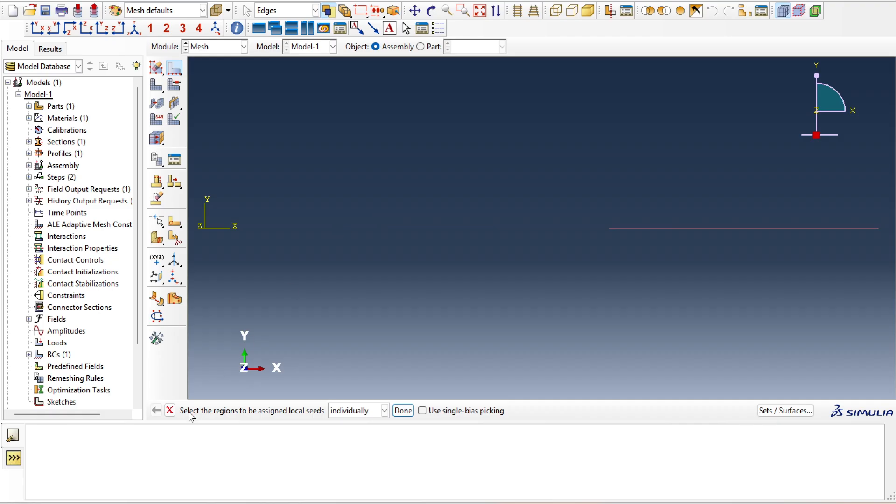
pyautogui.click(170, 410)
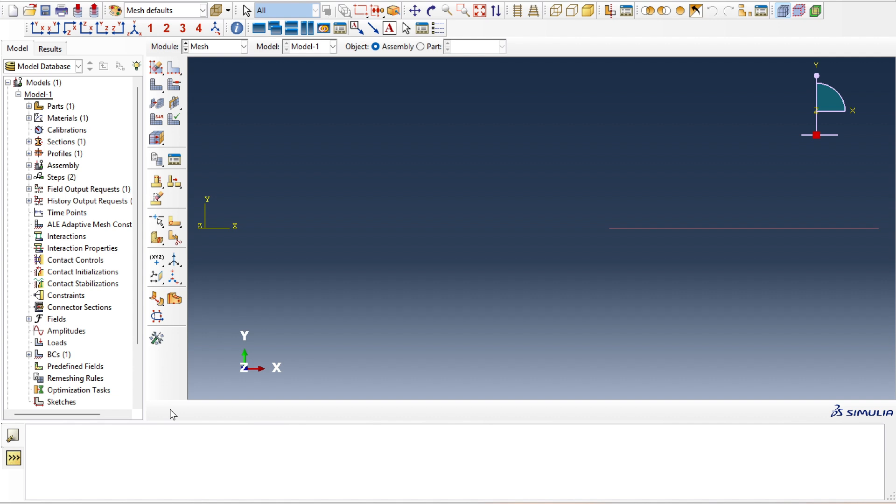
# Step: Select the beam edge for local seeding and apply seeds by number with 4 elements
pyautogui.click(177, 70)
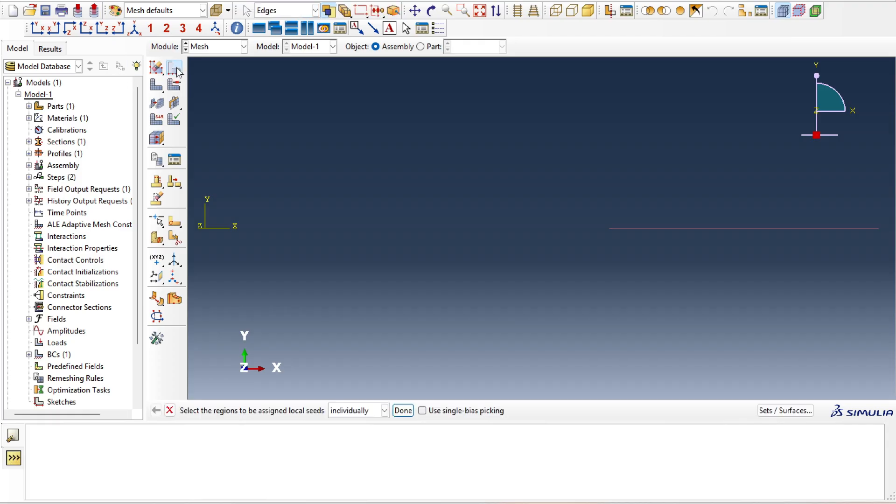
pyautogui.moveTo(601, 171); pyautogui.dragTo(813, 299)
pyautogui.click(397, 414)
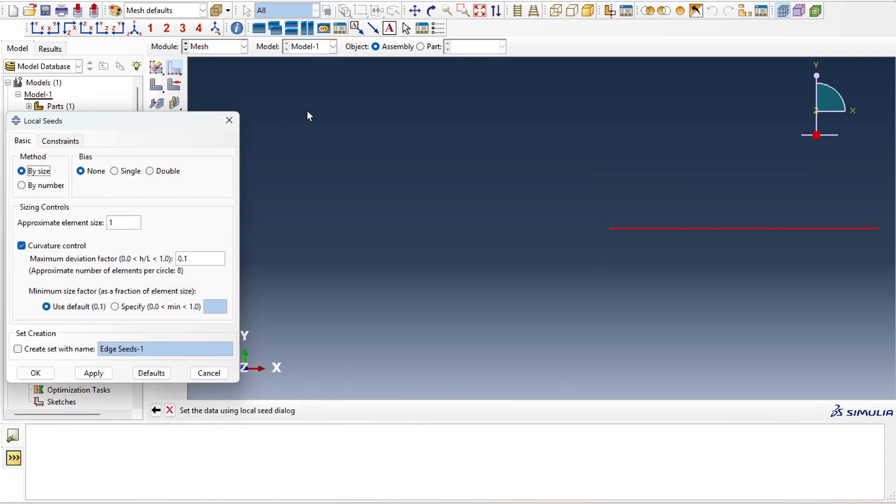
pyautogui.moveTo(147, 129); pyautogui.dragTo(388, 71)
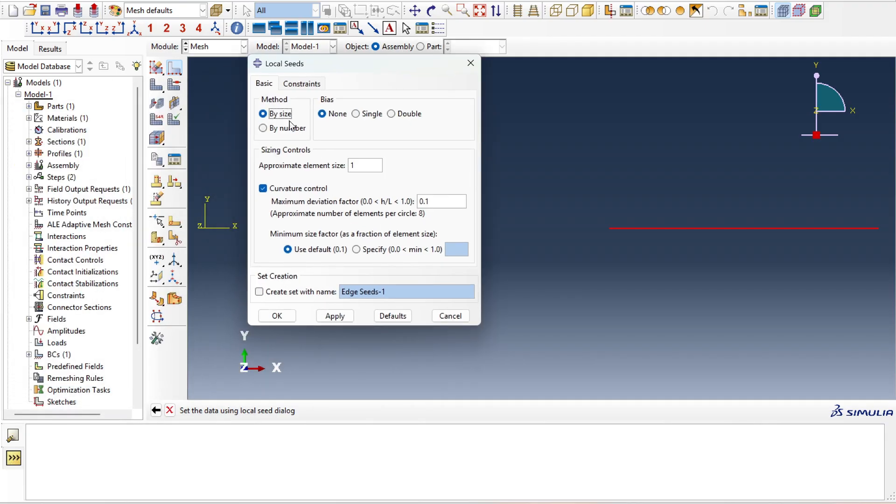
pyautogui.click(279, 128)
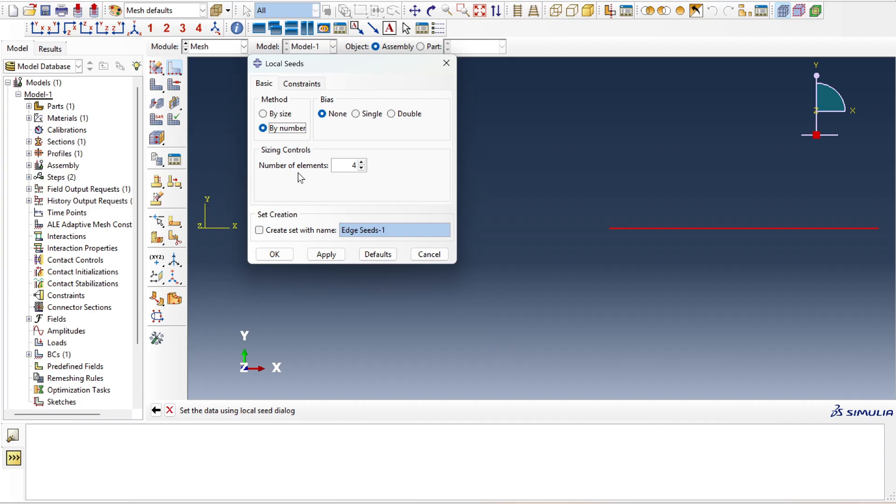
pyautogui.click(333, 256)
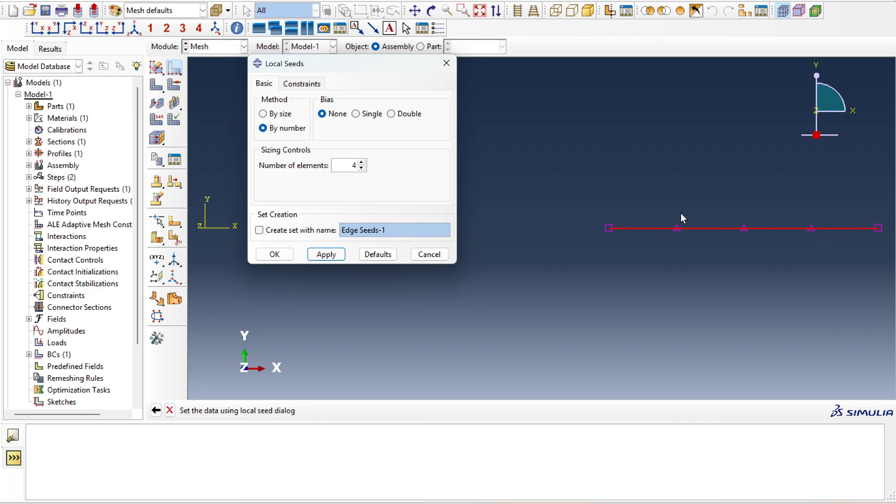
# Step: Increase the number of elements along the beam edge and apply the denser local seeds
pyautogui.click(362, 162)
pyautogui.click(361, 162)
pyautogui.click(362, 163)
pyautogui.click(362, 162)
pyautogui.click(361, 162)
pyautogui.click(361, 162)
pyautogui.click(326, 255)
# Step: Reduce the beam edge's local seeding to a single element, apply it and finish local seeding
pyautogui.click(362, 168)
pyautogui.click(362, 168)
pyautogui.click(362, 168)
pyautogui.click(362, 168)
pyautogui.click(362, 168)
pyautogui.click(326, 255)
pyautogui.click(274, 255)
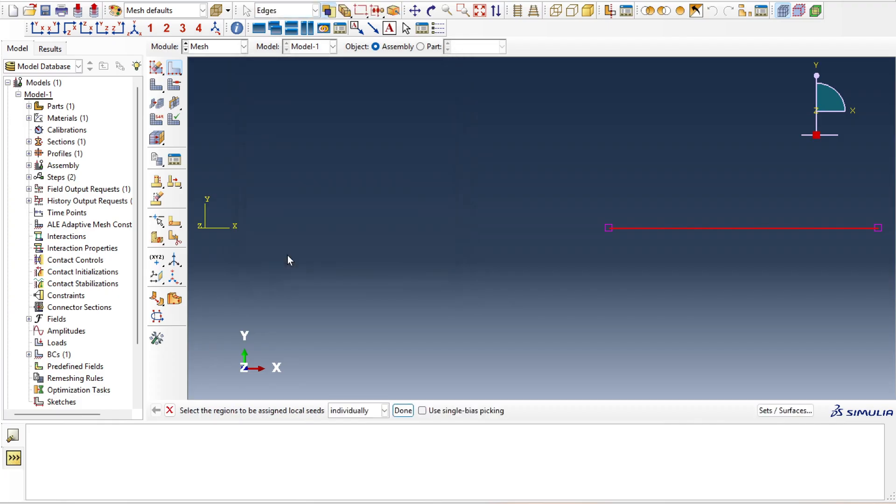
pyautogui.click(400, 416)
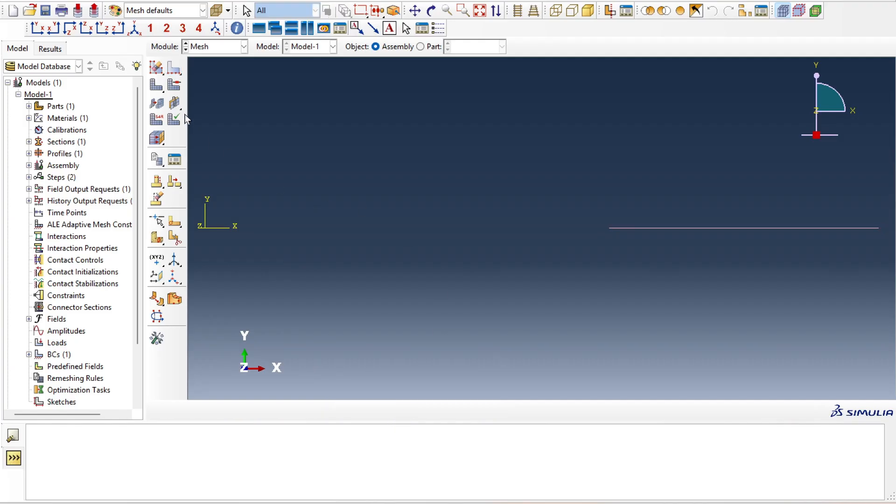
# Step: Mesh the beam instance as a region using its local seeds
pyautogui.moveTo(156, 83); pyautogui.dragTo(191, 88)
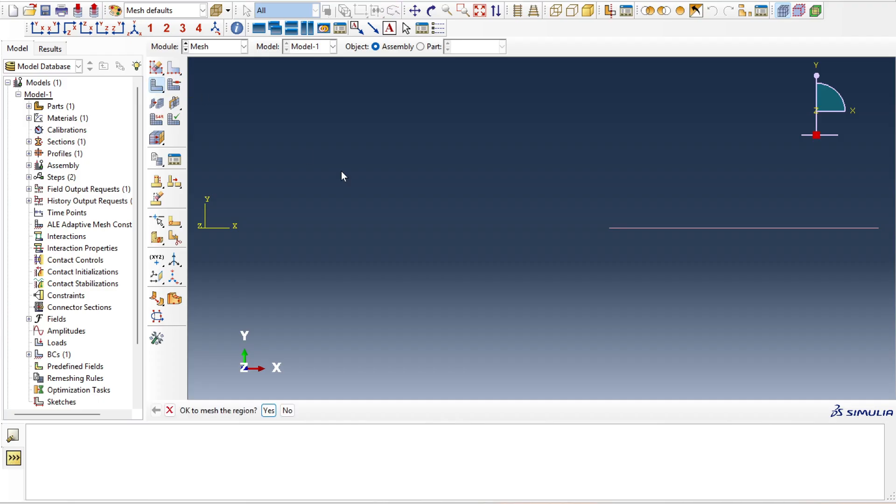
# Step: Mesh the cantilever beam instance and switch to the Job module
pyautogui.click(269, 411)
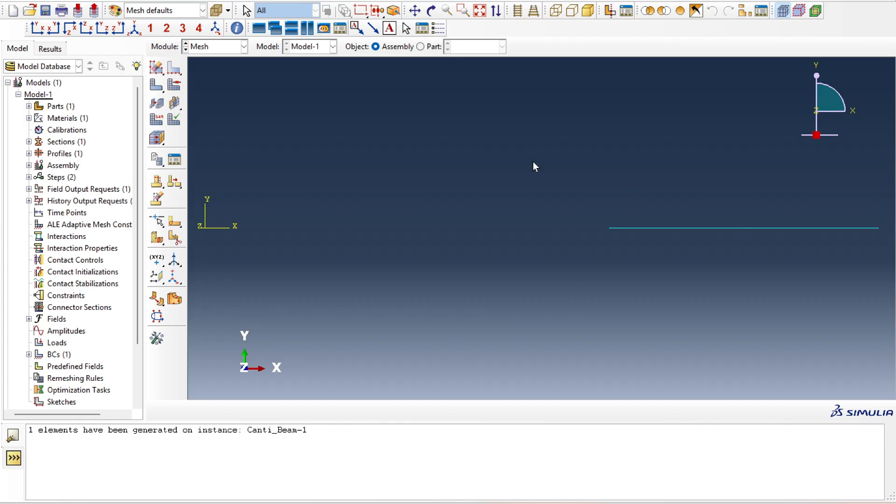
pyautogui.click(234, 47)
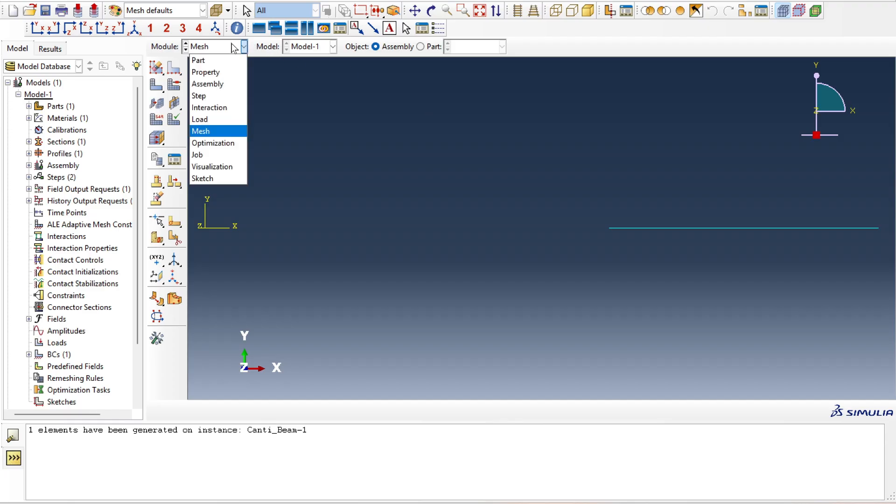
pyautogui.click(206, 152)
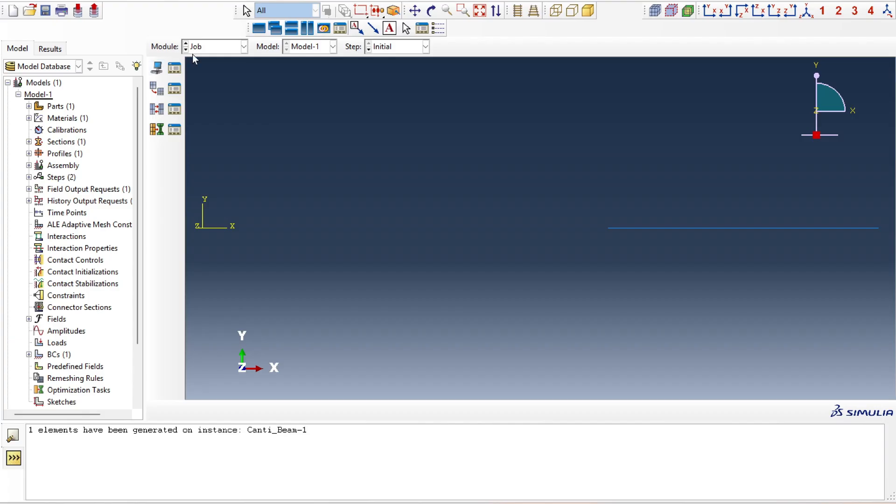
# Step: Start a new job based on Model-1 and enter the name "Job-1_ Natur_Freq"
pyautogui.click(158, 69)
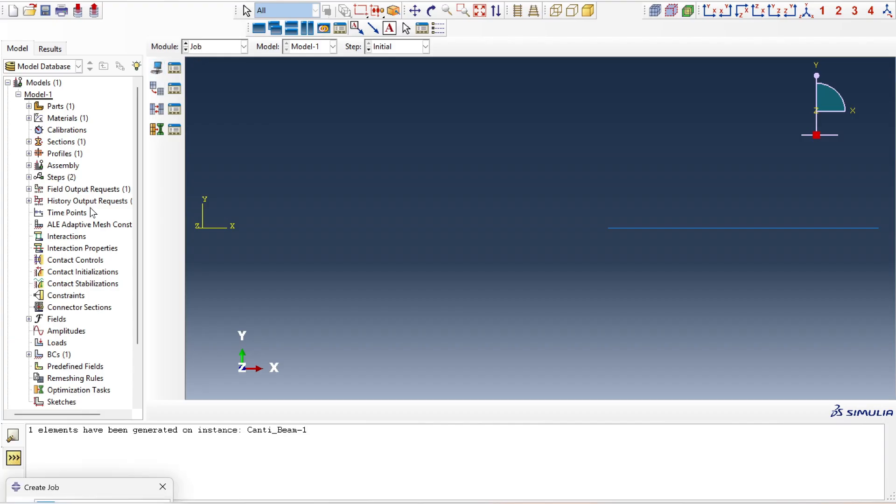
pyautogui.moveTo(100, 485); pyautogui.dragTo(406, 87)
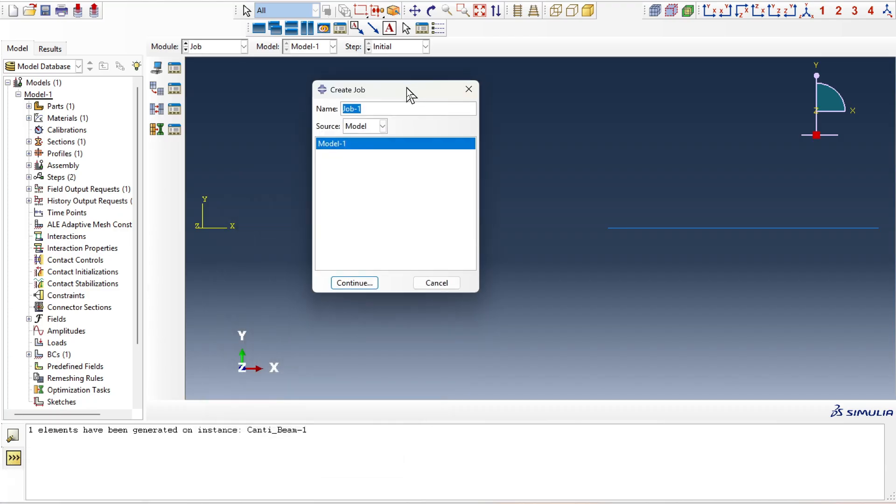
pyautogui.click(380, 109)
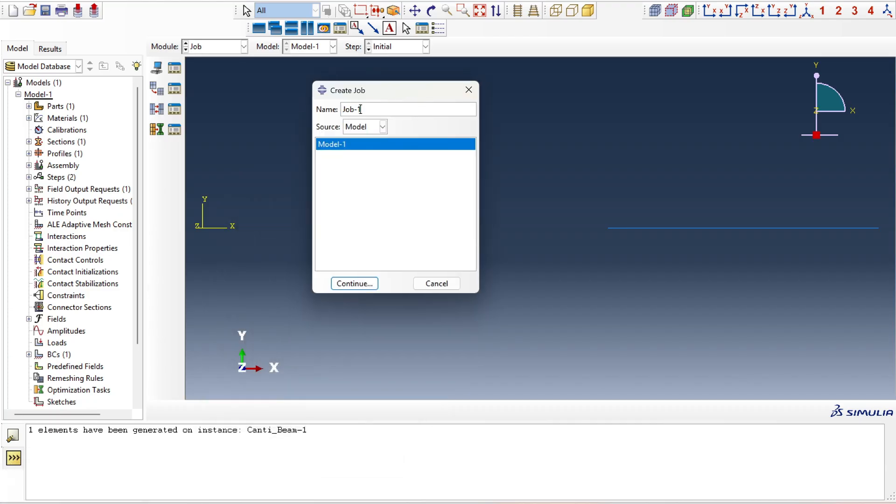
pyautogui.write('_Ntural_freq')
pyautogui.press('BackSpace')
pyautogui.press('BackSpace')
pyautogui.press('BackSpace')
pyautogui.press('BackSpace')
pyautogui.press('BackSpace')
pyautogui.press('BackSpace')
pyautogui.press('BackSpace')
pyautogui.press('BackSpace')
pyautogui.press('BackSpace')
pyautogui.press('BackSpace')
pyautogui.press('BackSpace')
pyautogui.write('Natur_Freq')
pyautogui.click(383, 126)
pyautogui.click(382, 127)
pyautogui.click(18, 95)
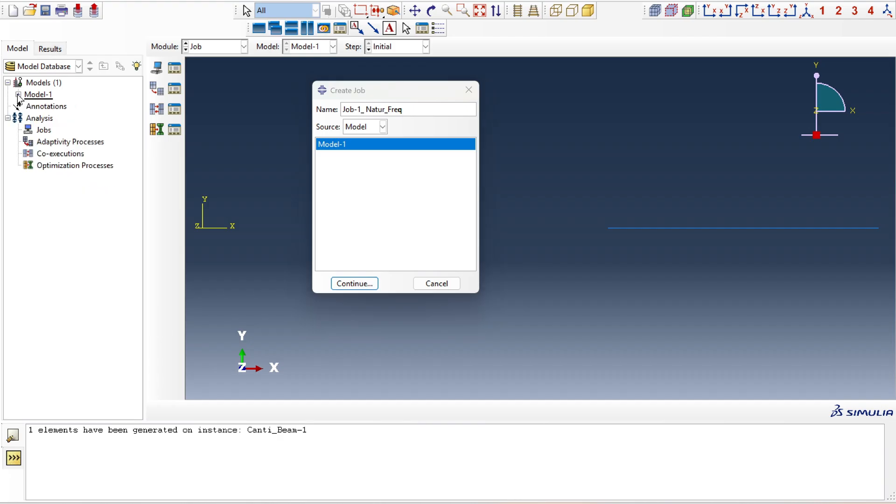
pyautogui.click(7, 83)
pyautogui.click(7, 82)
pyautogui.click(18, 96)
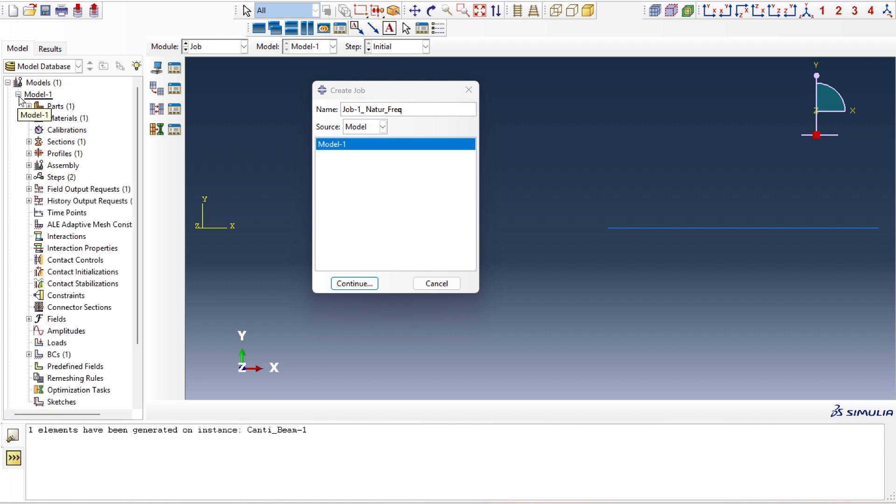
# Step: Remove the space from the job name so it reads Job-1_Natur_Freq, and create the job as a full analysis with default settings
pyautogui.click(352, 287)
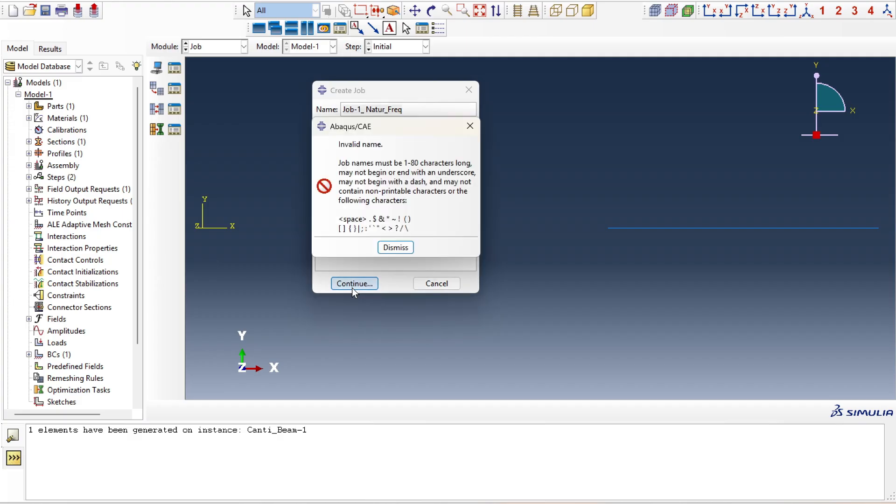
pyautogui.click(395, 249)
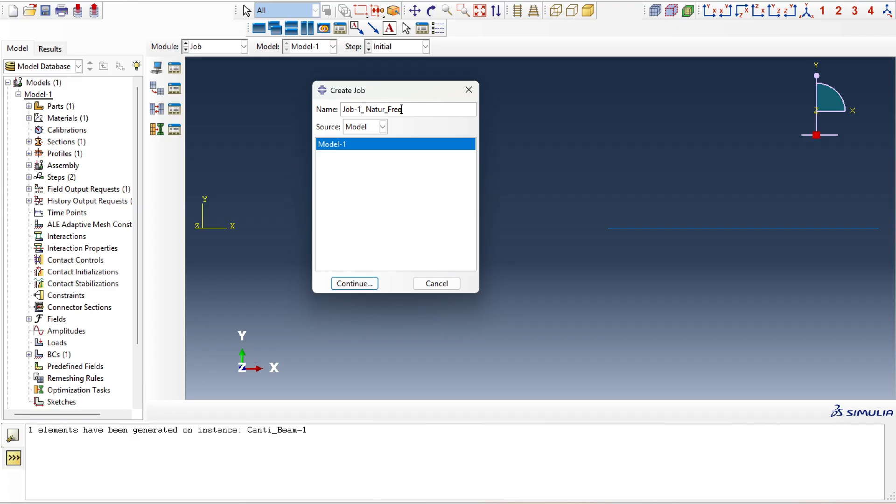
pyautogui.click(371, 110)
pyautogui.click(357, 283)
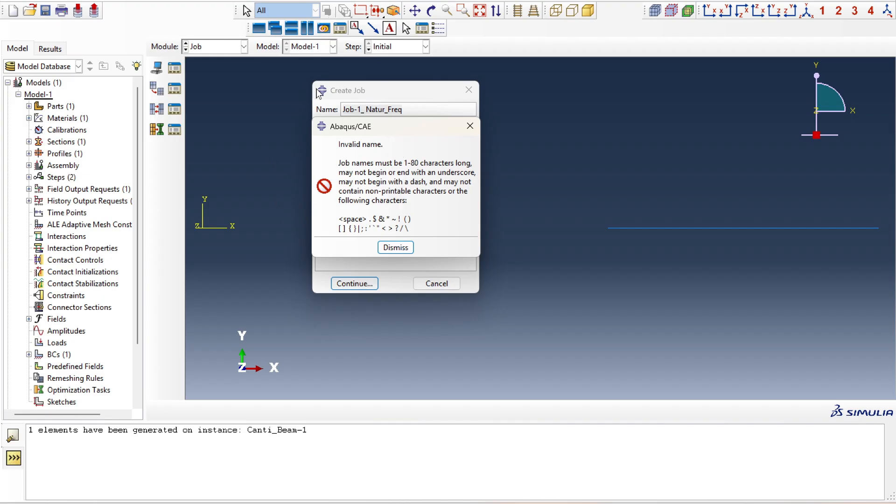
pyautogui.click(394, 248)
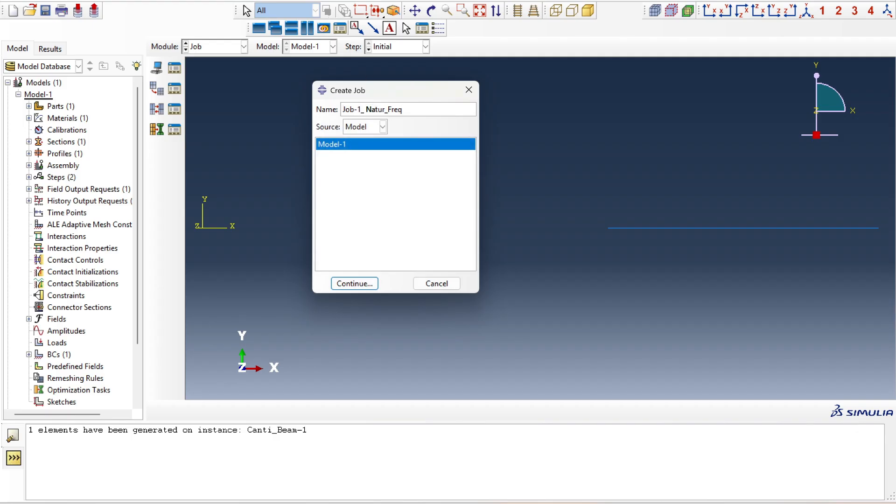
pyautogui.press('BackSpace')
pyautogui.click(355, 284)
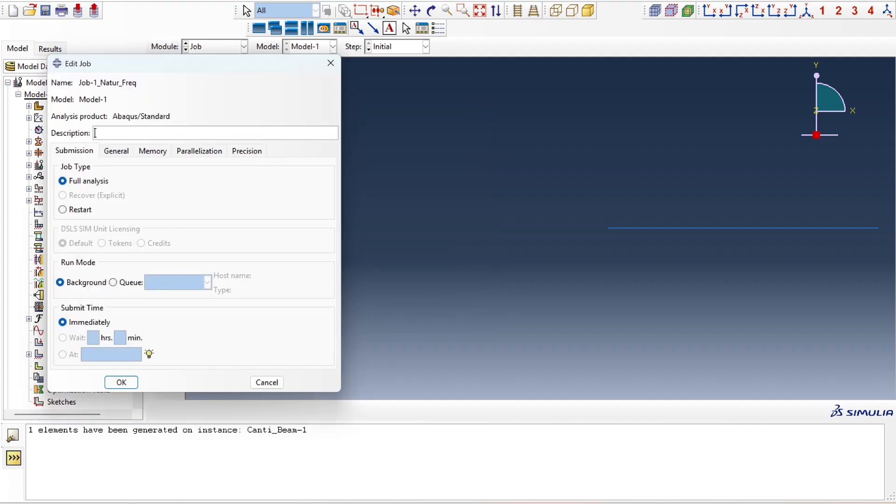
pyautogui.click(115, 381)
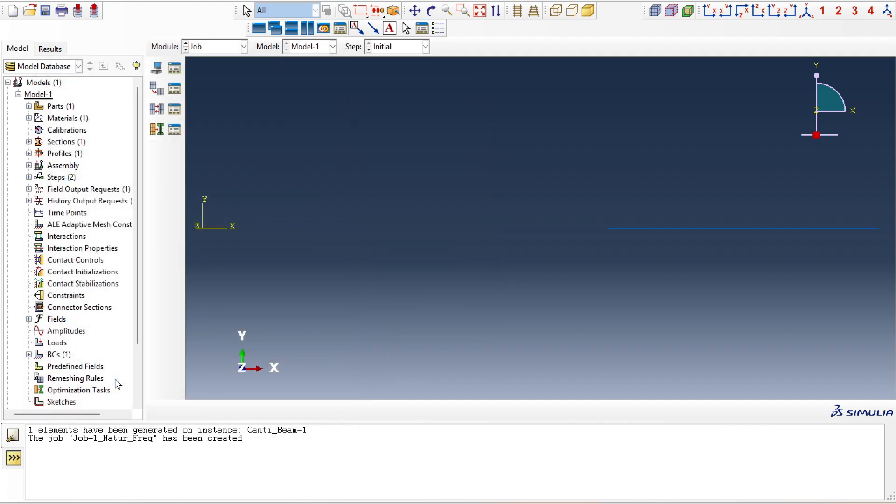
# Step: Run a data check on Job-1_Natur_Freq and follow its progress messages
pyautogui.click(175, 70)
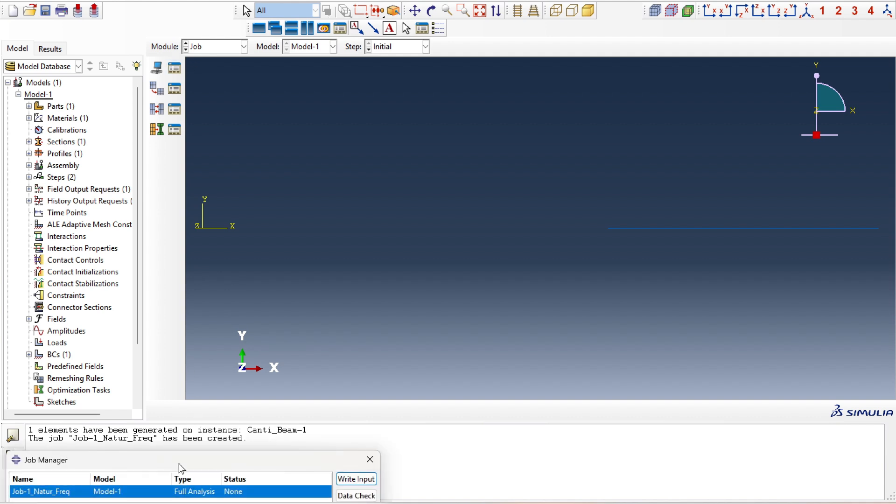
pyautogui.moveTo(179, 461); pyautogui.dragTo(379, 89)
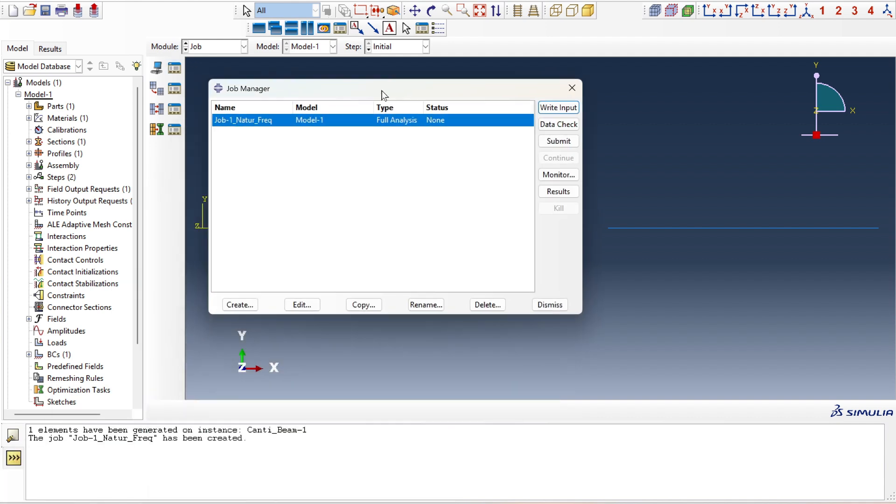
pyautogui.click(554, 125)
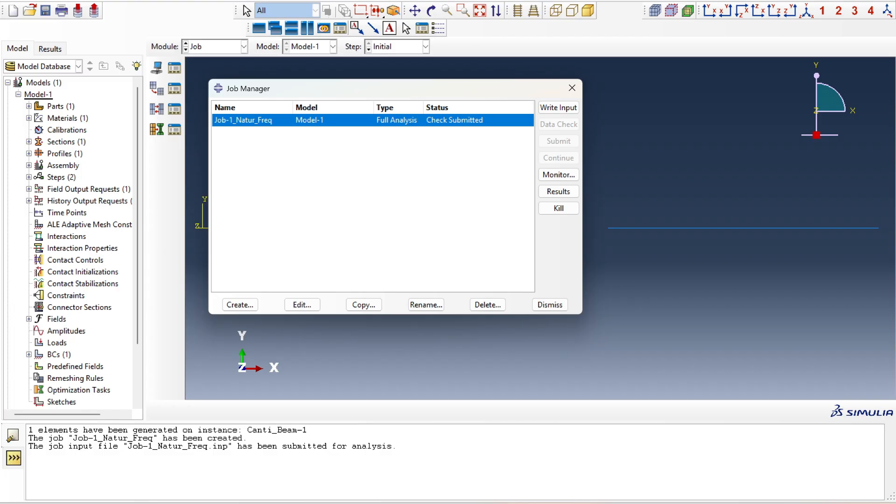
pyautogui.moveTo(397, 446); pyautogui.dragTo(28, 447)
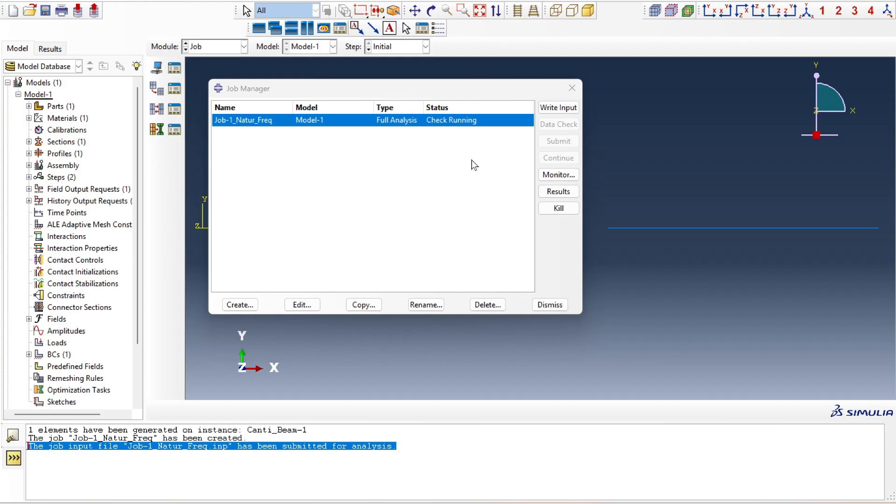
pyautogui.click(553, 179)
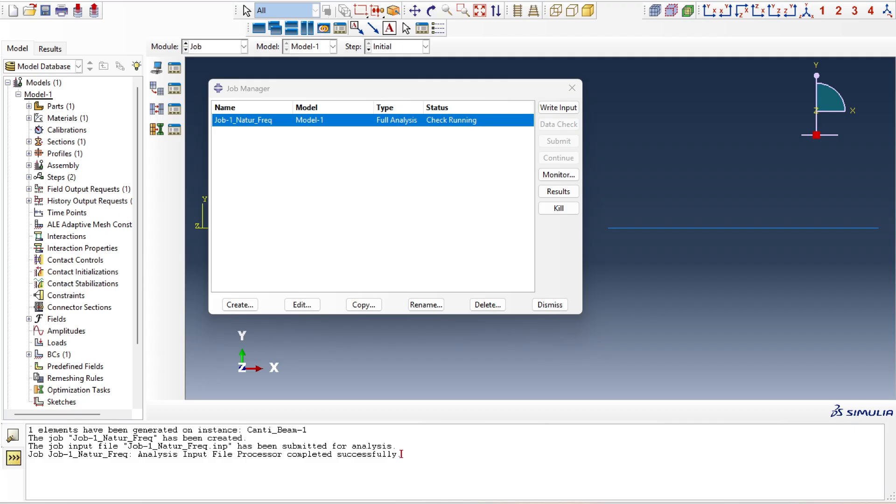
pyautogui.moveTo(402, 454); pyautogui.dragTo(212, 454)
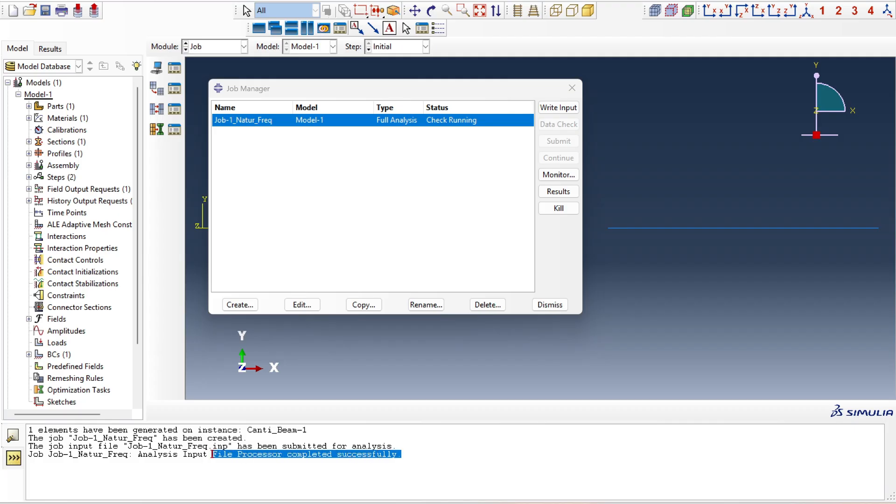
pyautogui.click(402, 454)
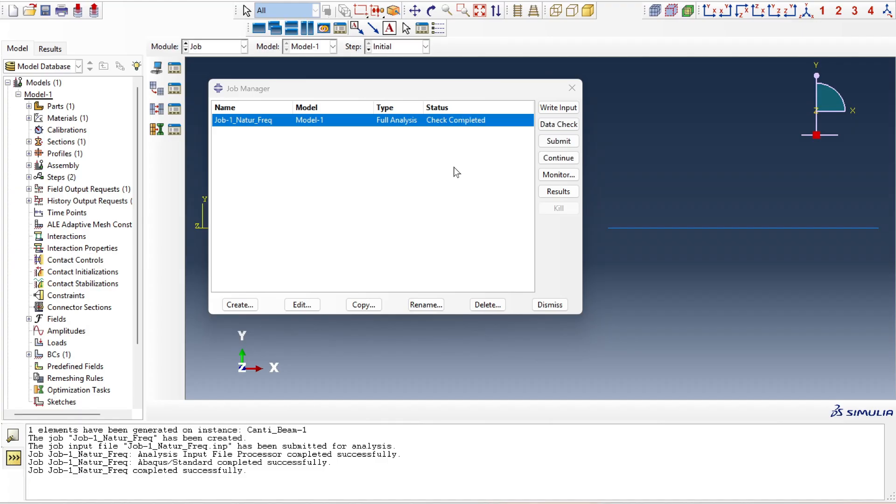
# Step: Submit Job-1_Natur_Freq for full analysis, overwriting the existing job files
pyautogui.click(552, 147)
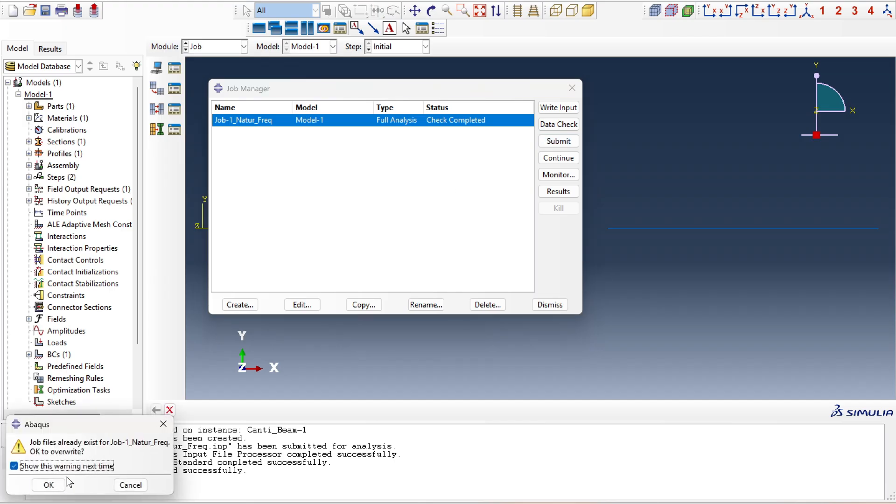
pyautogui.click(48, 485)
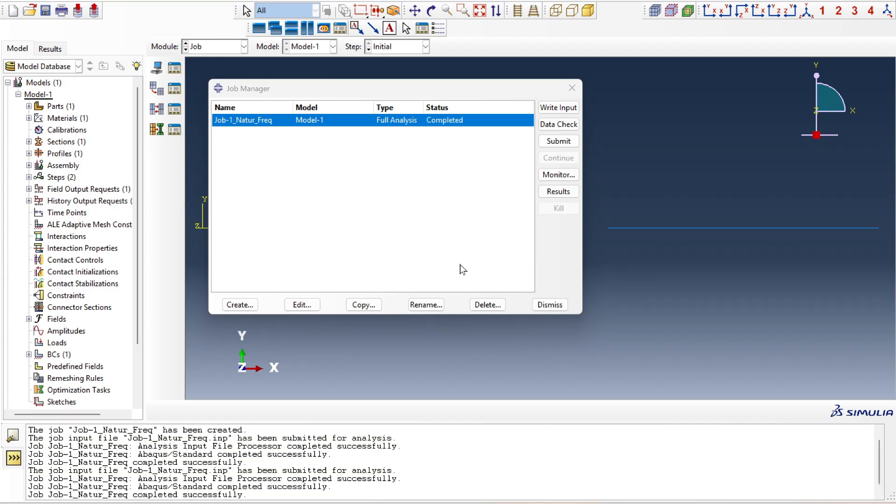
# Step: Examine the job monitor, the job's status and the analysis messages for Job-1_Natur_Freq
pyautogui.click(563, 177)
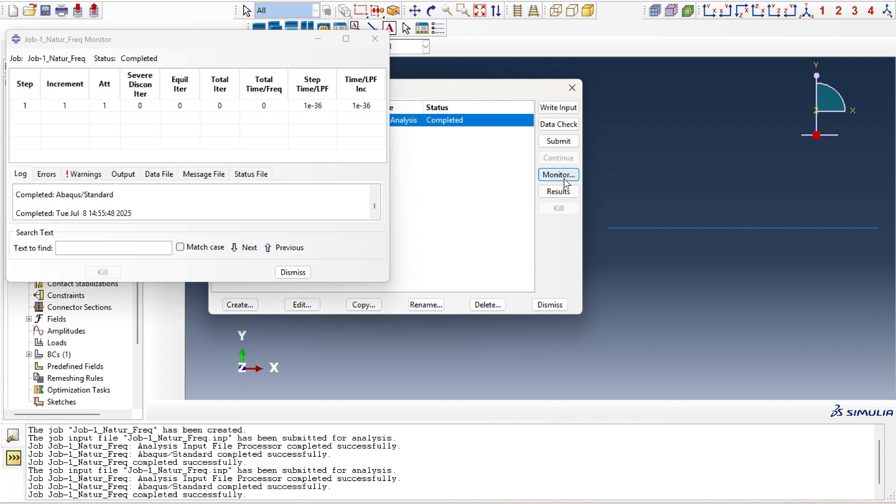
pyautogui.moveTo(189, 47); pyautogui.dragTo(493, 112)
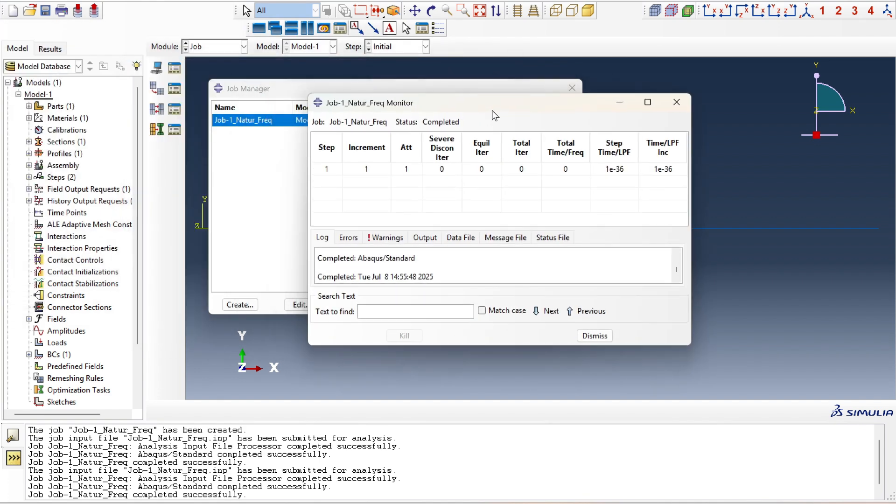
pyautogui.click(595, 339)
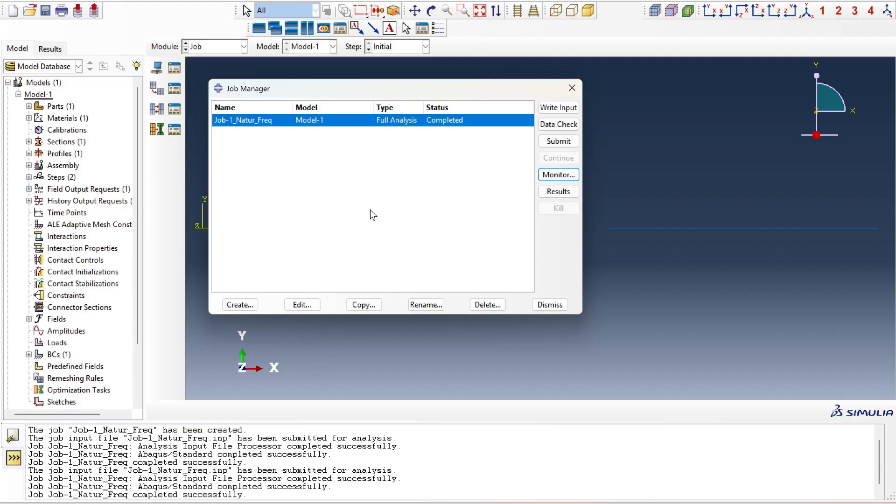
pyautogui.moveTo(374, 111)
pyautogui.mouseDown()
pyautogui.moveTo(321, 111)
pyautogui.moveTo(364, 113)
pyautogui.mouseUp()
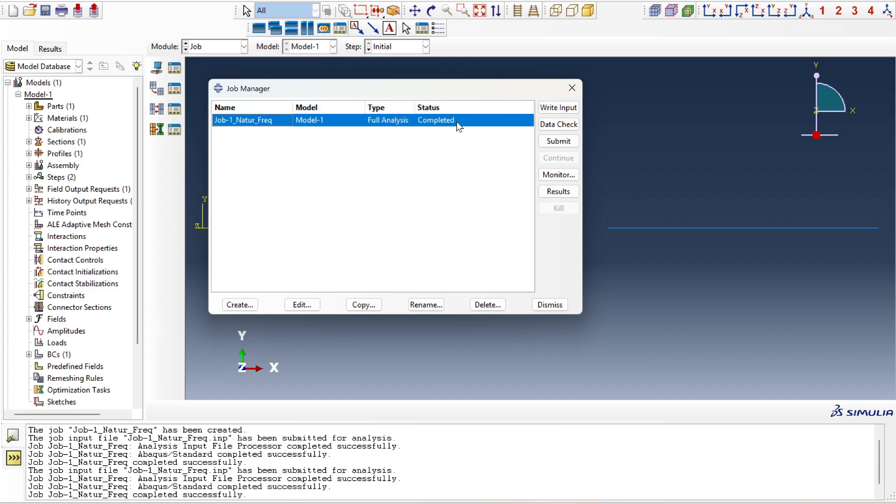
pyautogui.doubleClick(280, 494)
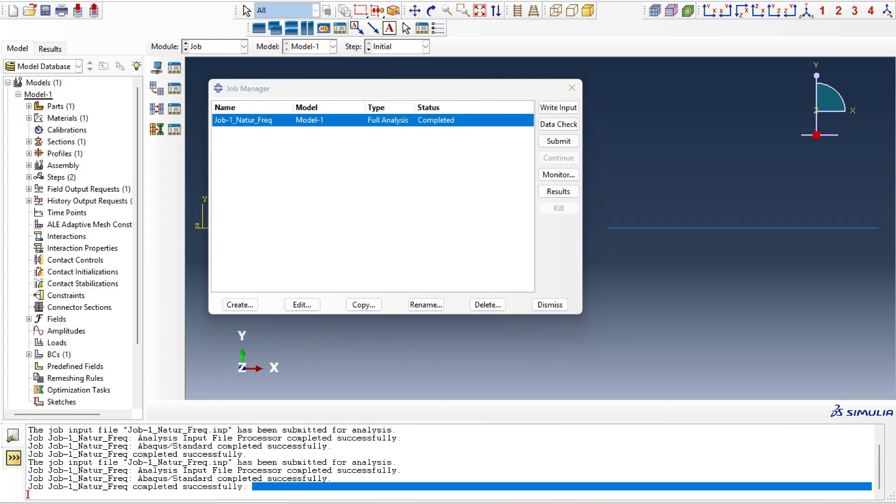
pyautogui.click(207, 486)
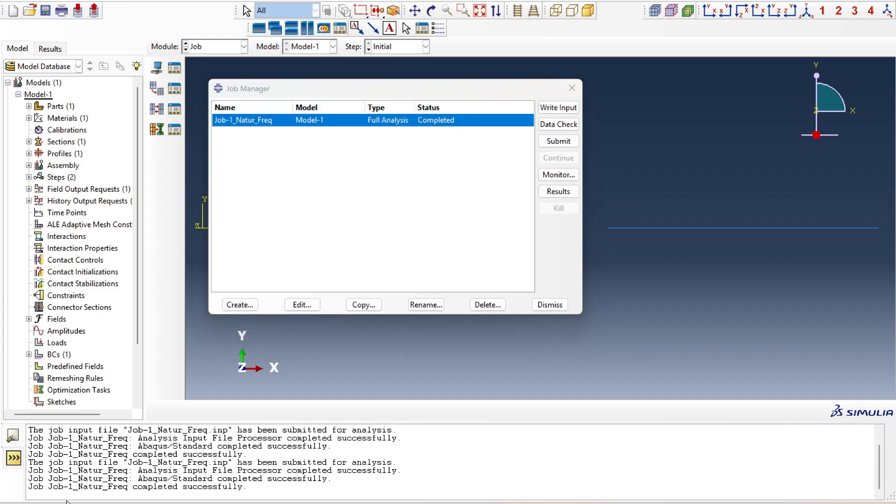
pyautogui.click(48, 487)
pyautogui.moveTo(243, 487); pyautogui.dragTo(46, 486)
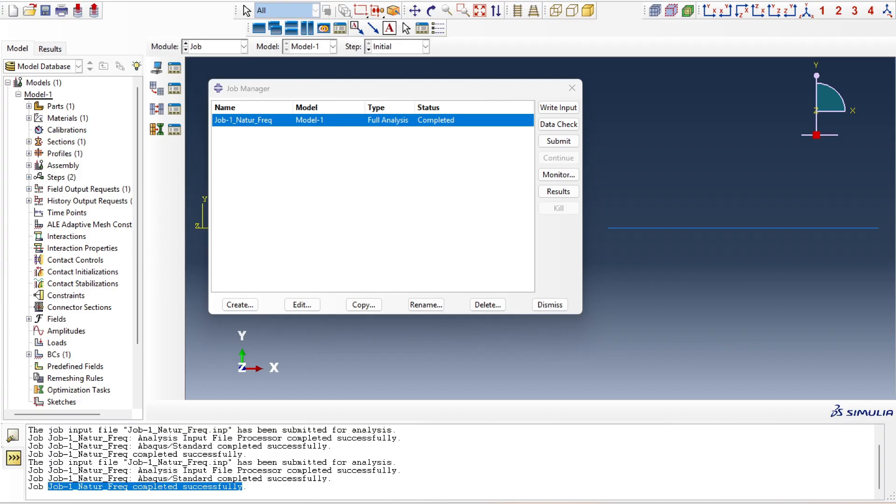
pyautogui.click(305, 286)
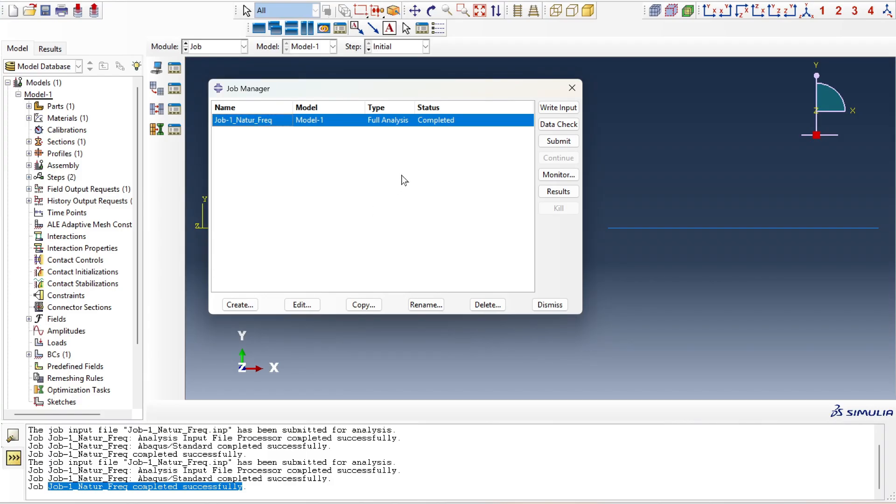
# Step: Open the results of Job-1_Natur_Freq and superimpose the deformed displacement-magnitude contours on the undeformed beam shape
pyautogui.click(550, 194)
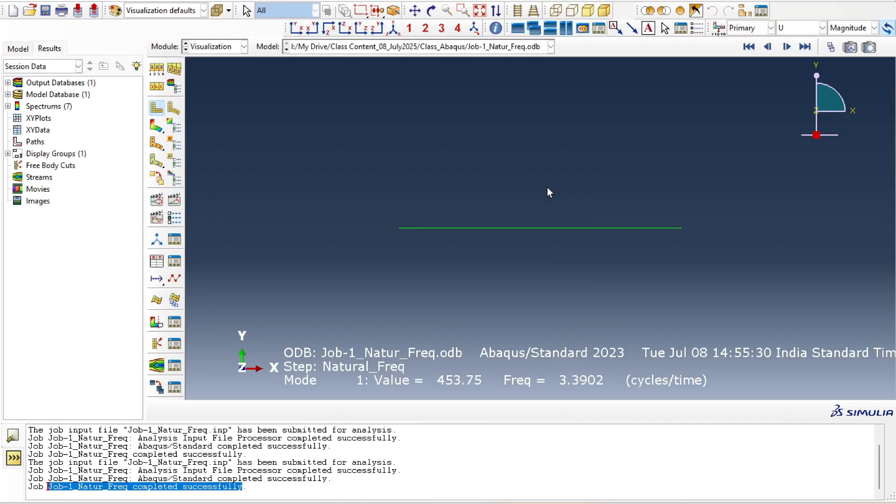
pyautogui.click(156, 126)
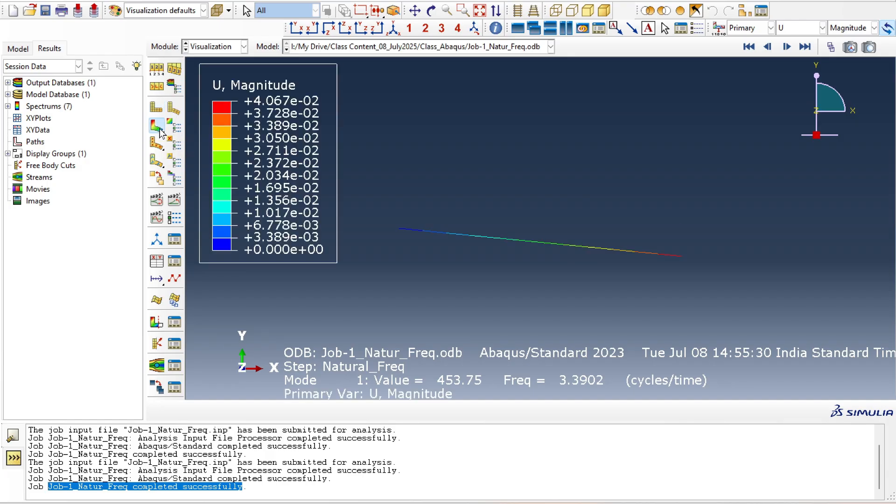
pyautogui.click(160, 179)
pyautogui.click(161, 110)
pyautogui.click(174, 109)
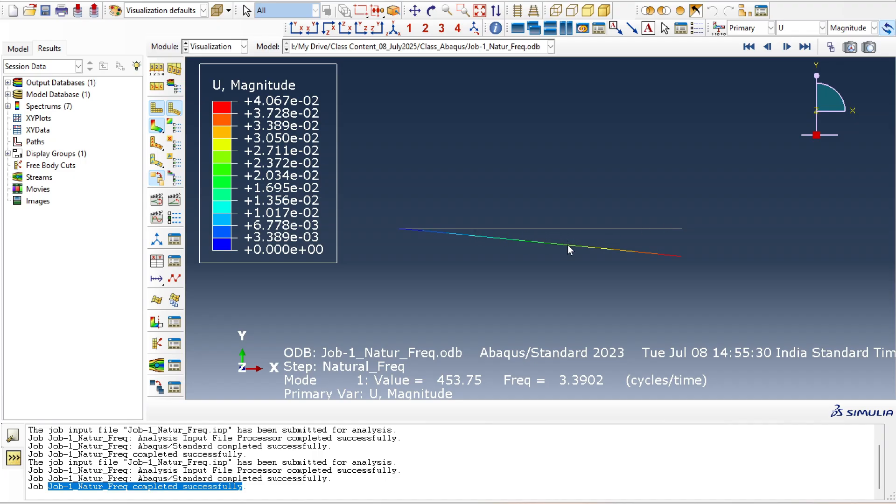
# Step: Advance the displayed results to vibration mode 2
pyautogui.click(786, 46)
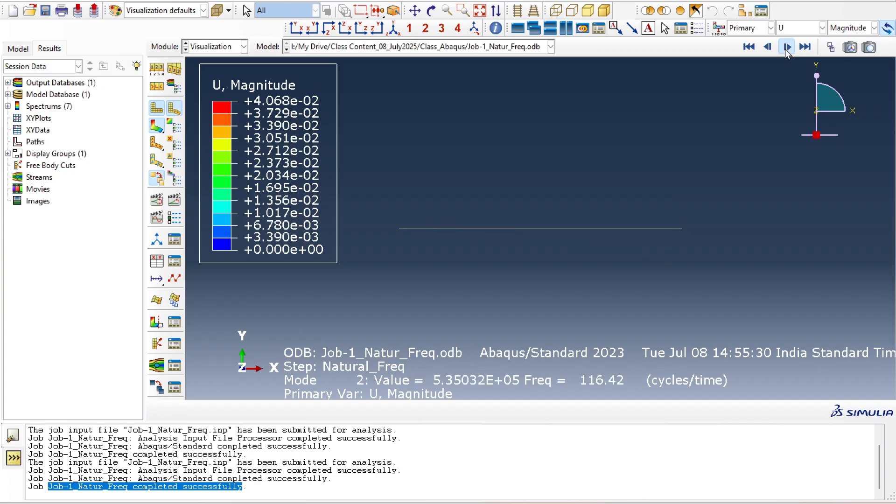
# Step: Advance the displayed results to vibration mode 3 and review the step's frame list of modes and frequencies
pyautogui.click(787, 47)
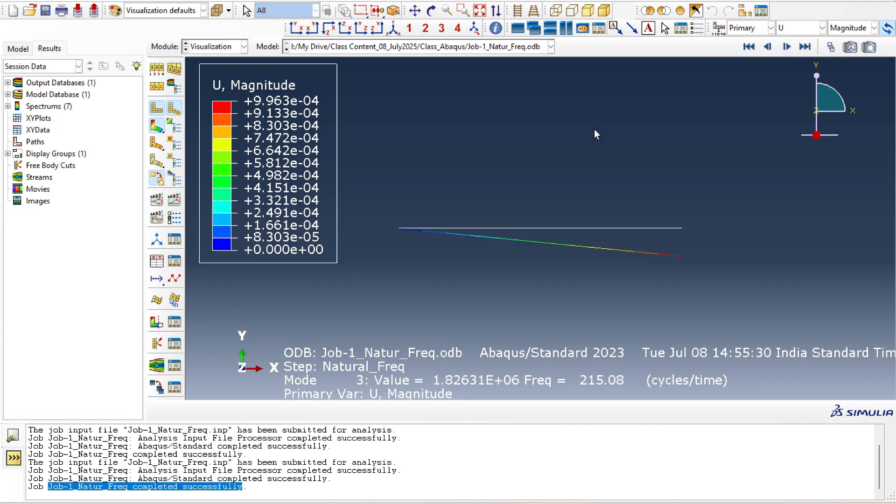
pyautogui.click(146, 0)
pyautogui.click(159, 8)
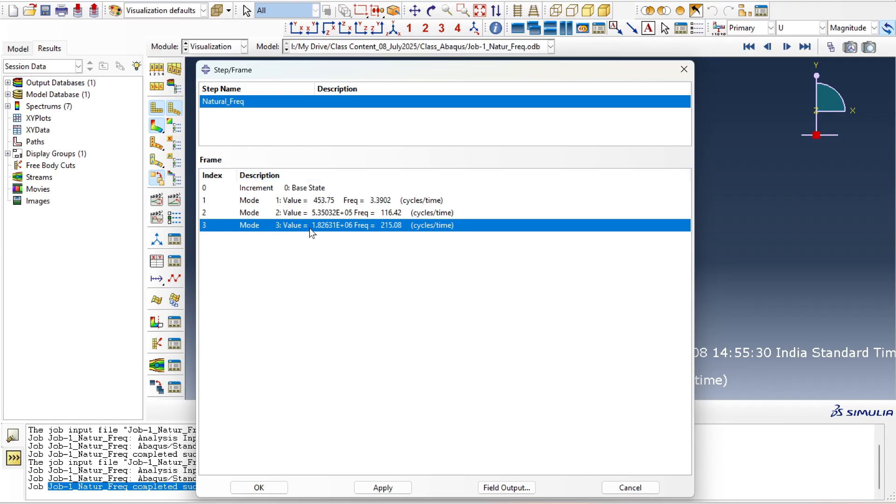
pyautogui.click(513, 344)
pyautogui.click(629, 487)
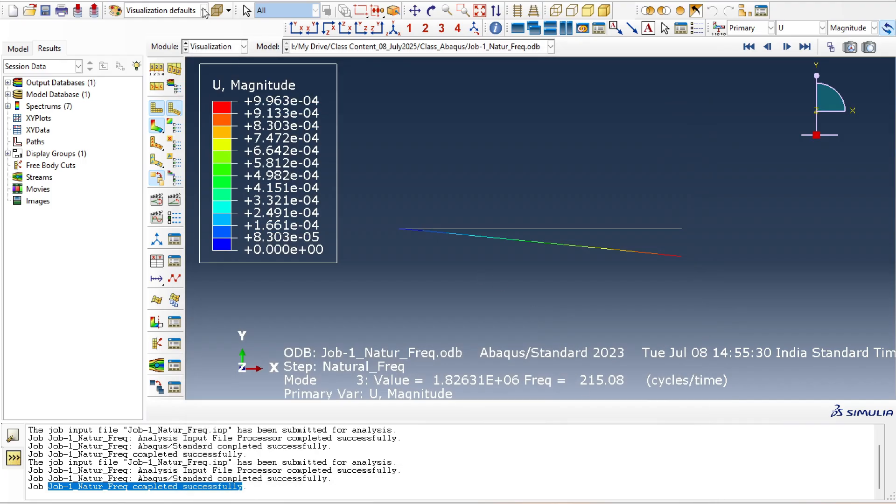
# Step: Seed the beam edge by number with 3 elements and no bias in the Mesh module, deleting the invalidated mesh
pyautogui.click(204, 46)
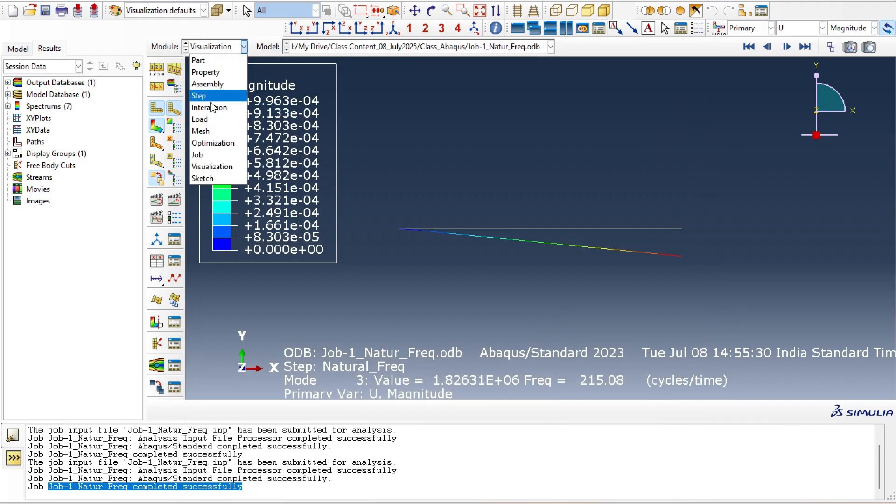
pyautogui.press('Escape')
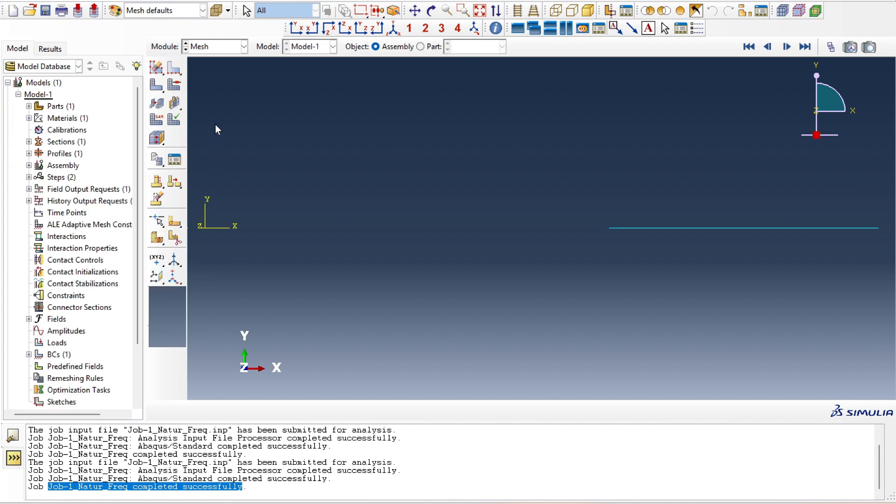
pyautogui.click(173, 74)
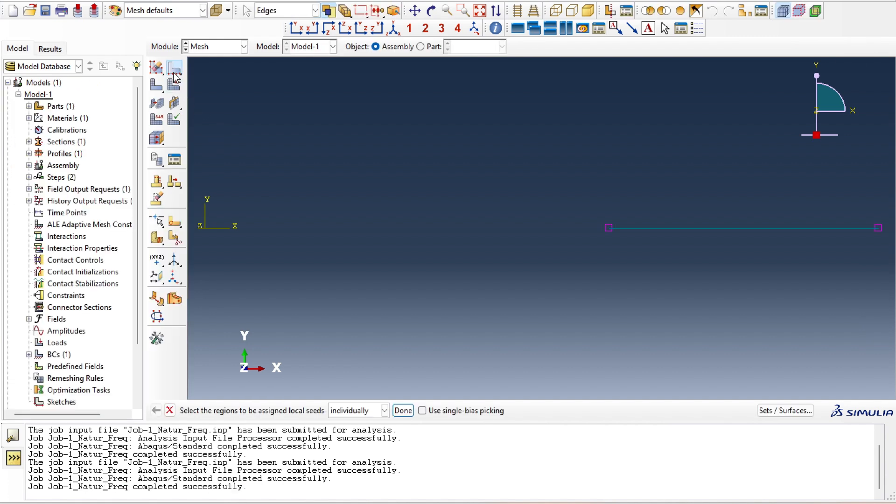
pyautogui.moveTo(582, 163); pyautogui.dragTo(836, 280)
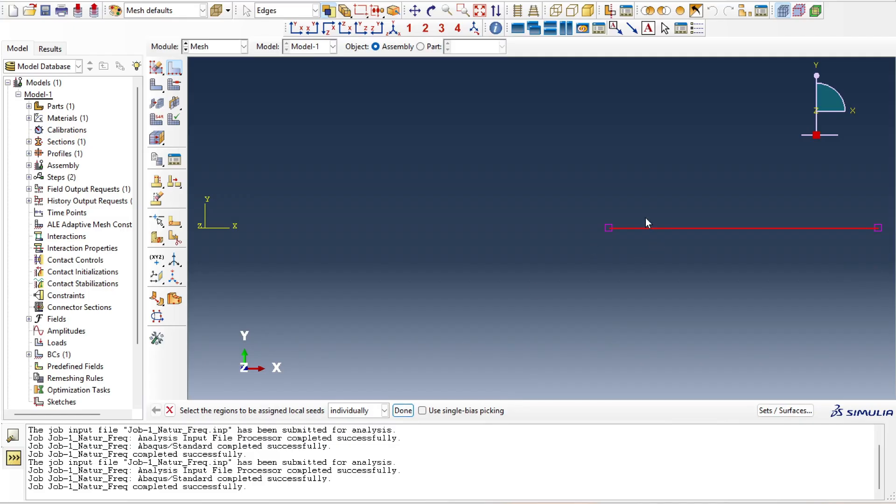
pyautogui.click(403, 410)
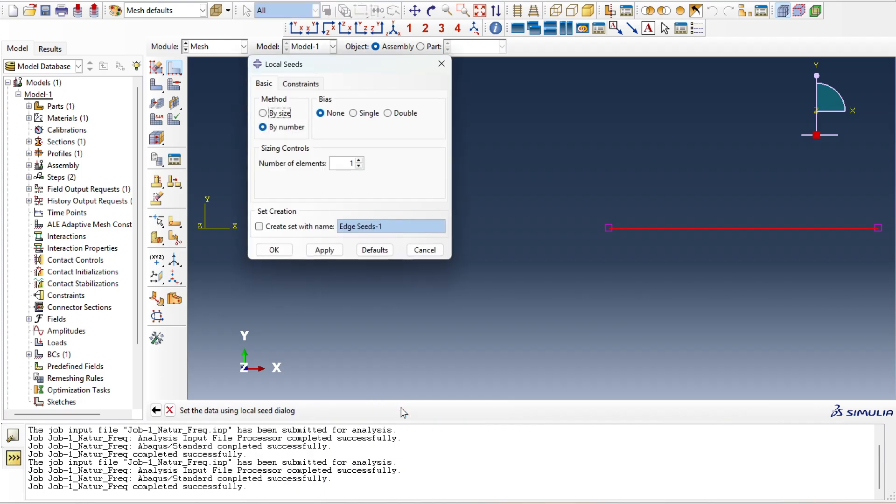
pyautogui.click(362, 162)
pyautogui.click(362, 163)
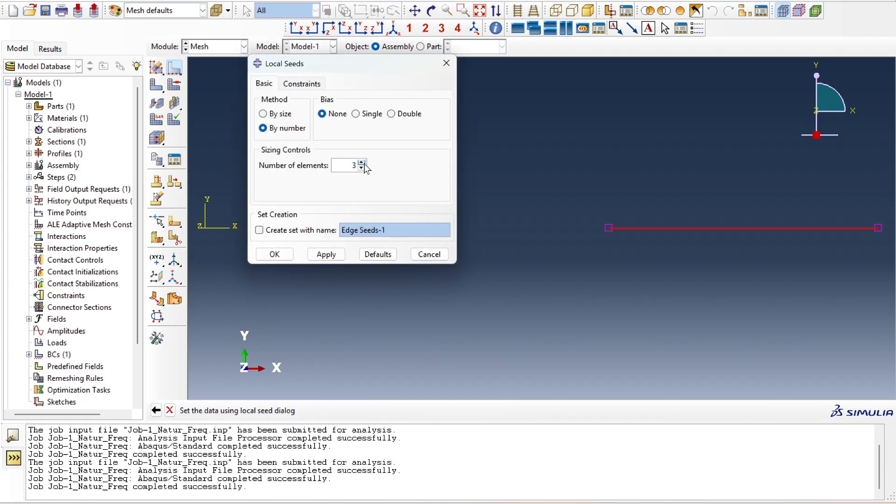
pyautogui.click(325, 254)
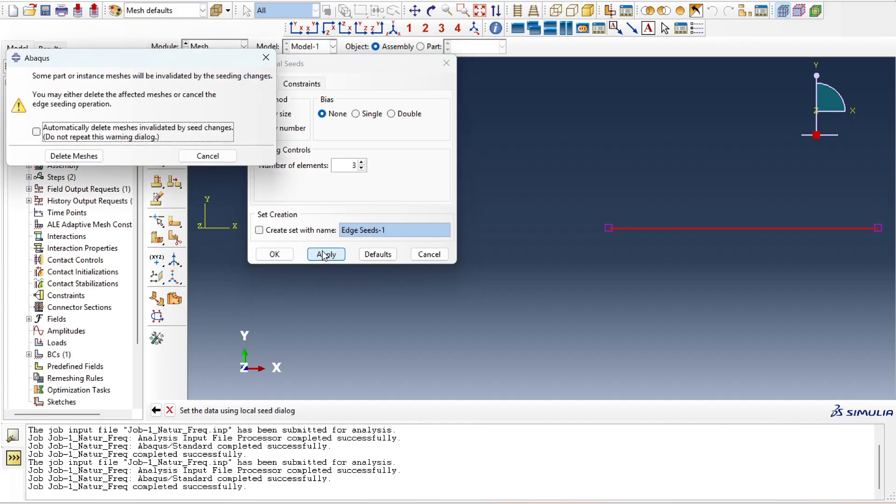
pyautogui.click(73, 156)
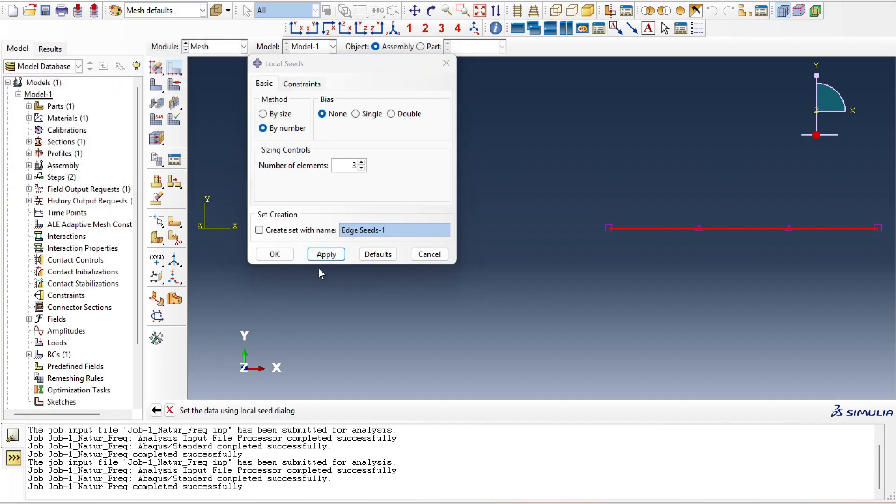
pyautogui.click(284, 256)
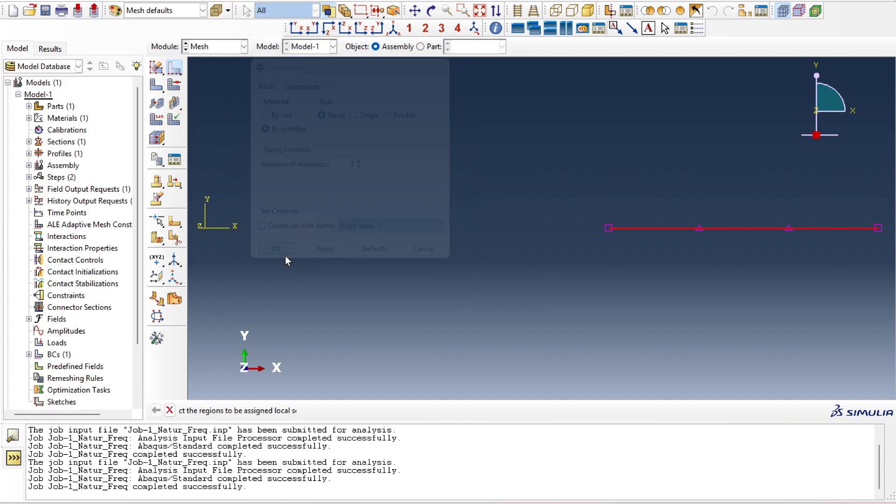
# Step: Mesh the beam instance with the new edge seeds and check the element generation message
pyautogui.click(156, 85)
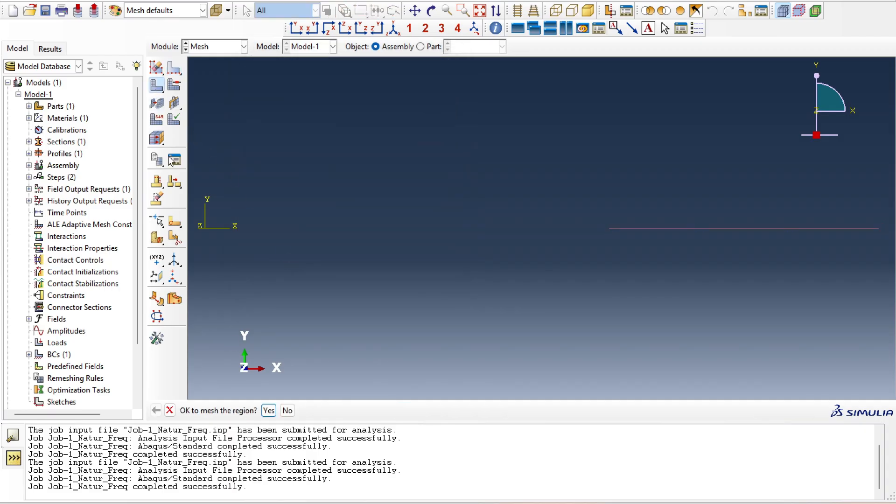
pyautogui.click(269, 410)
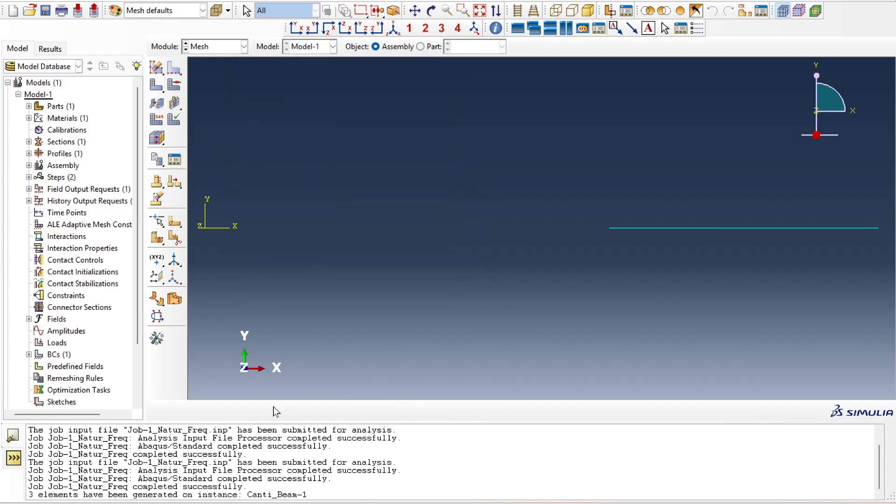
pyautogui.moveTo(26, 494); pyautogui.dragTo(307, 494)
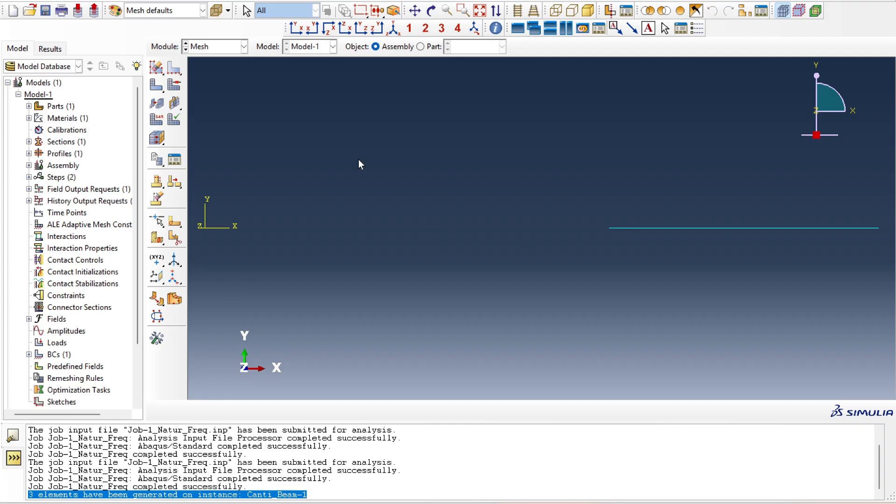
# Step: Create a full-analysis job named Job-2_New from Model-1, keeping the default job settings
pyautogui.click(206, 47)
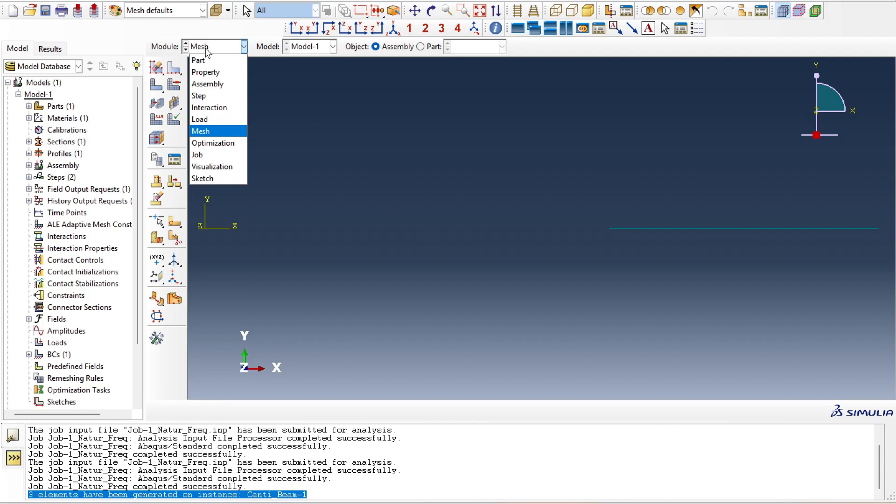
pyautogui.click(214, 153)
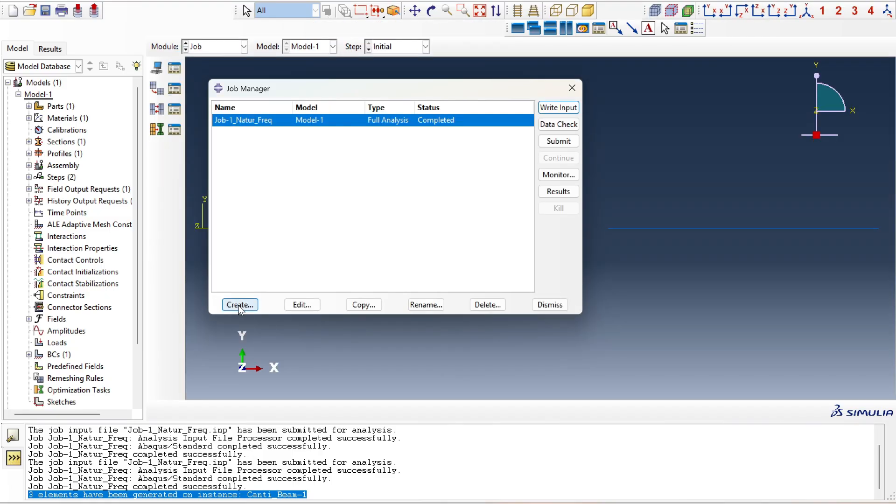
pyautogui.click(239, 305)
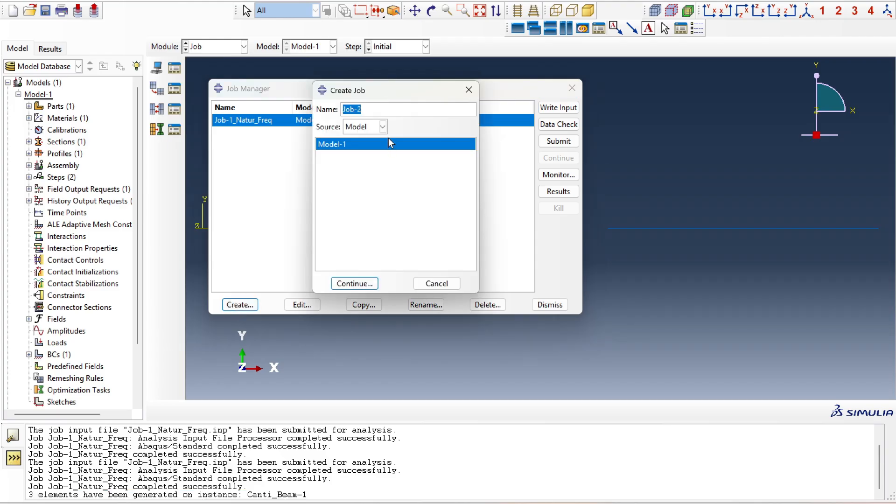
pyautogui.write('_New')
pyautogui.moveTo(380, 109); pyautogui.dragTo(349, 109)
pyautogui.click(354, 283)
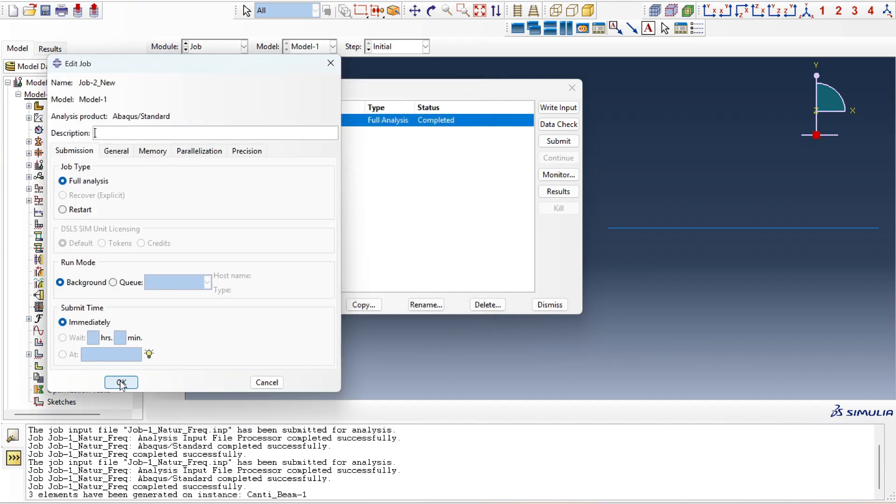
pyautogui.click(121, 381)
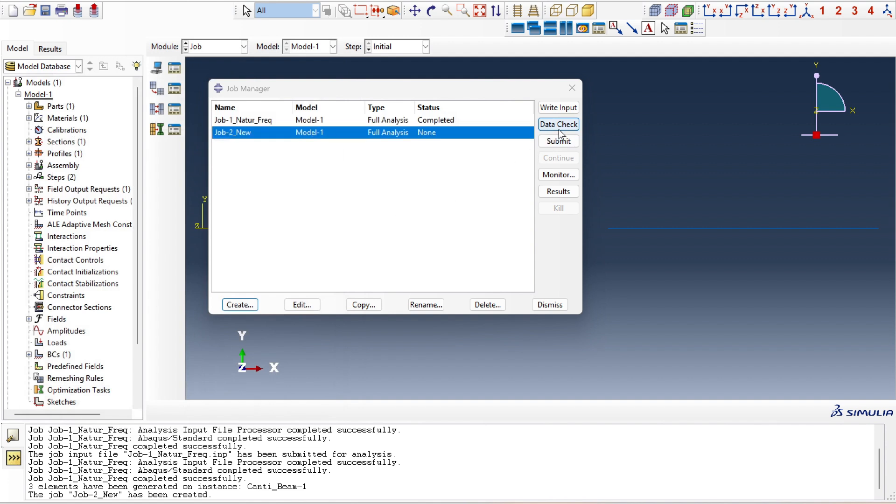
# Step: Submit Job-2_New for analysis and check its progress in the job monitor
pyautogui.click(551, 144)
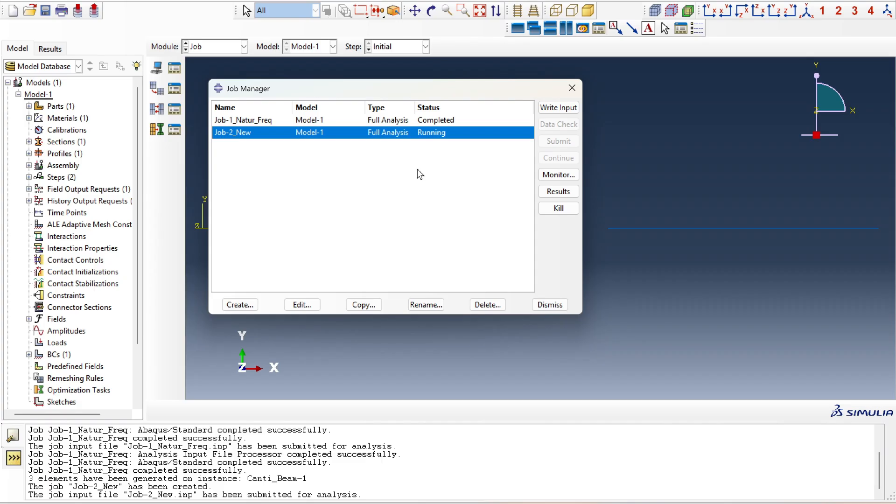
pyautogui.click(576, 174)
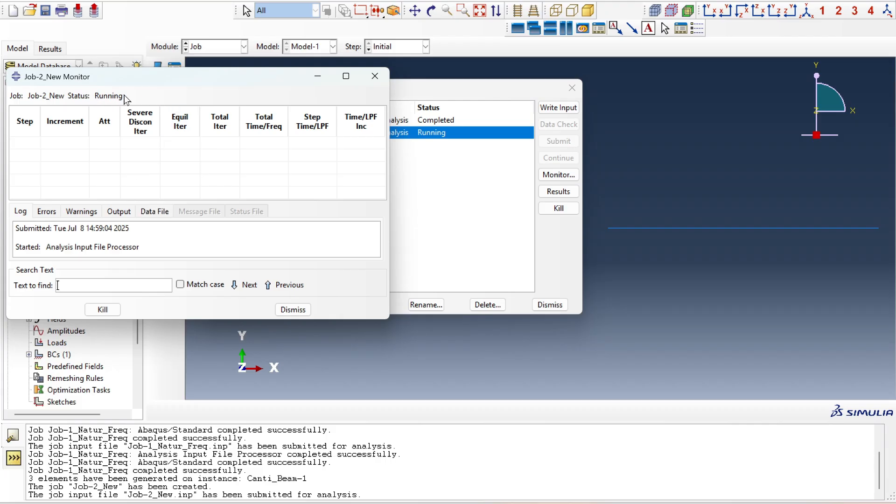
pyautogui.click(318, 82)
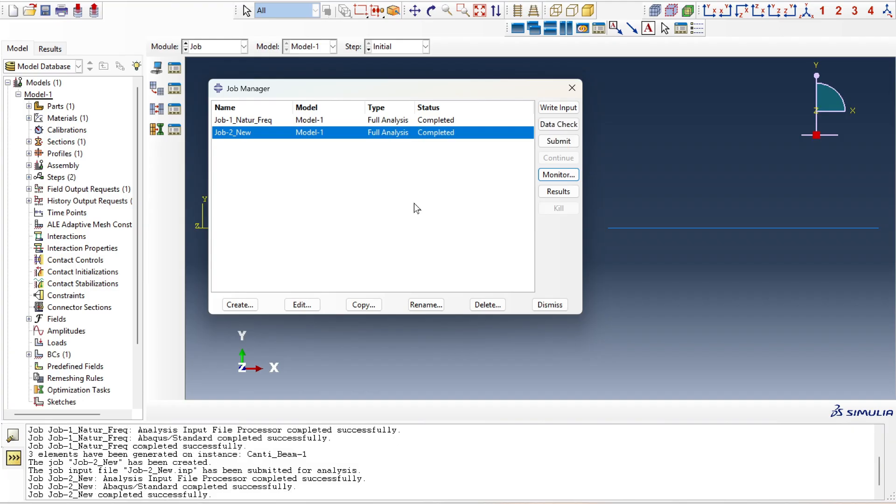
# Step: Open the results of Job-2_New and superimpose the deformed displacement-magnitude contours on the undeformed beam
pyautogui.click(557, 191)
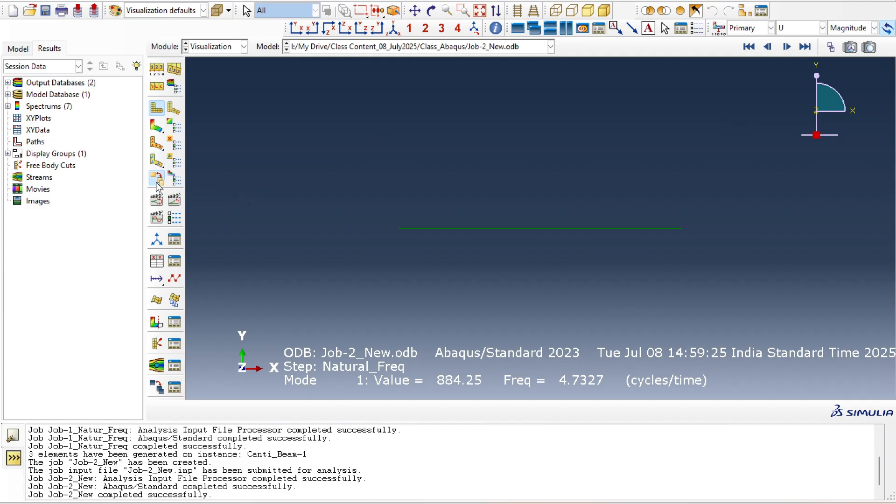
pyautogui.click(156, 125)
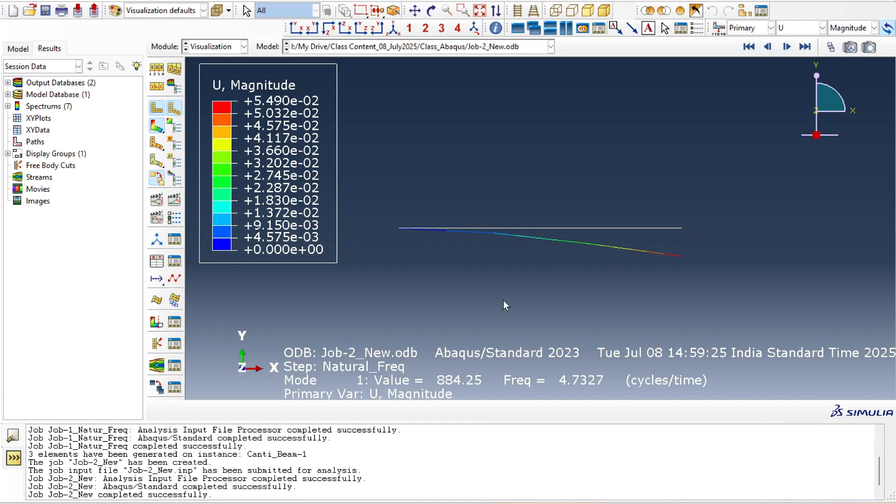
# Step: Review the frame list of modes and frequencies for the Natural_Freq step of Job-2_New
pyautogui.click(150, 1)
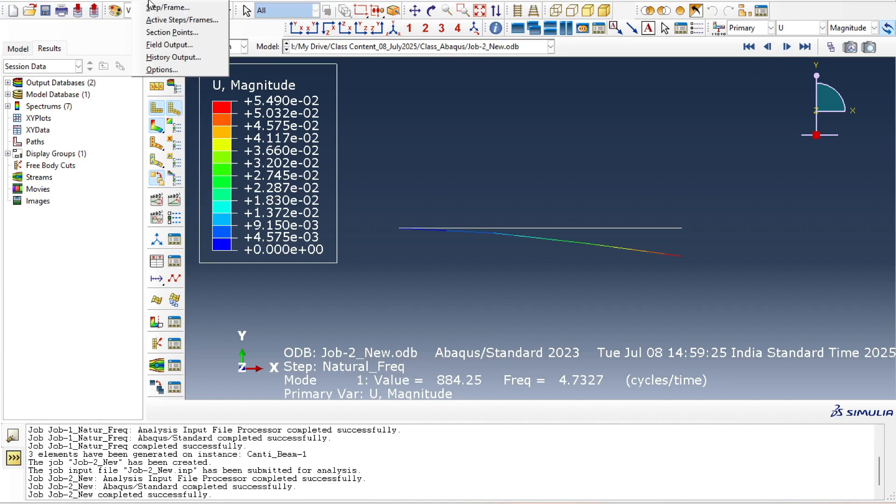
pyautogui.click(151, 7)
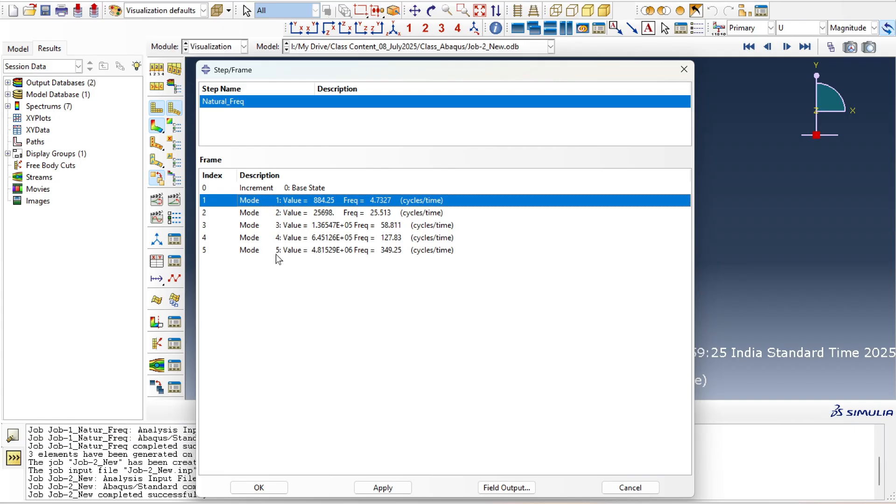
pyautogui.click(641, 491)
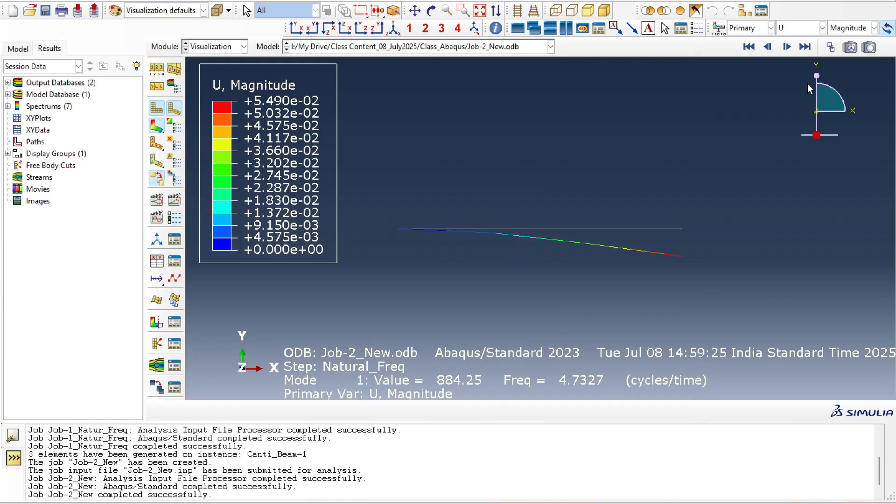
# Step: Step forward through the mode shapes of Job-2_New from mode 1 up to mode 5
pyautogui.click(791, 50)
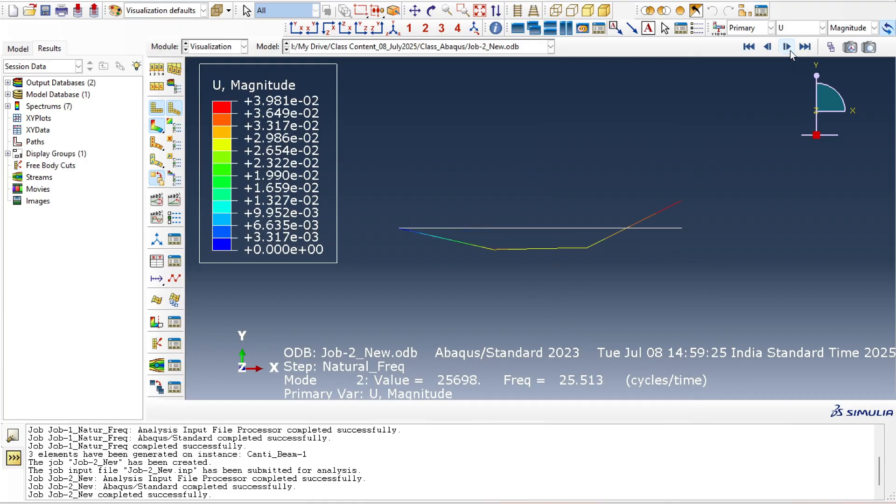
pyautogui.click(790, 50)
pyautogui.click(791, 50)
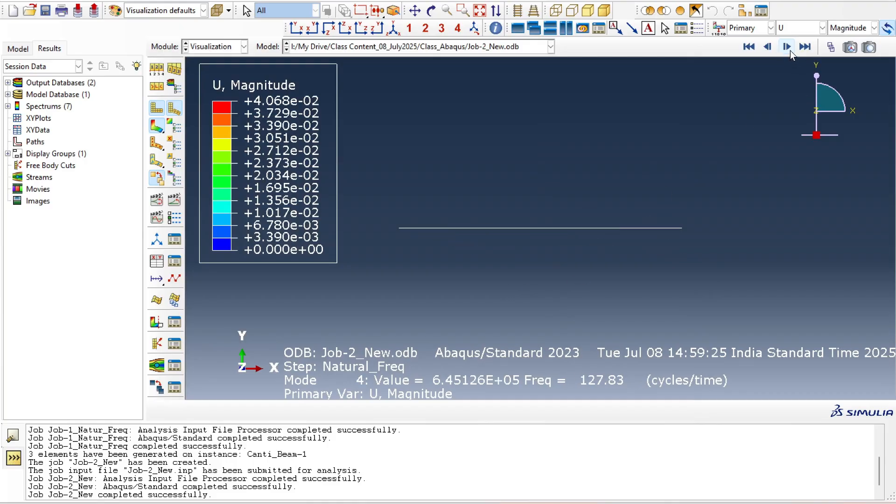
pyautogui.click(790, 50)
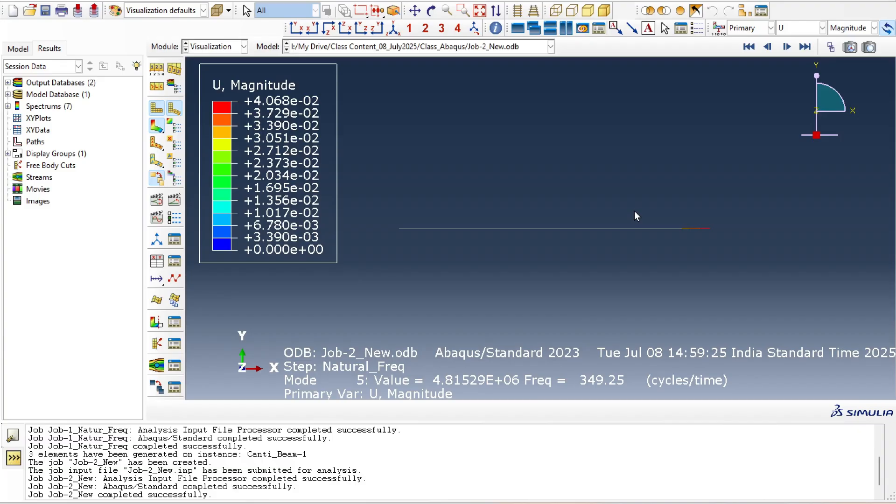
# Step: Step the displayed mode shapes back to mode 1, and advance once more to mode 2
pyautogui.click(766, 48)
pyautogui.click(765, 48)
pyautogui.click(766, 47)
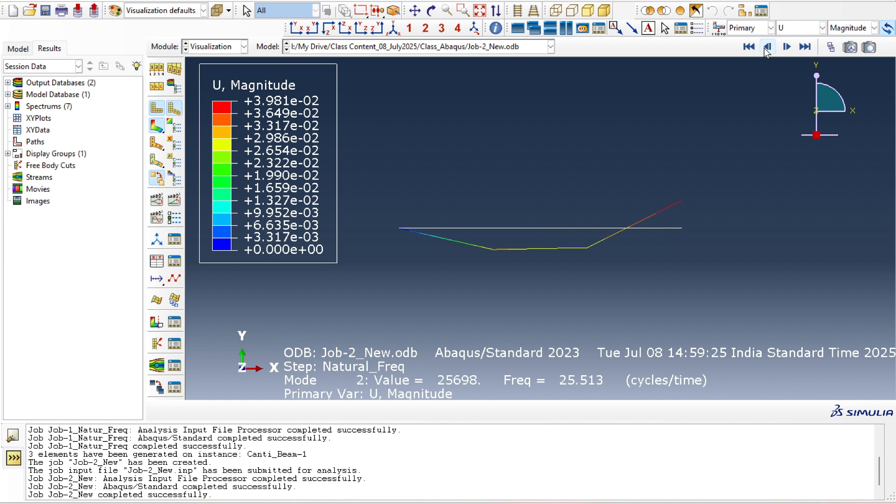
pyautogui.click(765, 47)
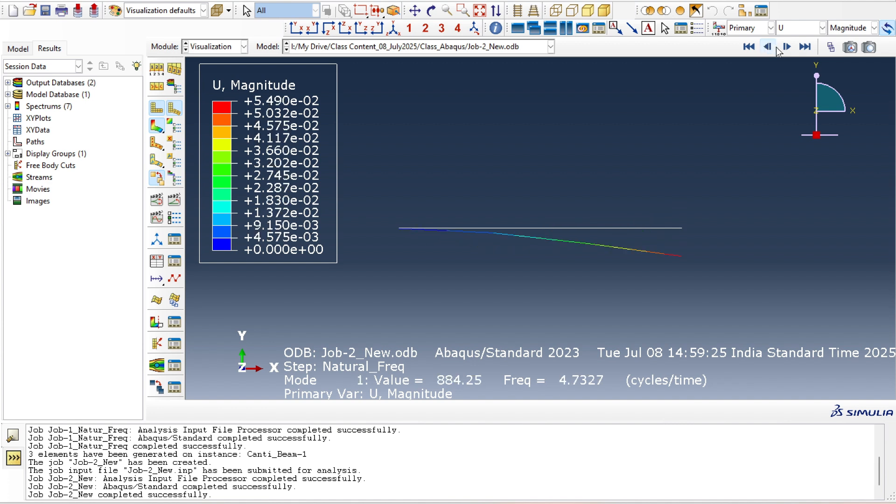
pyautogui.click(786, 48)
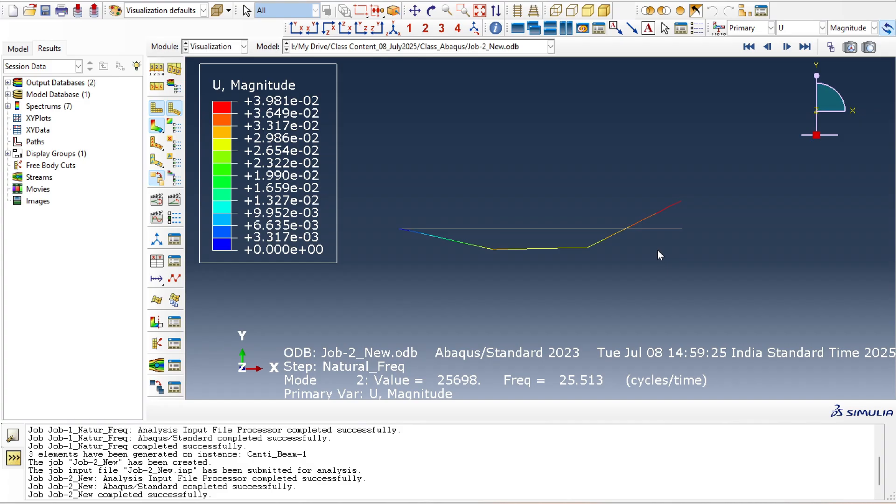
# Step: Seed the cantilever beam's edge by number with 100 elements, deleting the mesh invalidated by the seed change
pyautogui.click(210, 47)
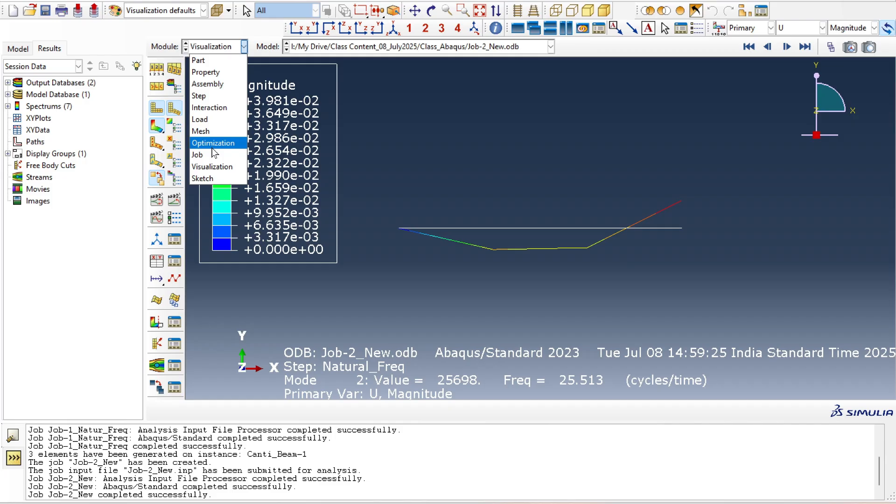
pyautogui.click(213, 132)
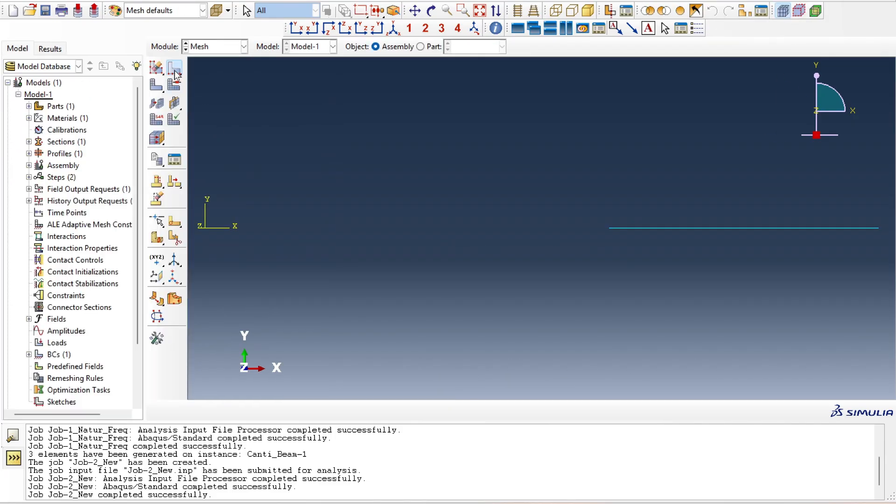
pyautogui.click(174, 70)
pyautogui.moveTo(559, 174); pyautogui.dragTo(884, 266)
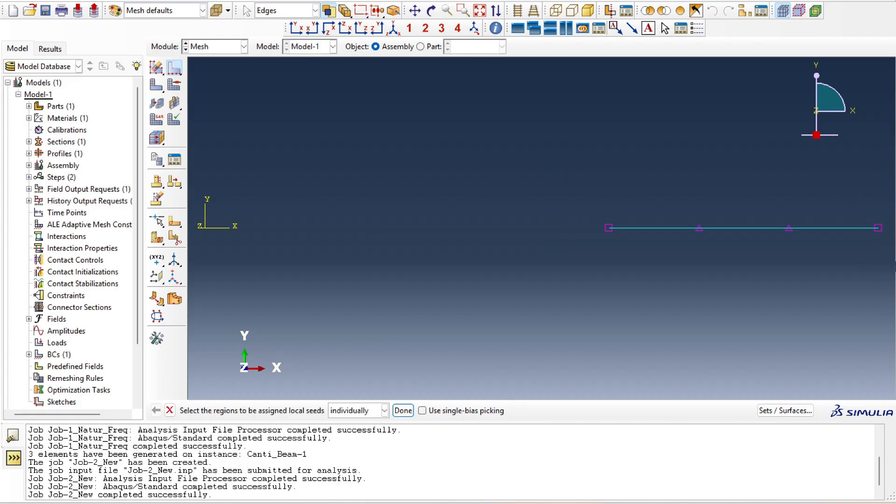
pyautogui.click(403, 411)
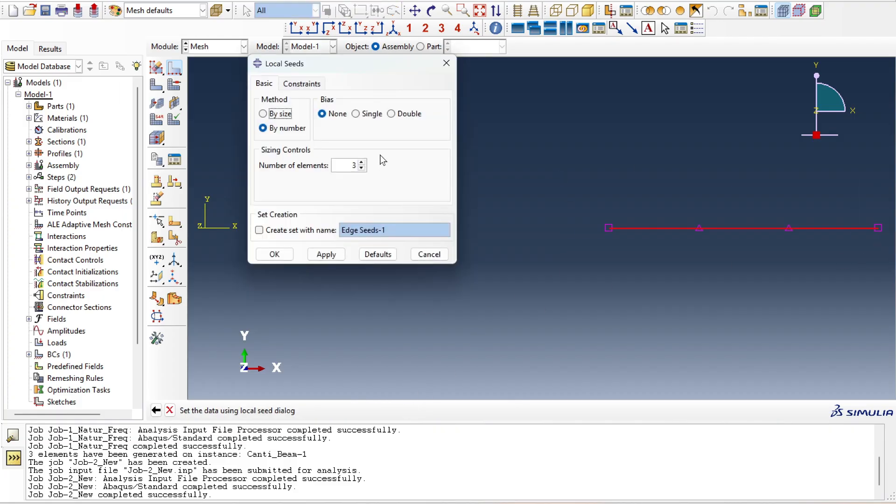
pyautogui.click(353, 165)
pyautogui.write('100')
pyautogui.press('Delete')
pyautogui.click(325, 255)
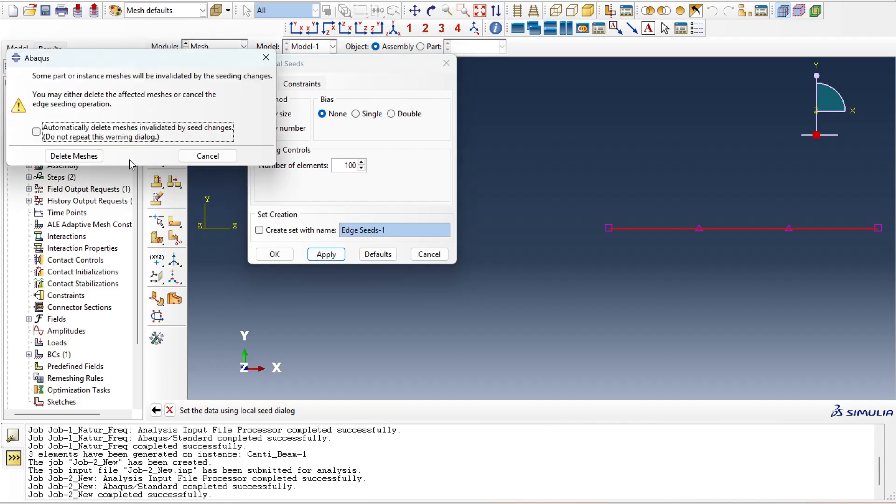
pyautogui.click(93, 158)
pyautogui.click(278, 255)
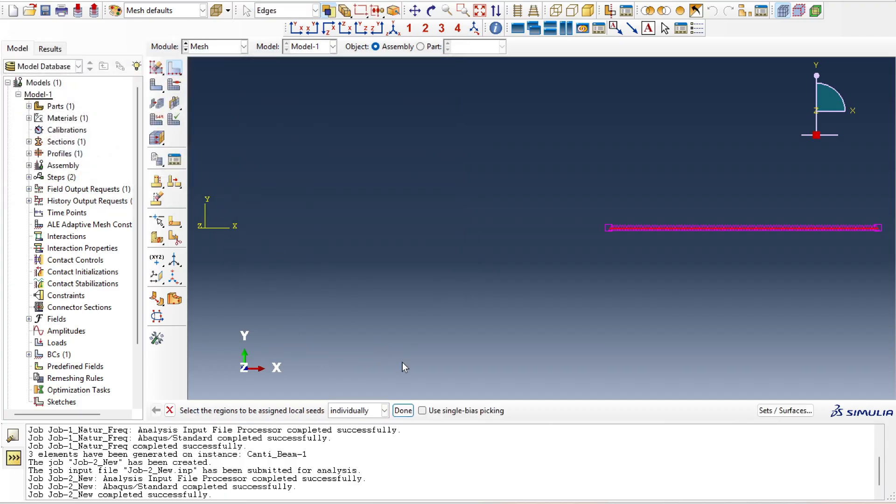
pyautogui.click(404, 412)
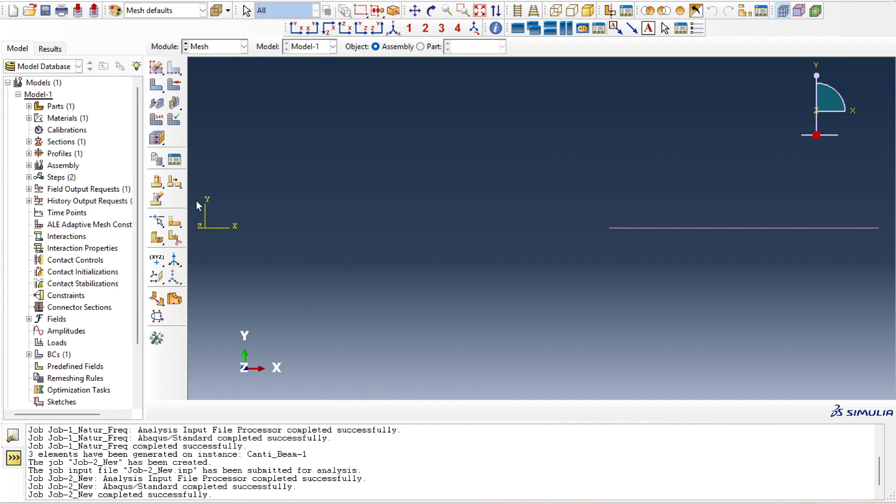
# Step: Mesh the beam instance with the new edge seeds and check the element generation message
pyautogui.click(155, 87)
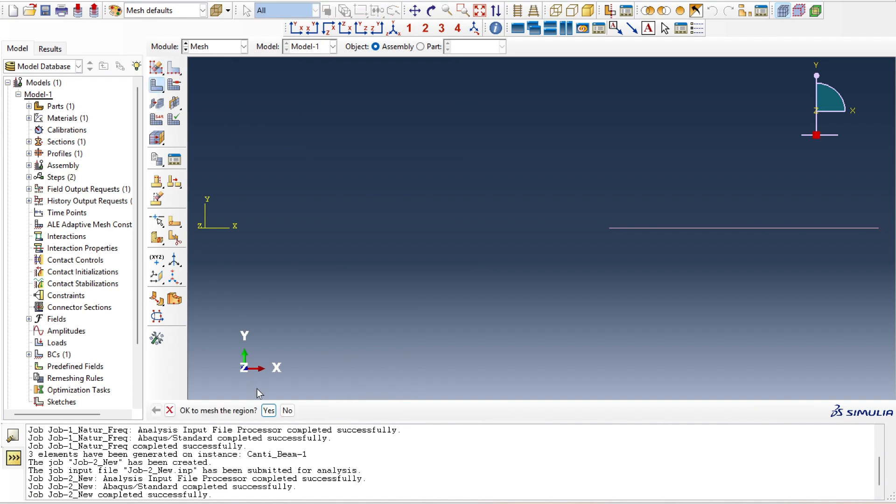
pyautogui.click(269, 410)
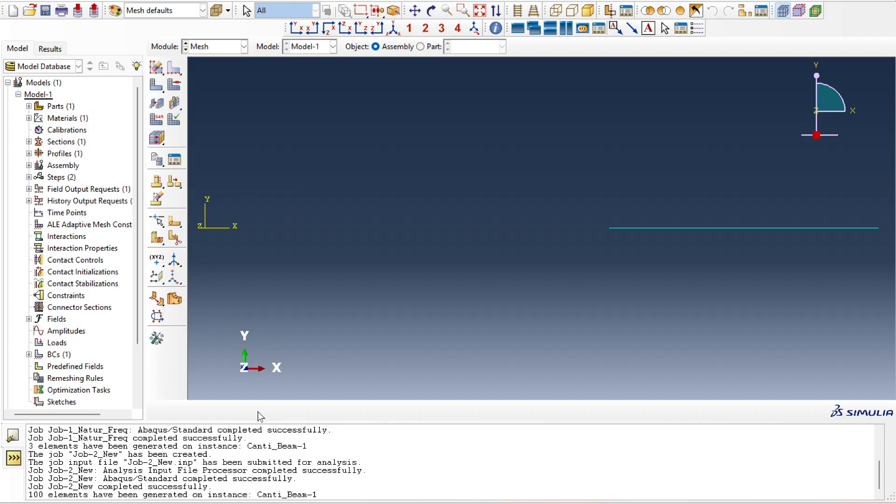
pyautogui.moveTo(27, 494); pyautogui.dragTo(203, 494)
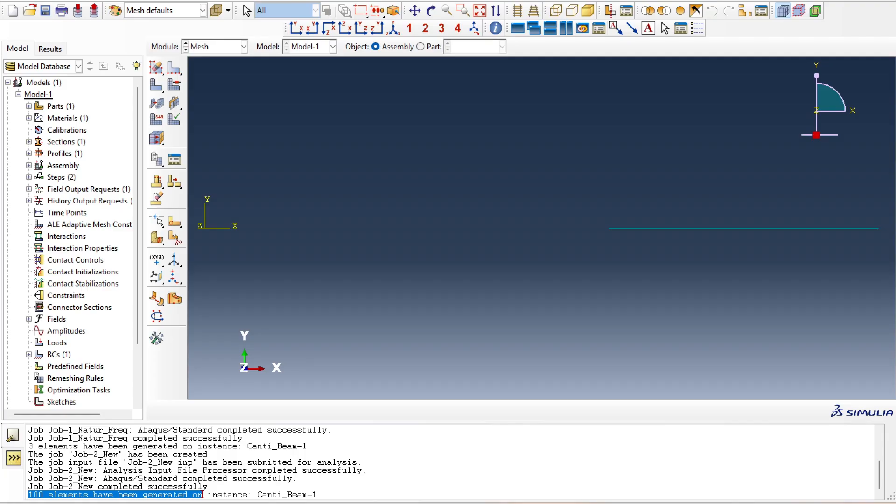
# Step: Create a full analysis job named Job-3_new2 from Model-1 with the default settings and submit it
pyautogui.click(222, 46)
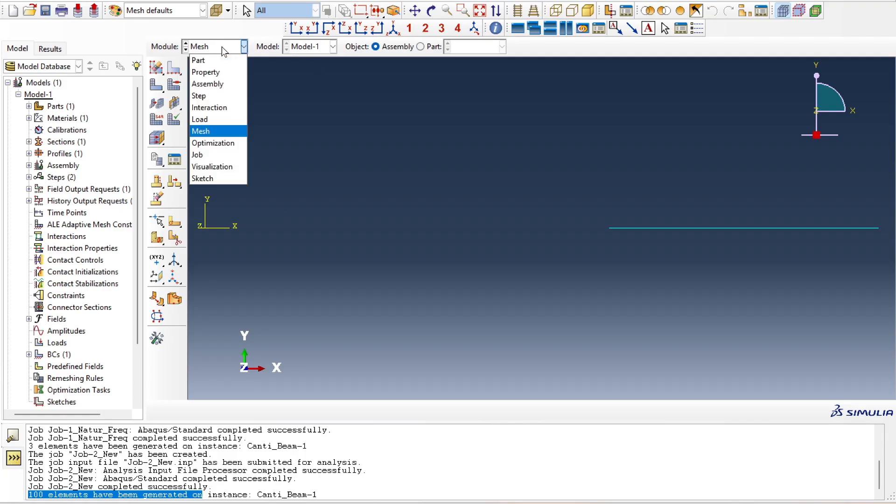
pyautogui.click(206, 157)
pyautogui.click(175, 69)
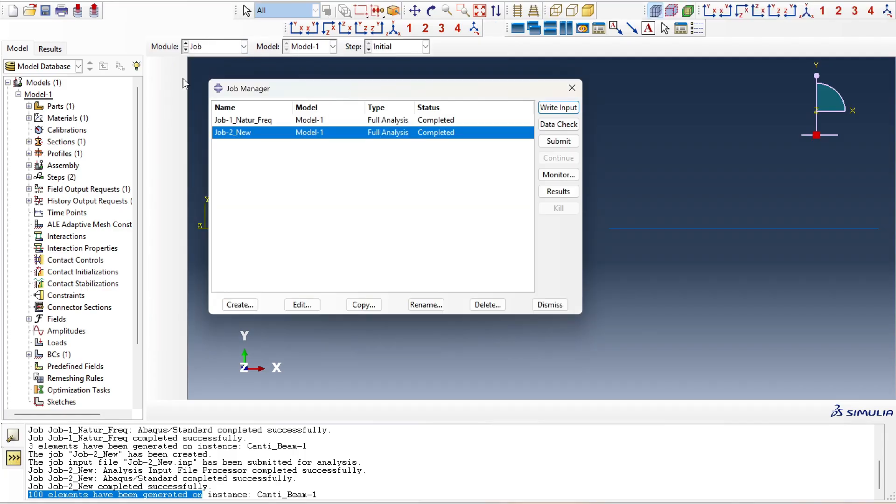
pyautogui.click(240, 305)
pyautogui.click(361, 109)
pyautogui.write('_new2')
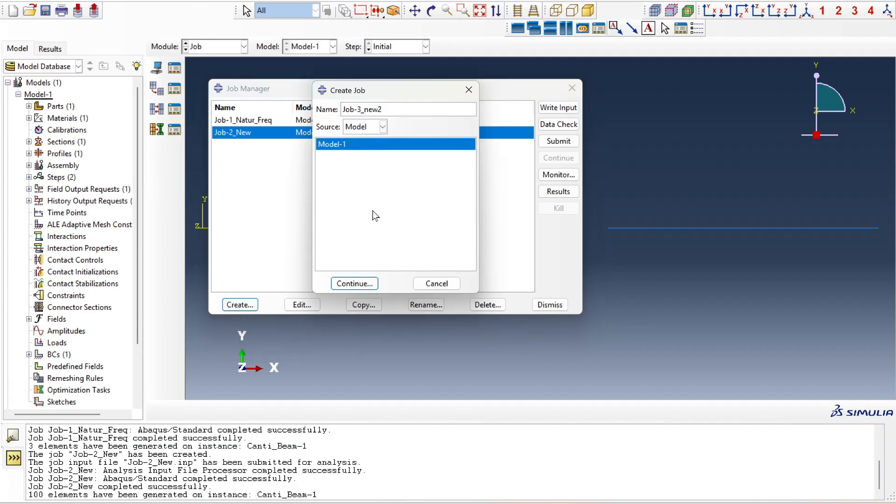
pyautogui.click(350, 285)
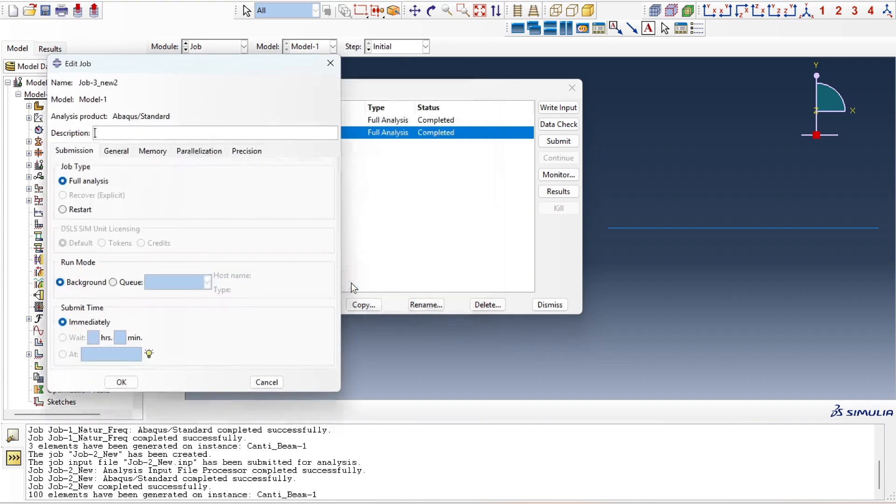
pyautogui.click(121, 382)
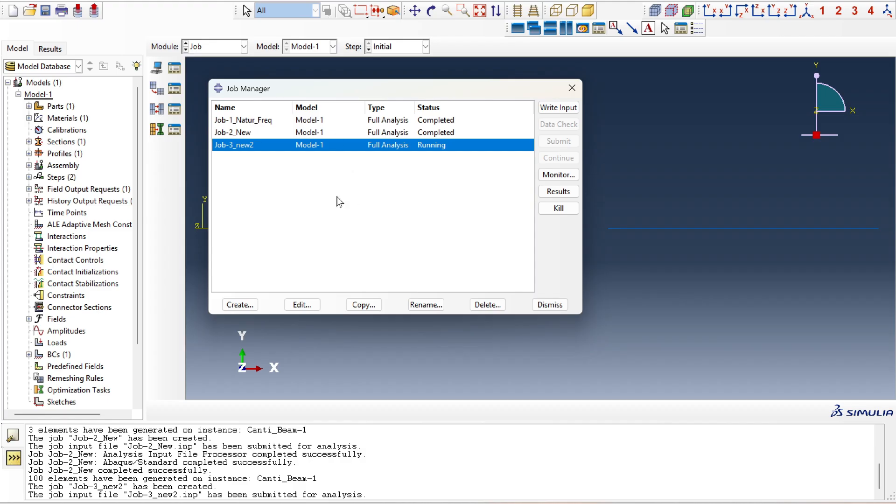
pyautogui.click(435, 133)
pyautogui.click(561, 195)
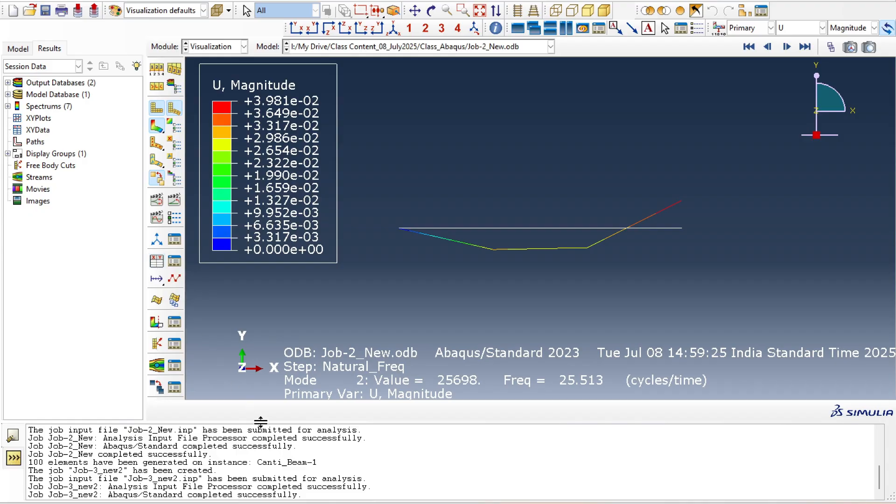
pyautogui.moveTo(260, 421); pyautogui.dragTo(256, 427)
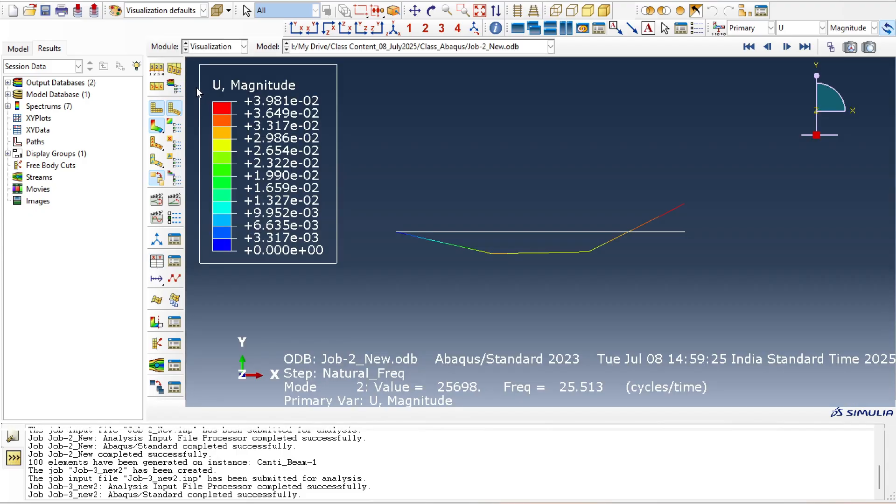
pyautogui.click(217, 50)
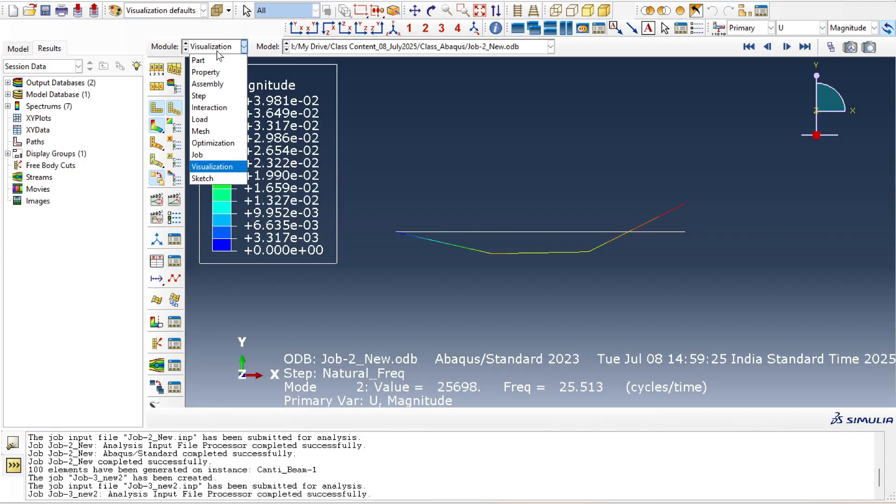
pyautogui.click(214, 155)
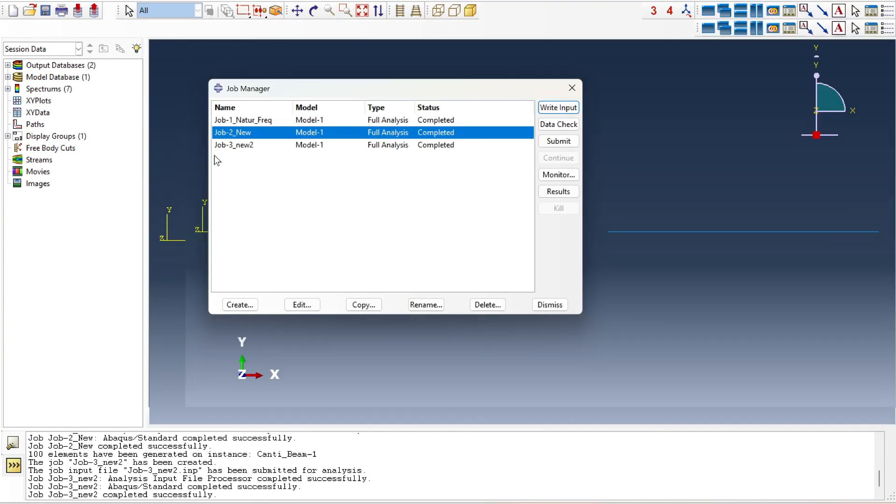
# Step: Open the results of Job-3_new2 with displacement-magnitude contours plotted on the deformed beam
pyautogui.click(433, 146)
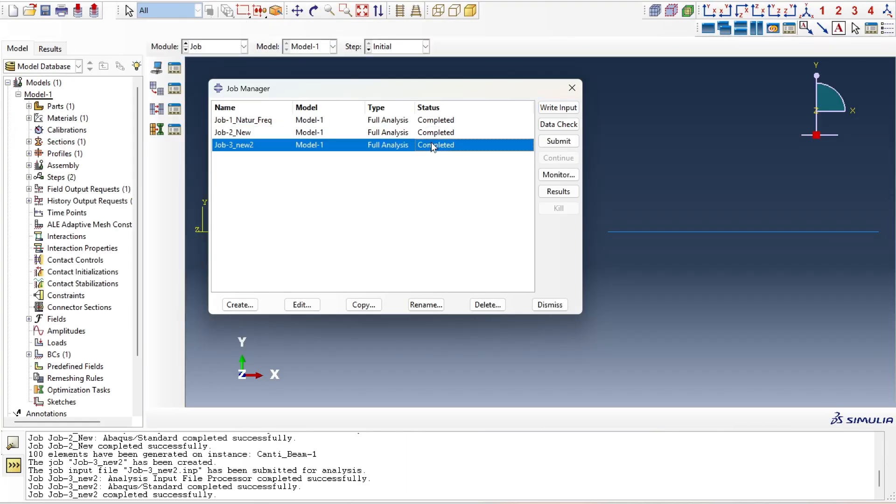
pyautogui.click(558, 191)
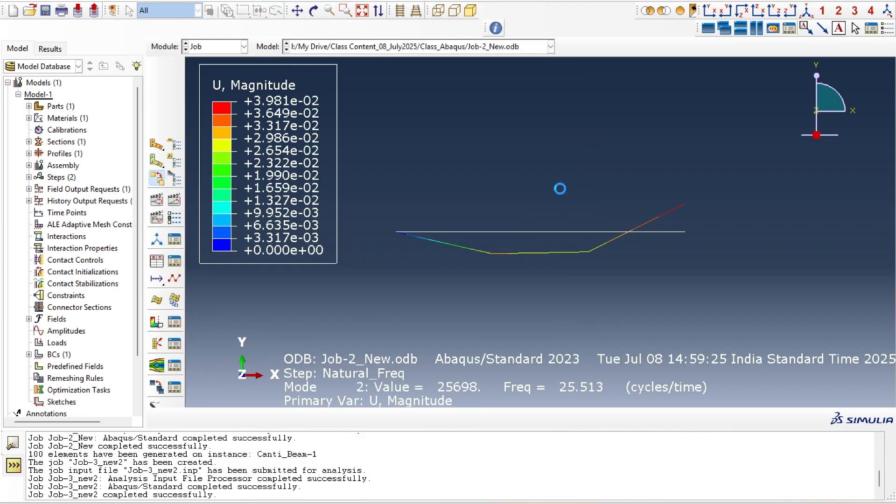
pyautogui.click(160, 131)
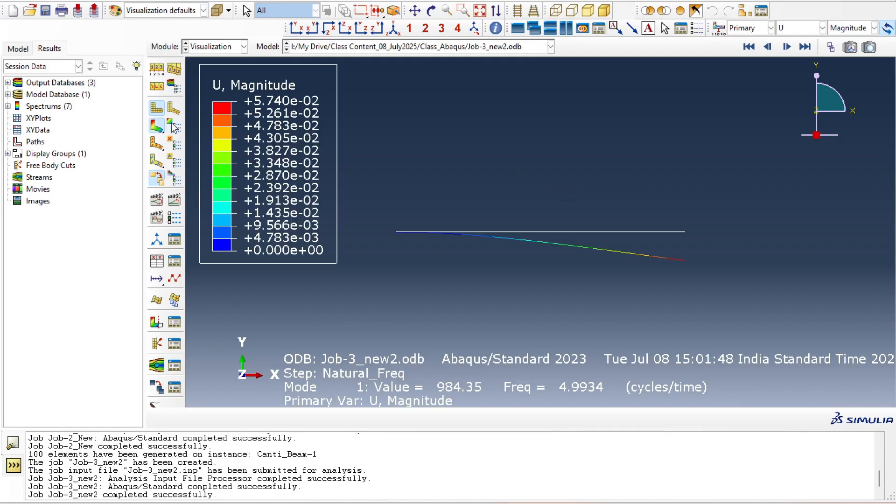
# Step: Step through the mode shapes of Job-3_new2 from mode 1 to 4, back to mode 2, and forward to mode 5
pyautogui.click(787, 47)
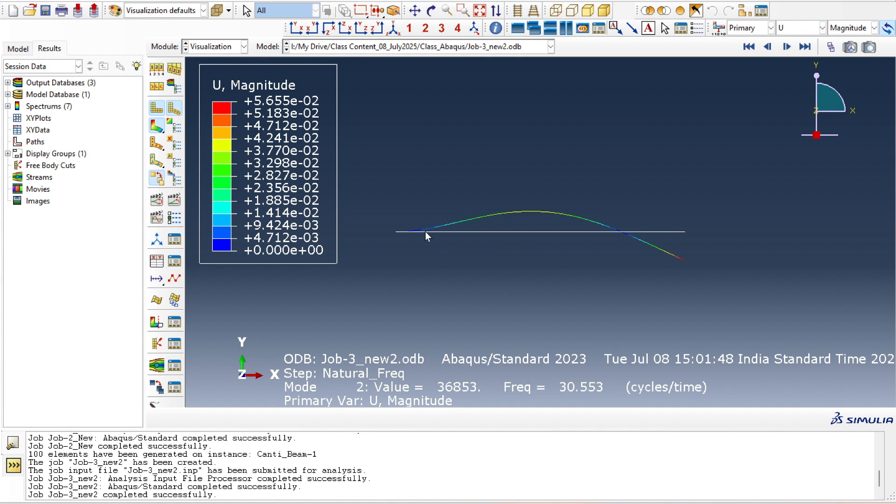
pyautogui.click(787, 46)
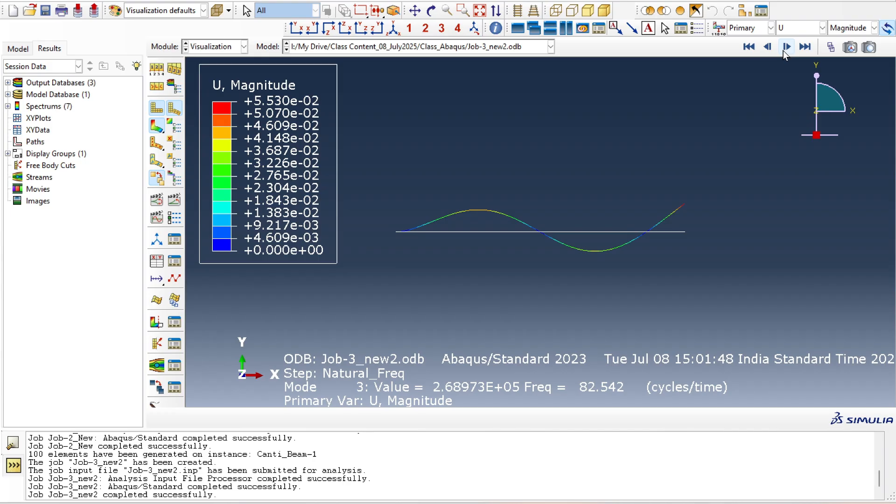
pyautogui.click(784, 49)
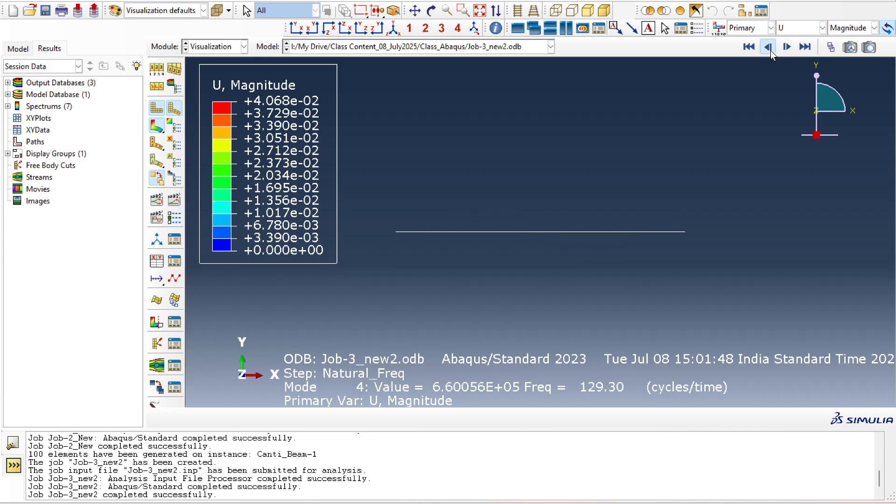
pyautogui.click(768, 47)
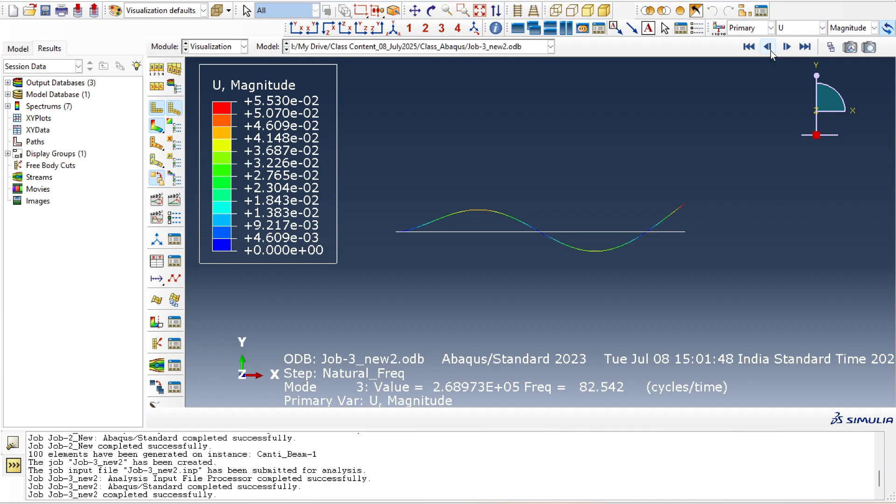
pyautogui.click(769, 50)
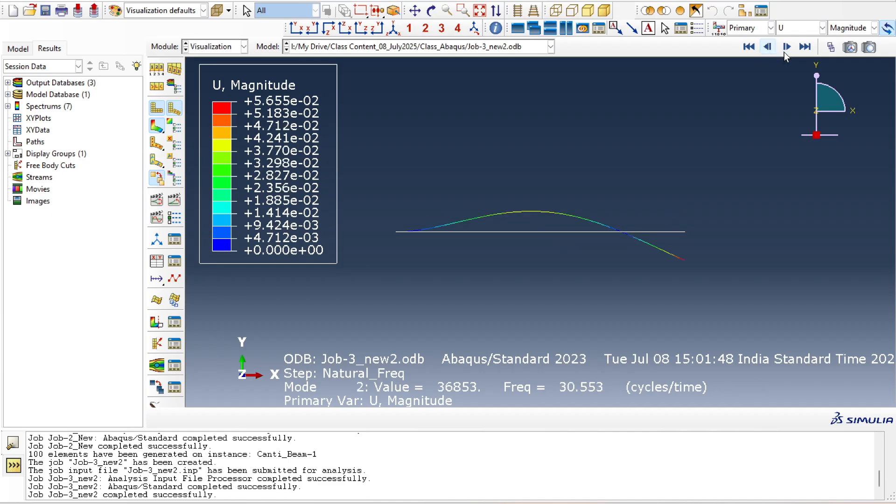
pyautogui.click(787, 49)
pyautogui.click(788, 50)
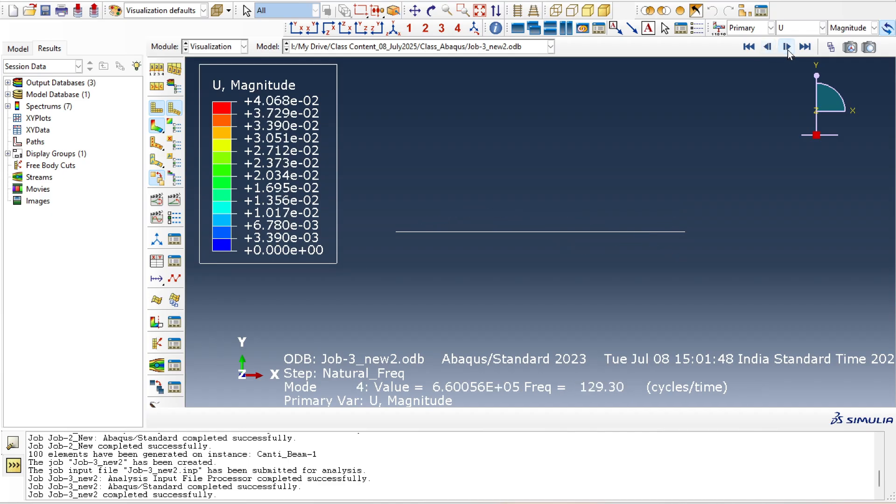
pyautogui.click(788, 50)
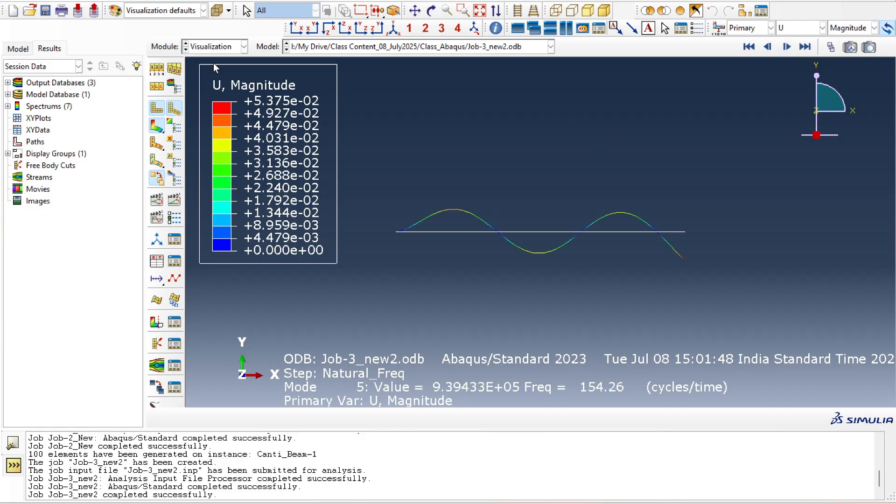
# Step: Suppress the Natural_Freq frequency step of Model-1 in the Step Manager
pyautogui.click(209, 49)
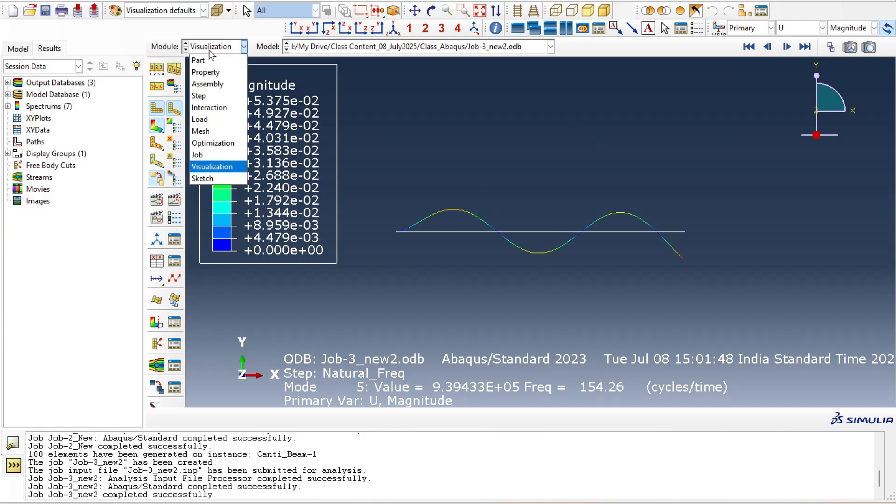
pyautogui.click(206, 97)
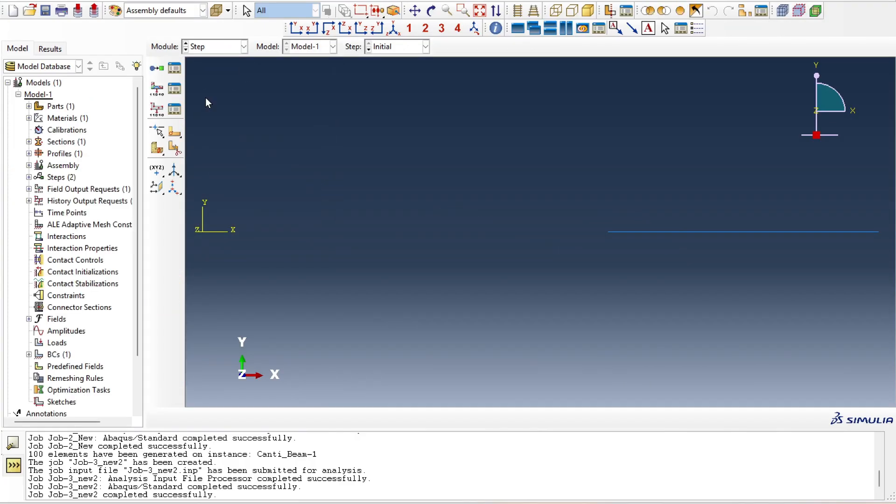
pyautogui.click(179, 71)
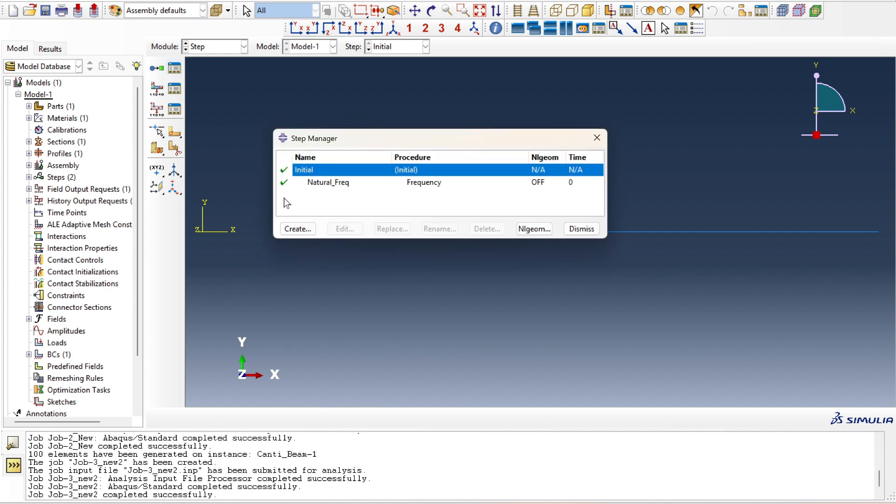
pyautogui.click(286, 185)
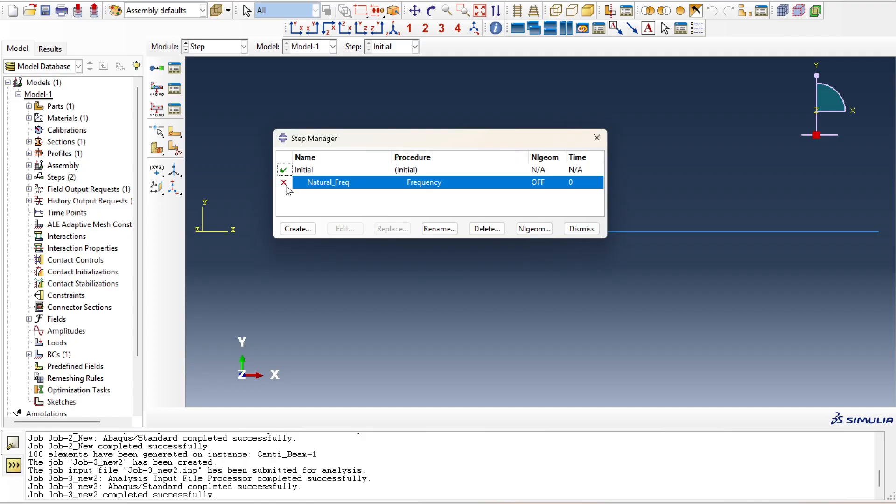
# Step: Set up a new Static, General step named Step-Point__Load_static after the Initial step
pyautogui.click(298, 229)
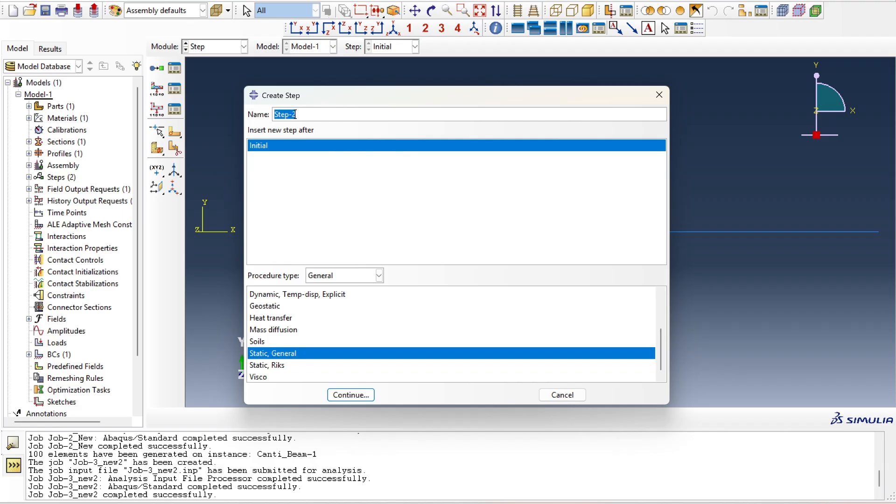
pyautogui.click(584, 503)
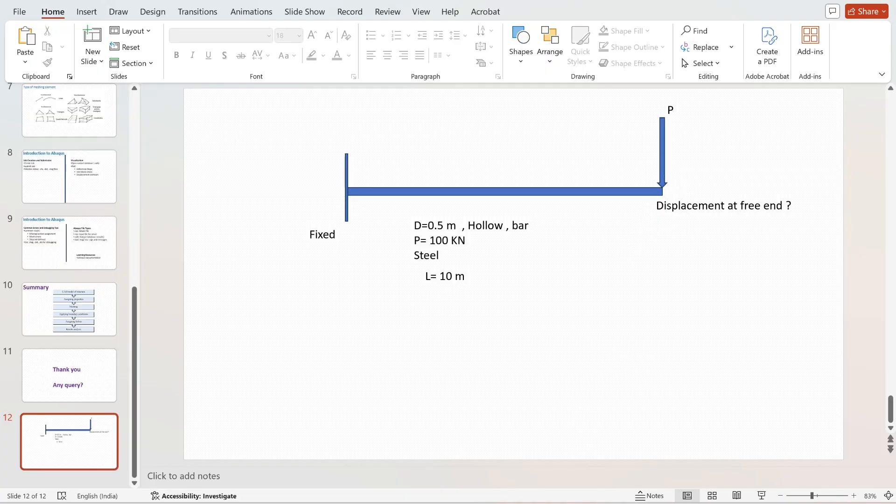
pyautogui.click(584, 503)
pyautogui.click(295, 114)
pyautogui.press('BackSpace')
pyautogui.write('Point_c')
pyautogui.press('BackSpace')
pyautogui.write('Load_static')
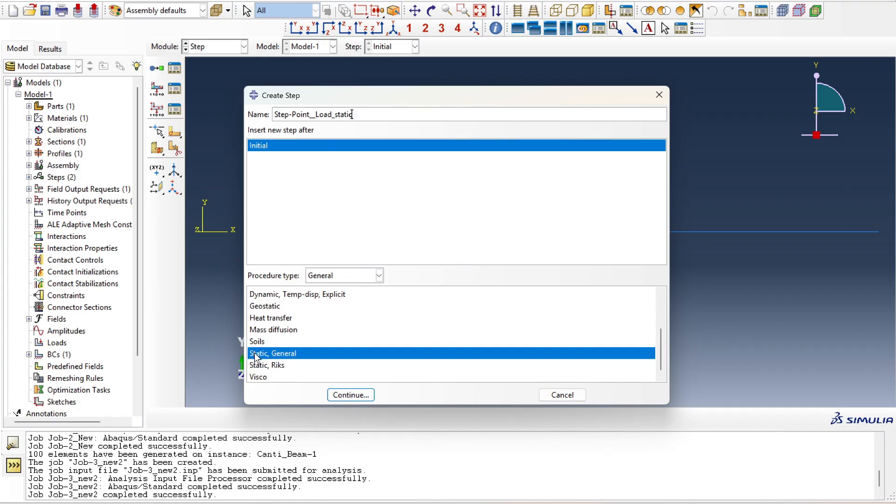
pyautogui.click(350, 395)
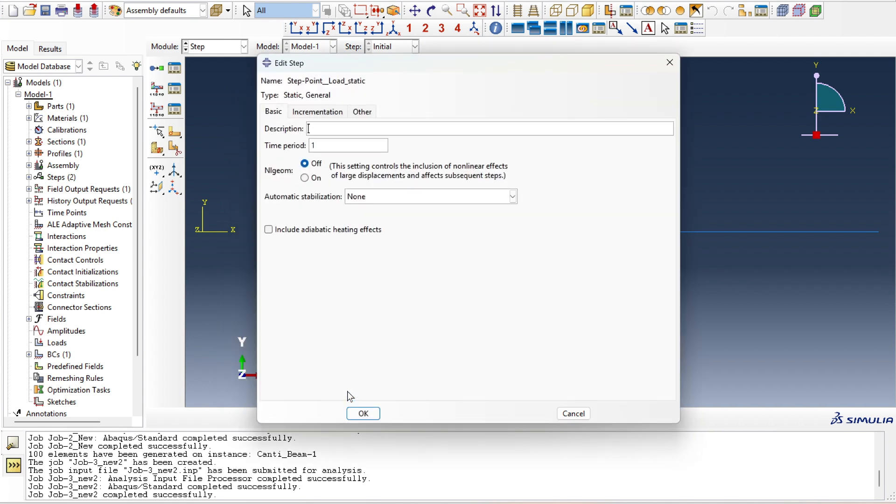
# Step: Review the static step's incrementation settings, accept the defaults with Nlgeom off, and close the Step Manager
pyautogui.click(319, 113)
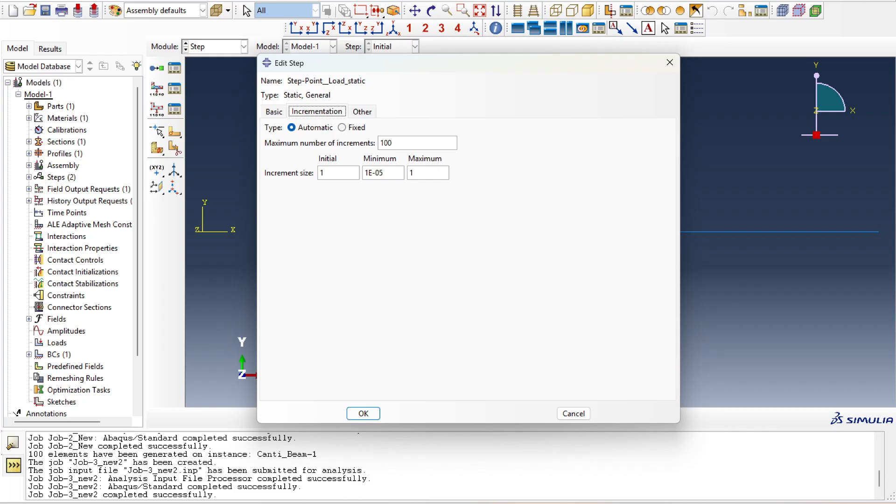
pyautogui.click(274, 115)
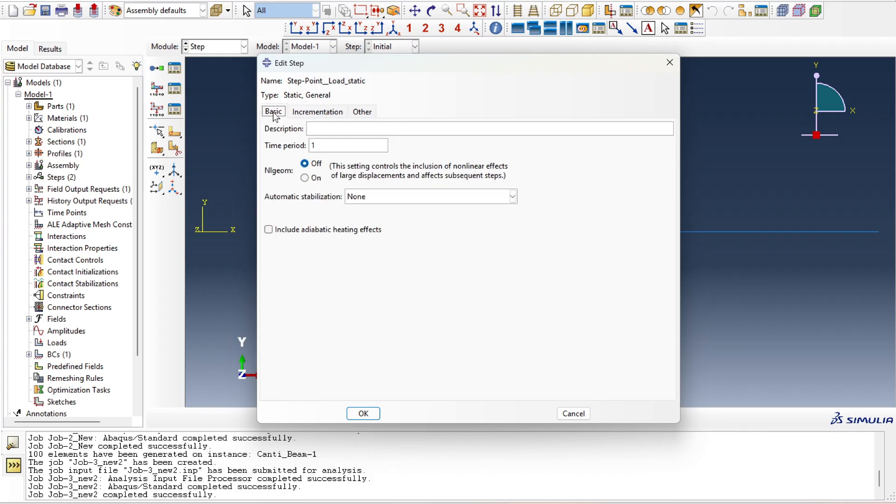
pyautogui.click(363, 414)
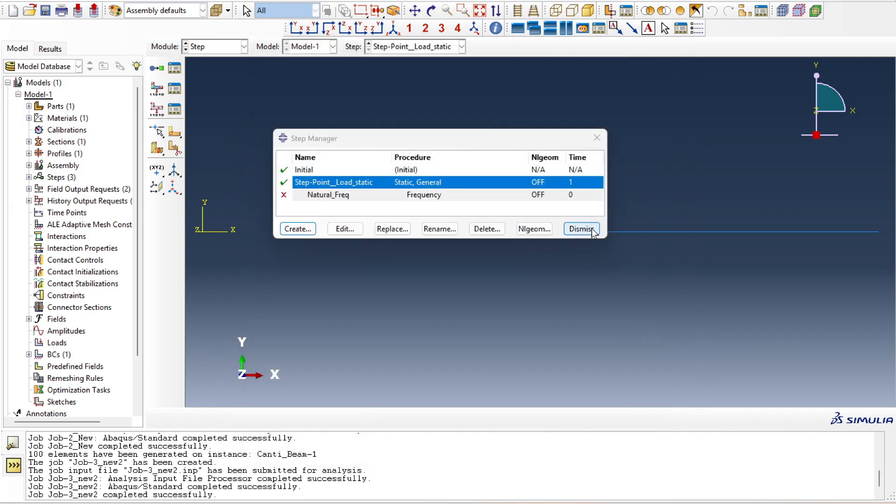
pyautogui.click(581, 228)
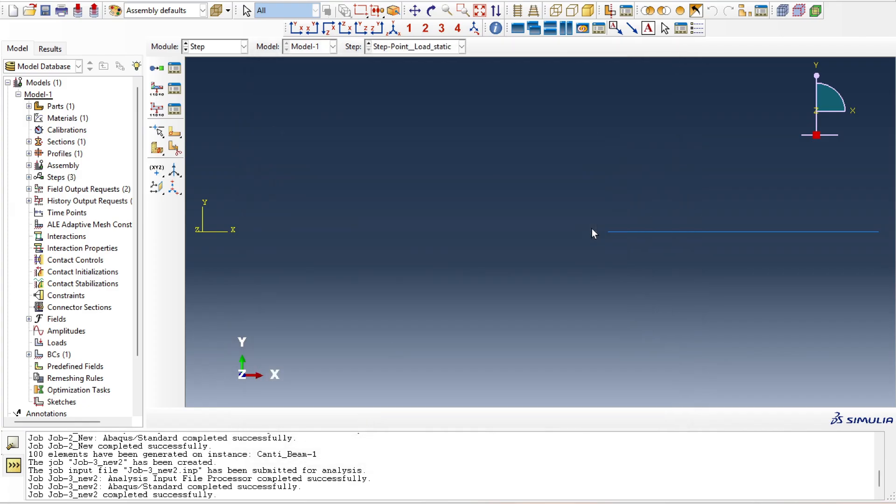
# Step: Start a mechanical Concentrated force load named Load-Point__load in the Step-Point__Load_static step
pyautogui.click(199, 47)
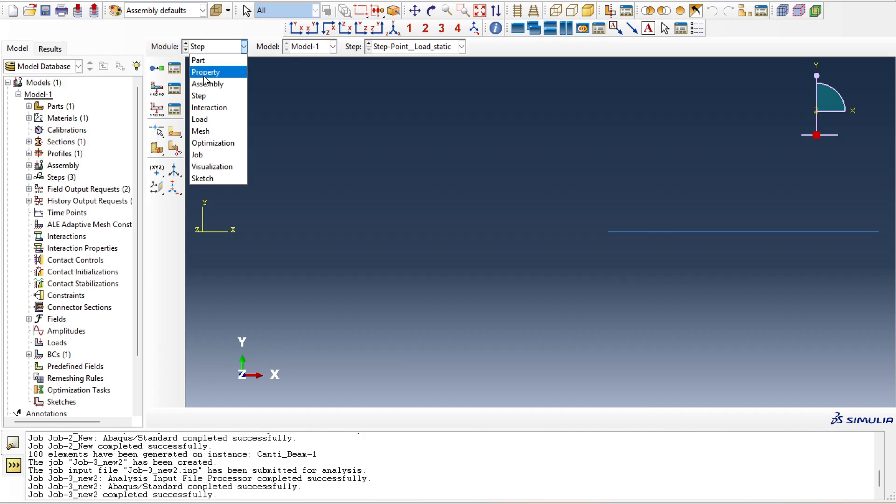
pyautogui.click(201, 120)
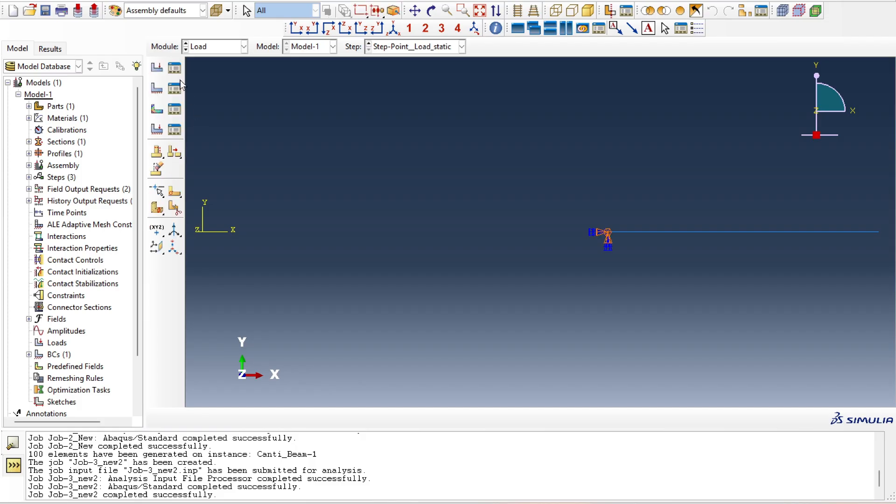
pyautogui.click(157, 69)
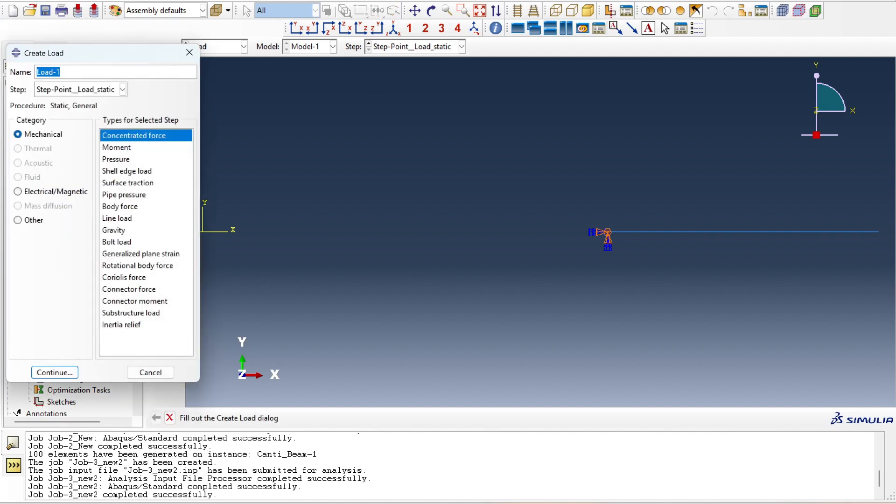
pyautogui.click(65, 72)
pyautogui.press('BackSpace')
pyautogui.write('Point__load')
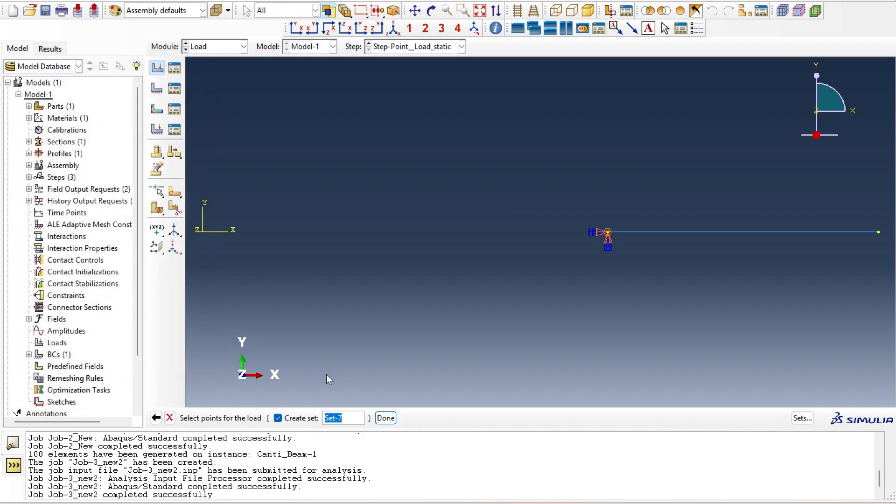
# Step: Apply the concentrated force to the beam's free end without creating a set, with CF2 set to -100E03
pyautogui.click(308, 418)
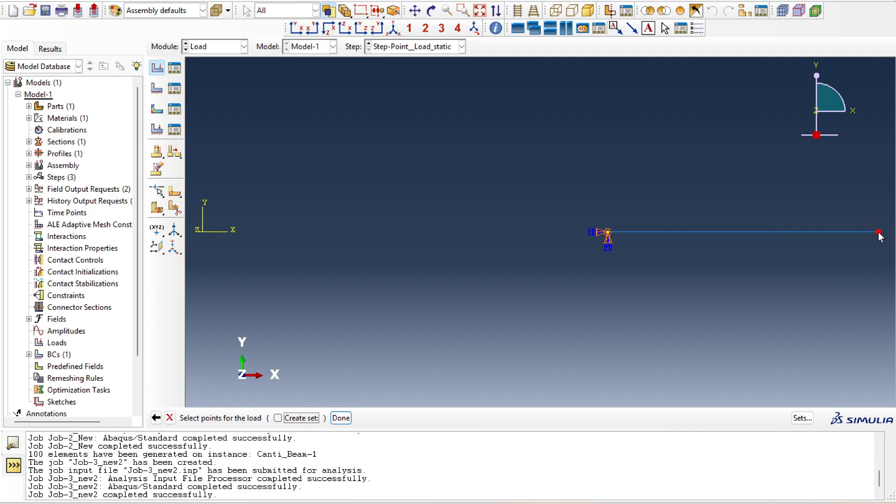
pyautogui.click(341, 418)
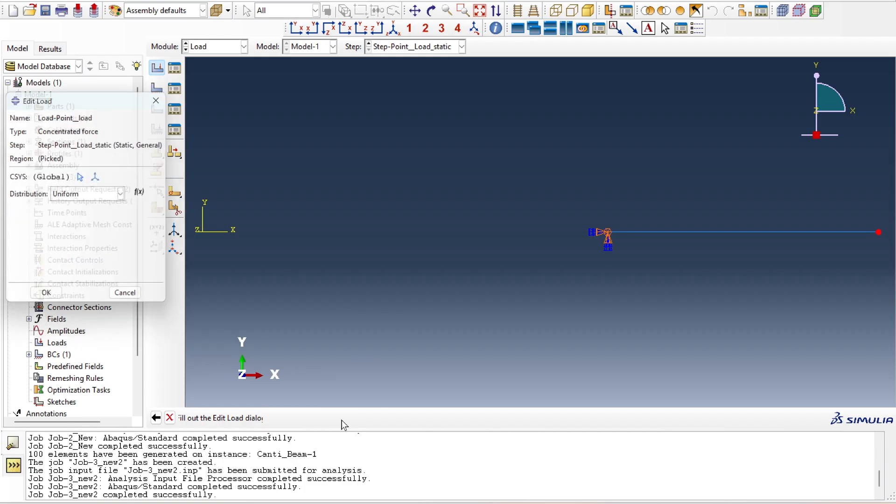
pyautogui.moveTo(95, 106); pyautogui.dragTo(366, 111)
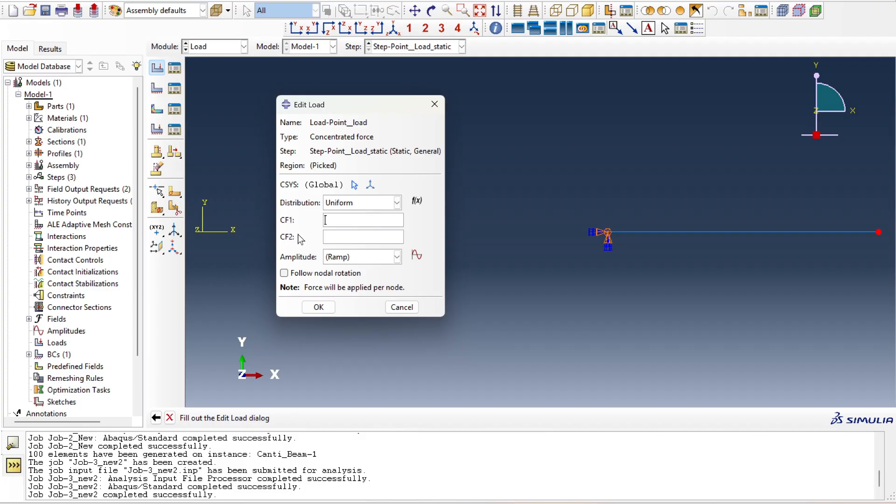
pyautogui.click(325, 236)
pyautogui.write('-100E03')
pyautogui.click(329, 307)
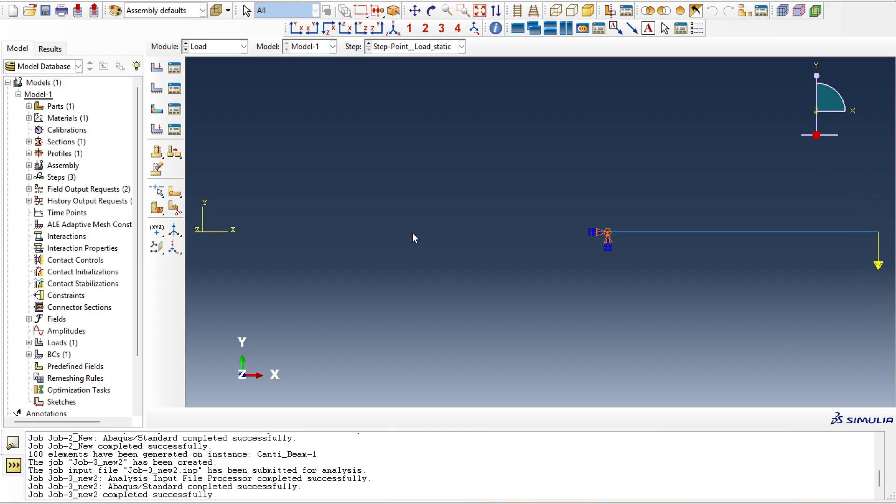
# Step: Create a full analysis job named Job-4_Static_loading from Model-1 with the default settings
pyautogui.click(211, 46)
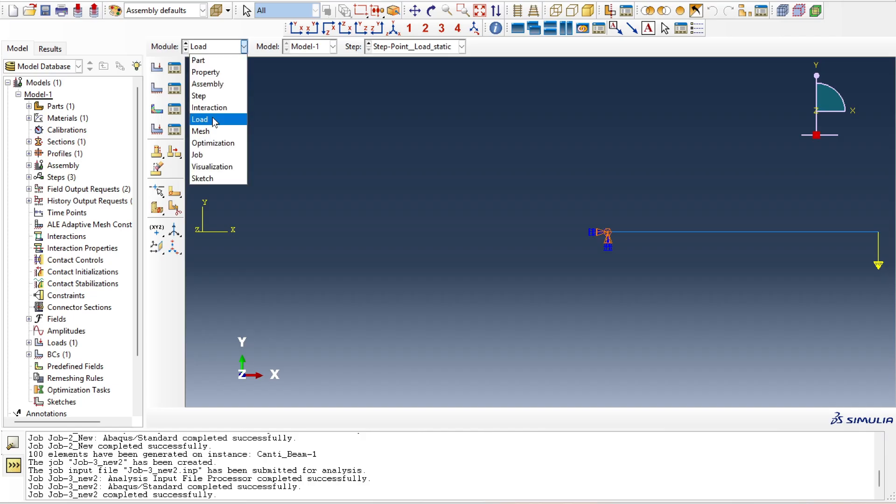
pyautogui.click(210, 132)
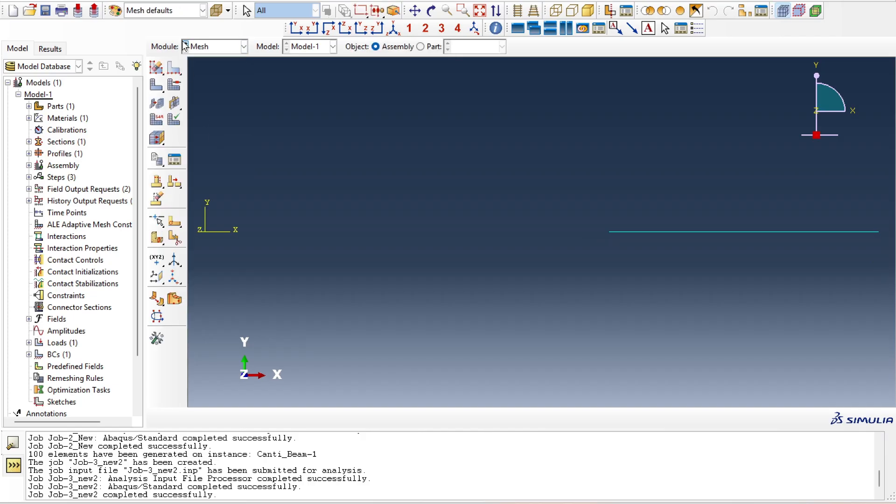
pyautogui.click(206, 46)
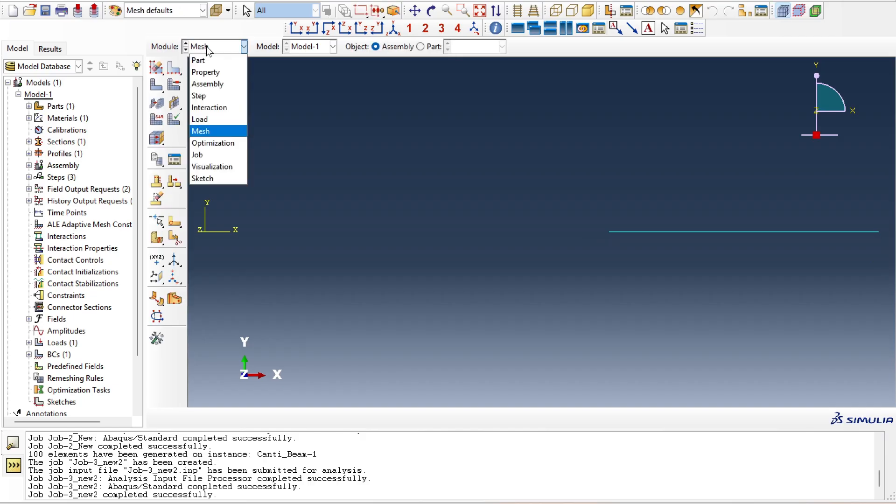
pyautogui.click(215, 155)
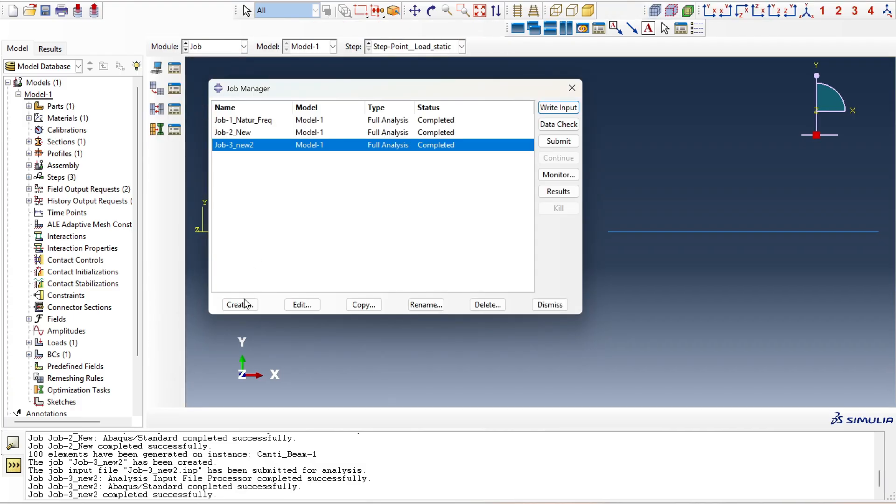
pyautogui.click(242, 309)
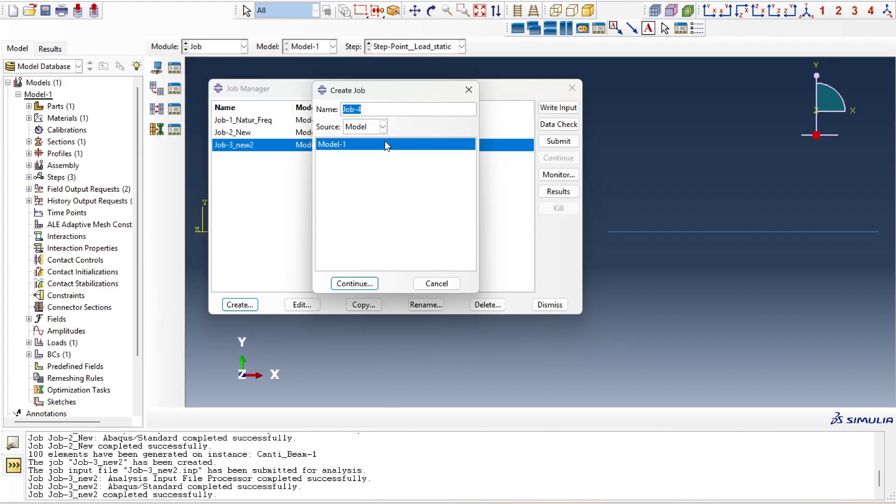
pyautogui.click(379, 110)
pyautogui.press('BackSpace')
pyautogui.press('BackSpace')
pyautogui.write('_Static_loading')
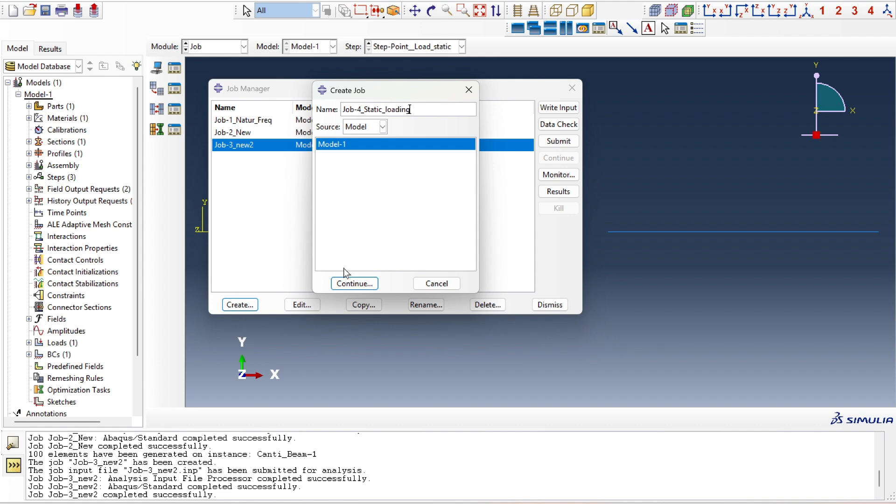
pyautogui.click(354, 284)
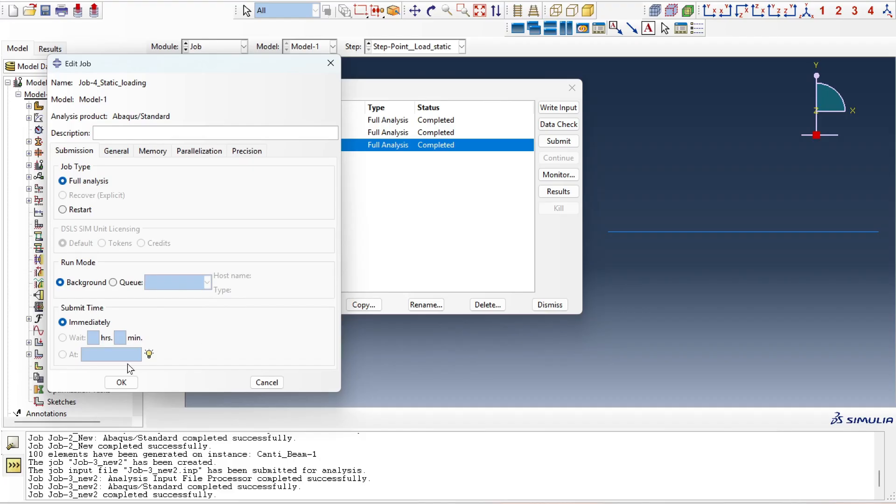
pyautogui.click(113, 385)
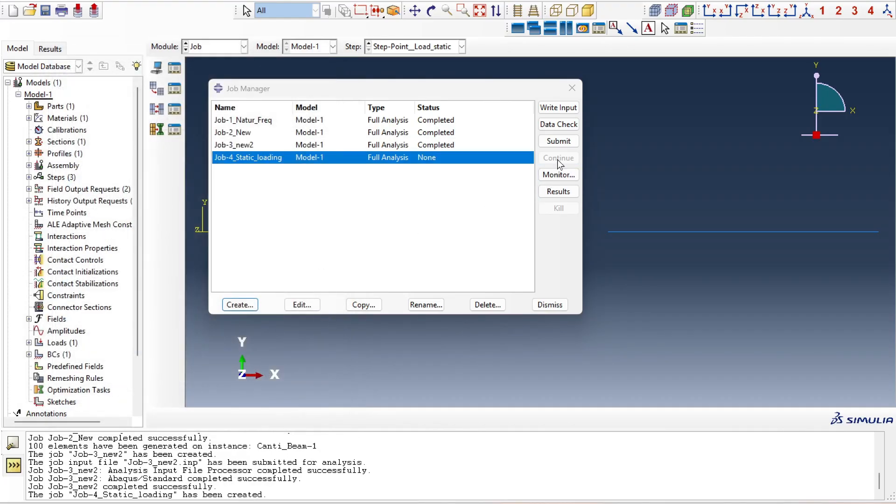
# Step: Submit Job-4_Static_loading for analysis and check its progress in the job monitor
pyautogui.click(566, 142)
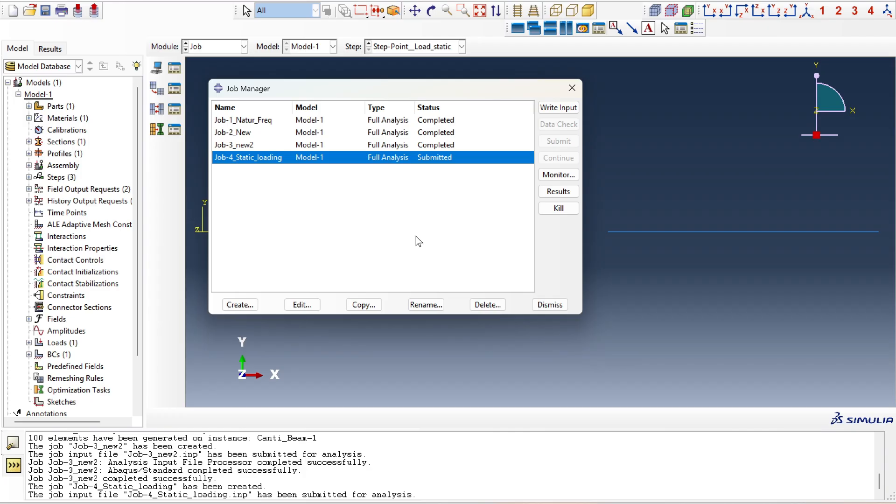
pyautogui.click(567, 178)
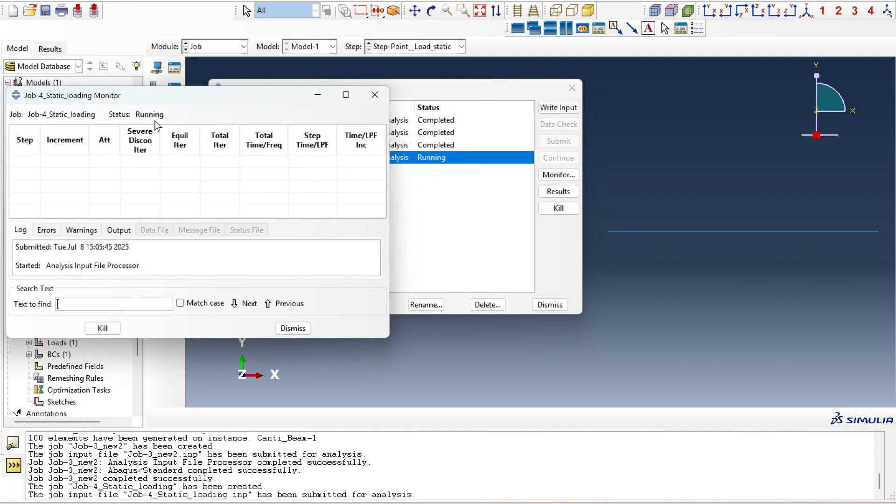
pyautogui.click(317, 100)
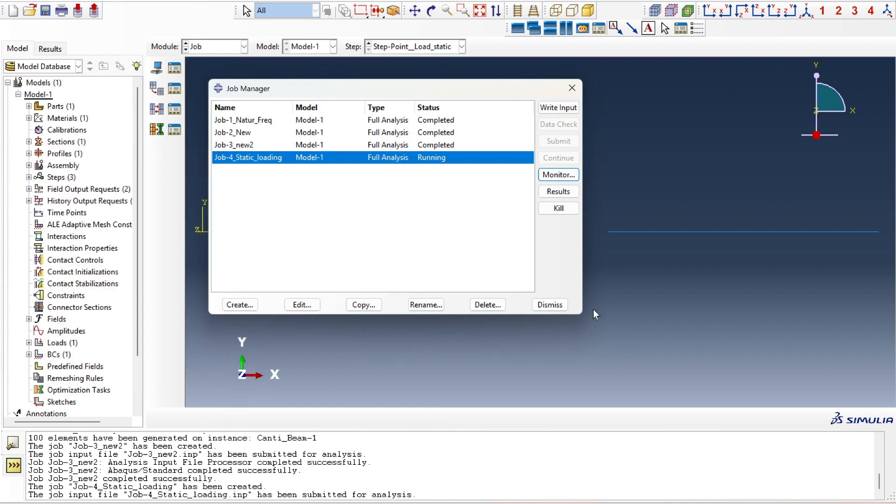
# Step: Switch to the Class_Abaqus folder in File Explorer and examine the files generated by the analysis jobs
pyautogui.moveTo(447, 502)
pyautogui.click(313, 451)
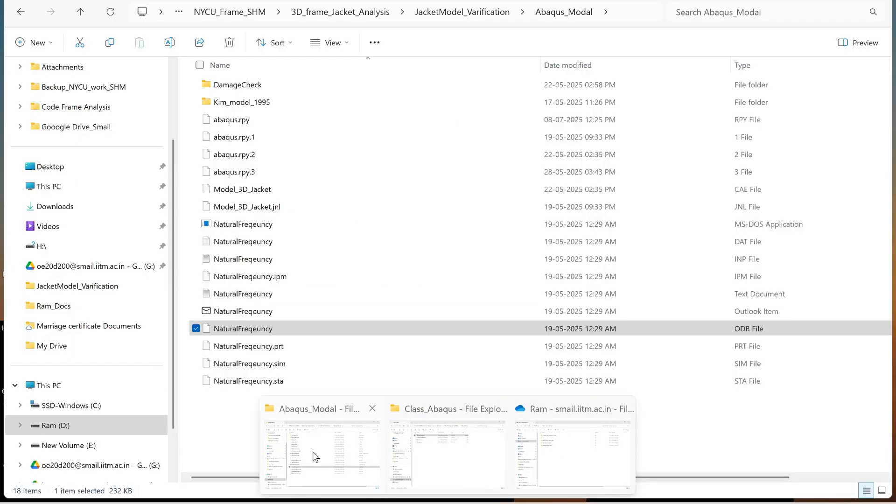
pyautogui.click(436, 425)
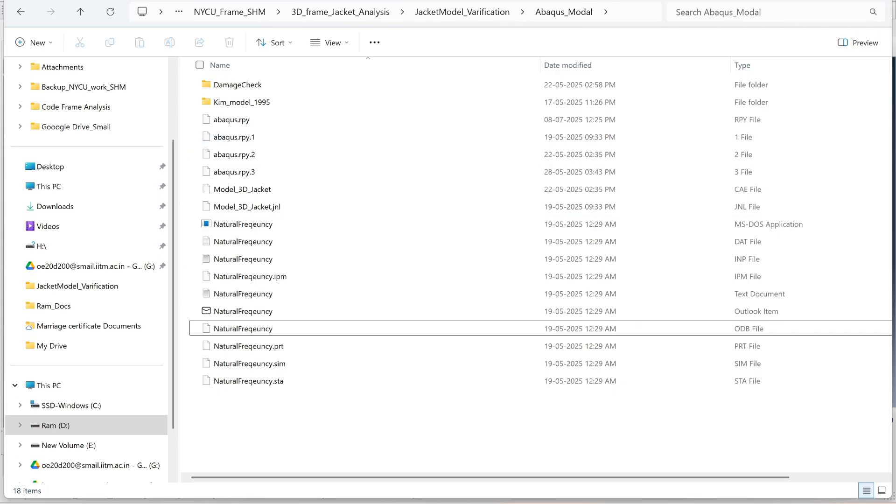
pyautogui.moveTo(447, 502)
pyautogui.click(461, 480)
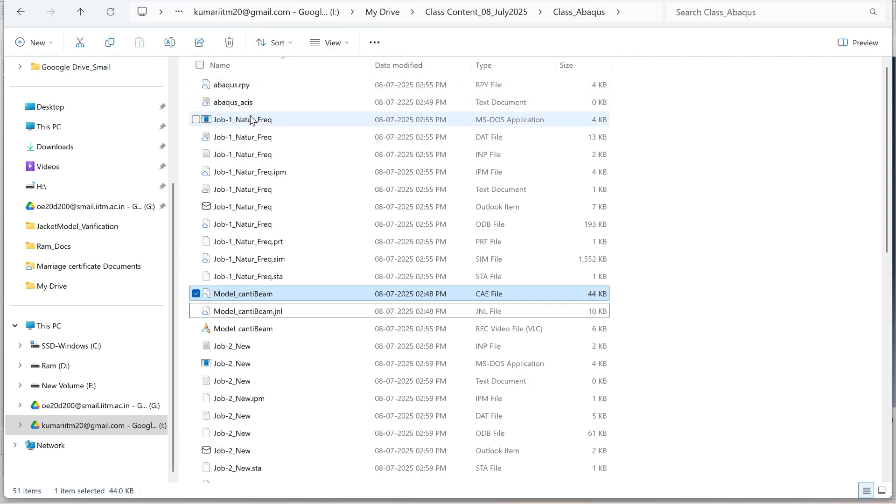
pyautogui.scroll(-7, 252, 120)
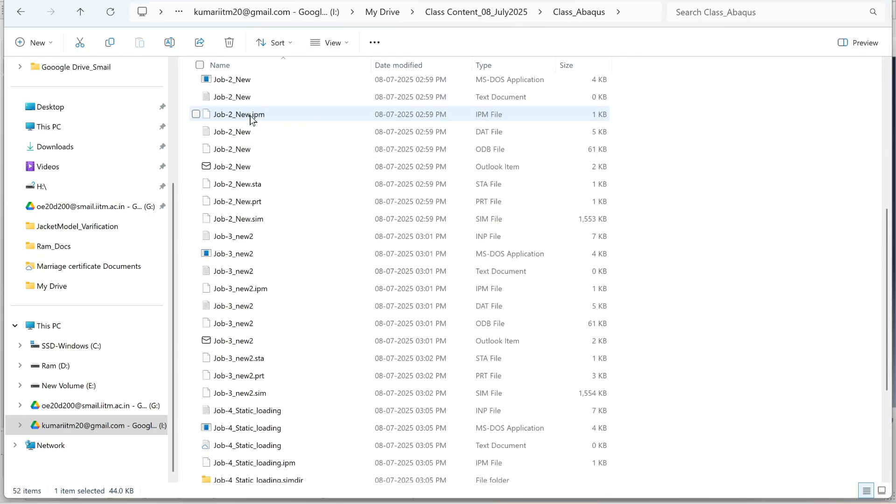
pyautogui.scroll(7, 252, 120)
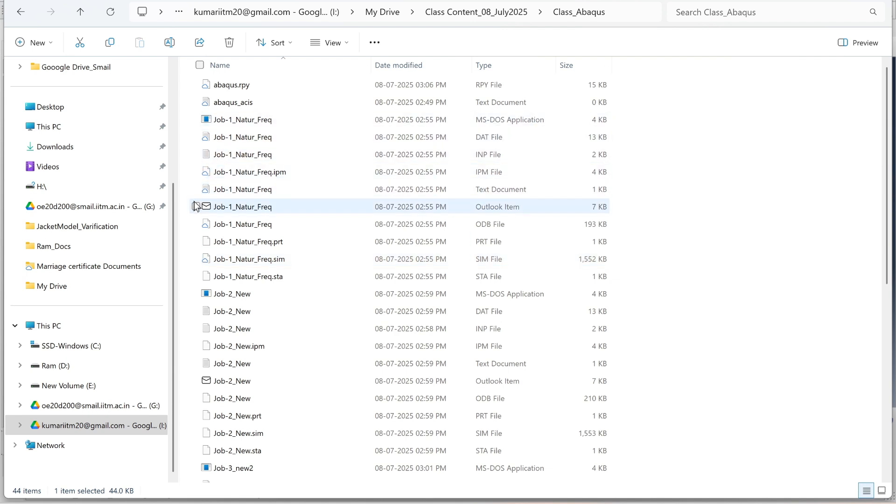
# Step: Switch to the PowerPoint presentation and show slide 9 on Abaqus file types and debugging tips
pyautogui.moveTo(611, 503)
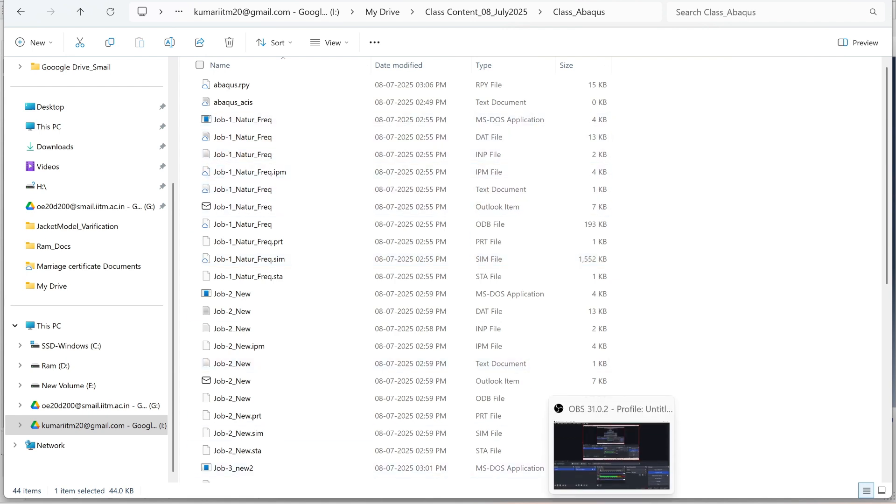
pyautogui.click(584, 503)
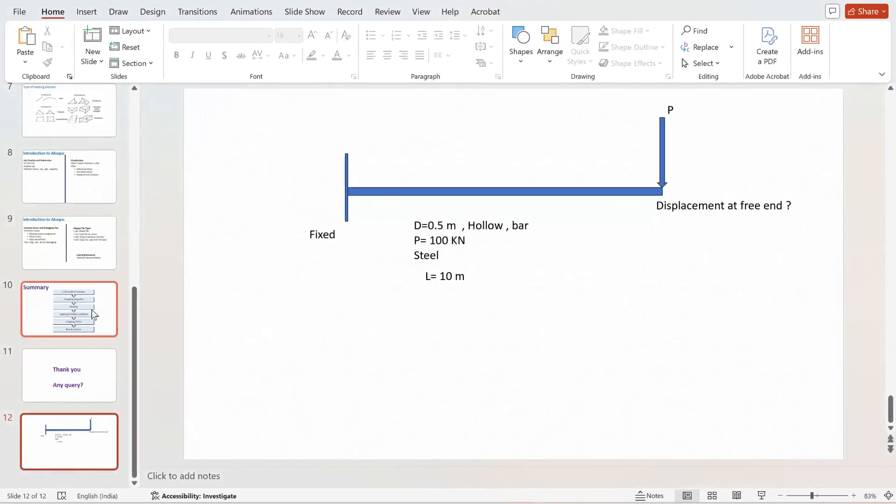
pyautogui.click(92, 238)
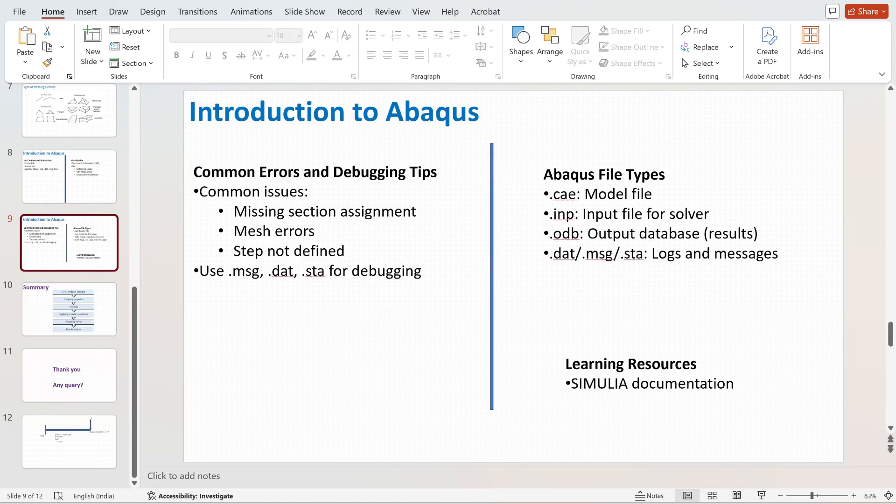
# Step: Switch to Abaqus, close the Job-4_Static_loading monitor and open that job's results as contours on the deformed beam
pyautogui.moveTo(639, 503)
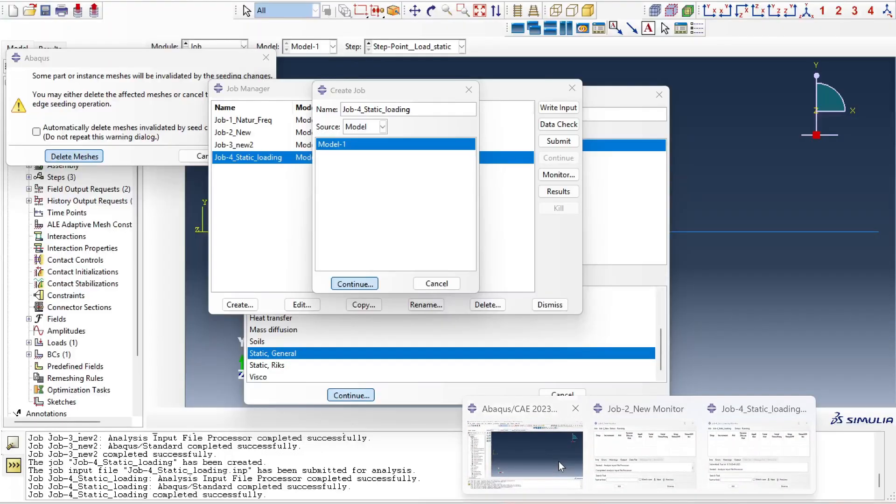
pyautogui.click(562, 466)
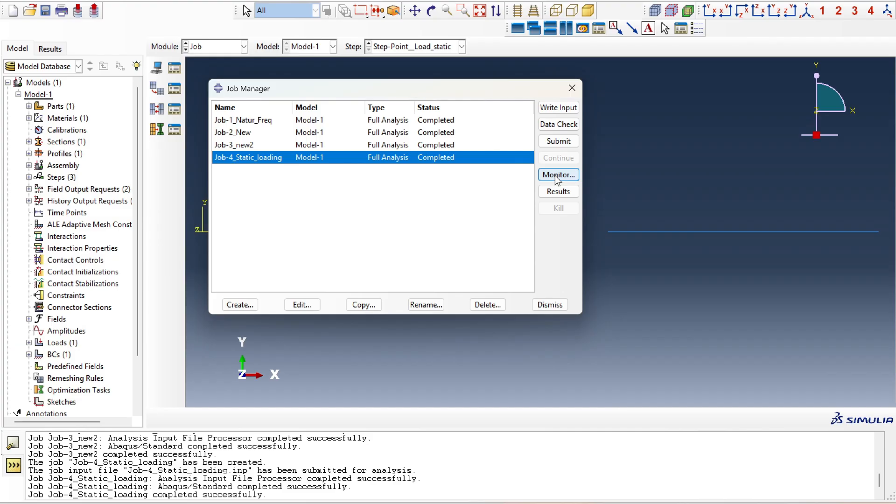
pyautogui.moveTo(639, 503)
pyautogui.click(739, 442)
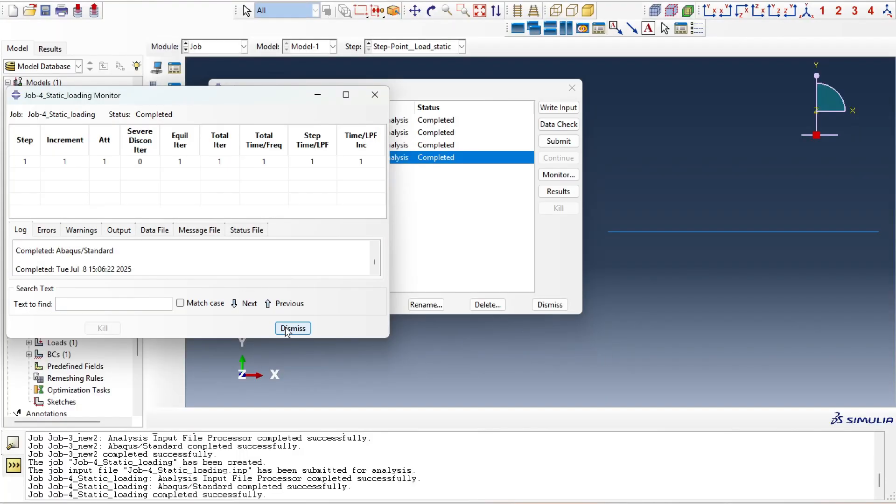
pyautogui.click(287, 328)
pyautogui.click(565, 191)
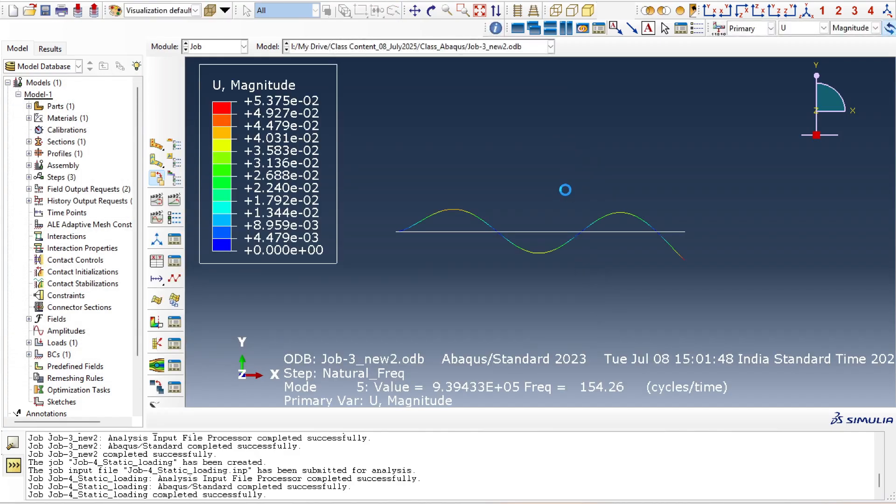
pyautogui.click(154, 130)
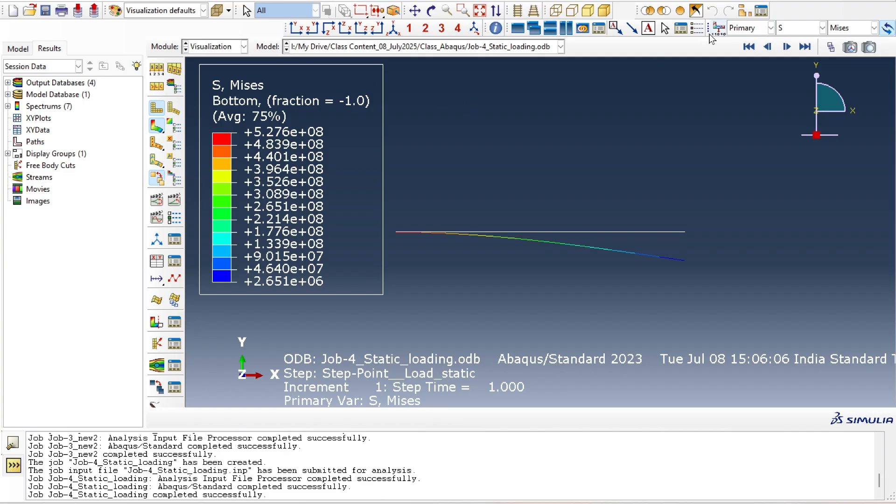
# Step: Bring the field output controls into view and plot the concentrated force CF followed by the displacement U on the beam
pyautogui.moveTo(707, 32); pyautogui.dragTo(462, 26)
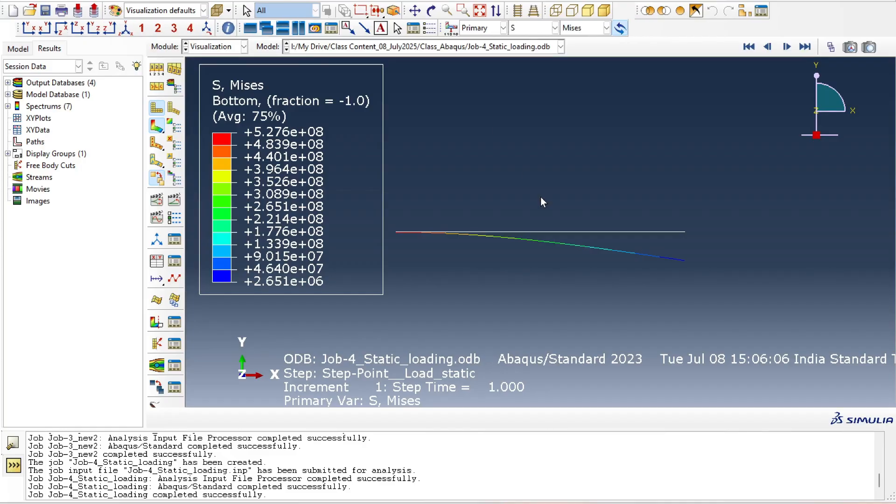
pyautogui.click(539, 24)
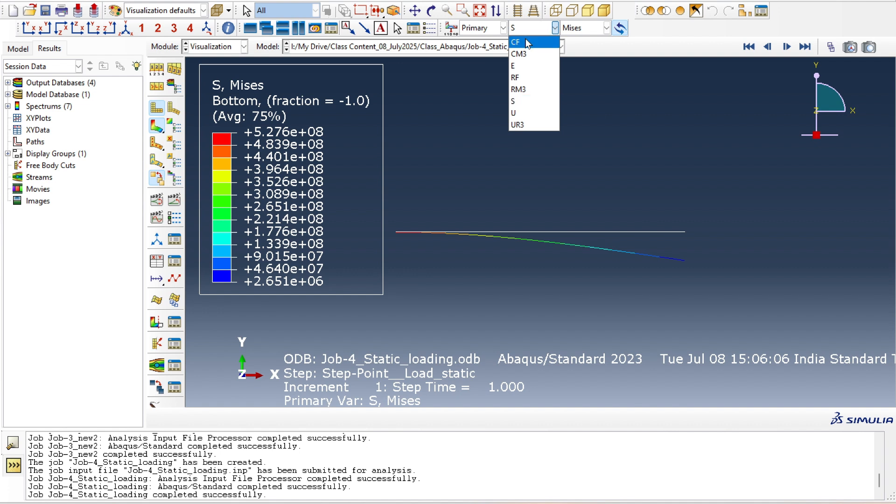
pyautogui.click(526, 41)
pyautogui.click(527, 29)
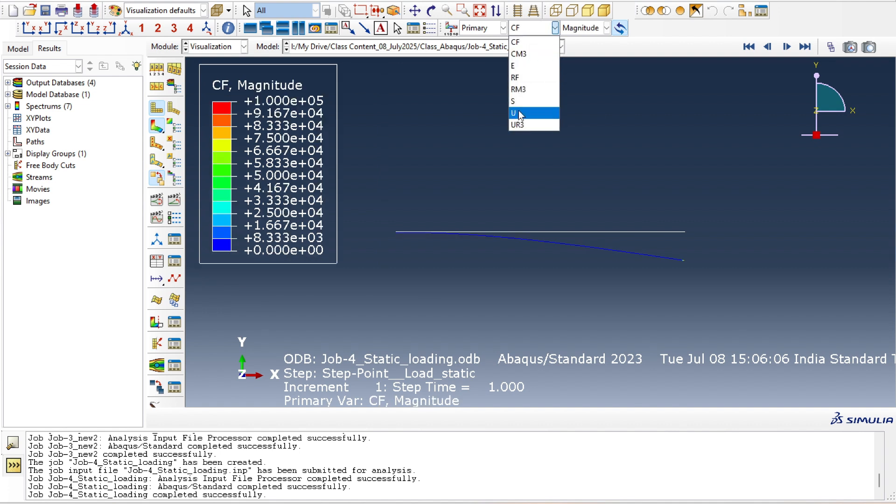
pyautogui.click(518, 113)
pyautogui.click(534, 27)
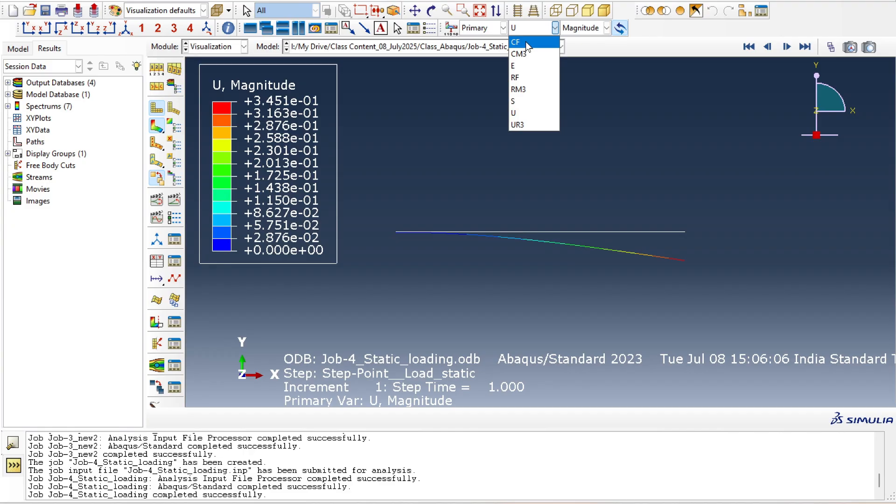
pyautogui.click(527, 112)
# Step: Plot the horizontal displacement component U1 on the beam, followed by the vertical component U2
pyautogui.click(596, 29)
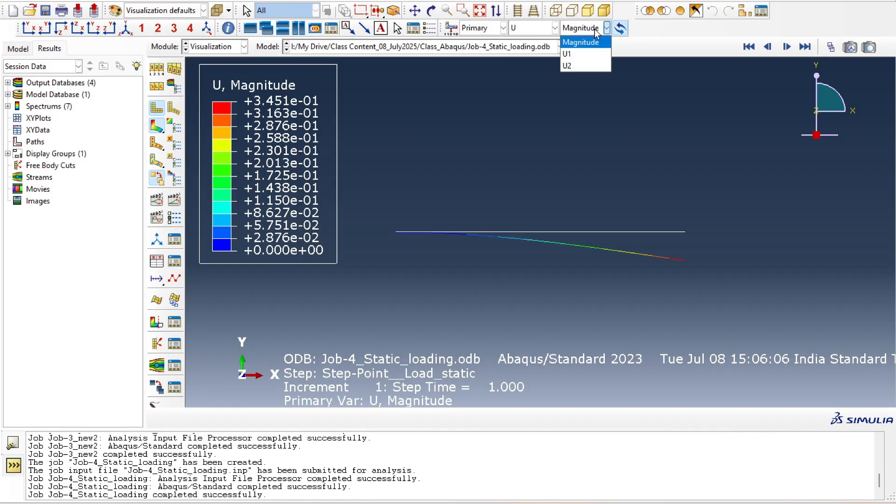
pyautogui.click(587, 54)
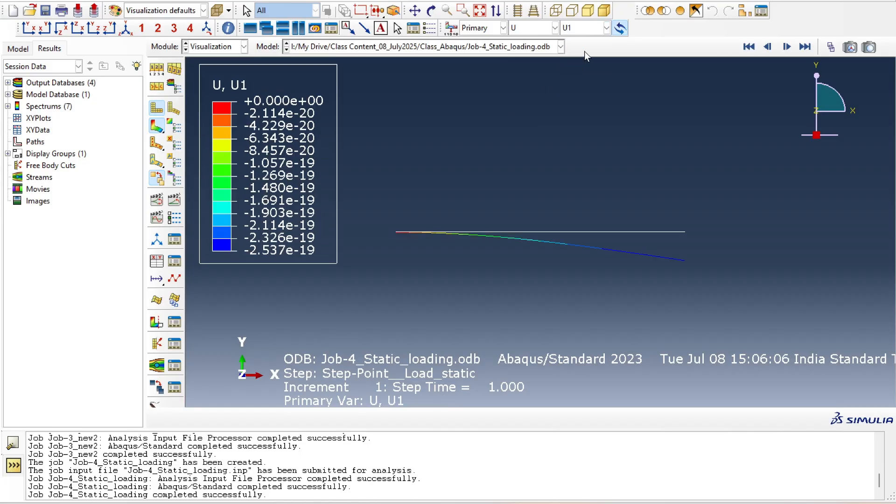
pyautogui.click(591, 26)
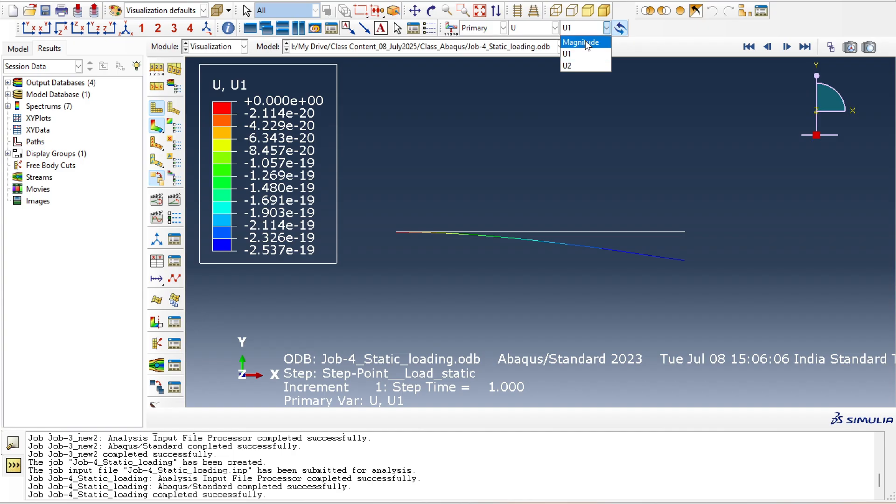
pyautogui.click(577, 65)
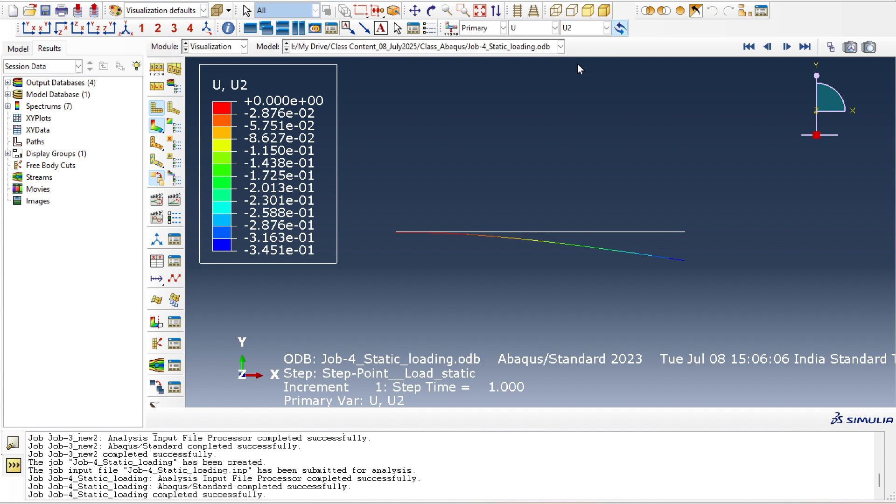
# Step: Probe the U2 displacement at the node on the deformed beam's free end, with the probe set to Nodes
pyautogui.moveTo(584, 502)
pyautogui.moveTo(472, 428); pyautogui.dragTo(461, 450)
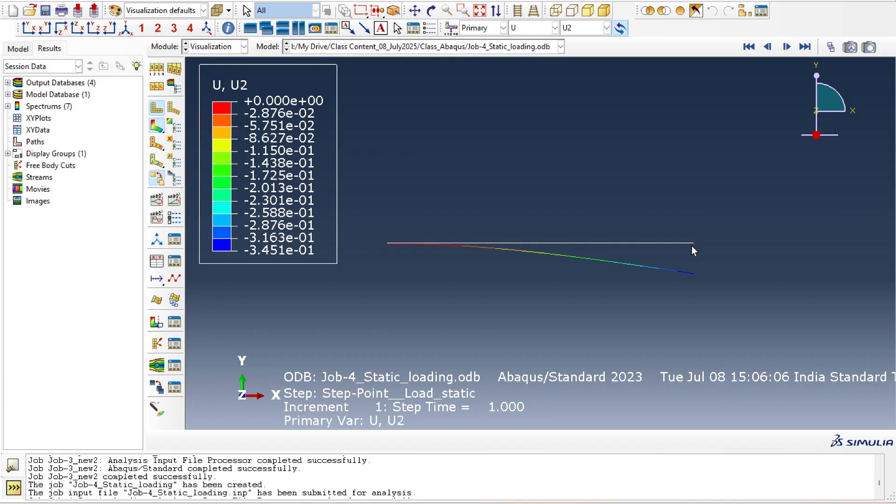
pyautogui.click(156, 408)
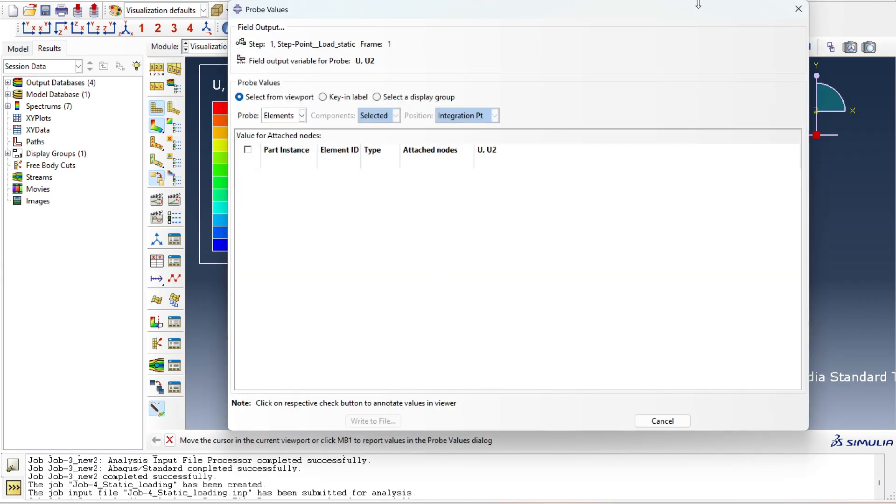
pyautogui.moveTo(698, 1); pyautogui.dragTo(664, 235)
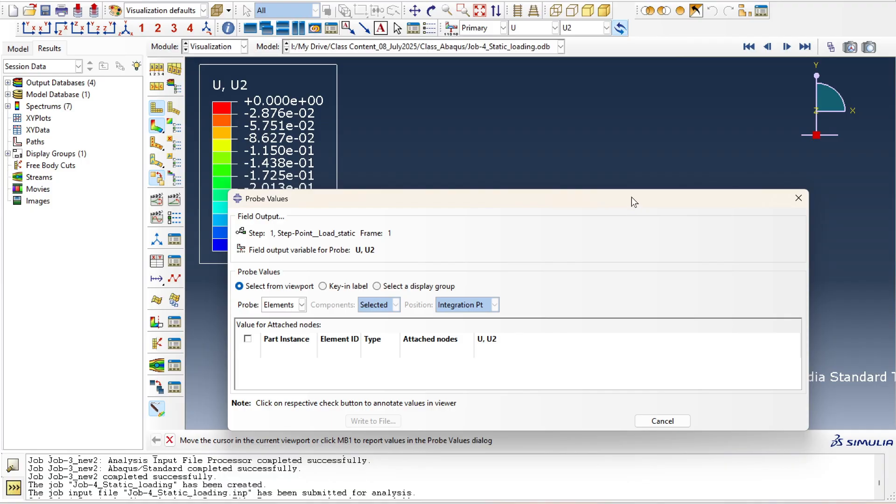
pyautogui.moveTo(629, 195); pyautogui.dragTo(447, 14)
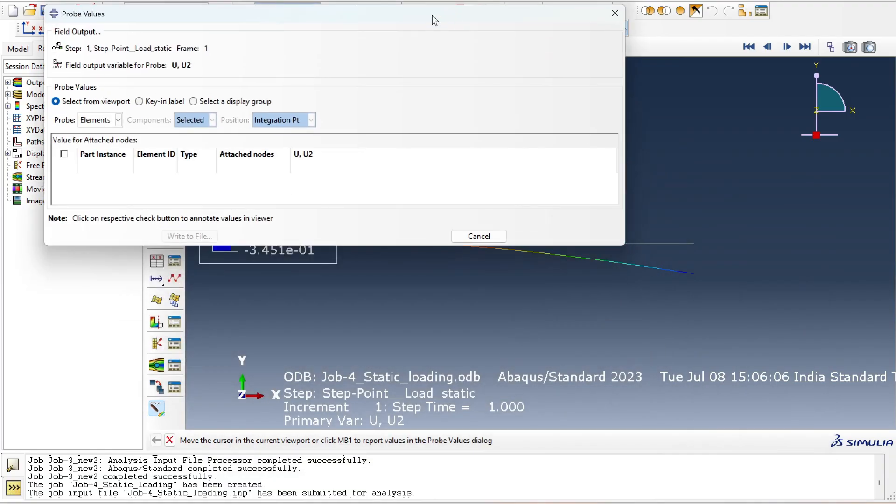
pyautogui.click(119, 120)
pyautogui.click(106, 134)
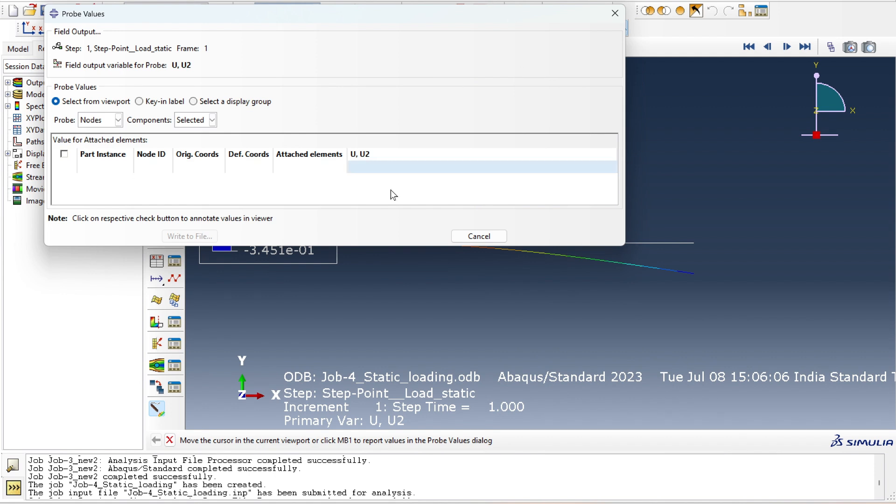
pyautogui.moveTo(695, 275)
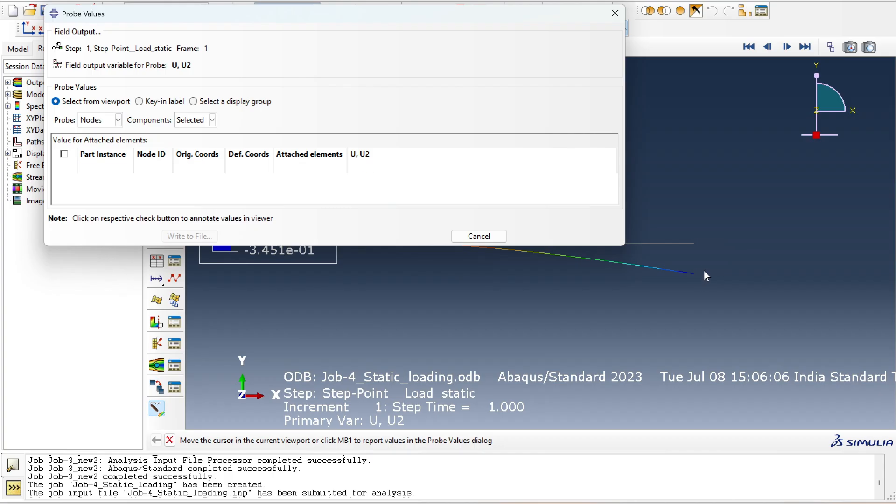
pyautogui.click(694, 273)
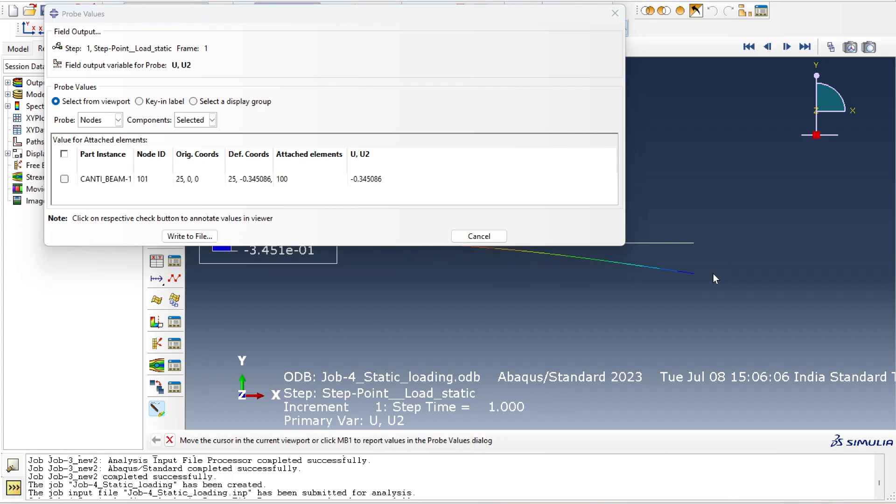
pyautogui.click(693, 273)
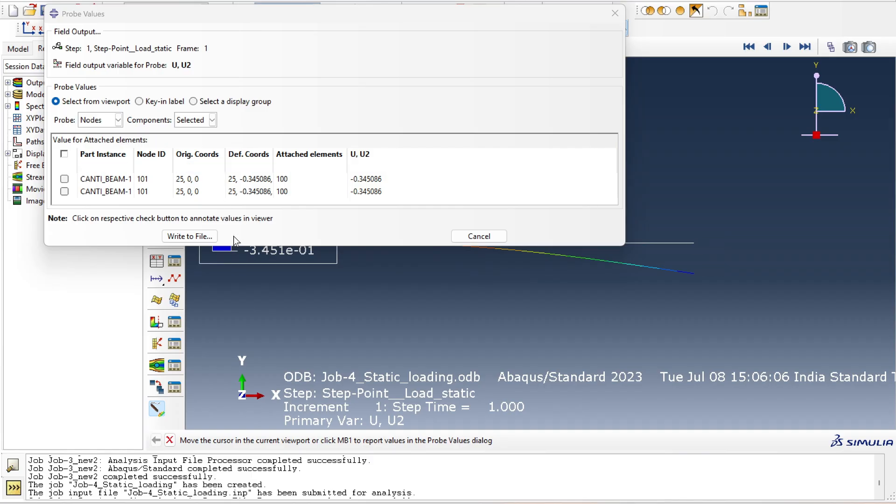
# Step: Toggle the viewport annotation of the second probed entry on and off, and close the probe without writing its values to a file
pyautogui.moveTo(232, 245); pyautogui.dragTo(232, 276)
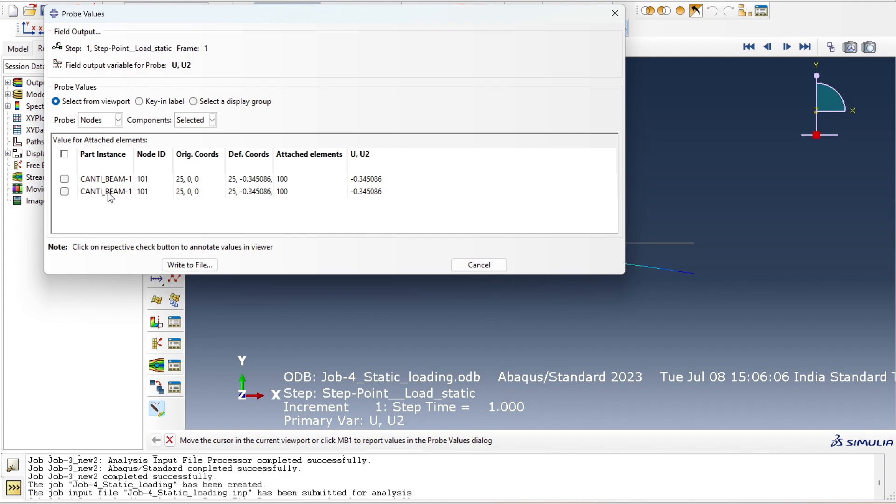
pyautogui.click(65, 192)
pyautogui.click(64, 192)
pyautogui.click(482, 270)
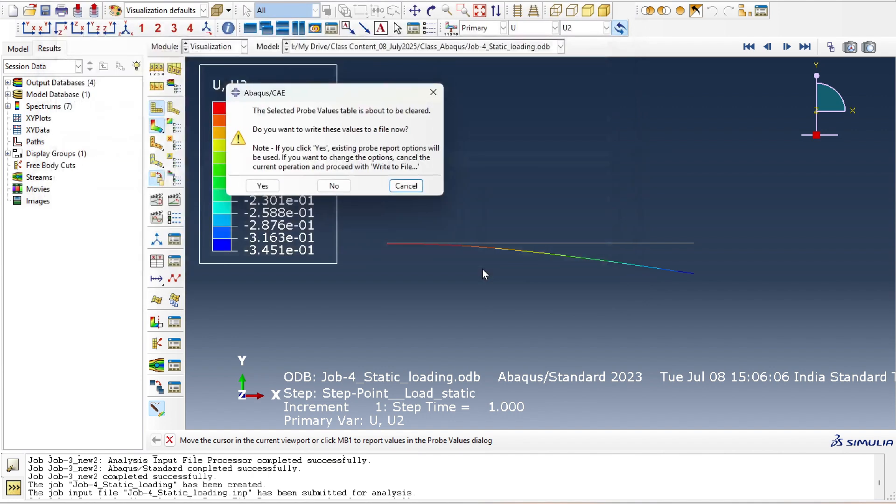
pyautogui.click(340, 186)
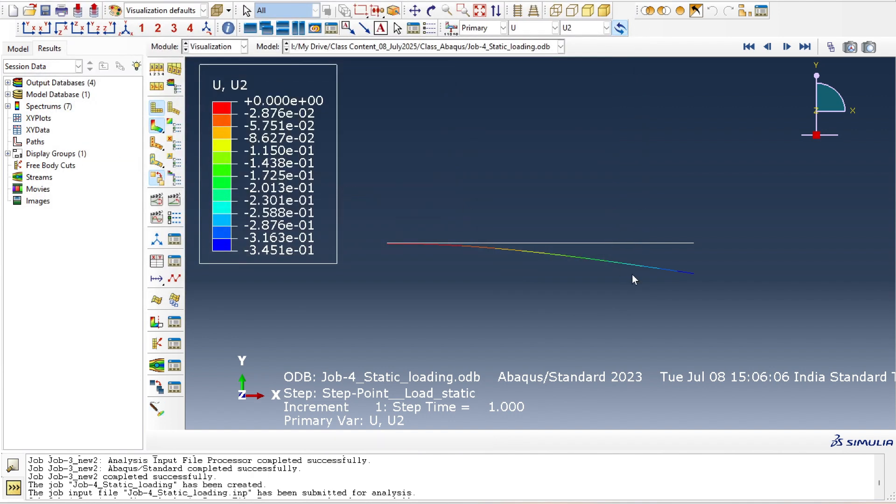
# Step: Reopen Probe Values, change the displacement component to U1 and probe the node at the beam's free end
pyautogui.click(157, 409)
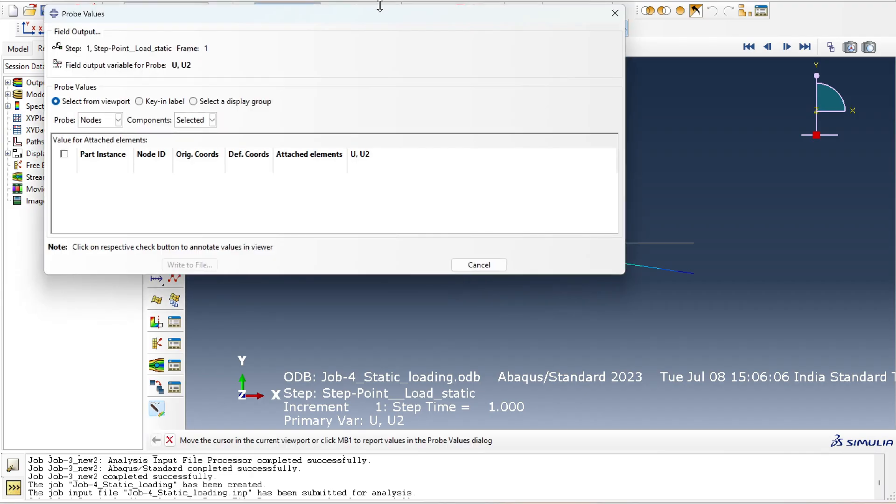
pyautogui.moveTo(382, 17); pyautogui.dragTo(421, 140)
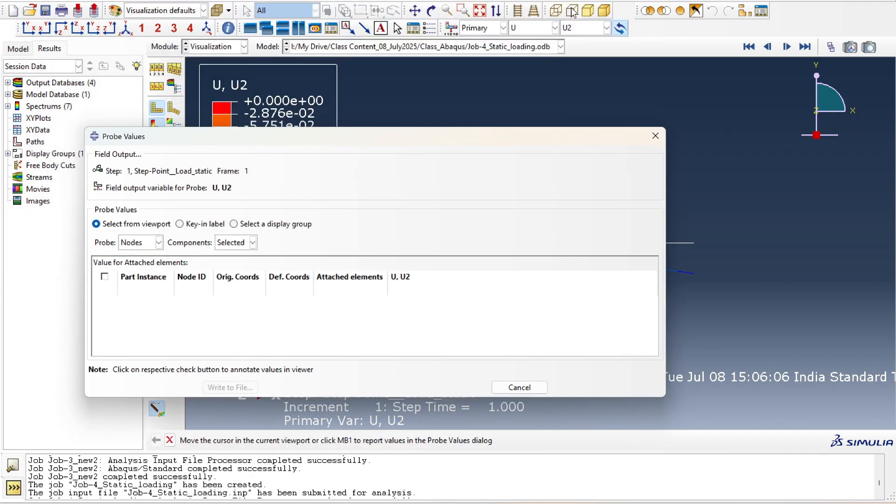
pyautogui.click(571, 29)
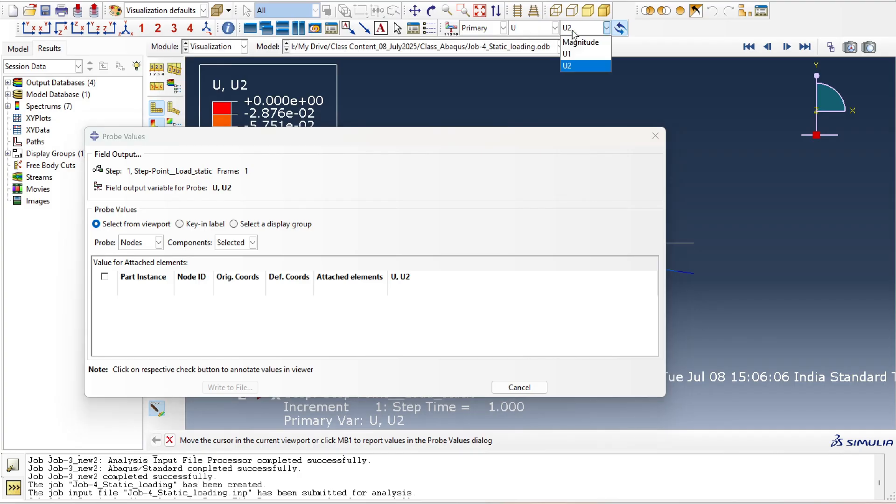
pyautogui.click(570, 53)
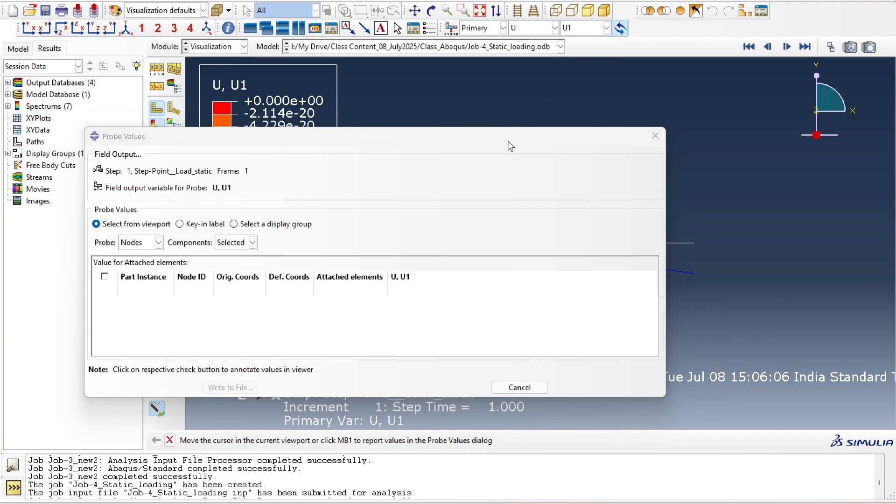
pyautogui.moveTo(666, 173); pyautogui.dragTo(537, 177)
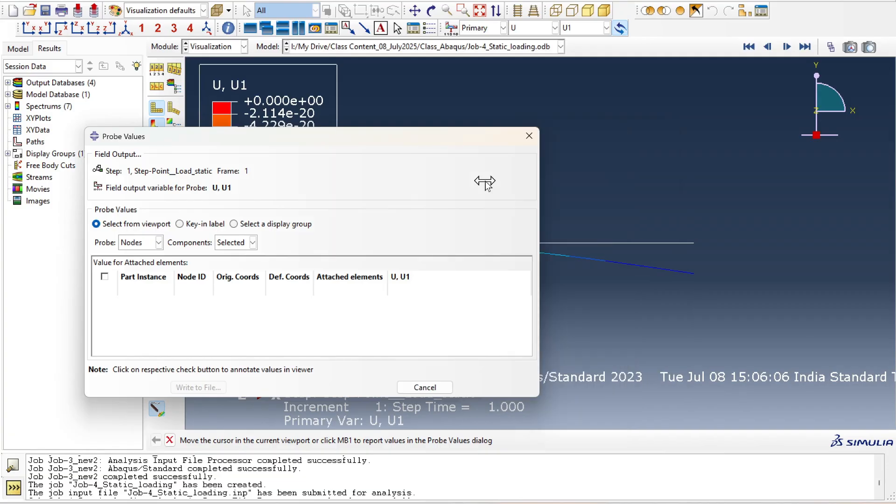
pyautogui.moveTo(422, 133); pyautogui.dragTo(395, 82)
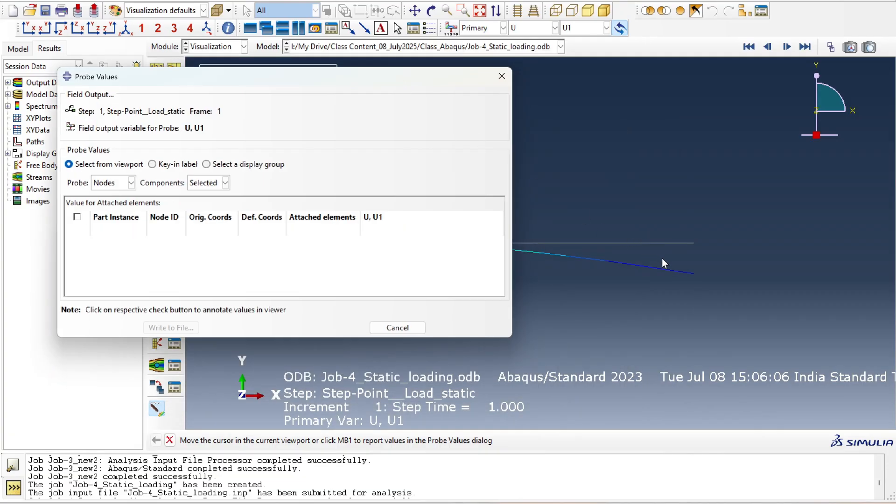
pyautogui.click(692, 273)
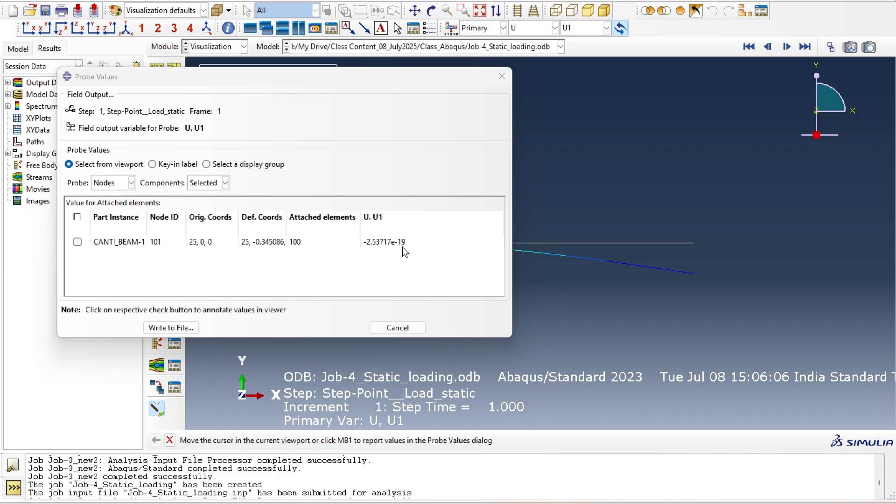
# Step: Change the output variable to the rotation UR3, discard the listed probe values and probe the beam's free-end node
pyautogui.click(584, 28)
pyautogui.click(544, 28)
pyautogui.click(542, 28)
pyautogui.click(523, 125)
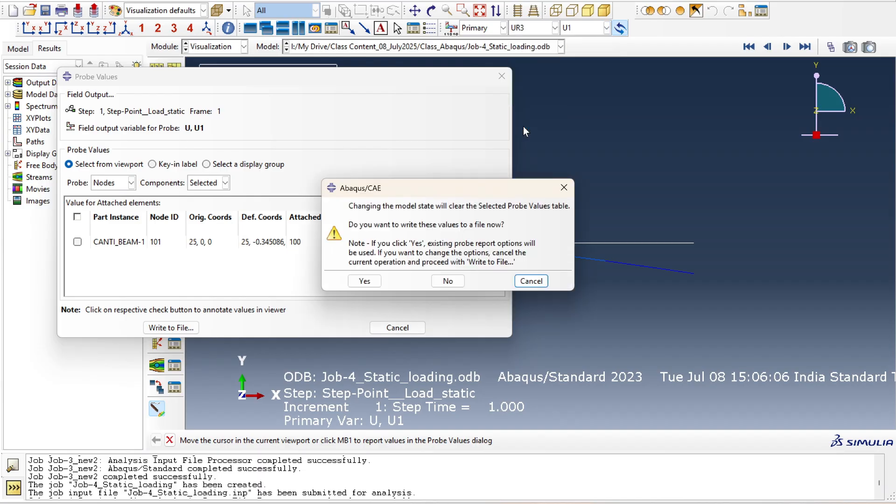
pyautogui.click(448, 281)
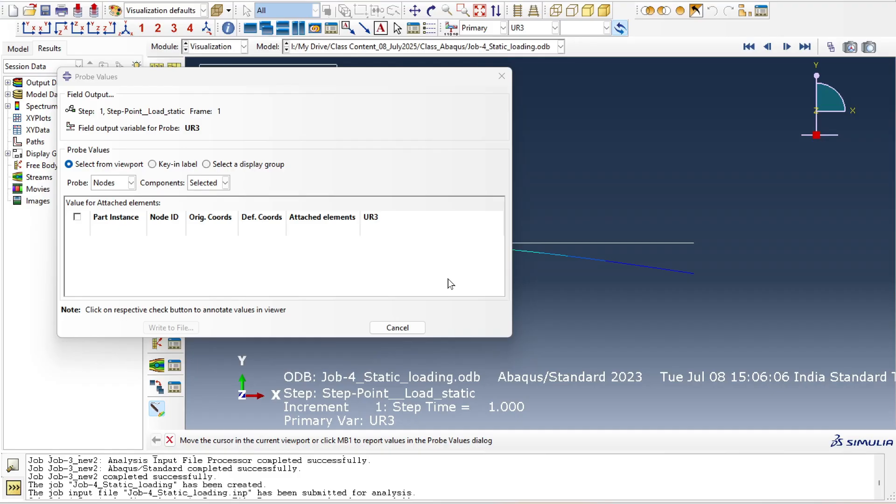
pyautogui.click(692, 243)
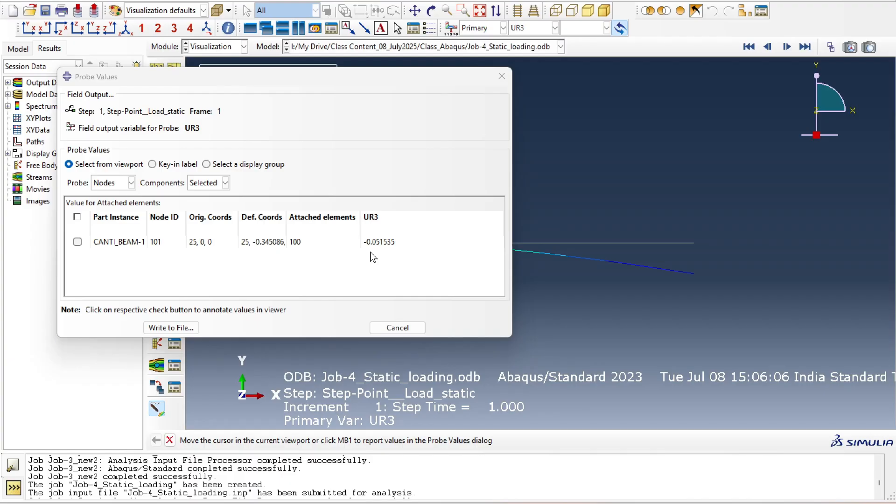
pyautogui.click(354, 74)
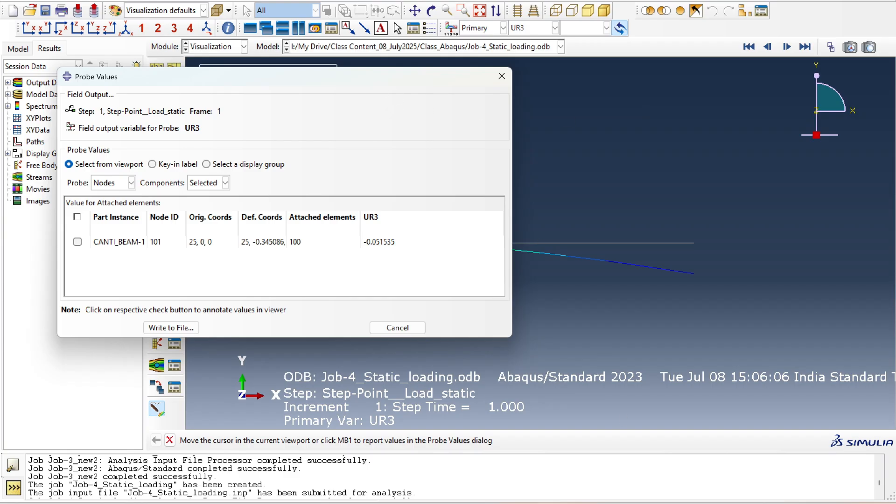
# Step: Switch to PowerPoint, view slide 12 with the cantilever problem sketch, and return to the Abaqus/CAE main window
pyautogui.click(583, 448)
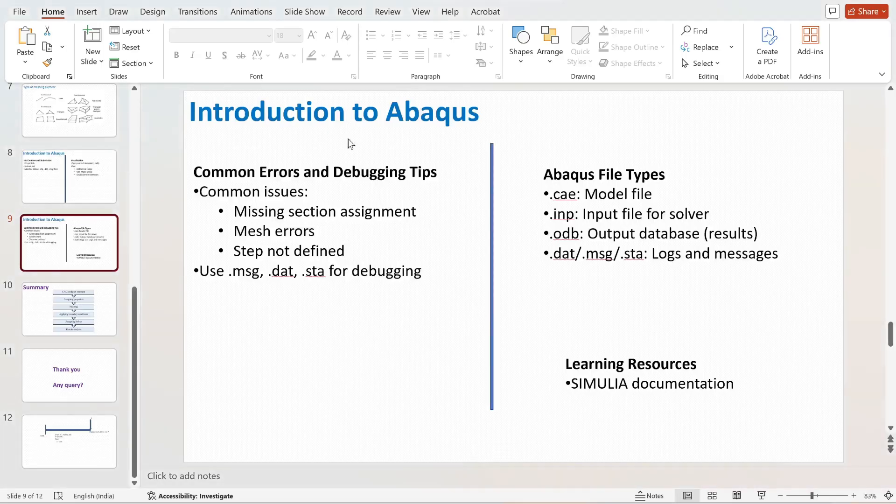
pyautogui.click(82, 422)
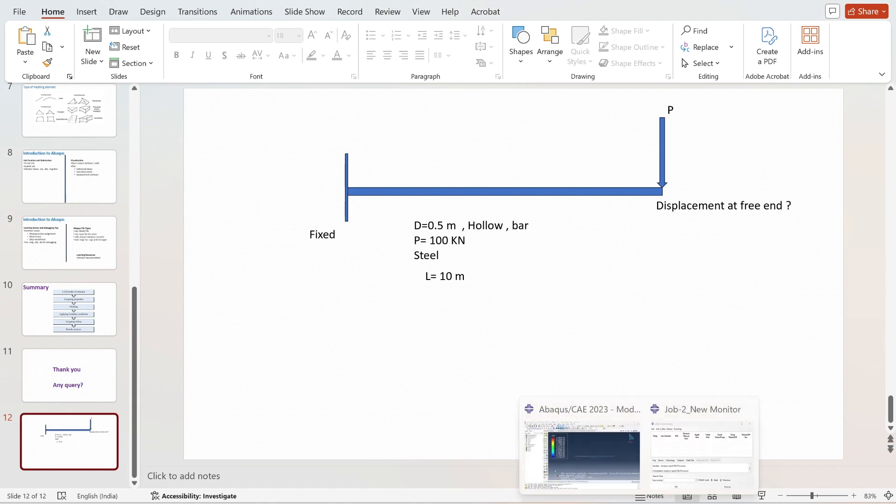
pyautogui.click(577, 438)
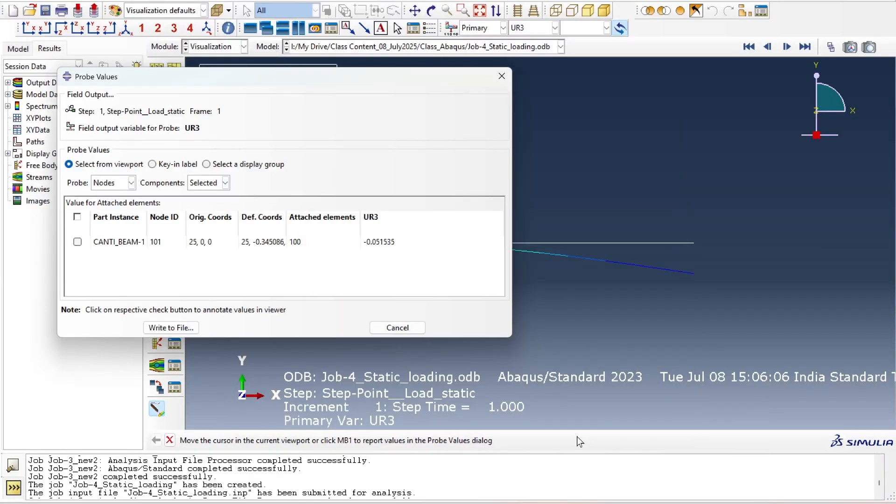
# Step: Change the output variable to displacement U, discard the listed probe values and probe a node at the beam's fixed end
pyautogui.moveTo(364, 83); pyautogui.dragTo(805, 115)
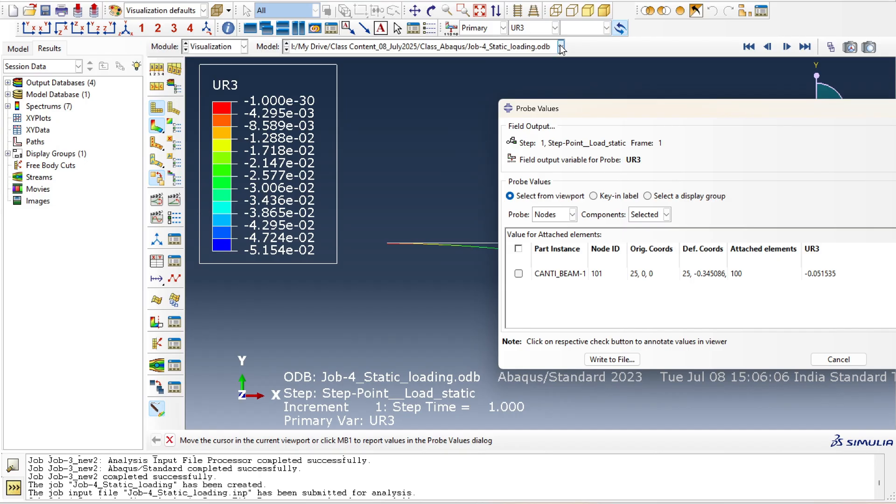
pyautogui.click(544, 27)
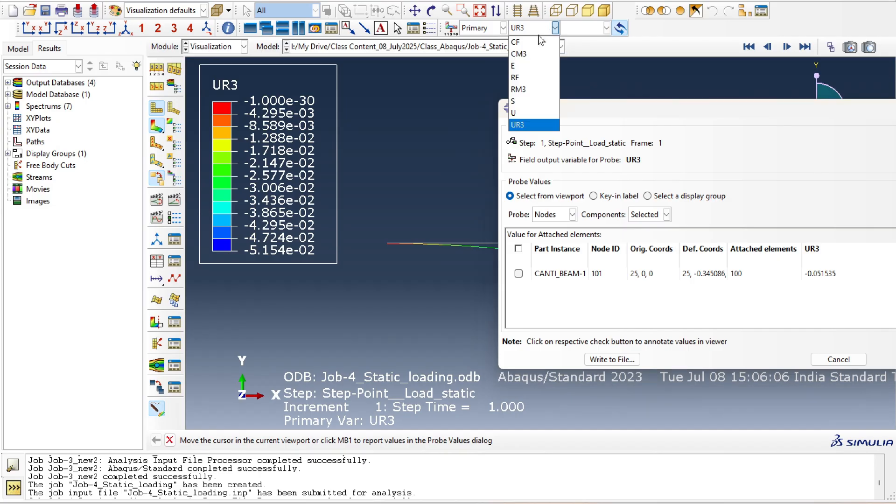
pyautogui.click(513, 112)
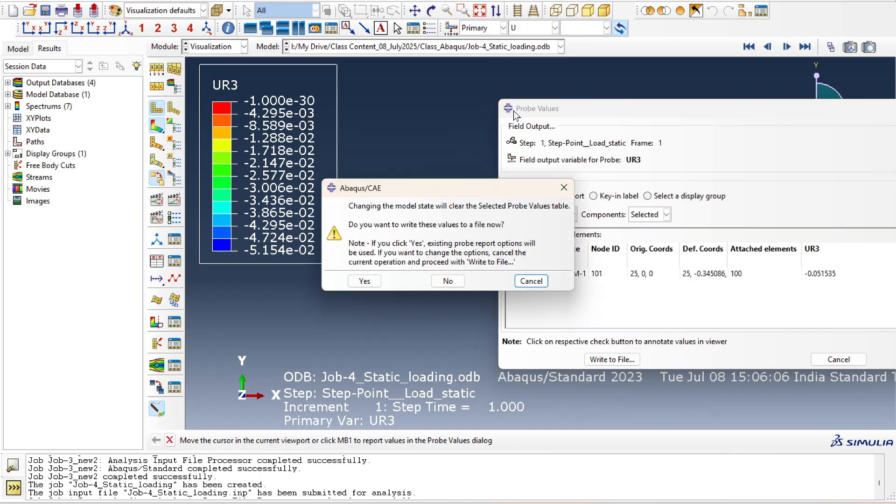
pyautogui.click(448, 281)
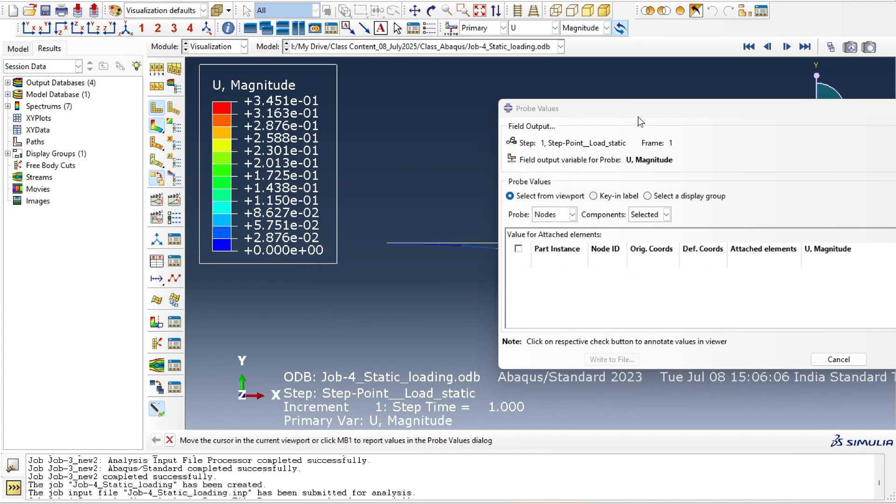
pyautogui.moveTo(637, 112); pyautogui.dragTo(432, 285)
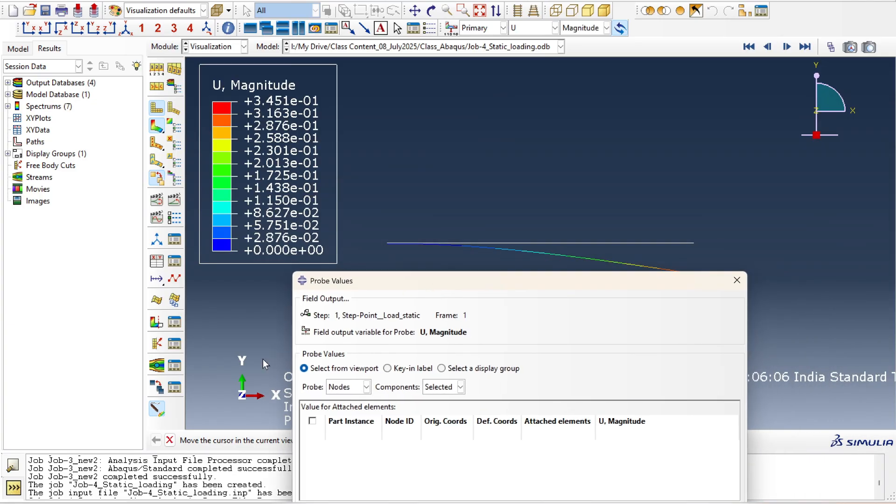
pyautogui.click(155, 415)
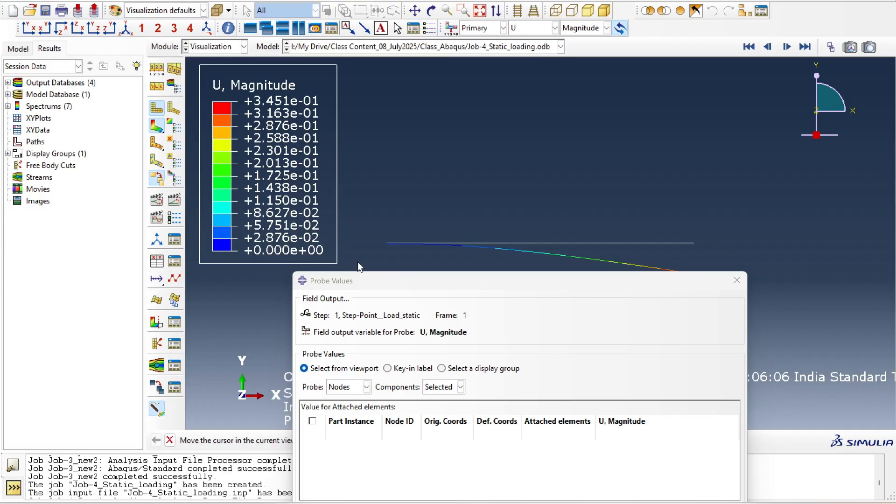
pyautogui.click(386, 243)
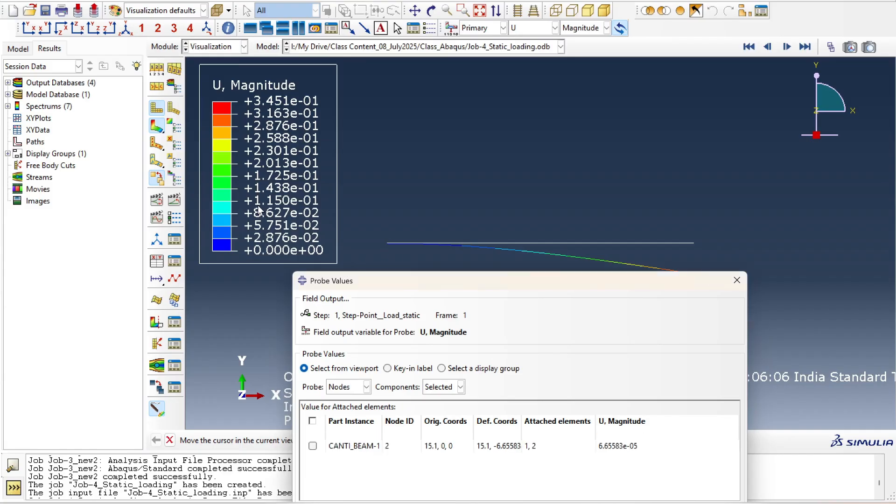
pyautogui.moveTo(386, 245)
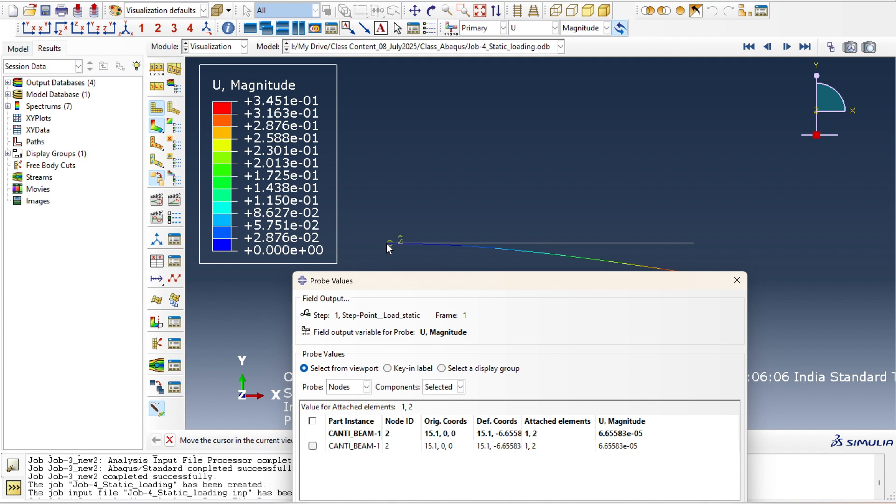
# Step: Change the displacement component to U2, discard the listed probe values and probe two nodes near the beam's fixed end
pyautogui.click(581, 28)
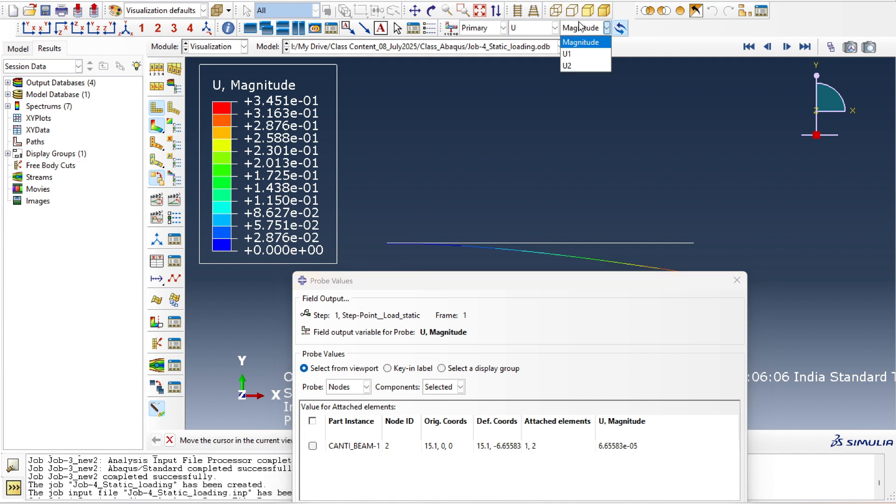
pyautogui.click(570, 65)
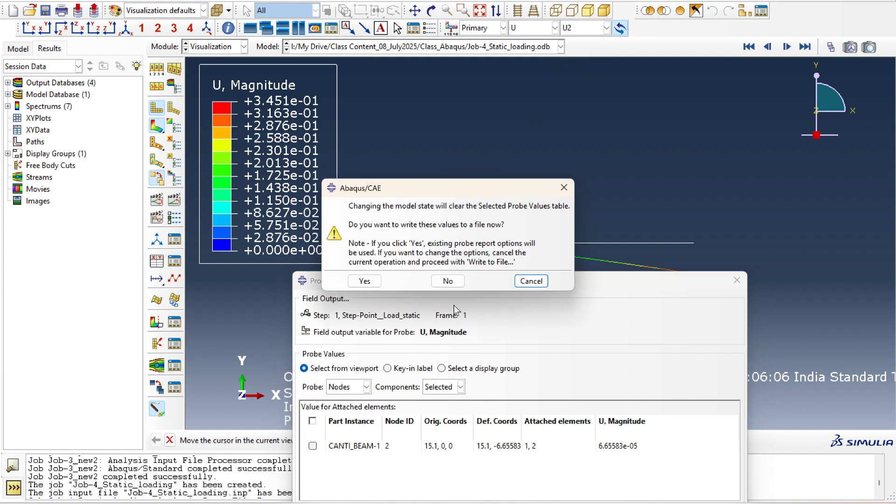
pyautogui.click(456, 283)
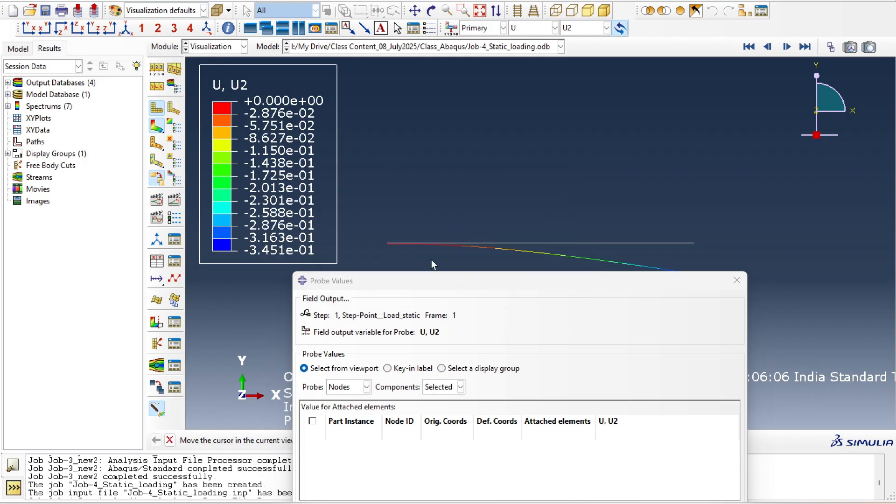
pyautogui.click(388, 244)
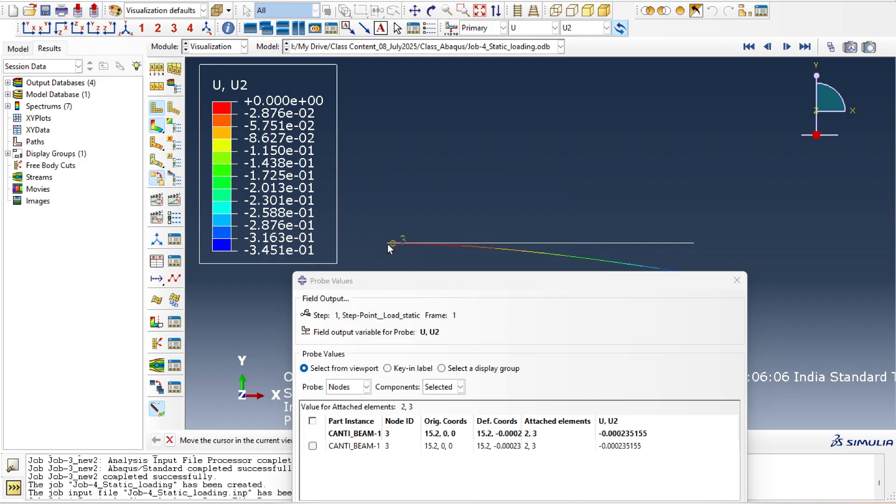
pyautogui.click(385, 244)
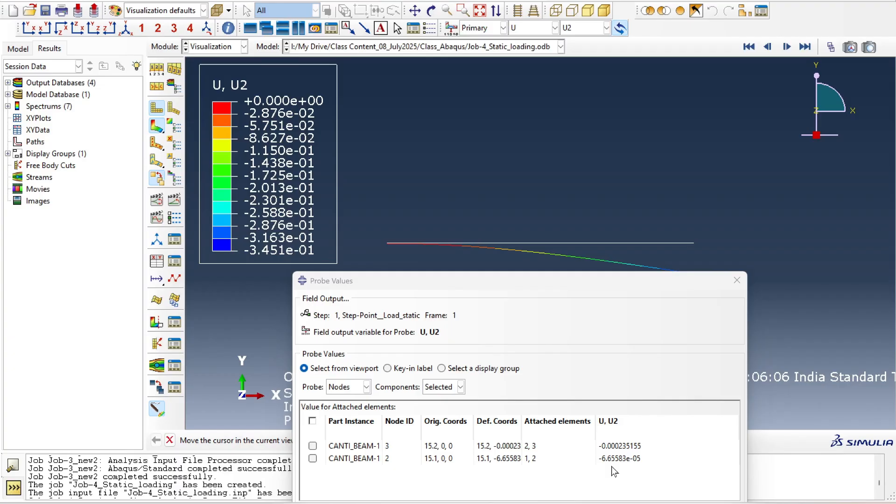
# Step: Move the Probe Values dialog fully into view and close it without writing the values to a file
pyautogui.click(565, 286)
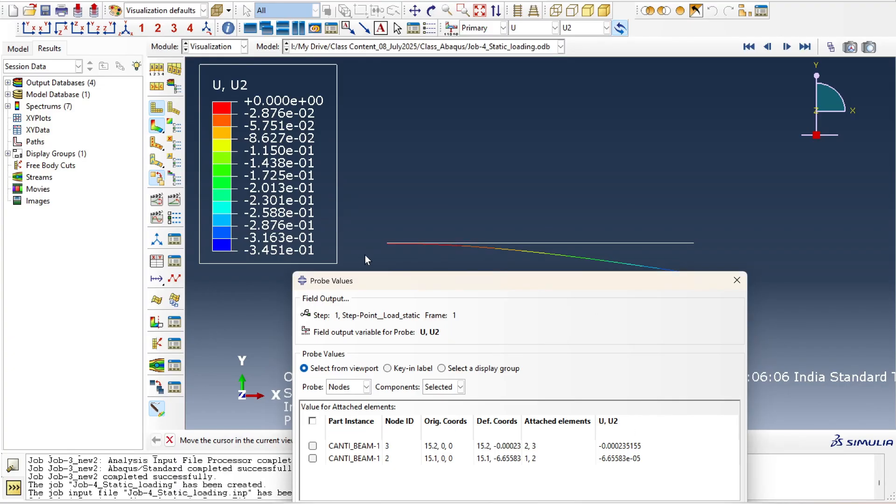
pyautogui.moveTo(493, 278); pyautogui.dragTo(513, 264)
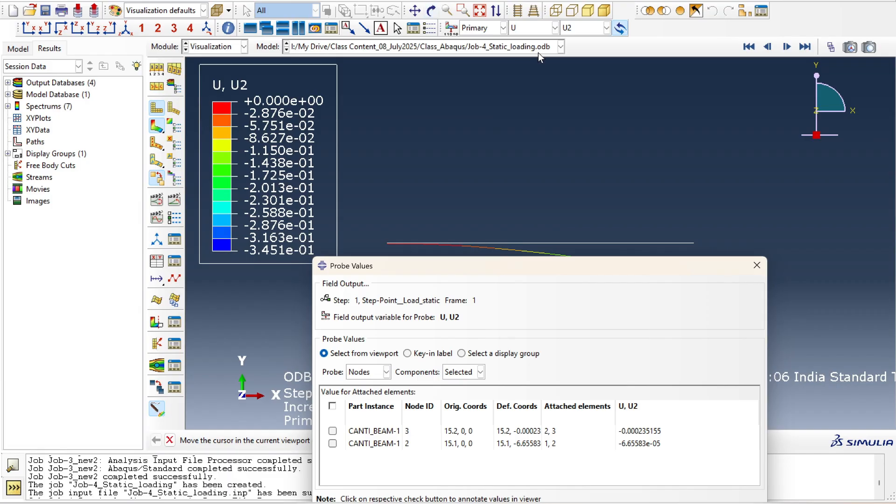
pyautogui.moveTo(498, 265); pyautogui.dragTo(506, 176)
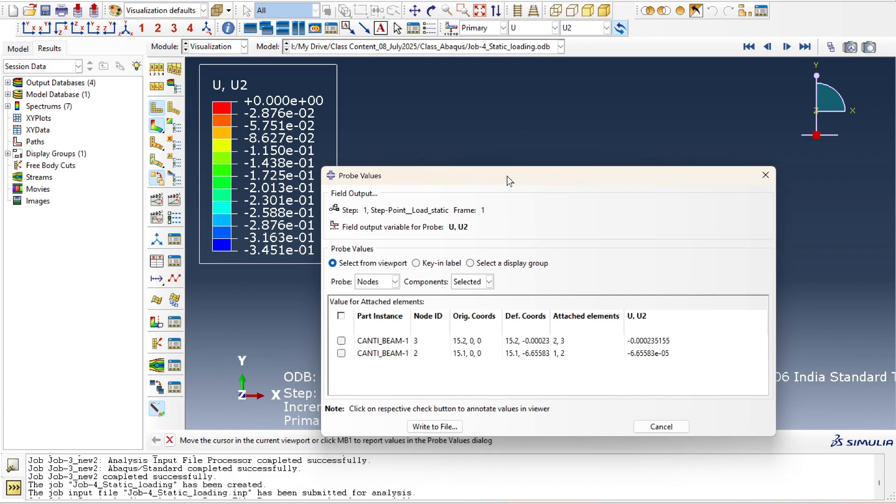
pyautogui.click(661, 427)
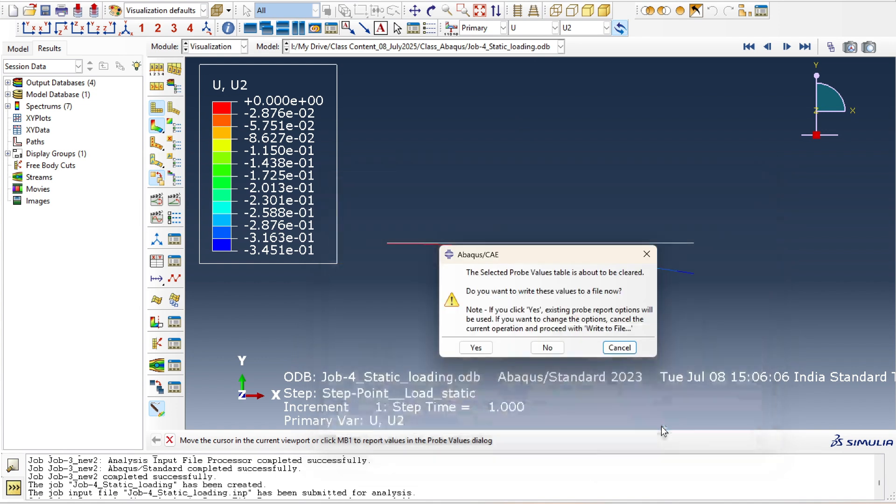
pyautogui.click(545, 348)
# Step: Reopen Probe Values, choose selection by key-in label and probe the U2 displacement of node 1 of CANTI_BEAM-1
pyautogui.click(157, 408)
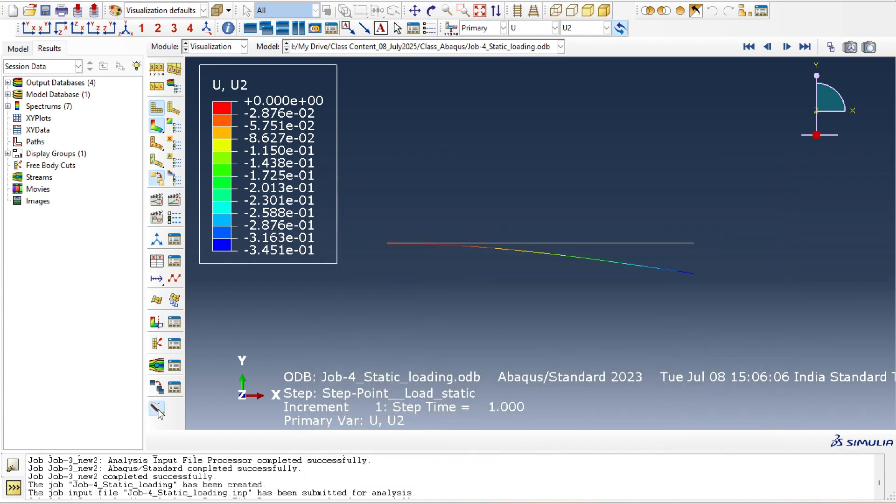
pyautogui.moveTo(413, 173); pyautogui.dragTo(227, 111)
pyautogui.click(262, 203)
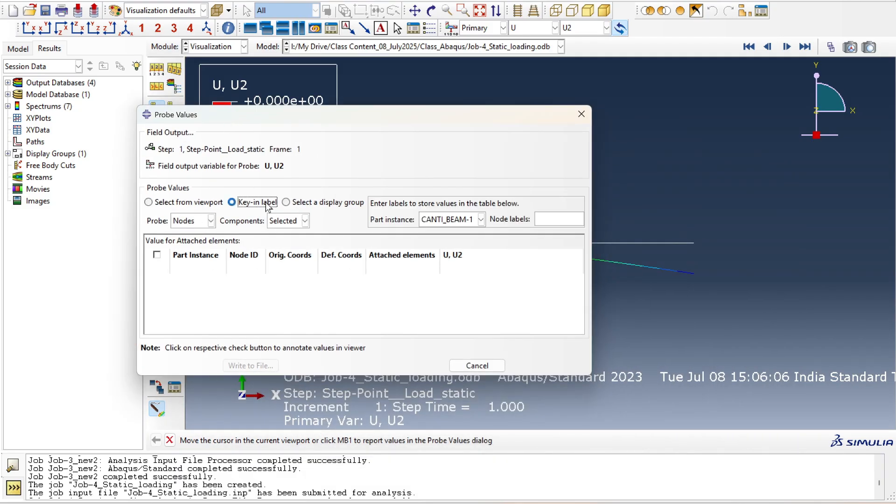
pyautogui.click(539, 219)
pyautogui.write('1')
pyautogui.press('Return')
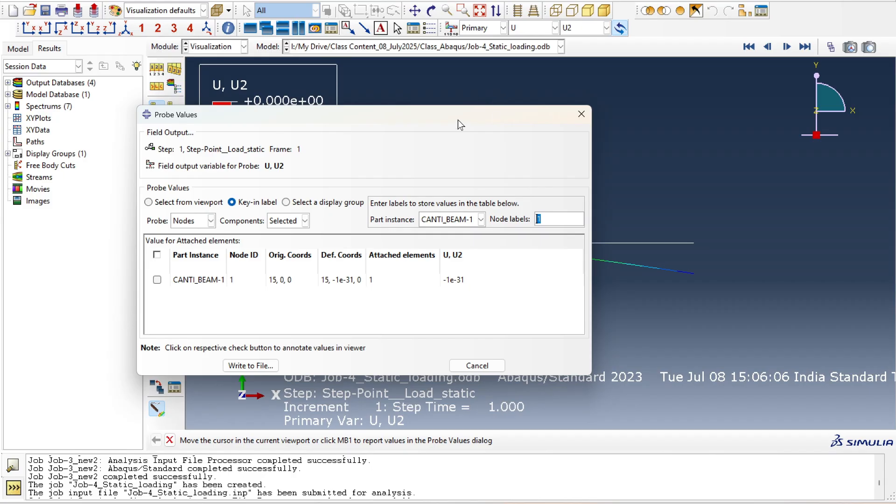
# Step: Add node label 50 of CANTI_BEAM-1 to the probed U2 values
pyautogui.moveTo(435, 117); pyautogui.dragTo(387, 112)
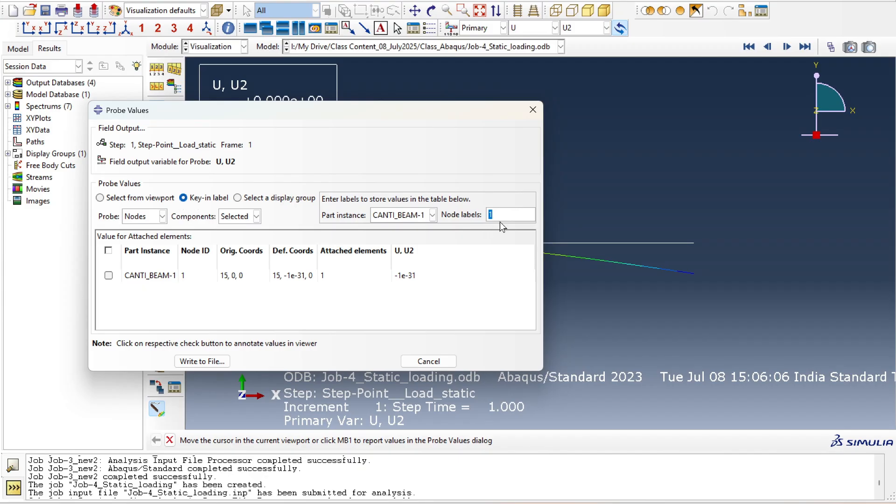
pyautogui.press('BackSpace')
pyautogui.write('50')
pyautogui.press('Return')
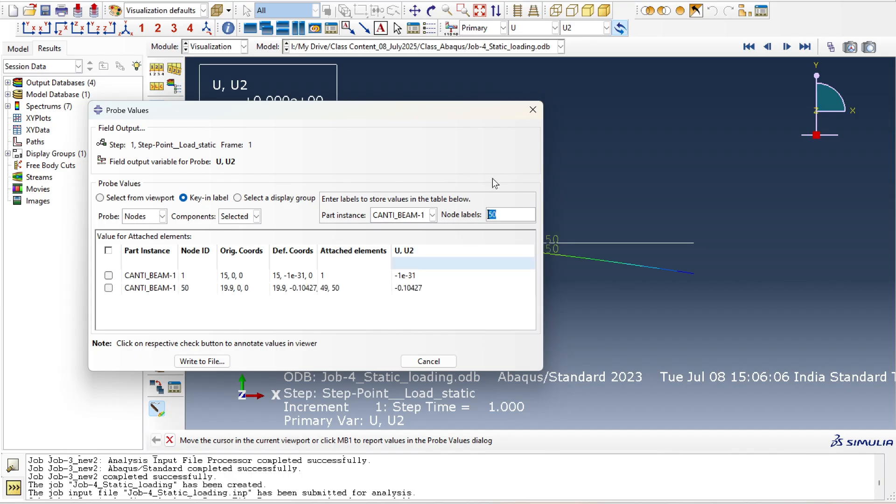
# Step: Move the probe dialog clear of the beam and add node labels 101 and 2 to the probed U2 values
pyautogui.moveTo(461, 110); pyautogui.dragTo(367, 280)
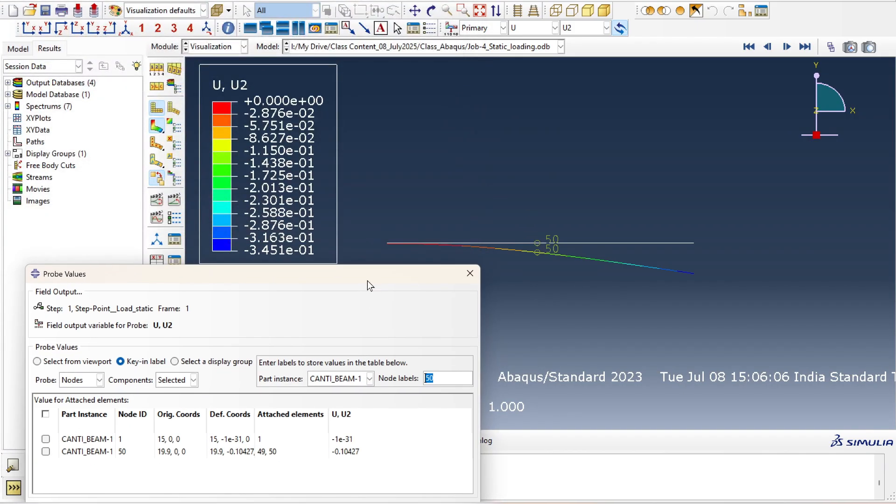
pyautogui.click(433, 379)
pyautogui.press('BackSpace')
pyautogui.press('BackSpace')
pyautogui.write('101')
pyautogui.press('Return')
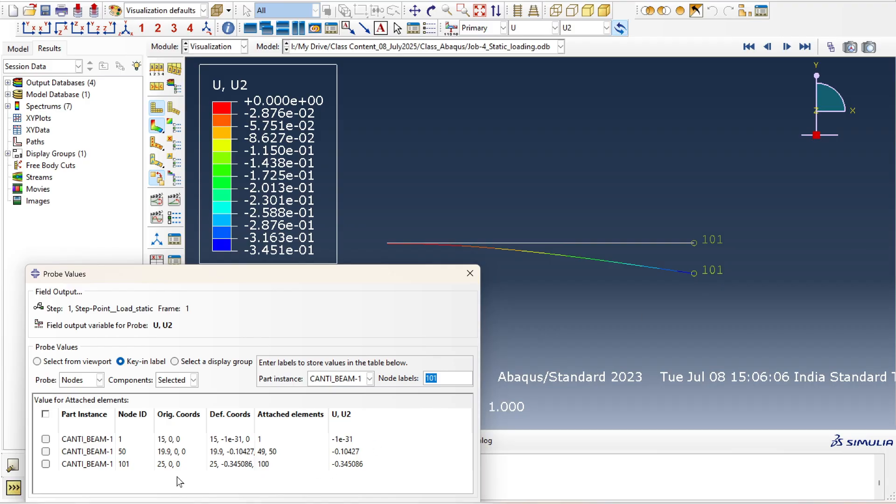
pyautogui.press('BackSpace')
pyautogui.write('2')
pyautogui.press('Return')
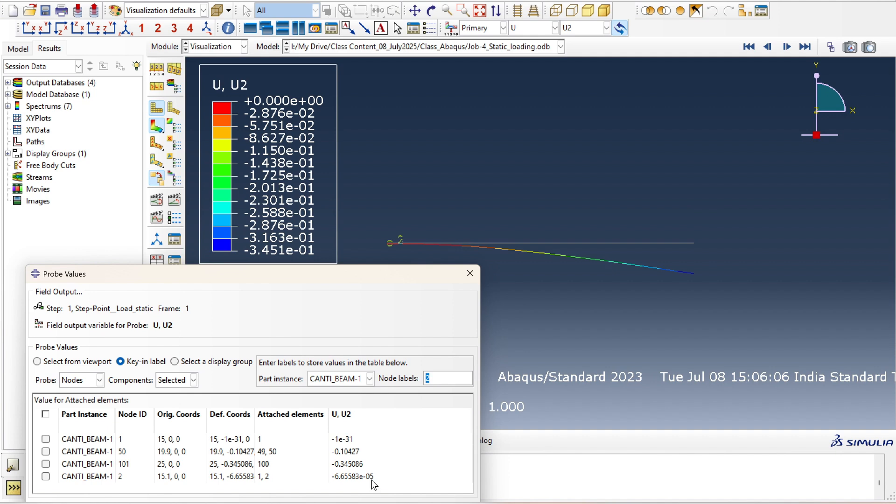
# Step: Close the labelled-node probe and discard its values without writing them to a file
pyautogui.moveTo(325, 282); pyautogui.dragTo(326, 169)
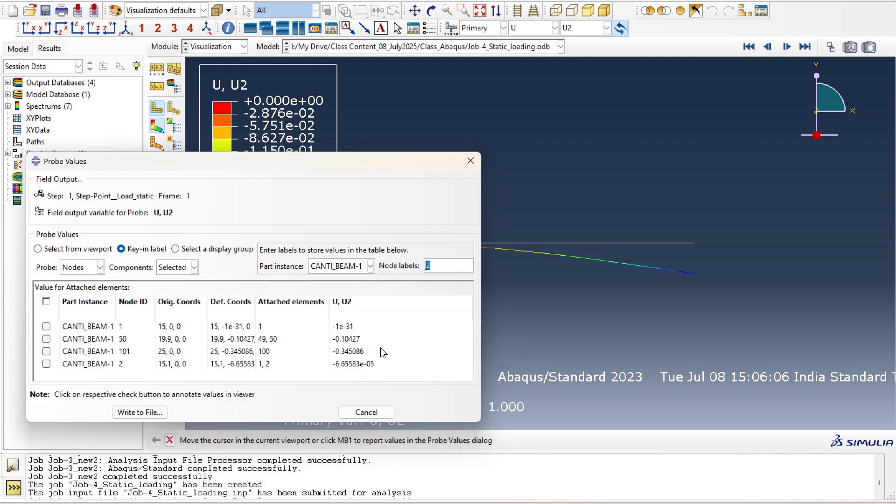
pyautogui.click(362, 411)
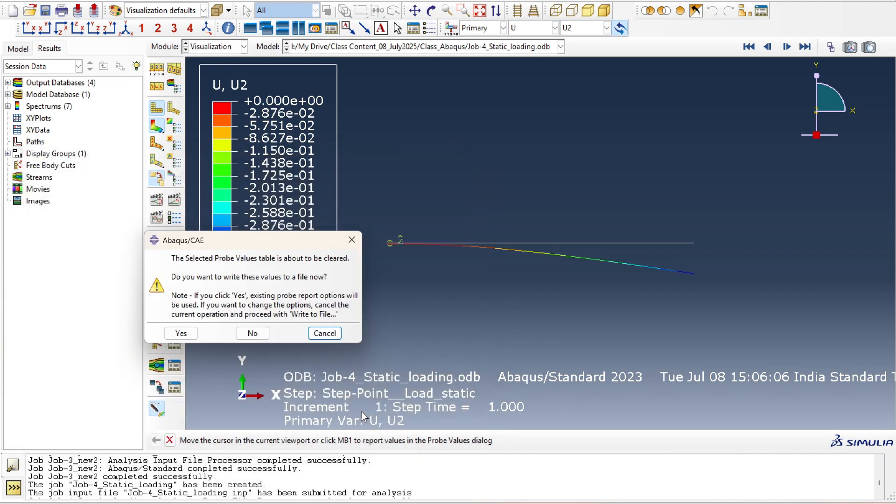
pyautogui.click(257, 333)
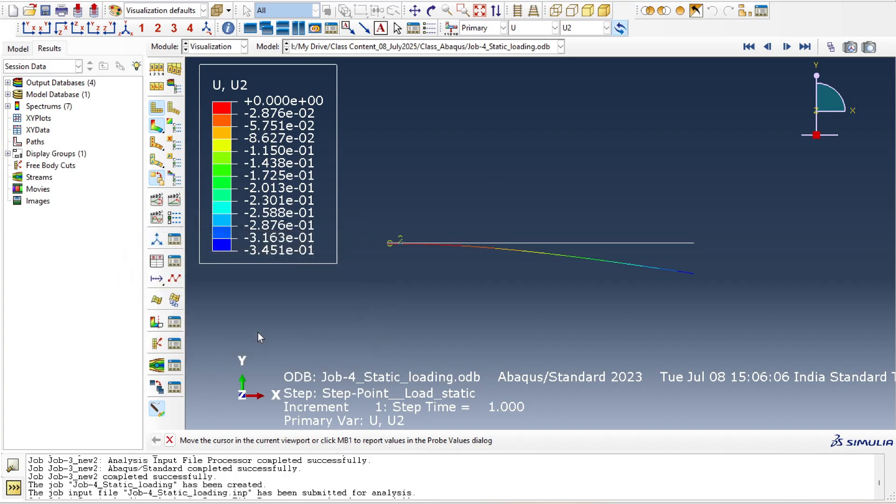
# Step: Save the model database and enlarge the message area to show more of its log
pyautogui.click(46, 10)
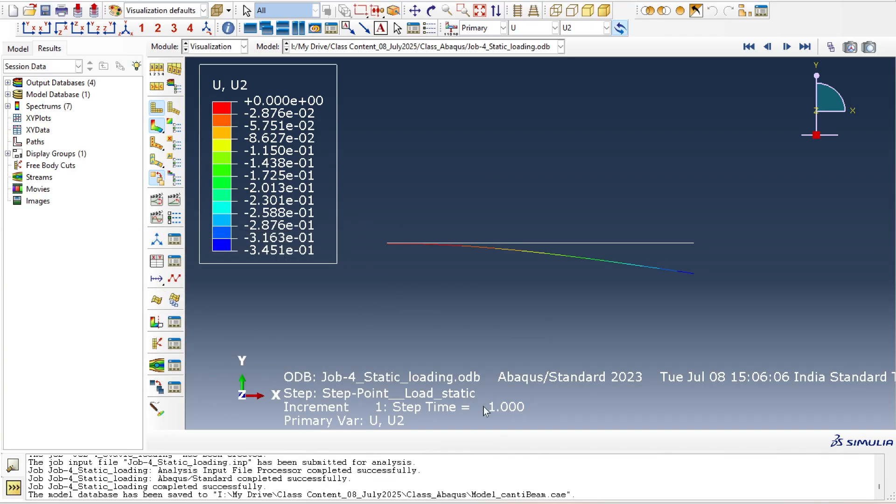
pyautogui.moveTo(490, 453); pyautogui.dragTo(487, 429)
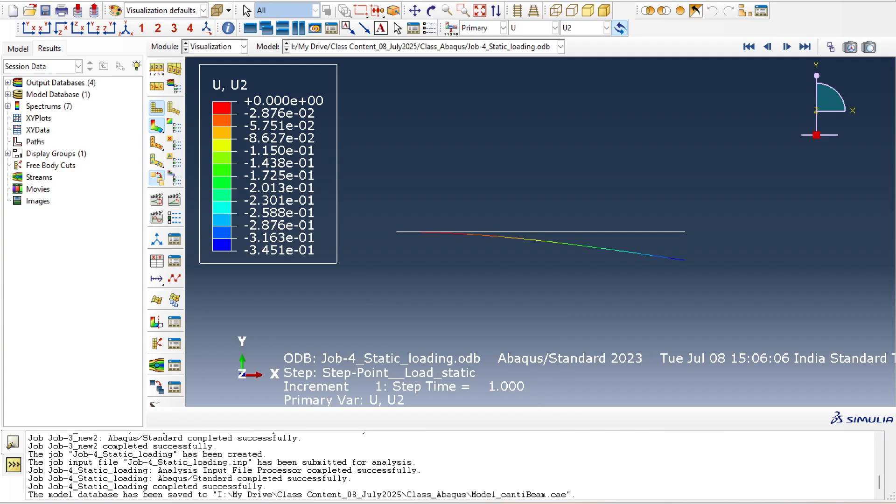
# Step: Switch to the Part module of Model-1, and bring up the PowerPoint slide with the cantilever problem sketch
pyautogui.click(217, 48)
pyautogui.click(213, 63)
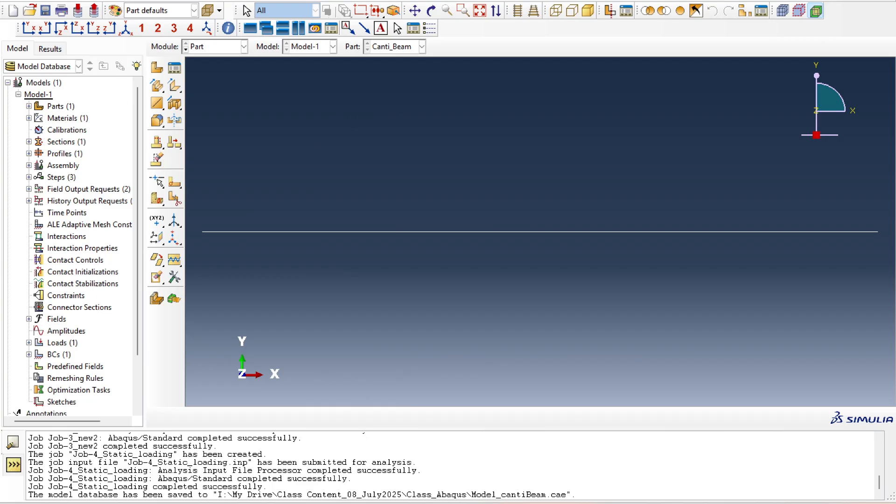
pyautogui.hotkey('alt', 'Tab')
pyautogui.moveTo(502, 503)
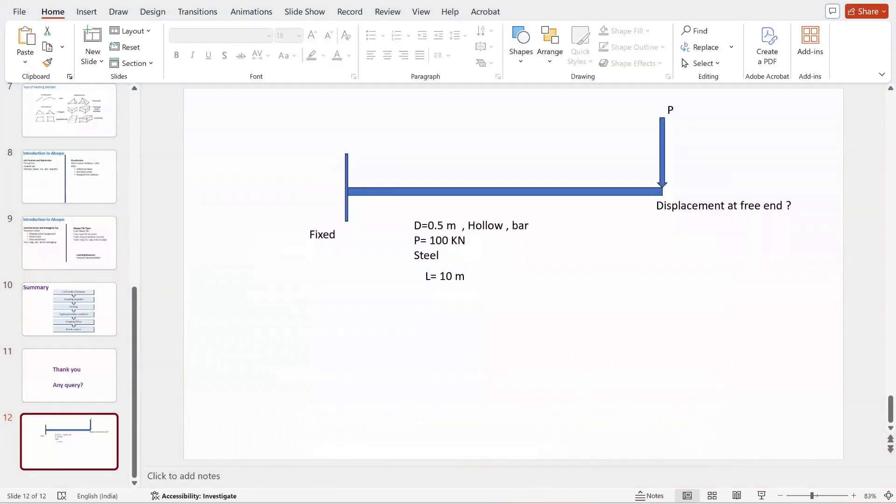
# Step: Search Windows for cmd and open a Command Prompt window
pyautogui.press('super+s')
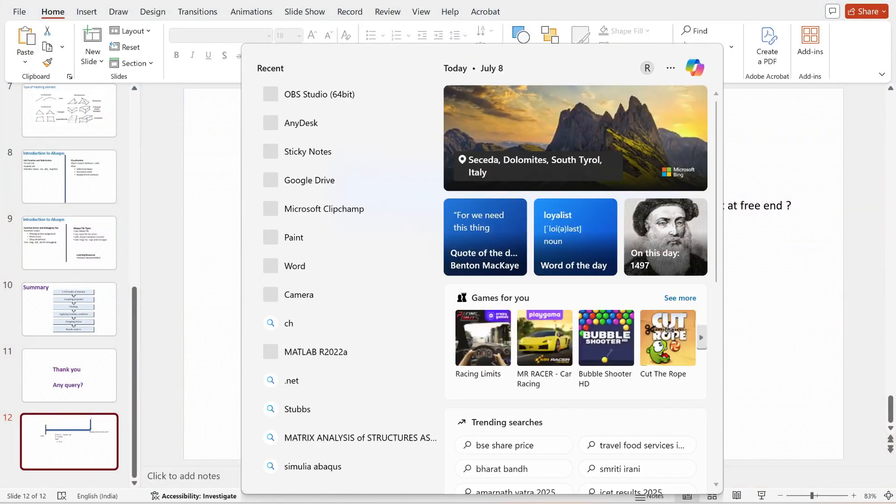
pyautogui.write('cmd')
pyautogui.press('Return')
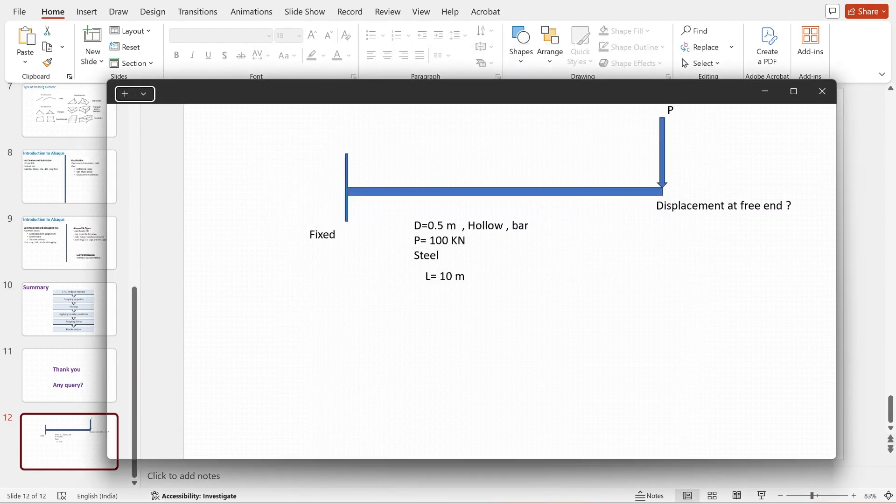
pyautogui.write('aba')
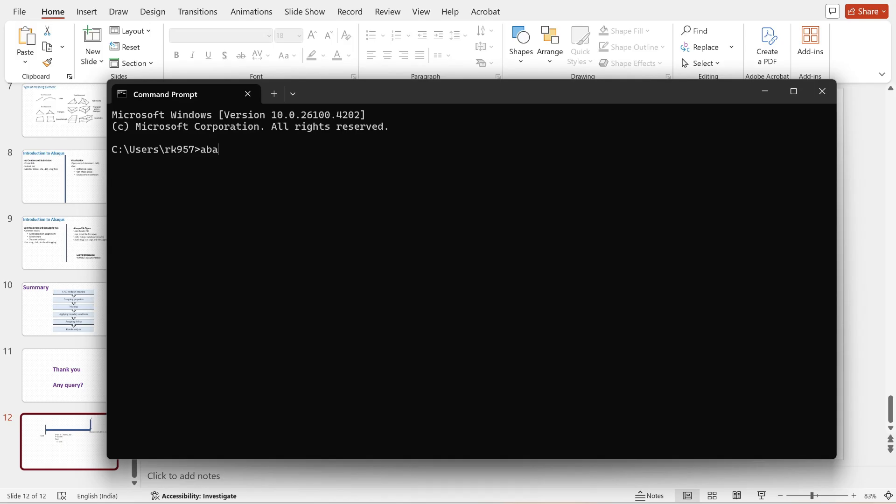
pyautogui.write('qus ace')
pyautogui.press('Return')
# Step: Run abaqus cae from the Command Prompt and create a new Standard/Explicit model database
pyautogui.write('aba')
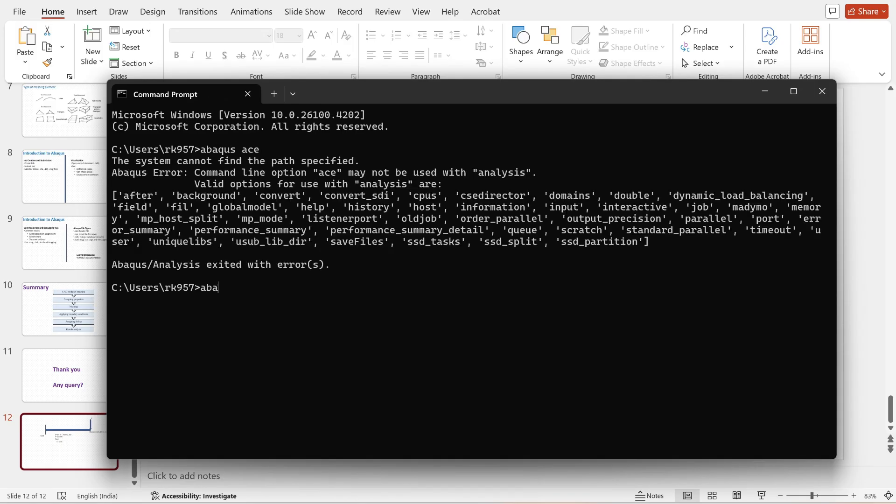
pyautogui.write('qus cae')
pyautogui.press('Return')
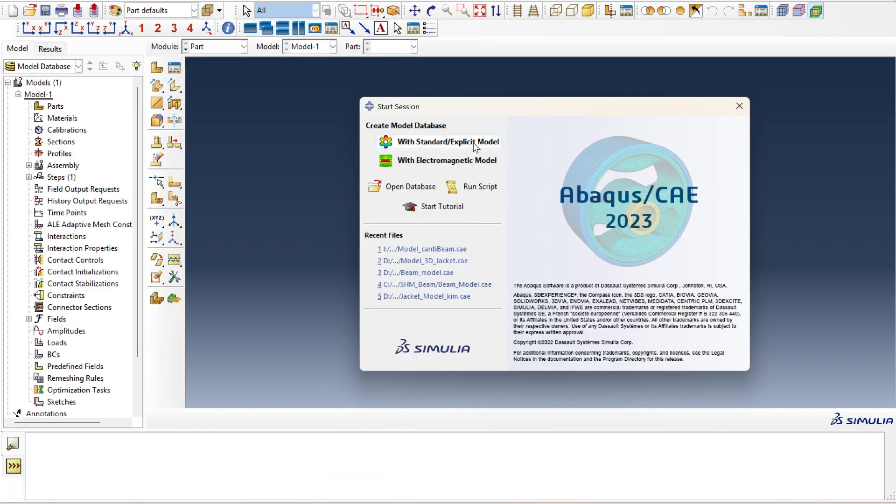
pyautogui.click(469, 143)
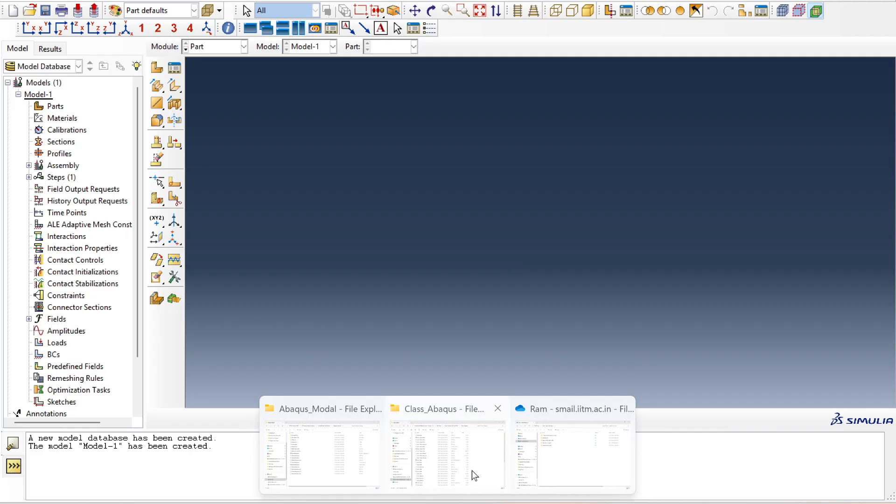
# Step: Switch to the Class_Abaqus folder in File Explorer and create a new subfolder named T_Joint
pyautogui.click(471, 471)
pyautogui.click(471, 470)
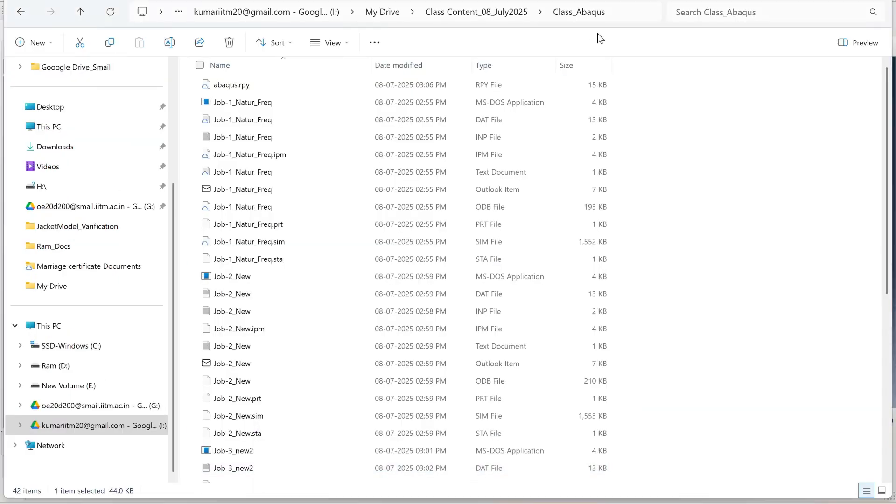
pyautogui.scroll(-6, 711, 307)
pyautogui.click(711, 307)
pyautogui.rightClick(712, 307)
pyautogui.moveTo(788, 228)
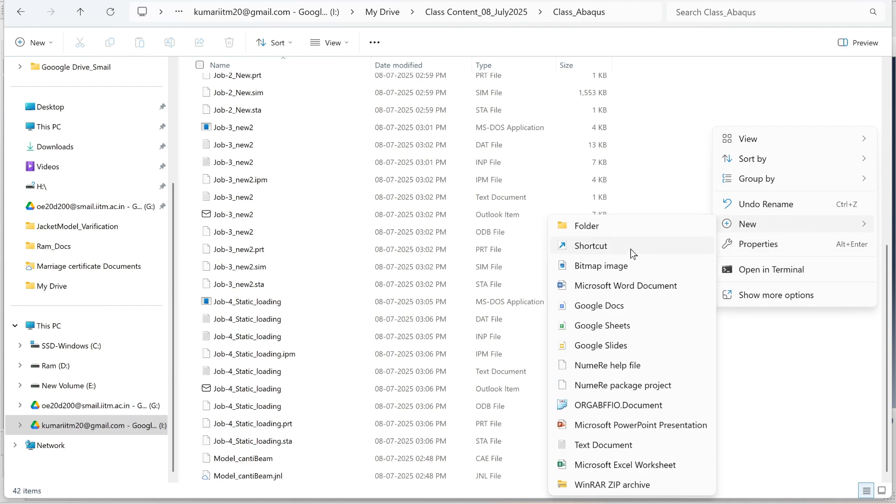
pyautogui.click(630, 234)
pyautogui.hotkey('ctrl', 'shift', 'n')
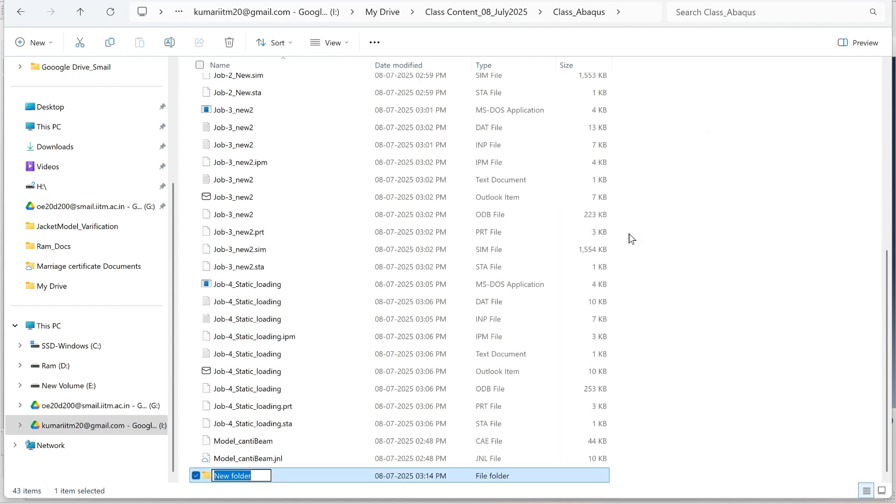
pyautogui.write('T_Joint')
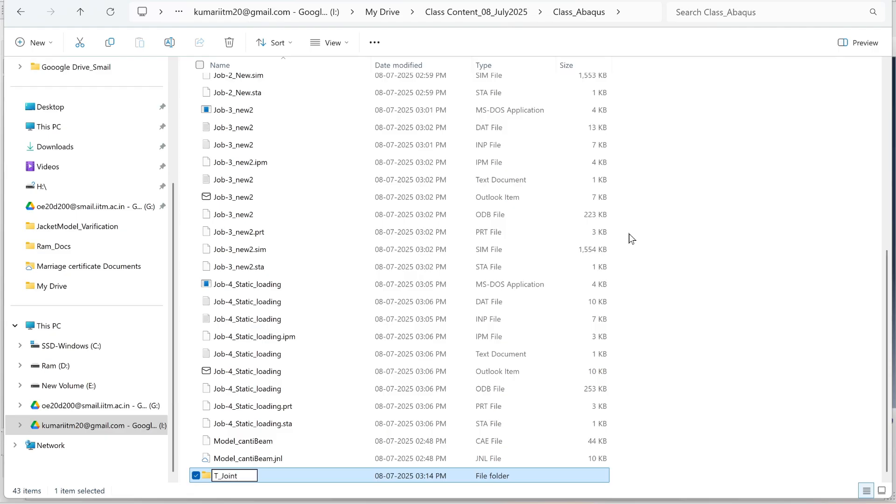
pyautogui.press('Return')
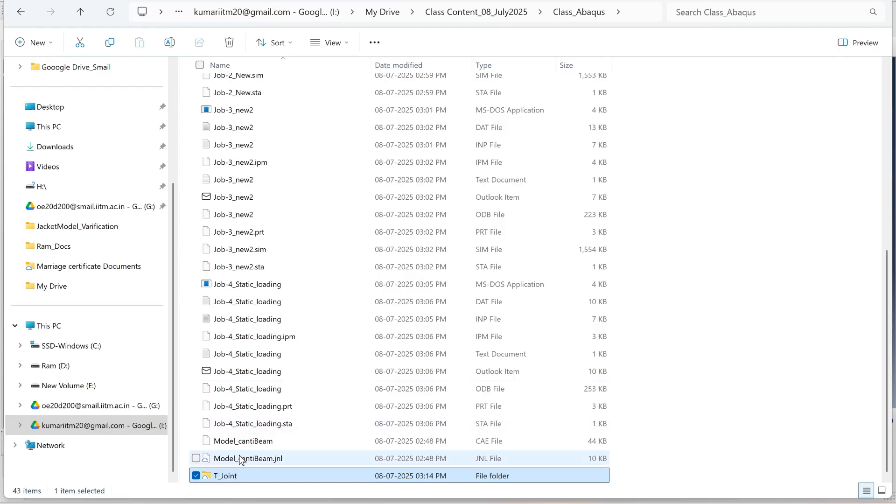
# Step: Copy the T_Joint folder's path and set it as the new work directory in Abaqus/CAE
pyautogui.doubleClick(291, 475)
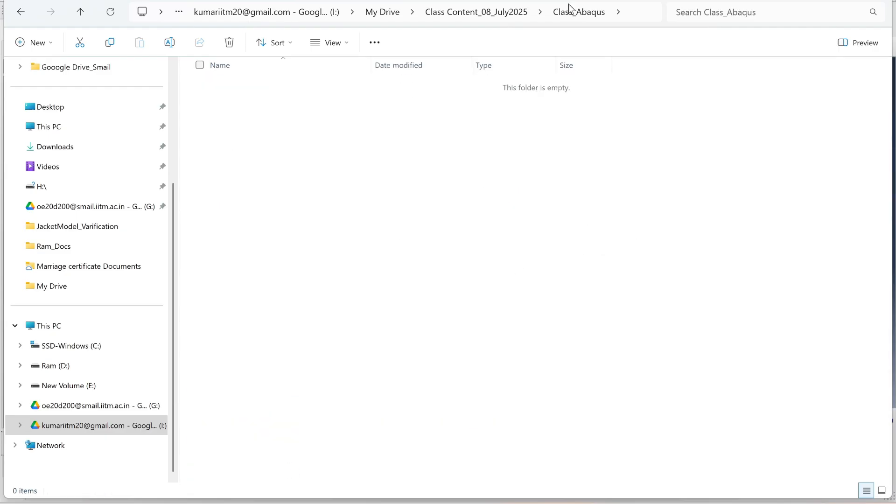
pyautogui.click(621, 13)
pyautogui.hotkey('ctrl', 'c')
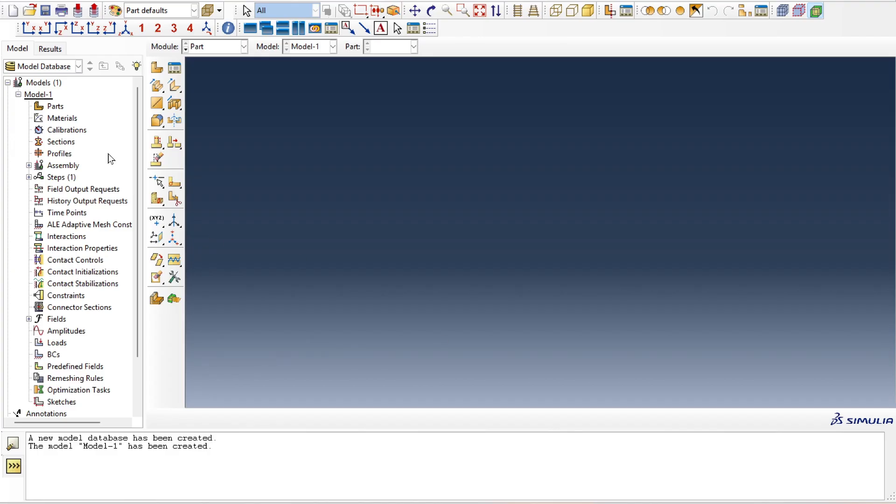
pyautogui.click(34, 3)
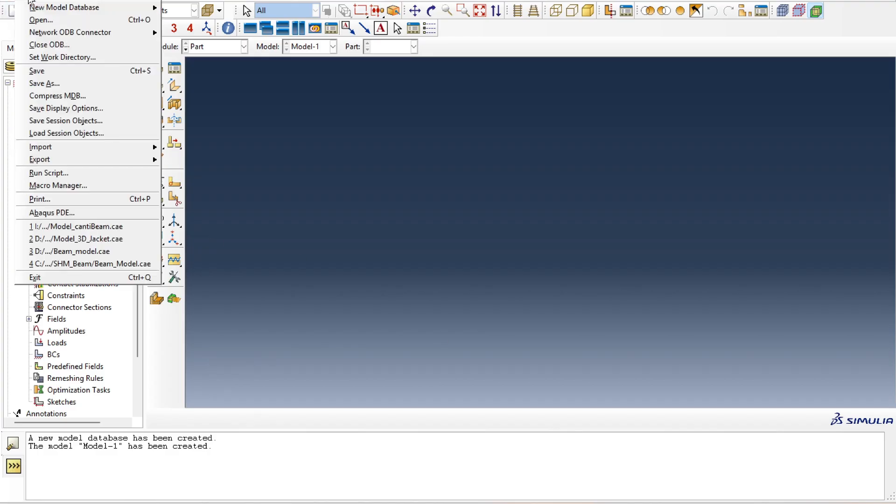
pyautogui.click(53, 61)
pyautogui.hotkey('ctrl', 'v')
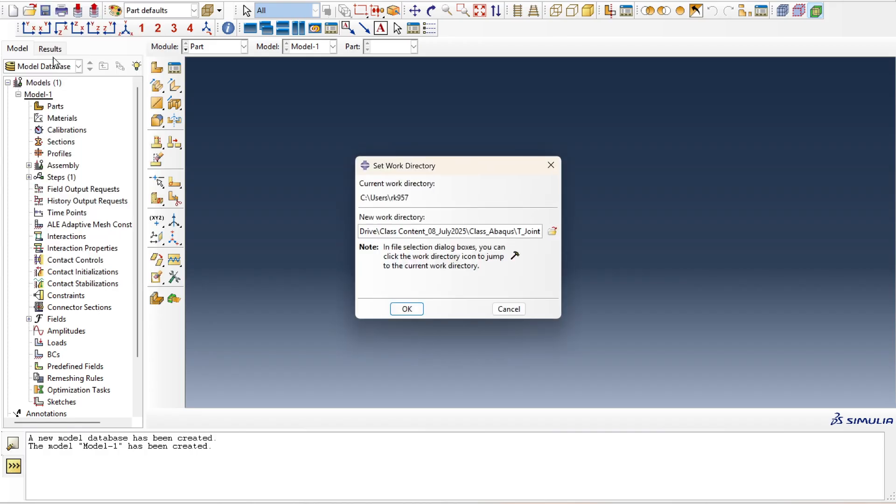
pyautogui.press('Return')
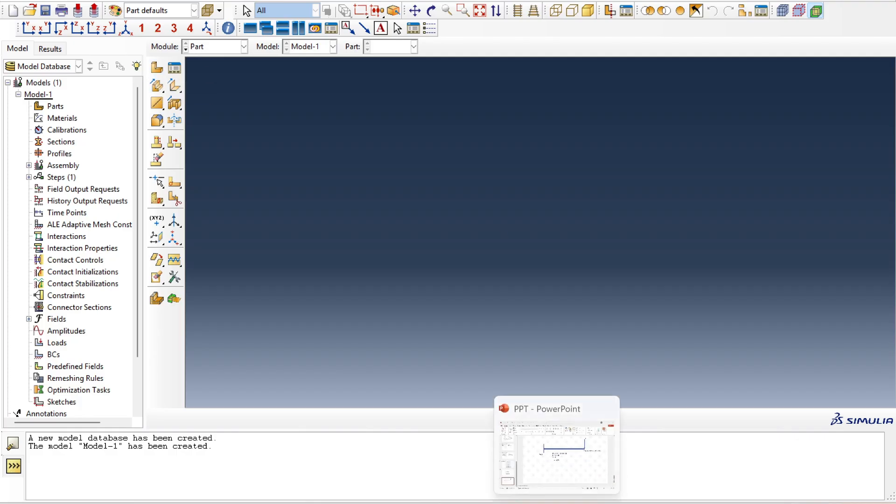
# Step: Switch to the PowerPoint presentation and add a blank slide after the cantilever problem slide
pyautogui.click(556, 503)
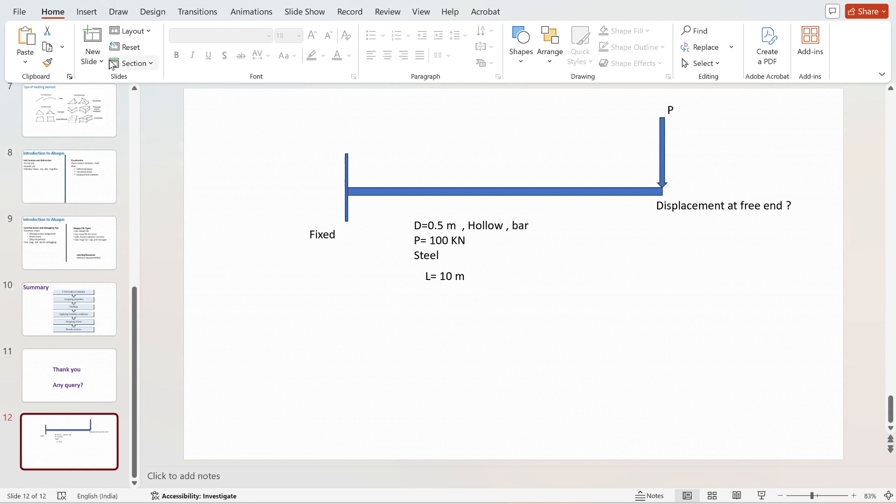
pyautogui.click(93, 57)
pyautogui.press('Escape')
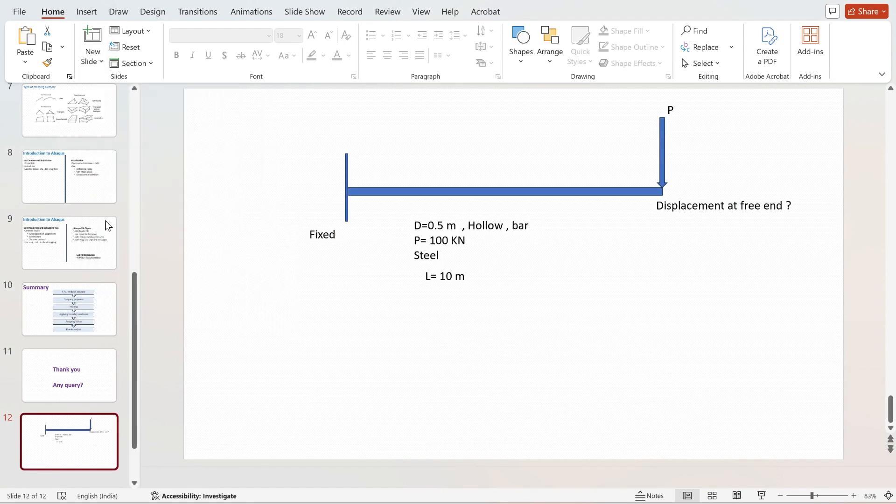
pyautogui.hotkey('ctrl', 'm')
# Step: Open the gallery of drawing shapes for the blank slide
pyautogui.click(522, 58)
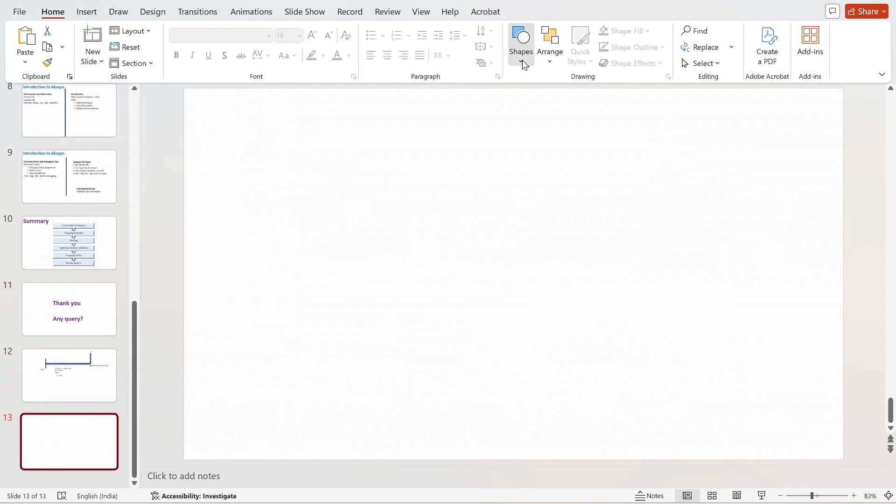